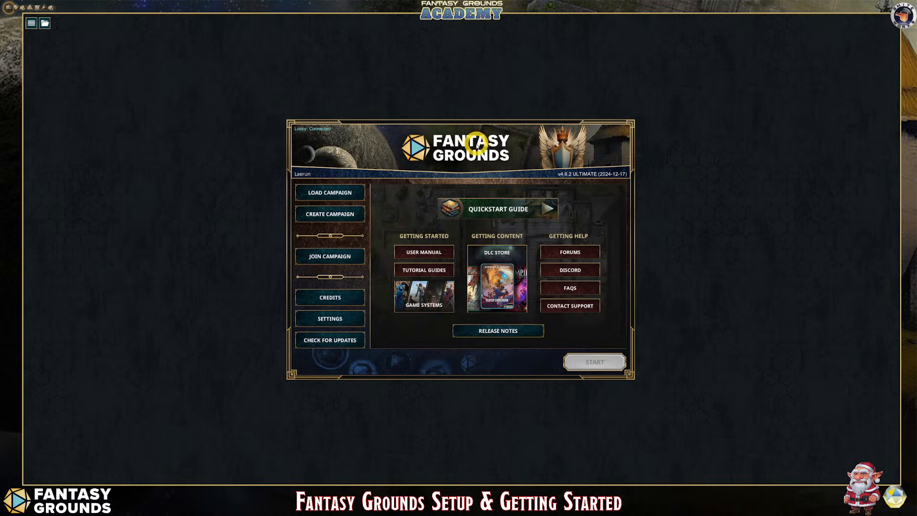
# Check the Windows Defender Firewall status for private and public networks, moving its window to the middle of the screen, and close it.
pyautogui.click(75, 486)
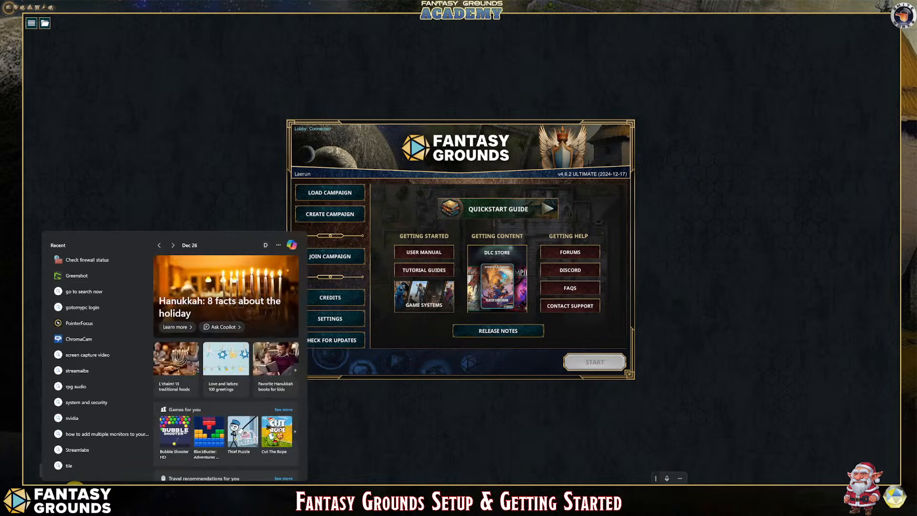
pyautogui.click(99, 261)
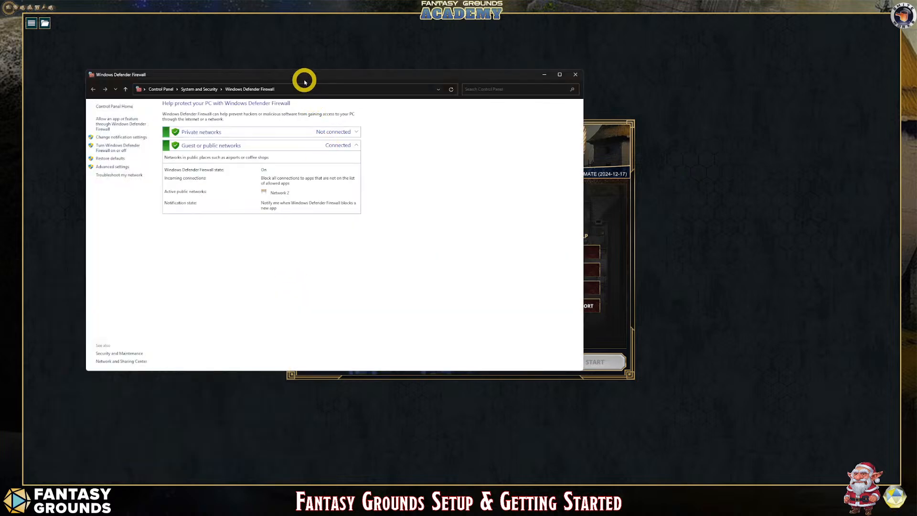
pyautogui.moveTo(303, 78); pyautogui.dragTo(457, 127)
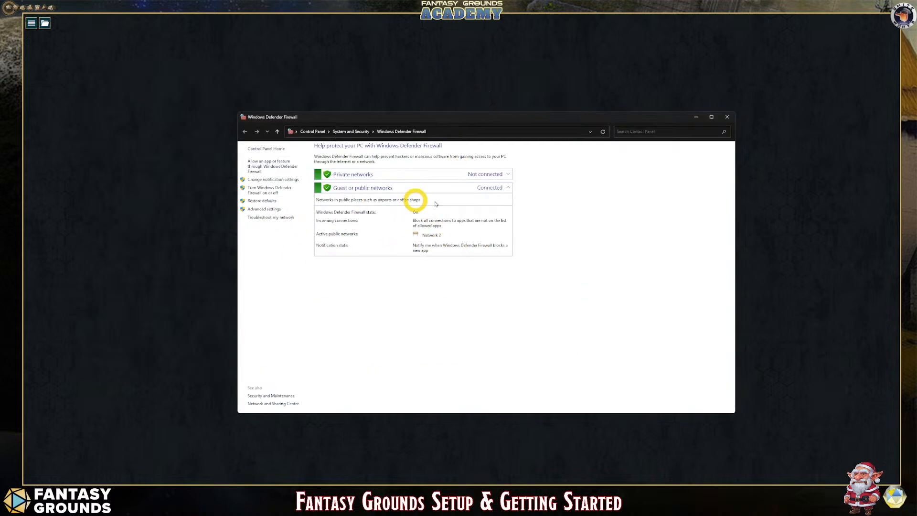
pyautogui.click(725, 117)
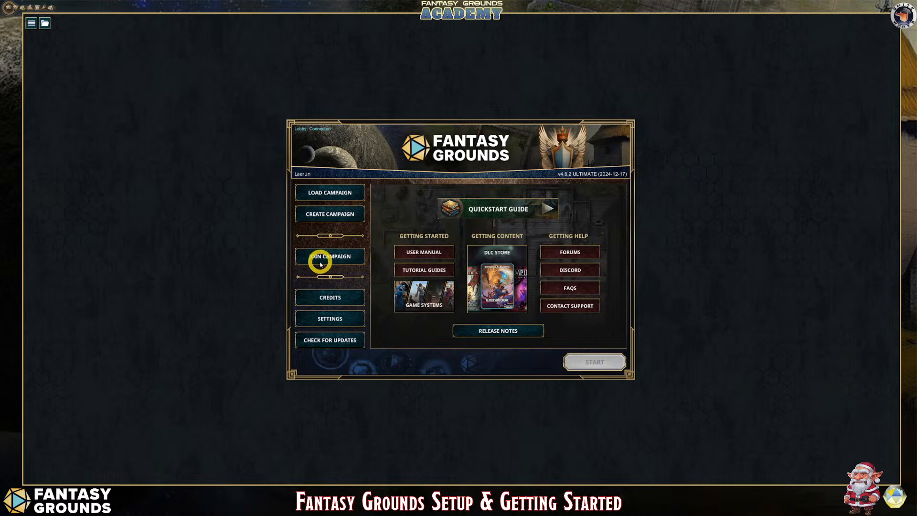
# Switch to Chrome with the FG Academy profile and maximize the Stack Overflow question about suppressing the Windows Security Alert.
pyautogui.click(184, 498)
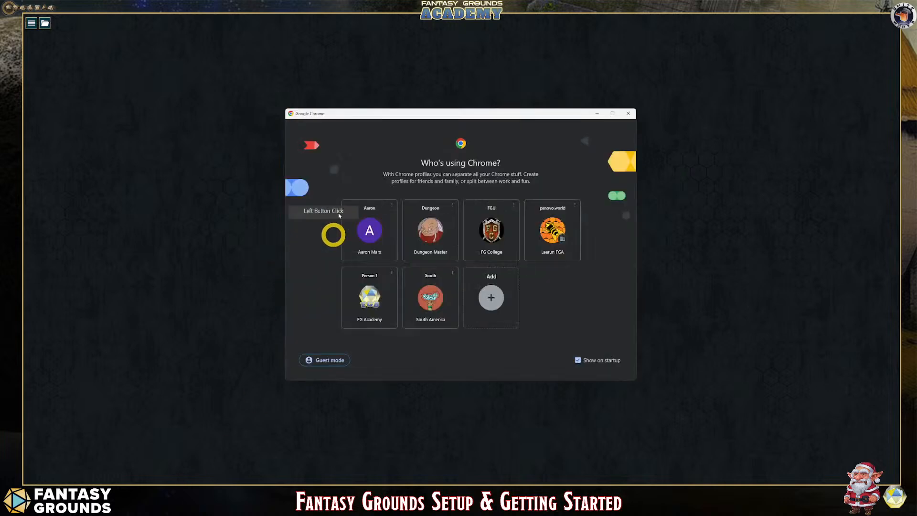
pyautogui.click(368, 294)
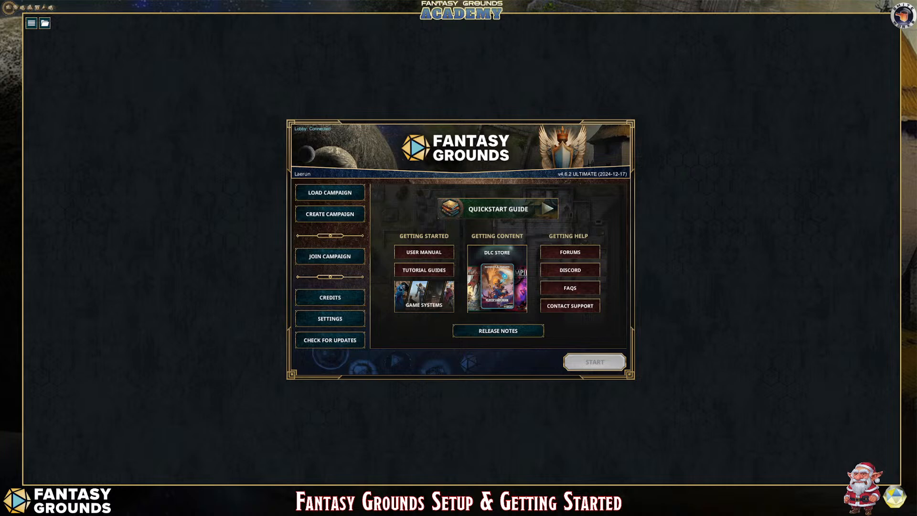
pyautogui.moveTo(23, 91); pyautogui.dragTo(311, 89)
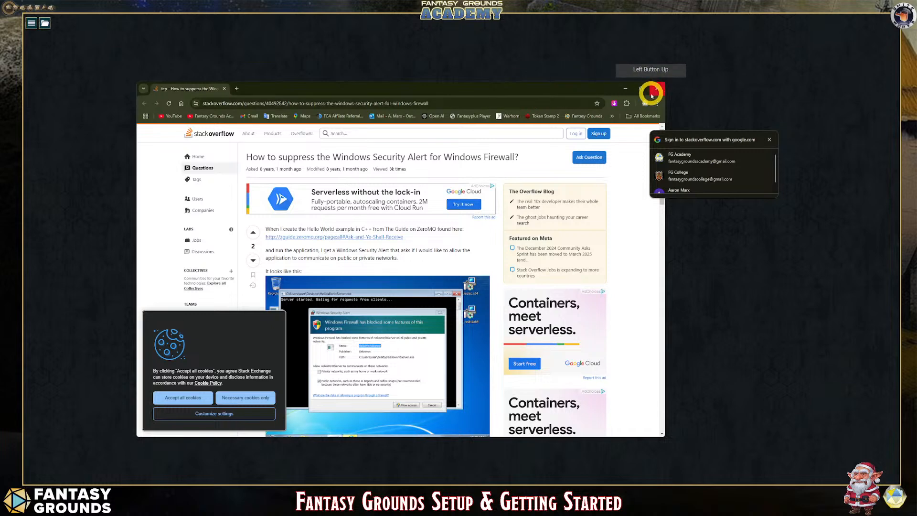
pyautogui.click(639, 90)
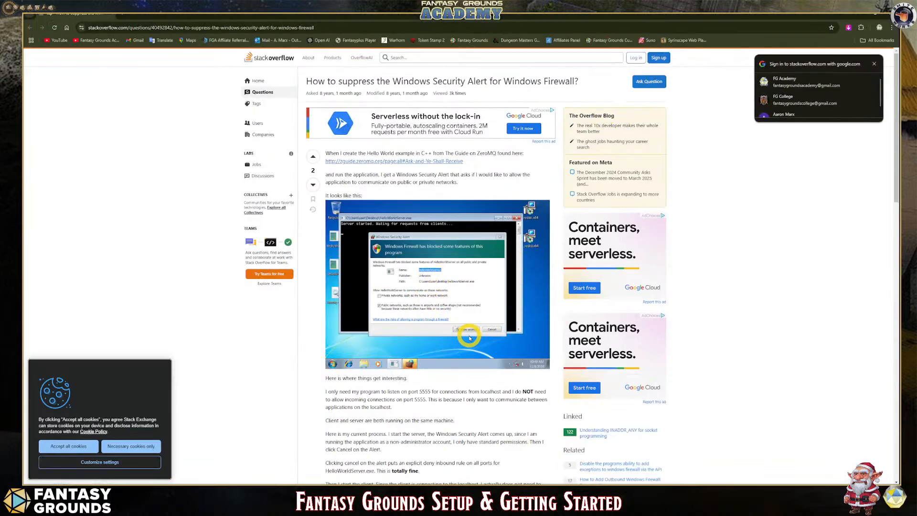
# Enlarge the Stack Overflow page with the firewall alert example and accept only the necessary cookies.
pyautogui.hotkey('ctrl', '+')
pyautogui.hotkey('ctrl', '+')
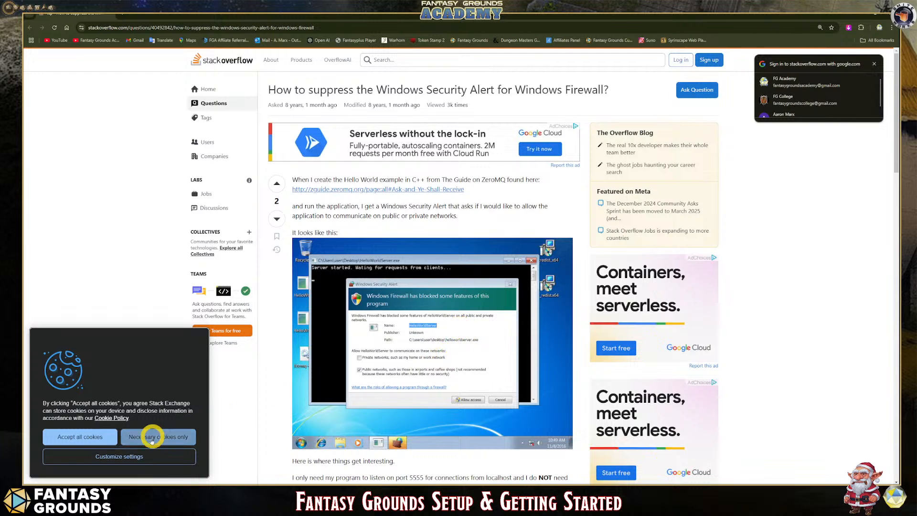
pyautogui.click(129, 437)
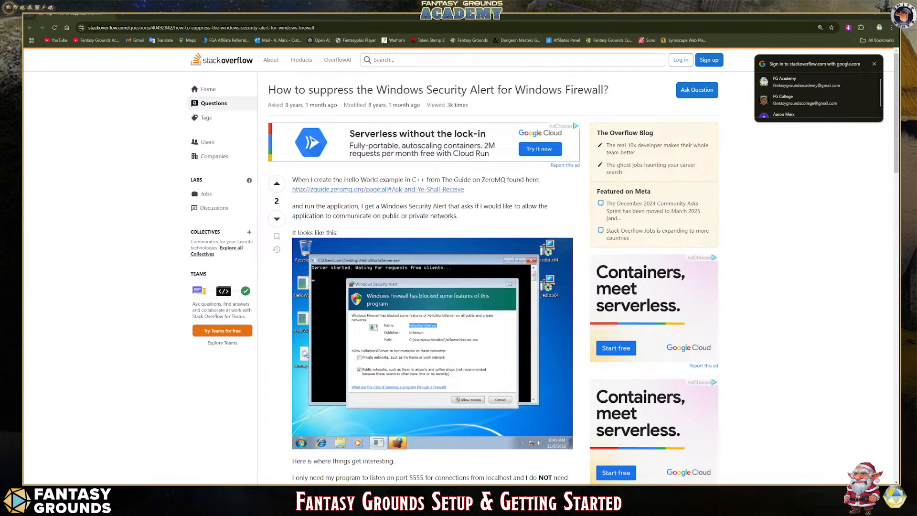
# Bring up the Microsoft Learn article on Windows Firewall tools in a maximized window and find its Windows Security section.
pyautogui.moveTo(25, 70); pyautogui.dragTo(336, 70)
pyautogui.click(604, 71)
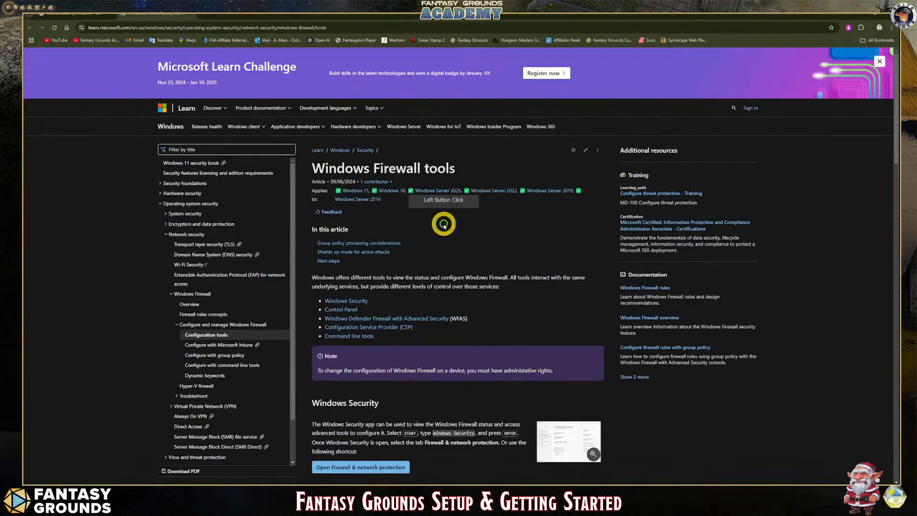
pyautogui.scroll(-6, 522, 303)
pyautogui.scroll(6, 548, 303)
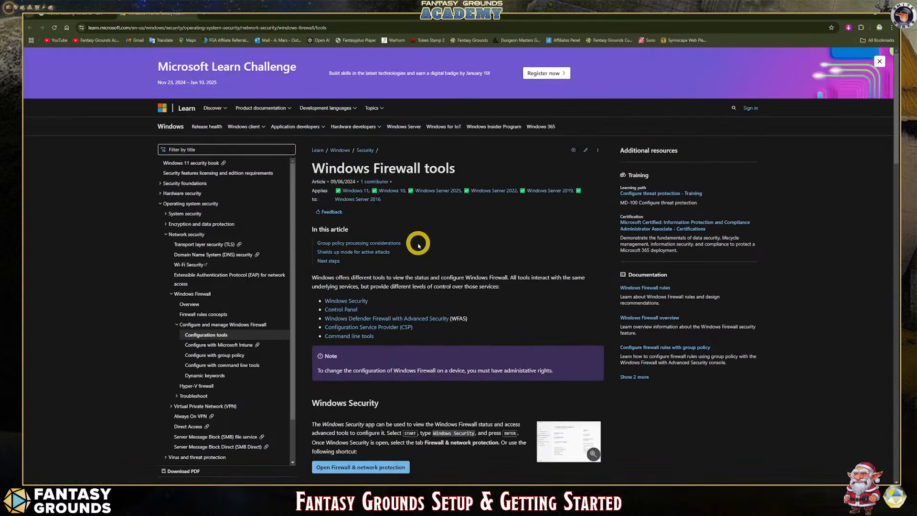
pyautogui.scroll(-1, 416, 242)
pyautogui.scroll(-4, 482, 224)
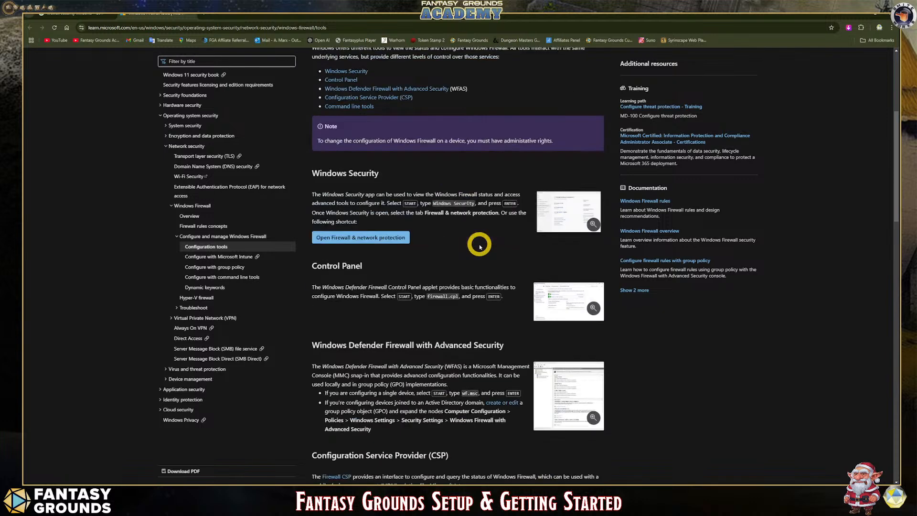
# Inspect the enlarged screenshot of the Firewall & network protection page in the Windows Security section and close it.
pyautogui.click(579, 205)
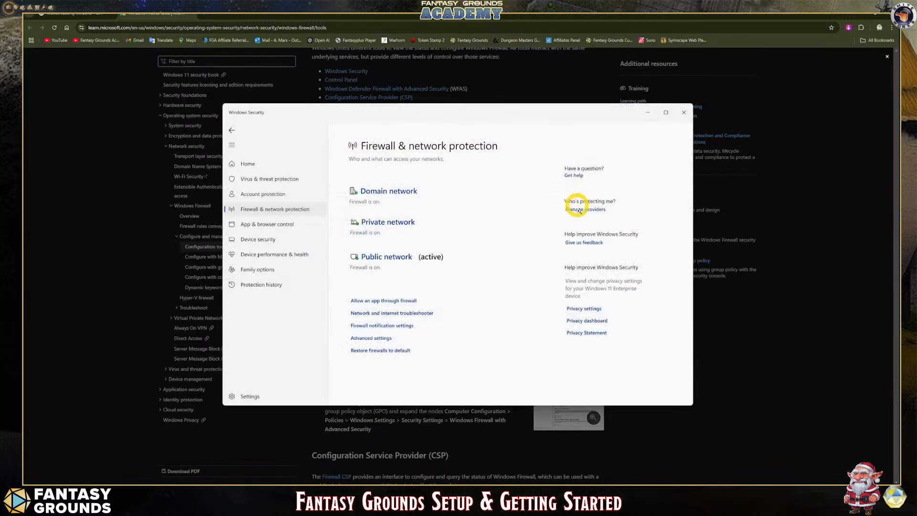
pyautogui.click(599, 404)
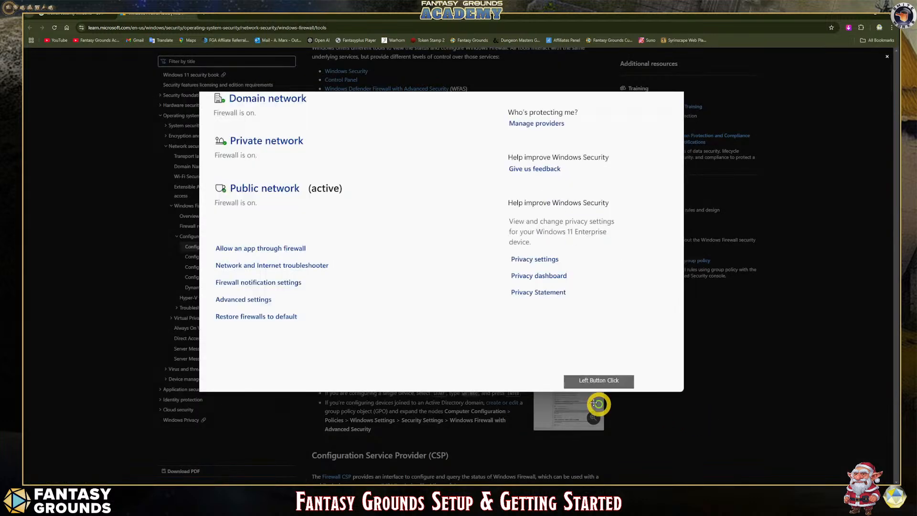
pyautogui.click(777, 180)
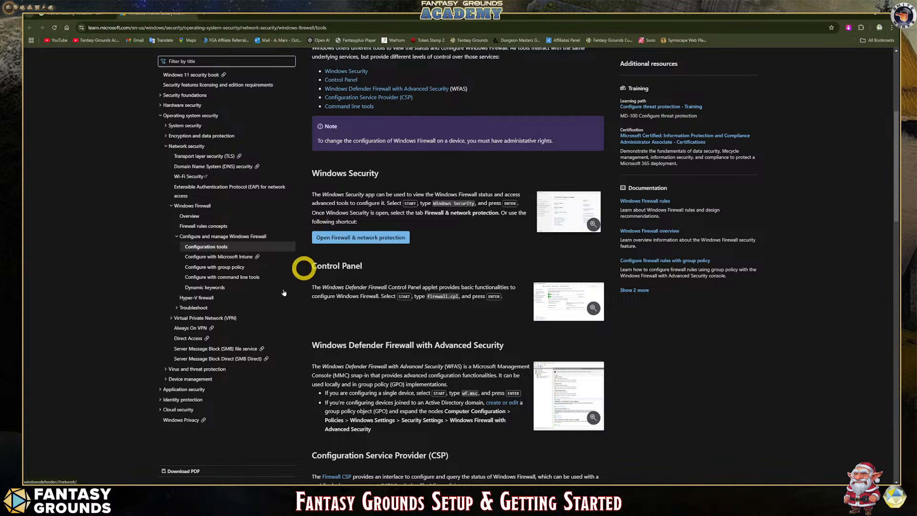
# Examine the configuration tools and group policy sections of the Windows Firewall tools article, checking the Google image results for firewall security windows.
pyautogui.scroll(3, 266, 297)
pyautogui.scroll(-2, 265, 304)
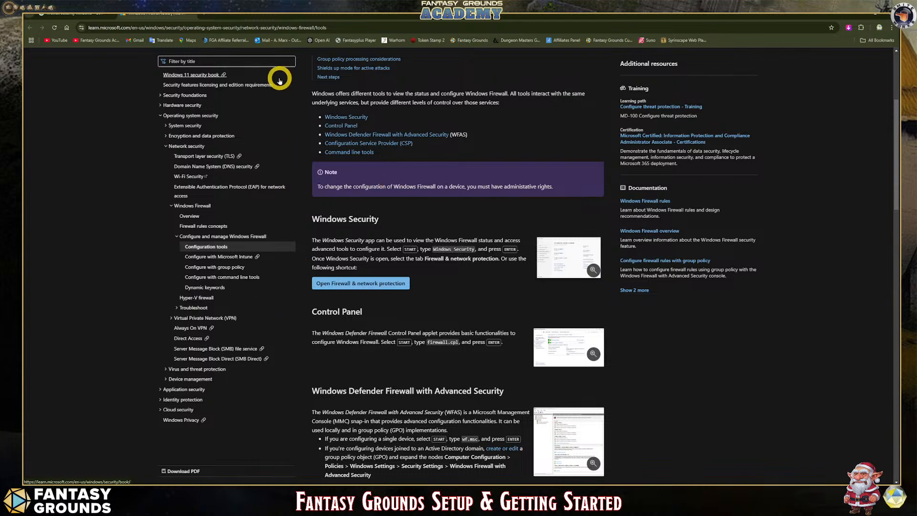
pyautogui.scroll(3, 205, 184)
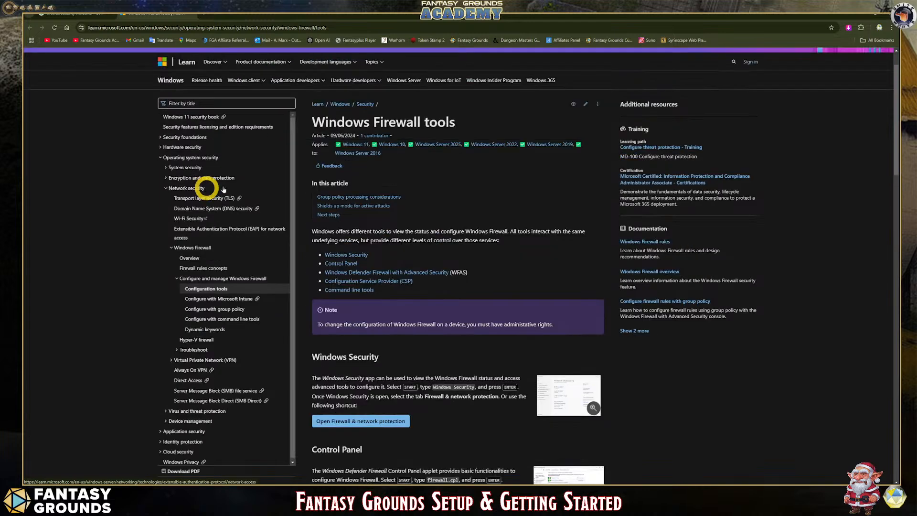
pyautogui.scroll(-4, 360, 243)
pyautogui.scroll(-8, 361, 242)
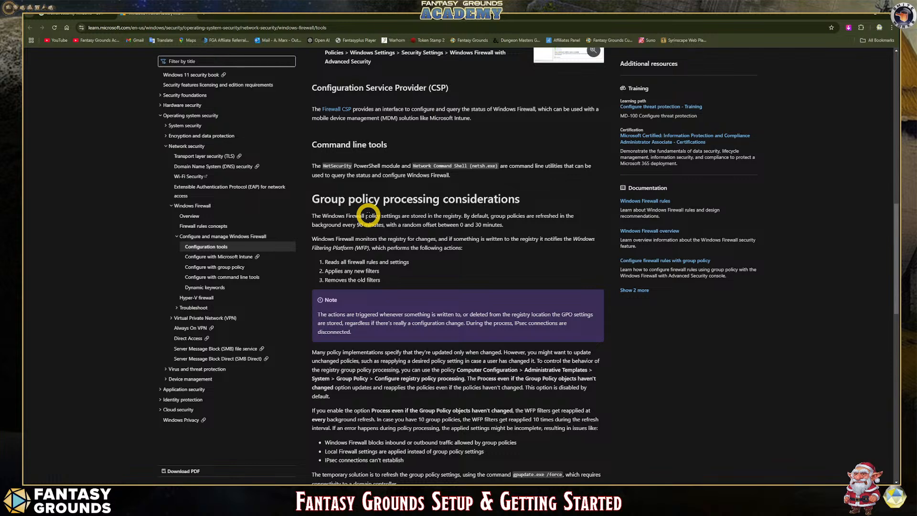
pyautogui.scroll(6, 225, 147)
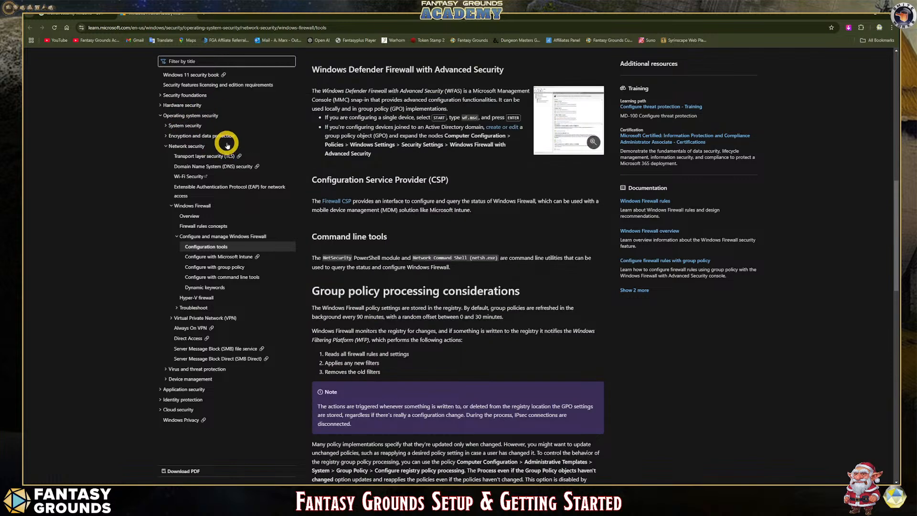
pyautogui.scroll(3, 143, 119)
pyautogui.scroll(-7, 153, 119)
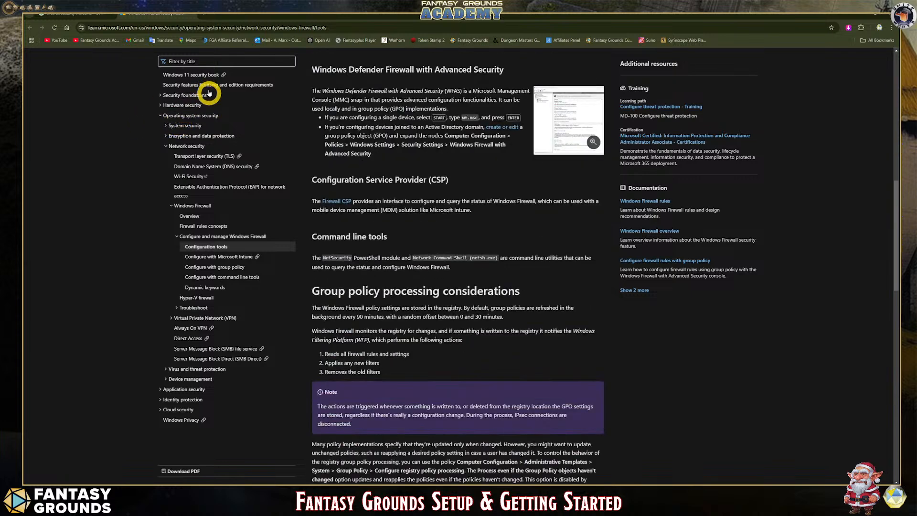
pyautogui.click(98, 15)
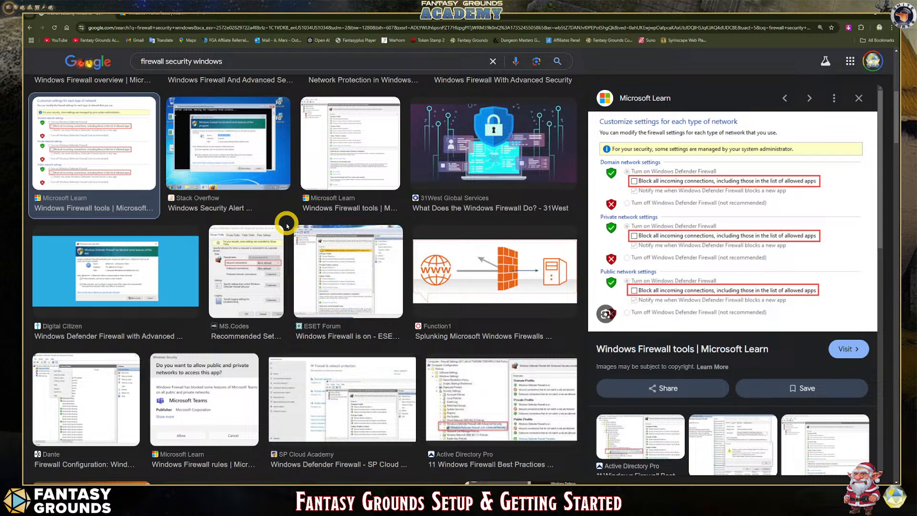
pyautogui.click(158, 16)
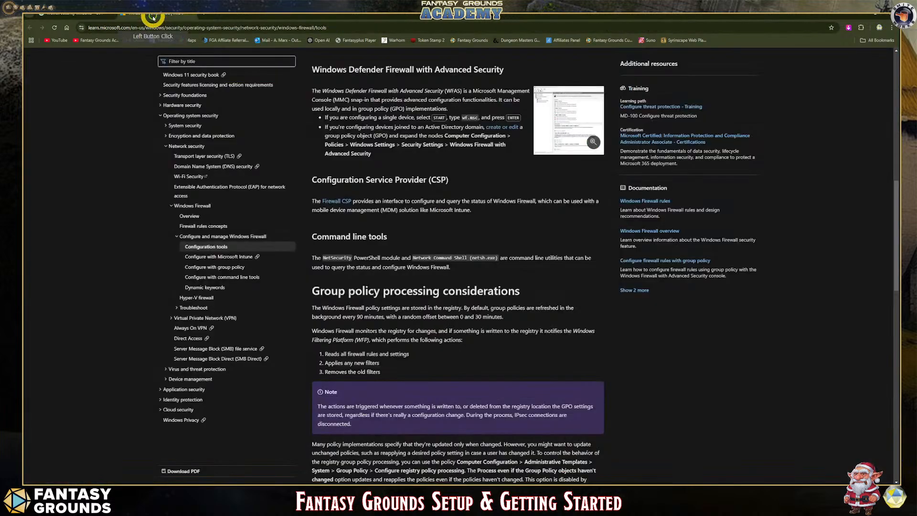
# Open the Network Troubleshooting article from the Troubleshooting Articles list of the Fantasy Grounds Customer Portal.
pyautogui.click(599, 42)
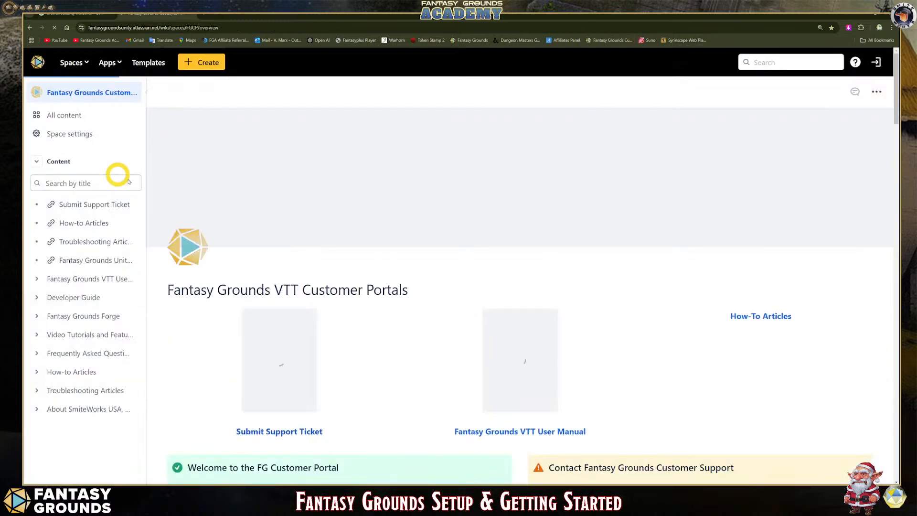
pyautogui.click(110, 240)
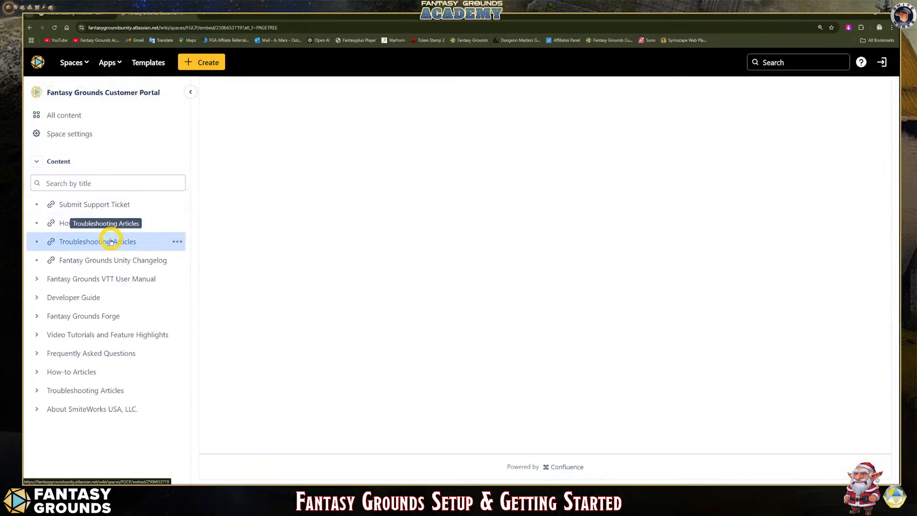
pyautogui.scroll(-1, 396, 250)
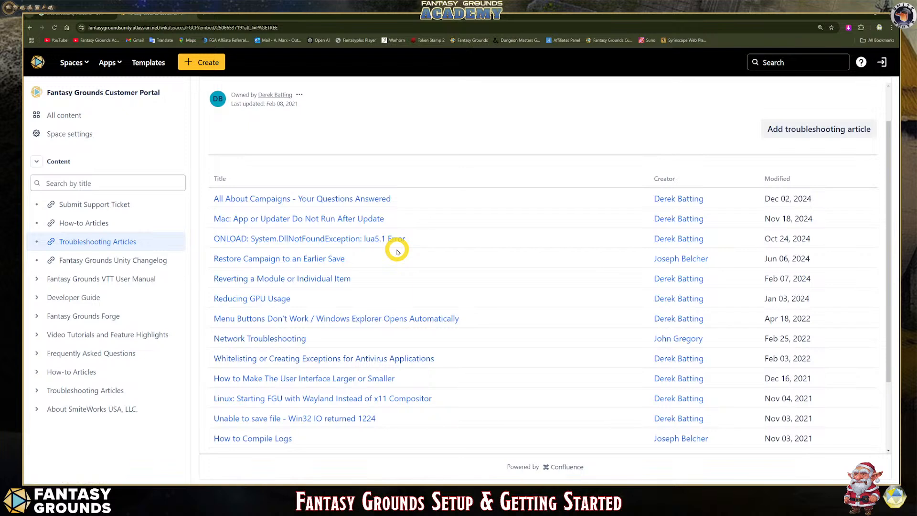
pyautogui.scroll(-1, 396, 251)
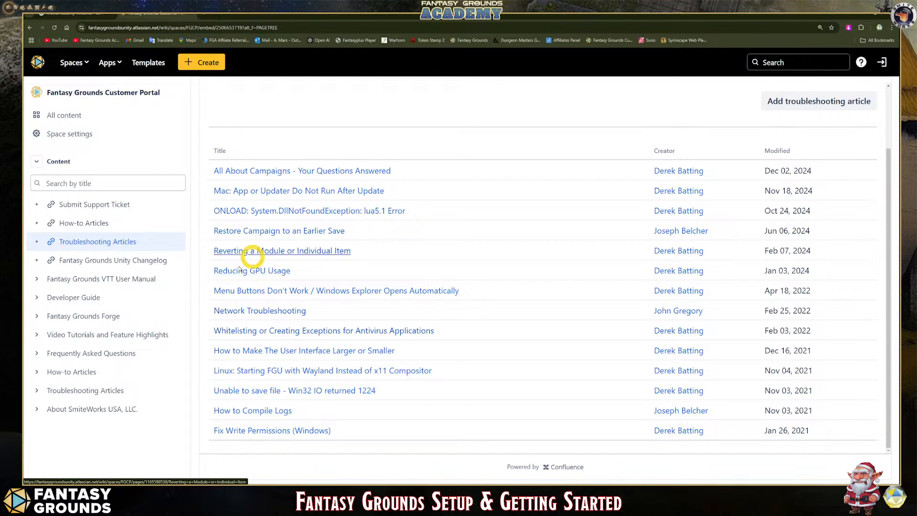
pyautogui.click(296, 311)
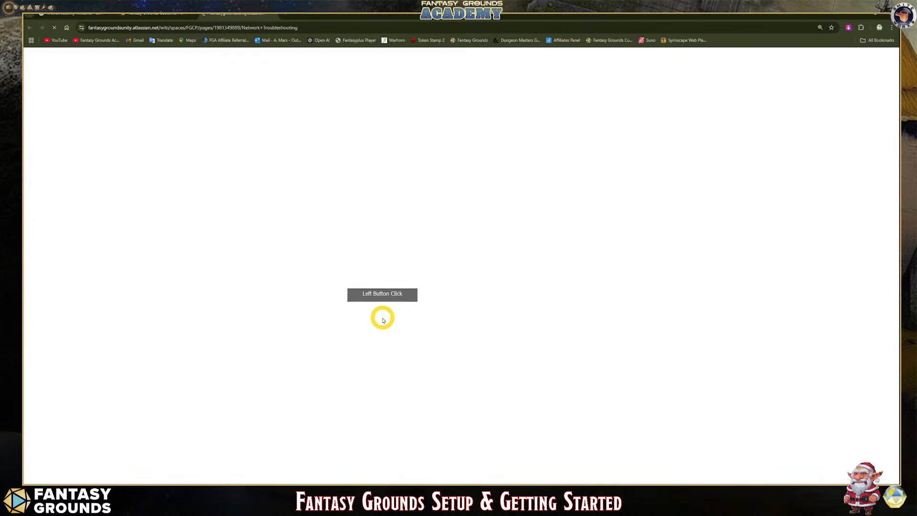
# Review the troubleshooting steps and related articles in the Network Troubleshooting article and close both customer portal pages.
pyautogui.scroll(-12, 540, 311)
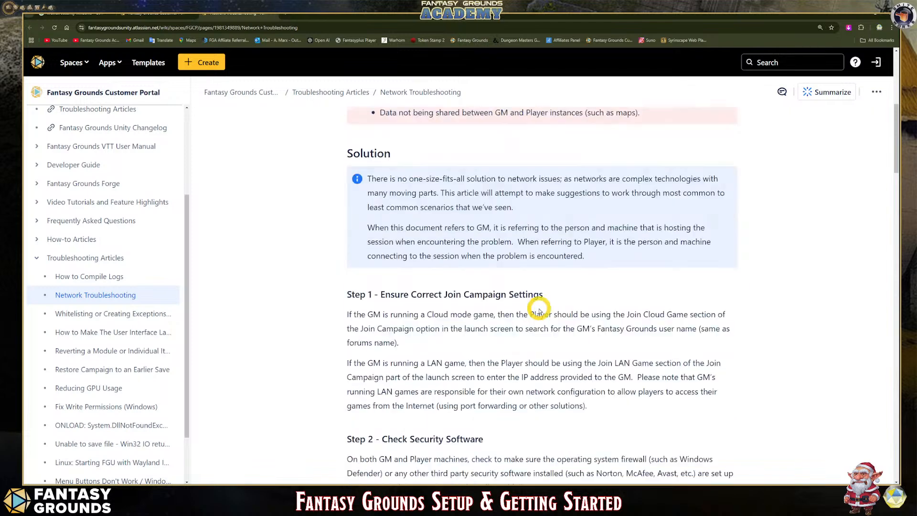
pyautogui.scroll(-13, 540, 311)
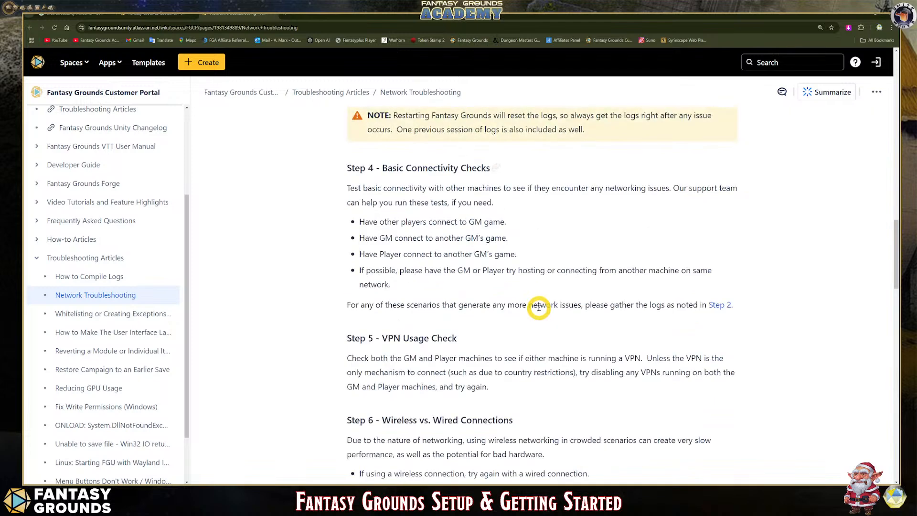
pyautogui.scroll(-14, 537, 305)
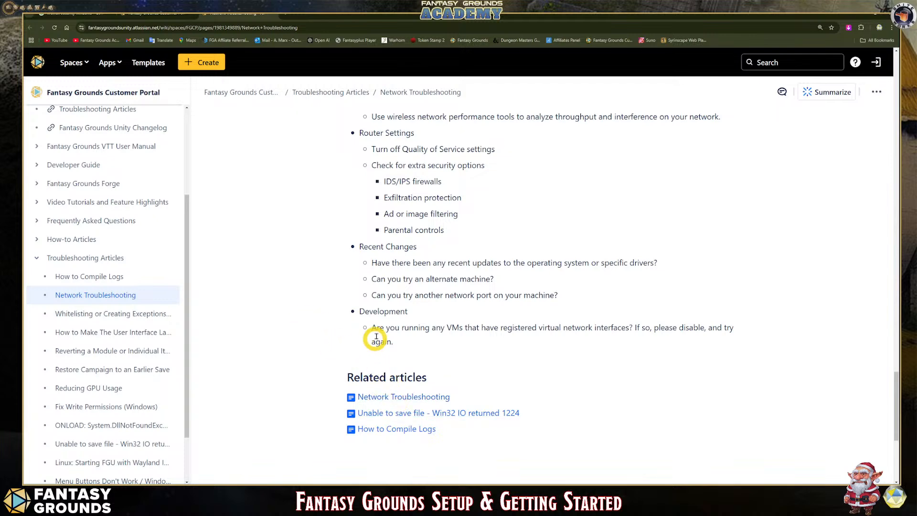
pyautogui.scroll(9, 377, 334)
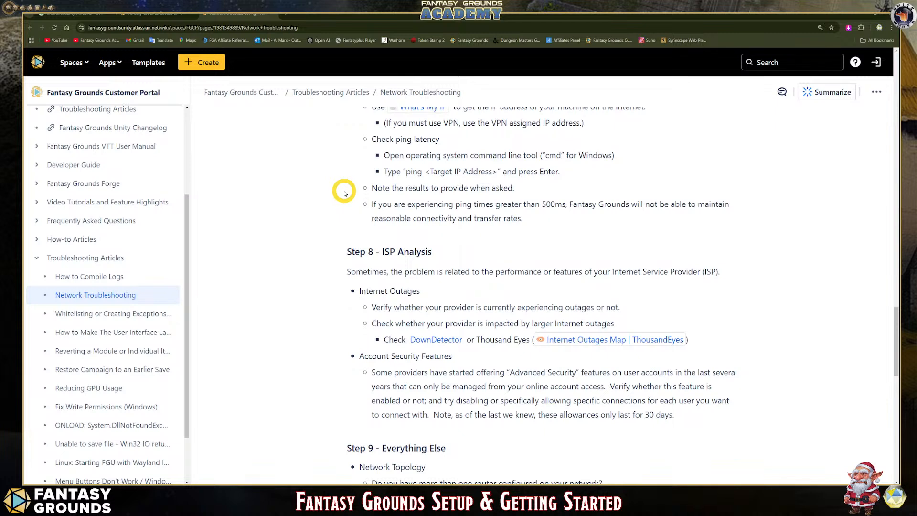
pyautogui.scroll(5, 143, 272)
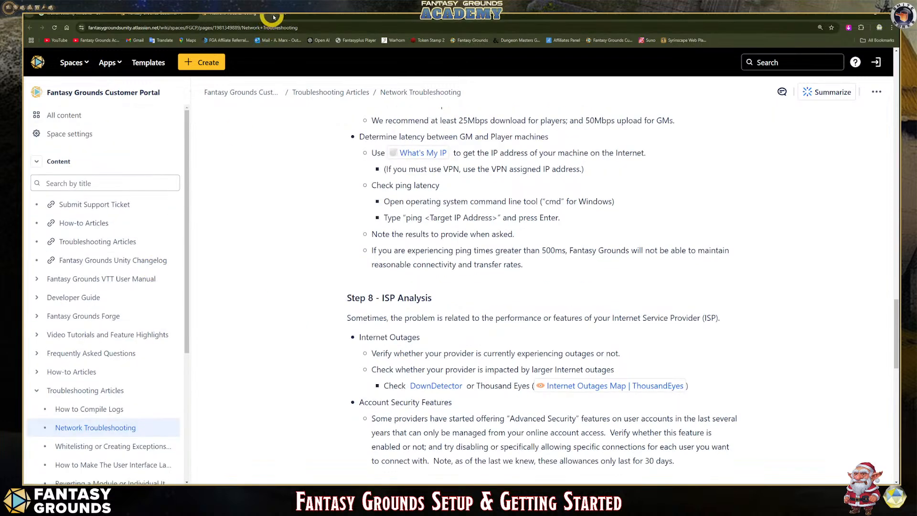
pyautogui.click(273, 17)
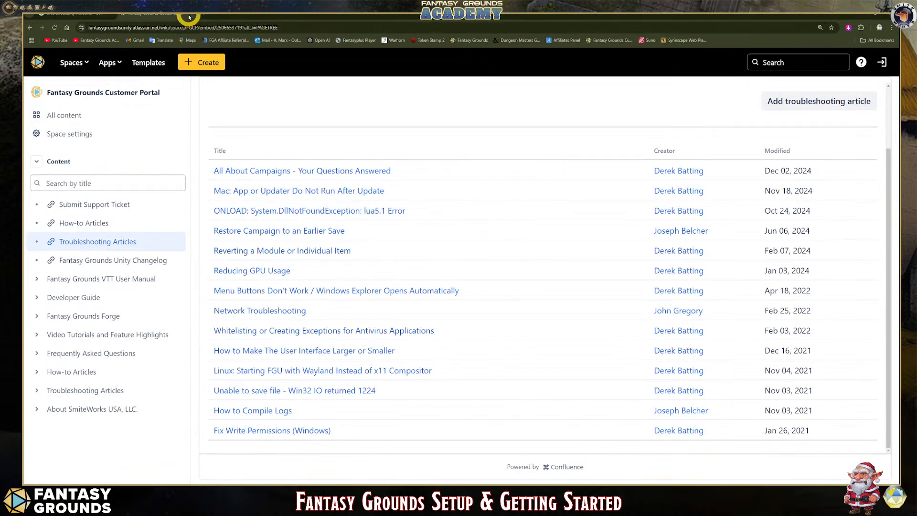
pyautogui.click(189, 17)
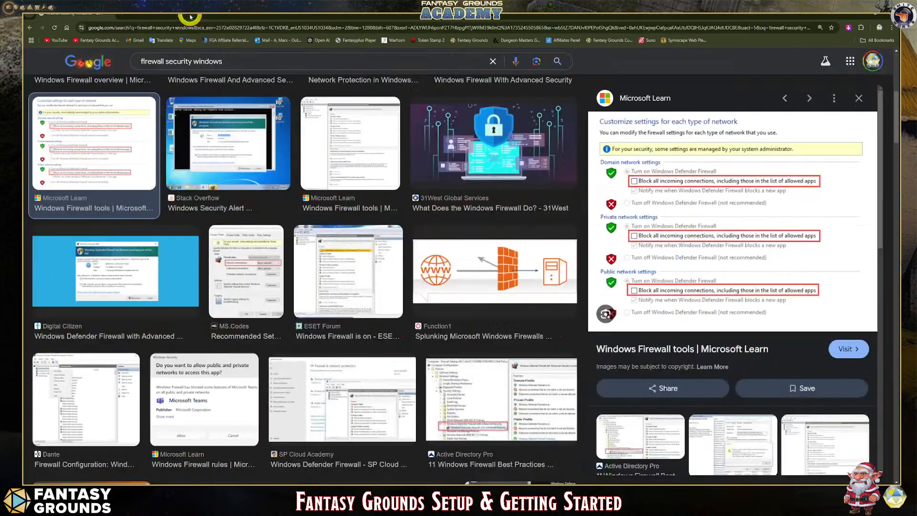
# Close the Google image results for firewall security windows and the Stack Overflow question about the Windows Security Alert.
pyautogui.click(113, 17)
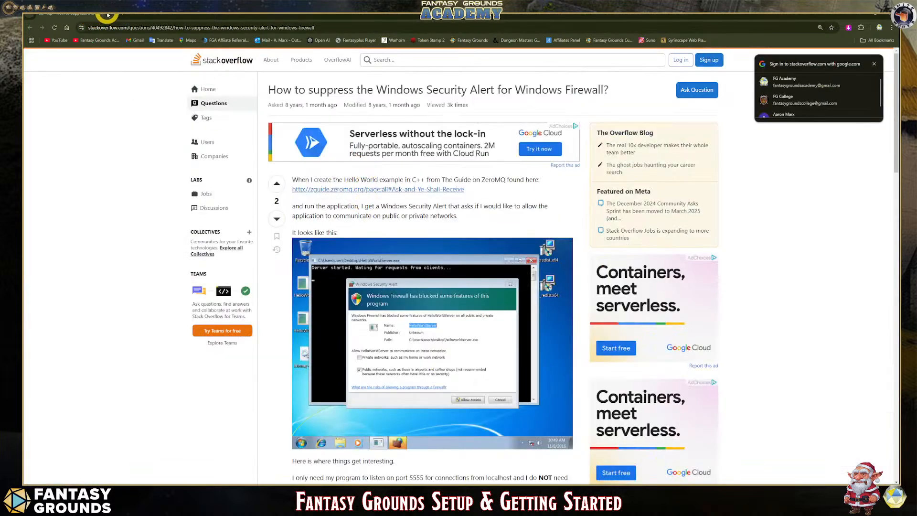
pyautogui.click(108, 16)
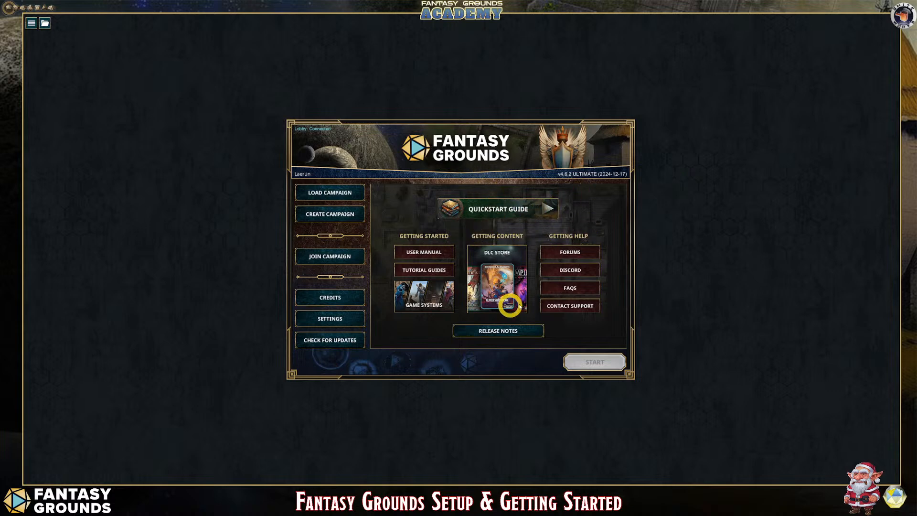
# Open Contact Support from the Fantasy Grounds launcher, review the customer support contact categories, and close the page.
pyautogui.click(566, 306)
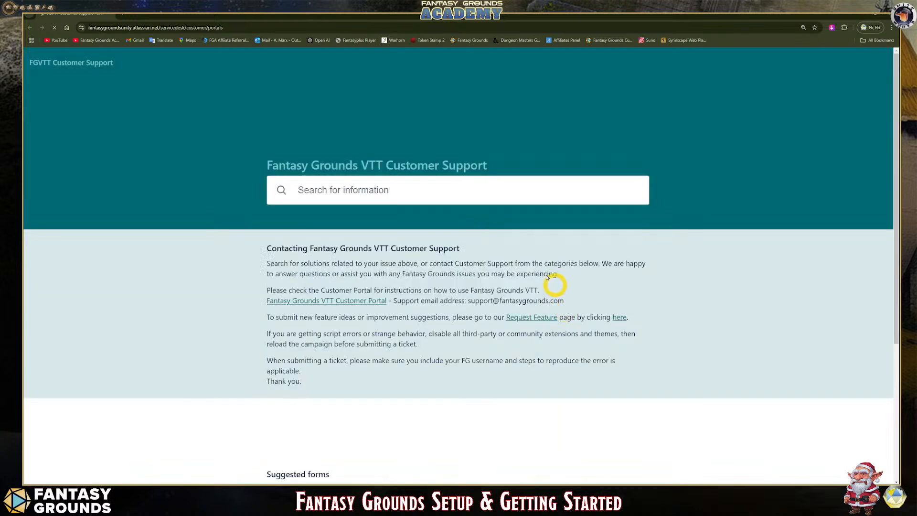
pyautogui.scroll(-3, 455, 358)
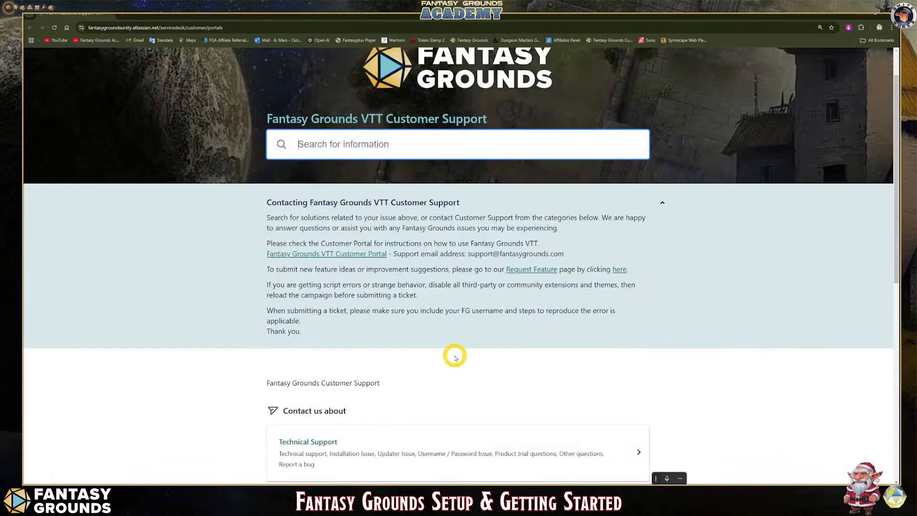
pyautogui.scroll(-1, 455, 357)
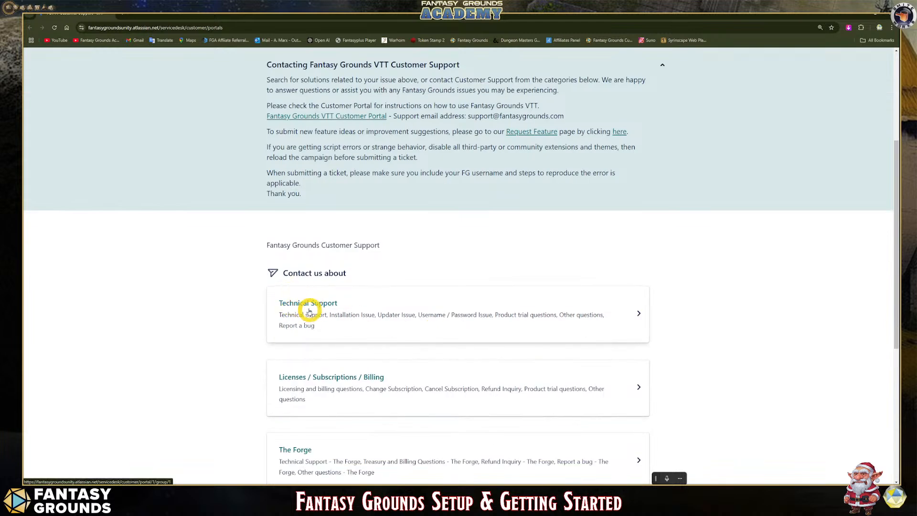
pyautogui.scroll(-1, 451, 365)
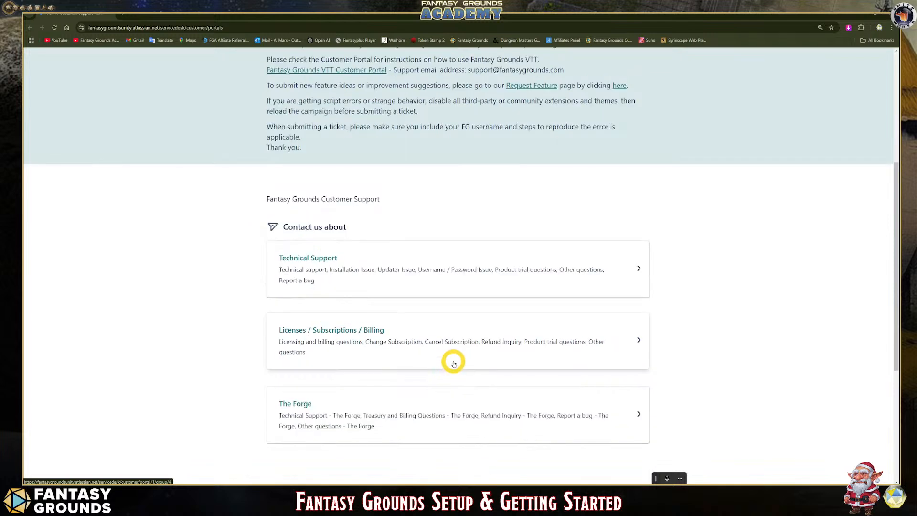
pyautogui.scroll(2, 334, 260)
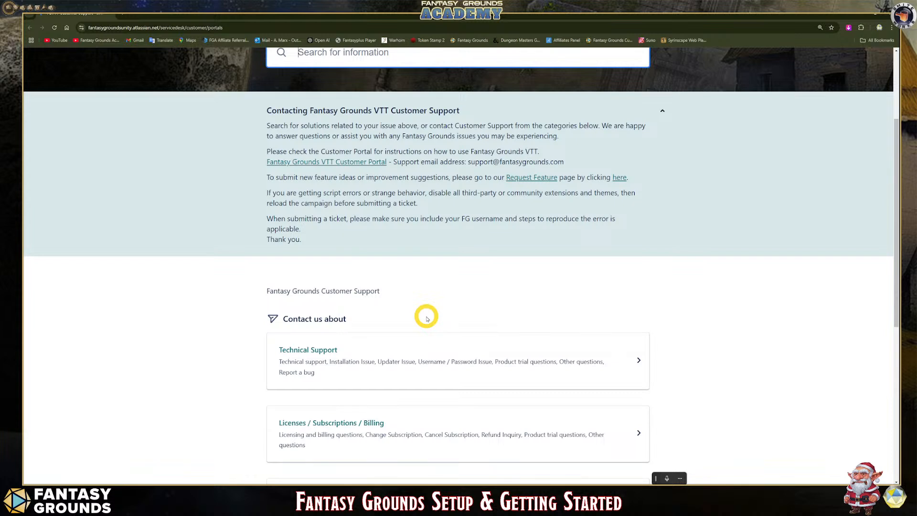
pyautogui.click(113, 17)
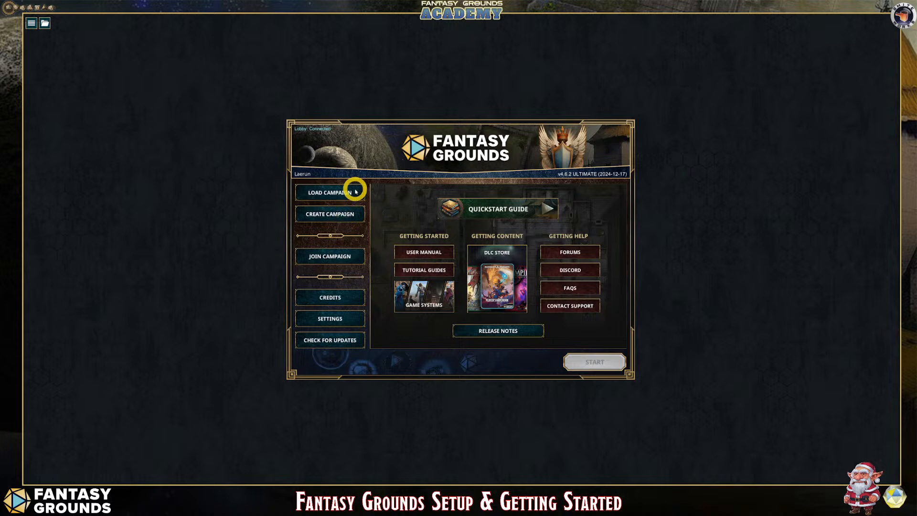
# Open the updater settings from the launcher and review the license and login fields and the Steam and Paizo sync options.
pyautogui.click(342, 323)
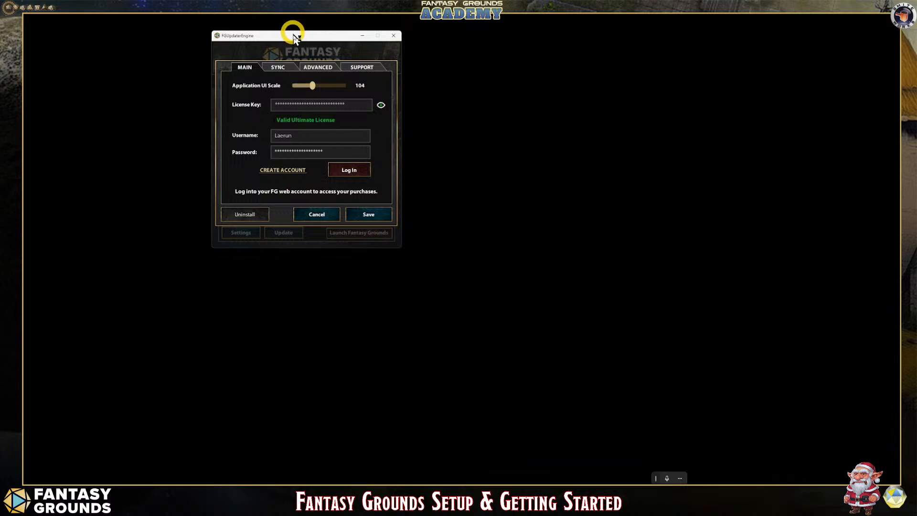
pyautogui.moveTo(293, 33); pyautogui.dragTo(293, 63)
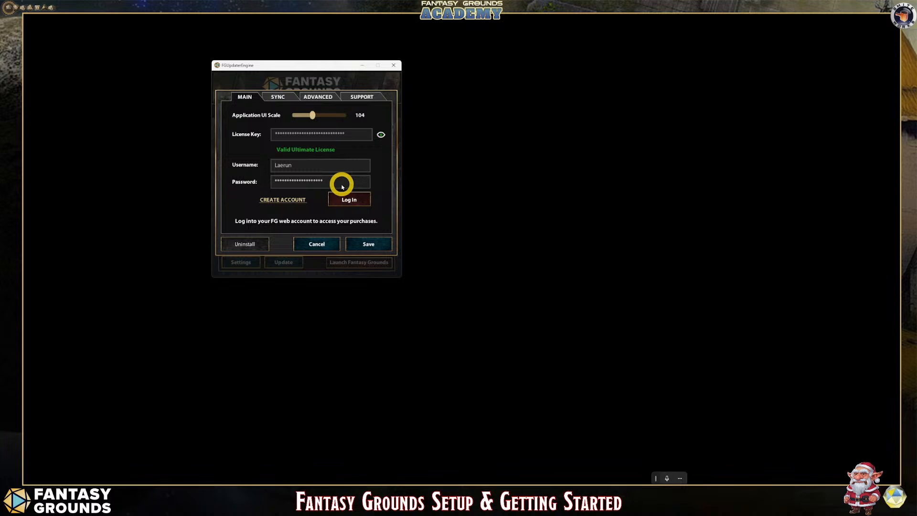
pyautogui.click(281, 98)
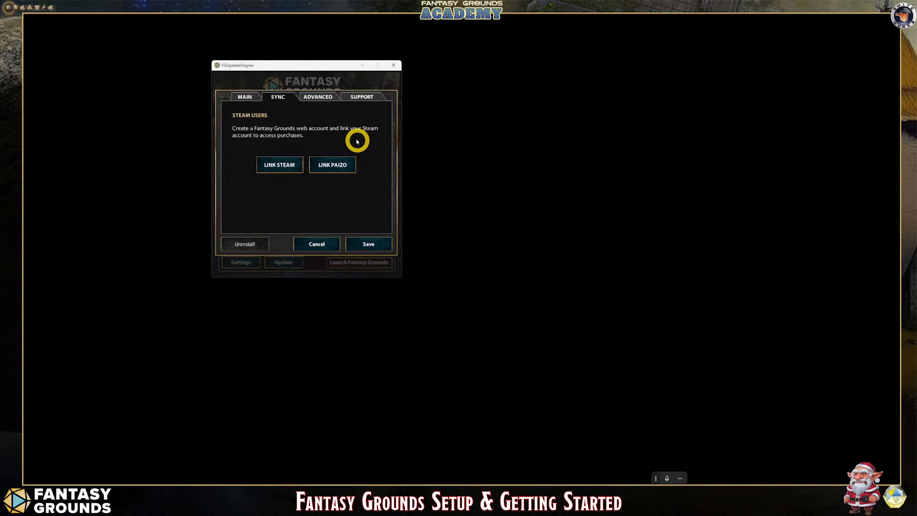
# Examine the app and data directories and the available build channels in the advanced updater settings, keeping the Live channel.
pyautogui.click(328, 95)
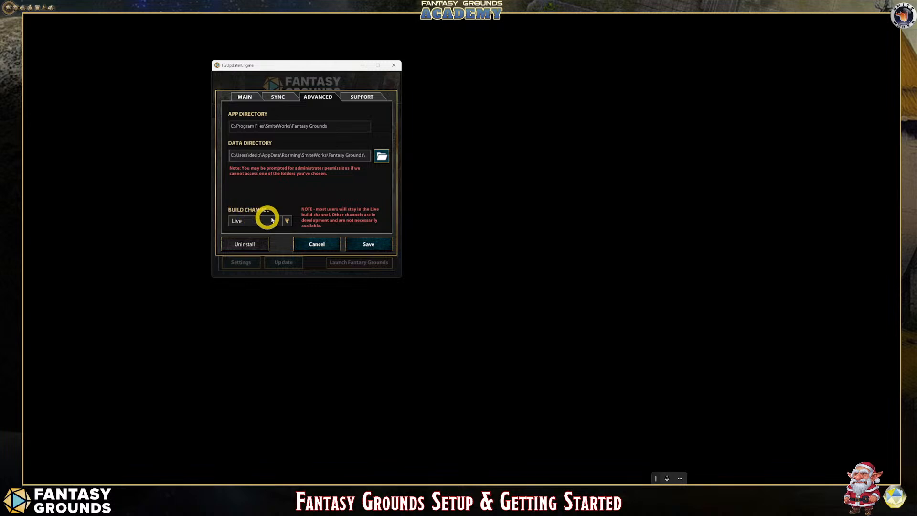
pyautogui.click(286, 220)
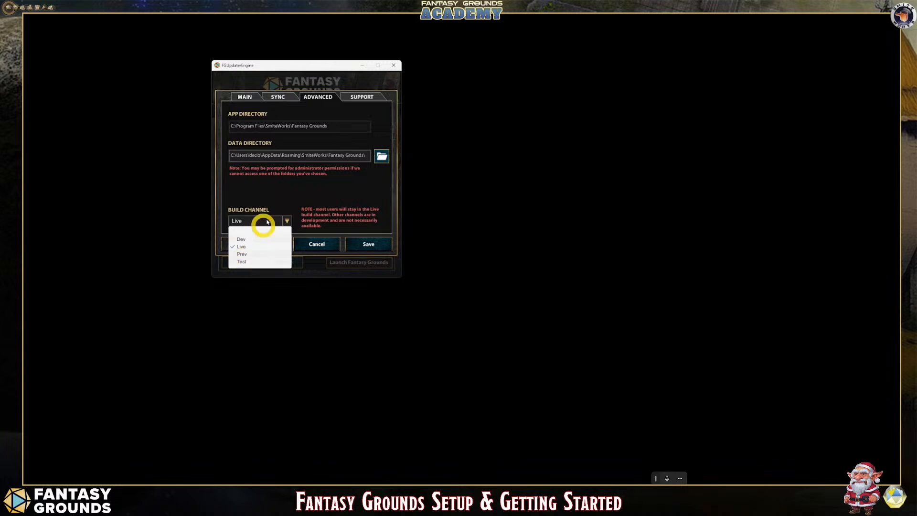
pyautogui.click(286, 191)
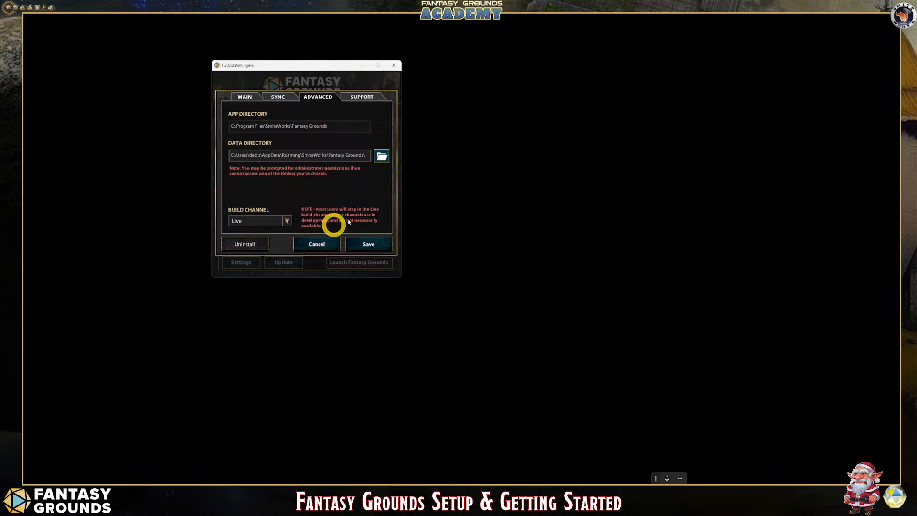
pyautogui.click(287, 221)
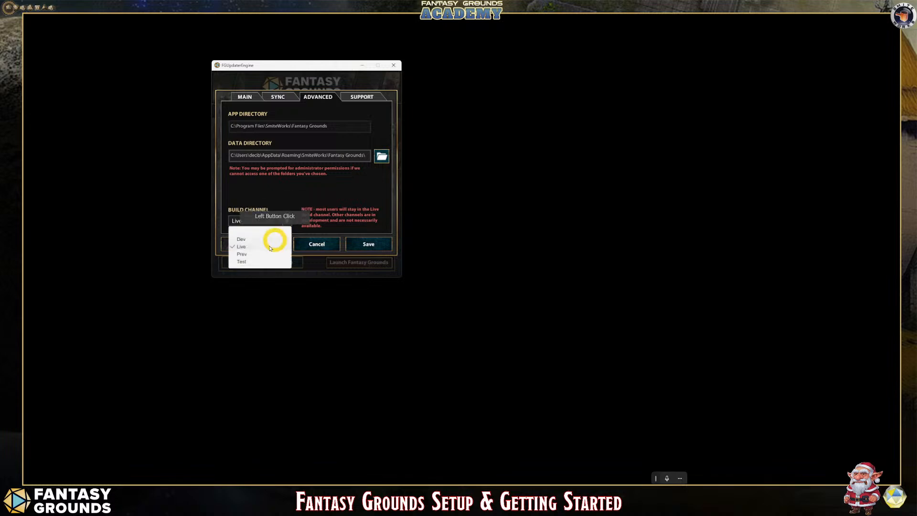
pyautogui.click(282, 193)
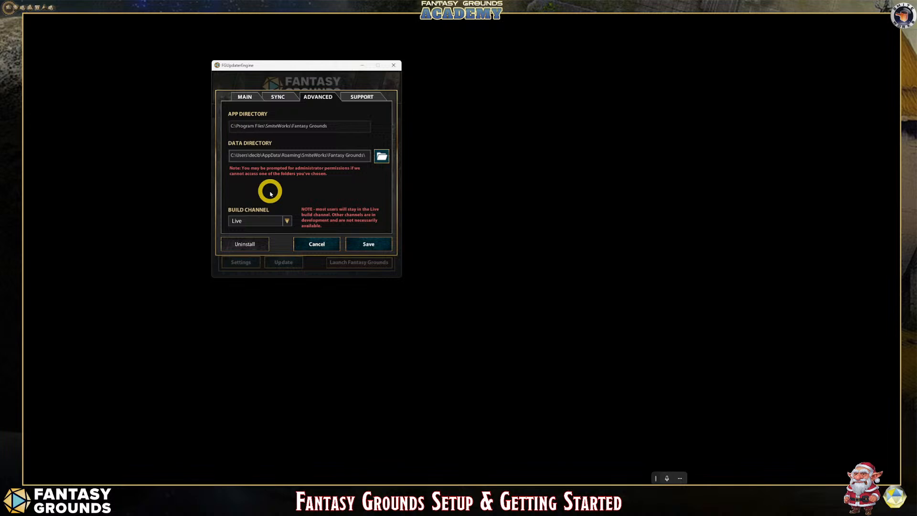
# Review the support troubleshooting tools in the updater settings and save the settings.
pyautogui.click(374, 95)
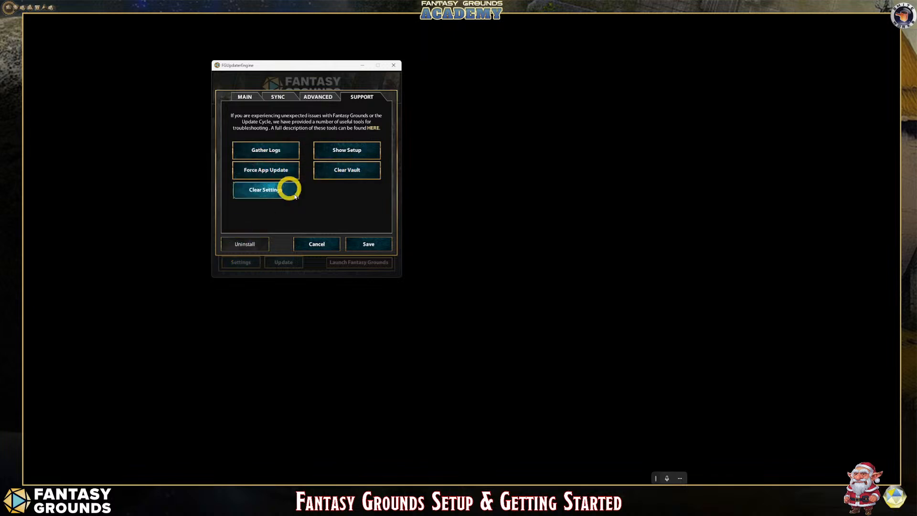
pyautogui.click(366, 241)
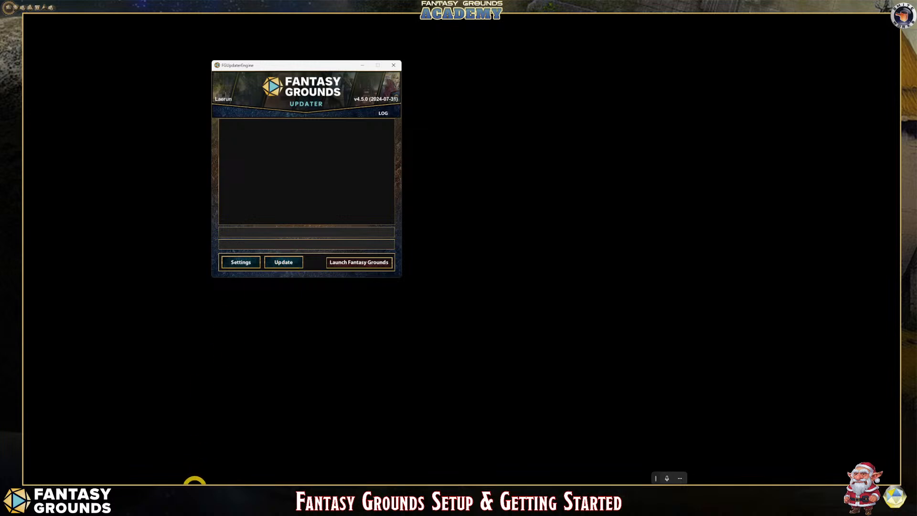
# Switch to Google Chrome, open the Fantasy Grounds website, and go to The Forge community content shop.
pyautogui.click(185, 495)
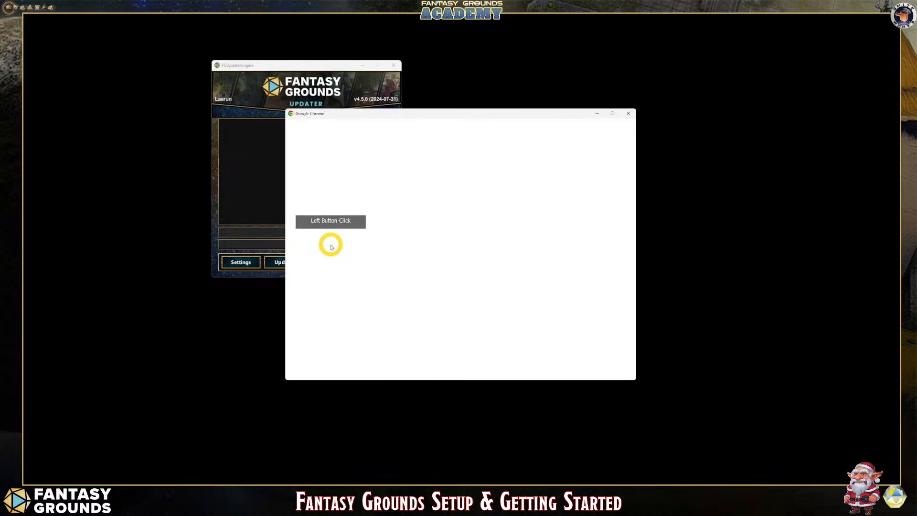
pyautogui.click(366, 297)
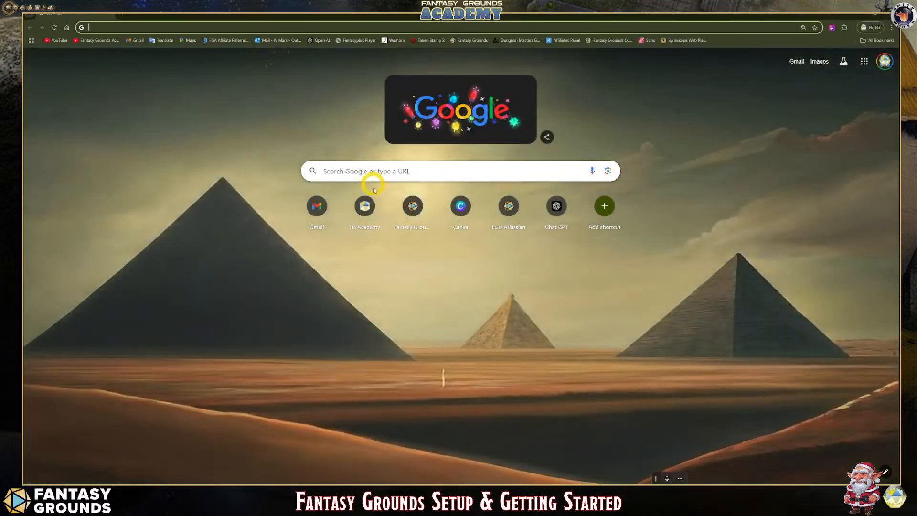
pyautogui.click(413, 205)
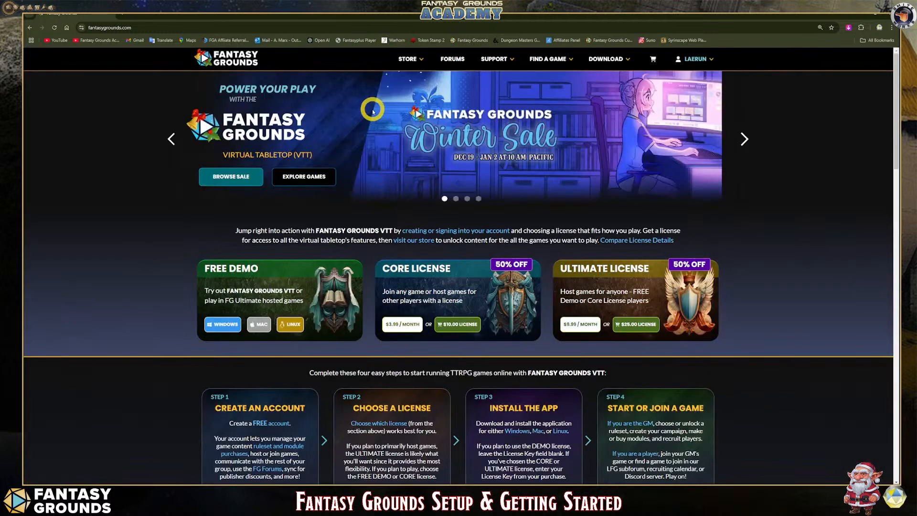
pyautogui.click(419, 60)
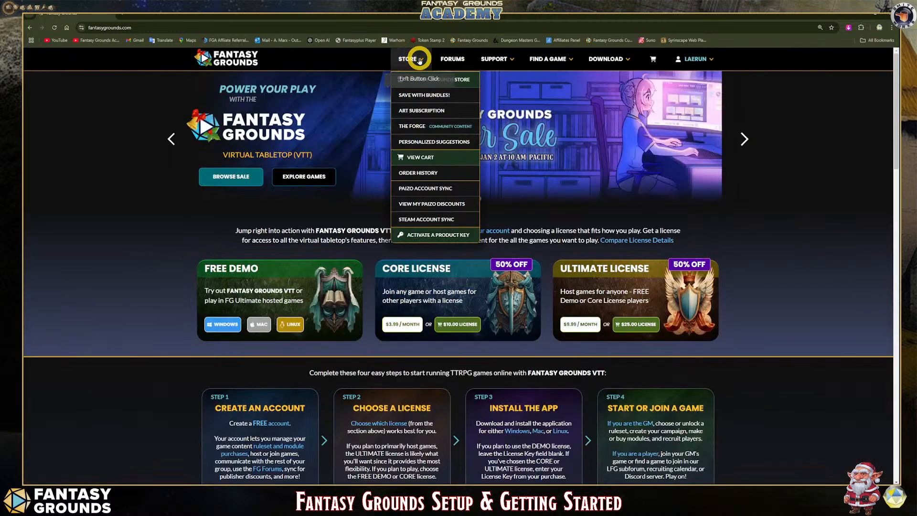
pyautogui.click(419, 123)
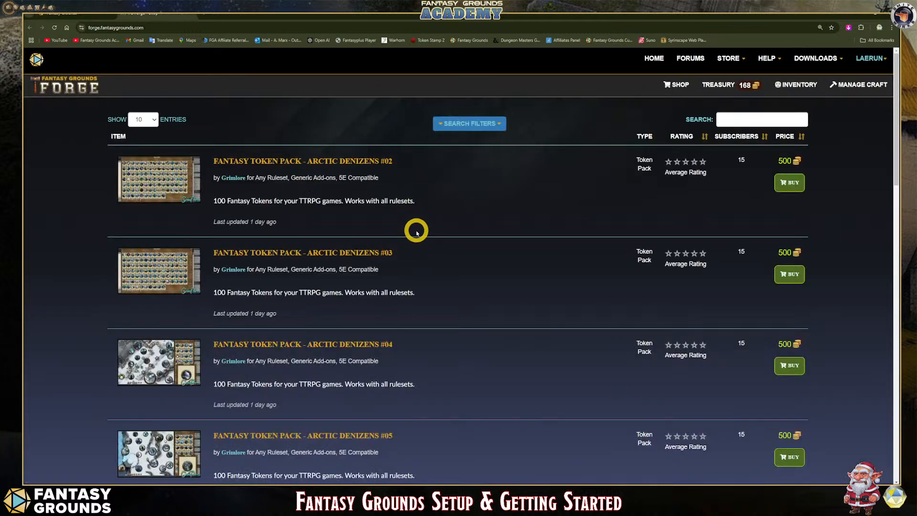
# Browse the Forge shop's first page of token packs, map packs, extensions and adventures, down to the page navigation and back.
pyautogui.scroll(-2, 401, 273)
pyautogui.scroll(-5, 406, 285)
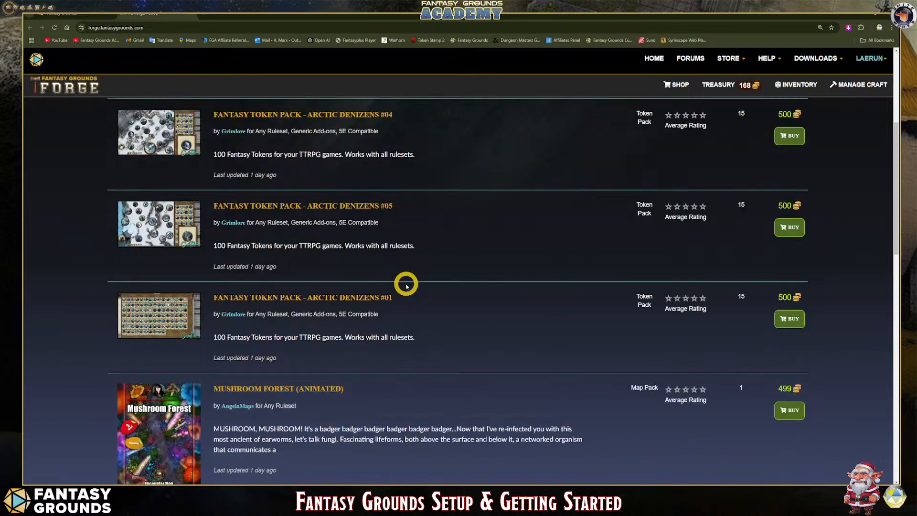
pyautogui.scroll(-2, 406, 285)
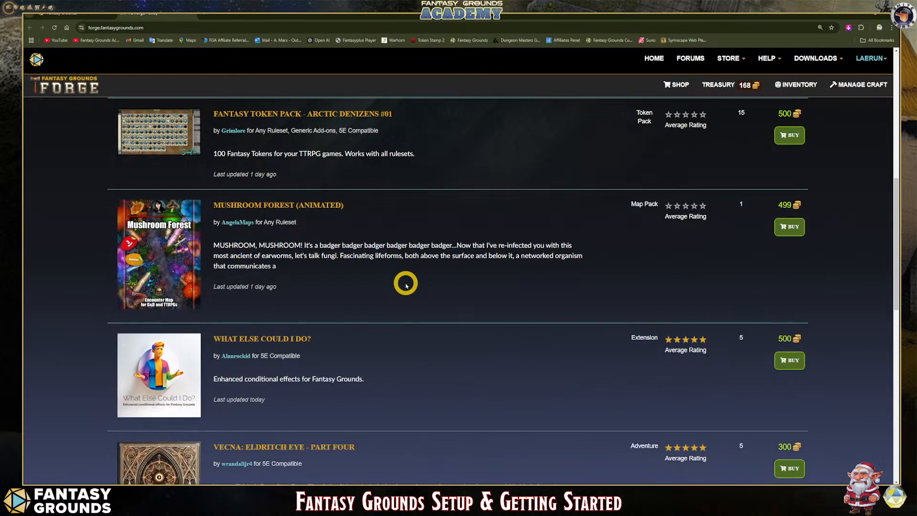
pyautogui.scroll(-2, 406, 285)
pyautogui.scroll(-1, 406, 285)
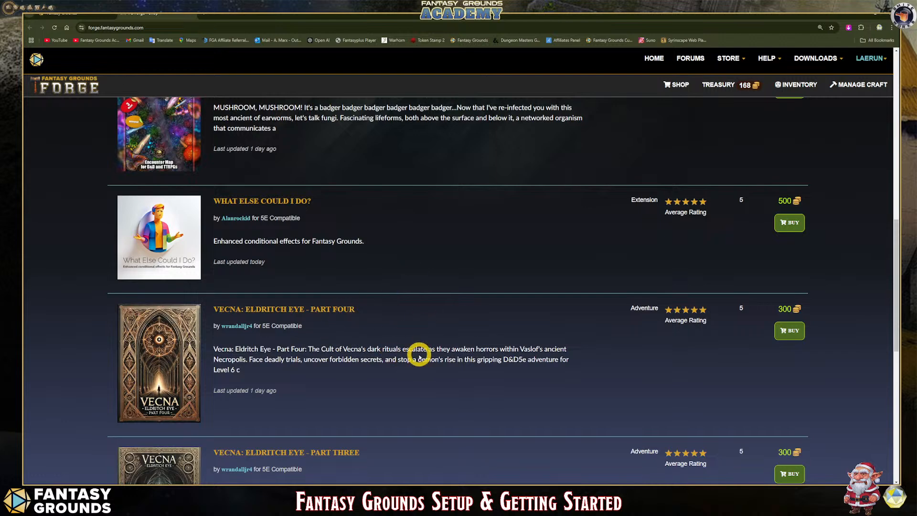
pyautogui.scroll(-3, 376, 376)
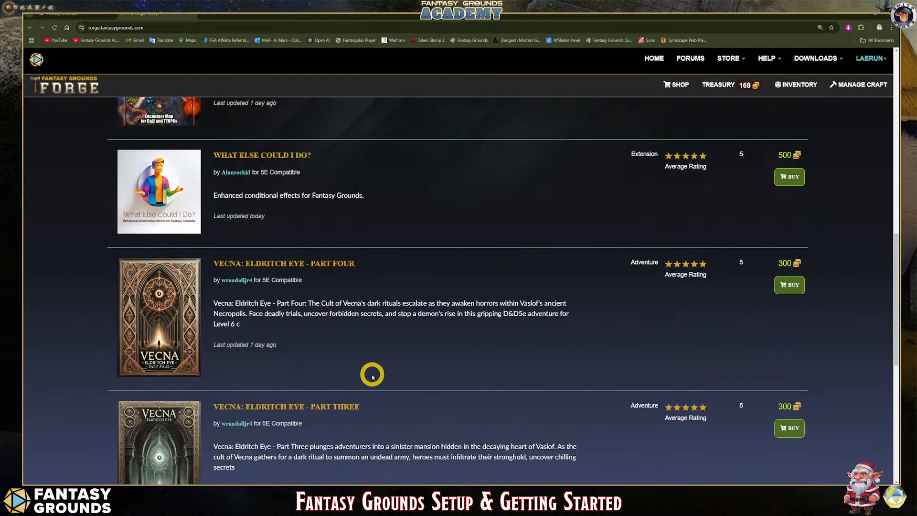
pyautogui.scroll(-2, 374, 368)
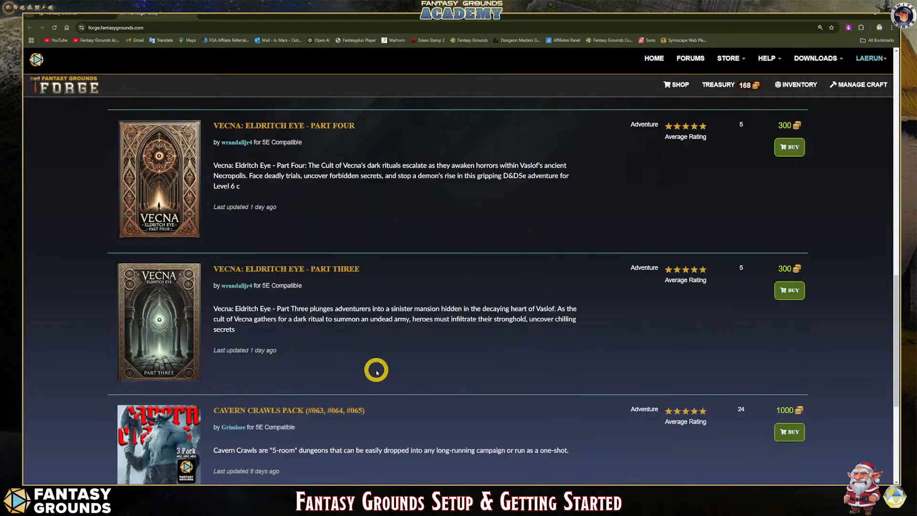
pyautogui.scroll(7, 375, 368)
pyautogui.scroll(15, 379, 361)
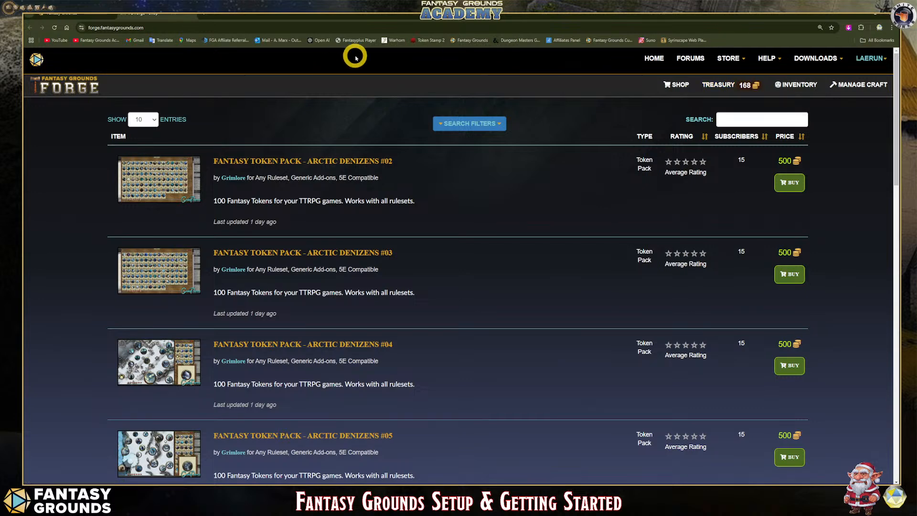
pyautogui.scroll(-8, 467, 293)
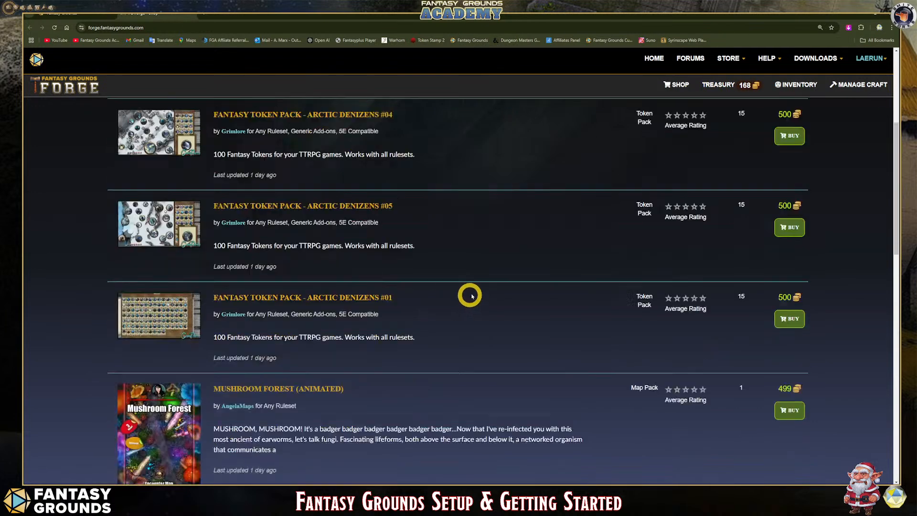
pyautogui.scroll(-11, 476, 293)
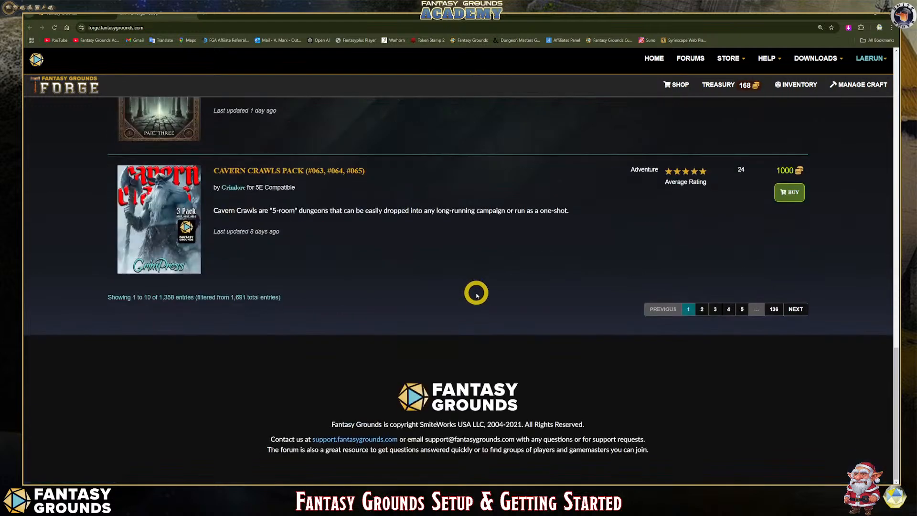
pyautogui.scroll(5, 476, 293)
pyautogui.scroll(14, 476, 293)
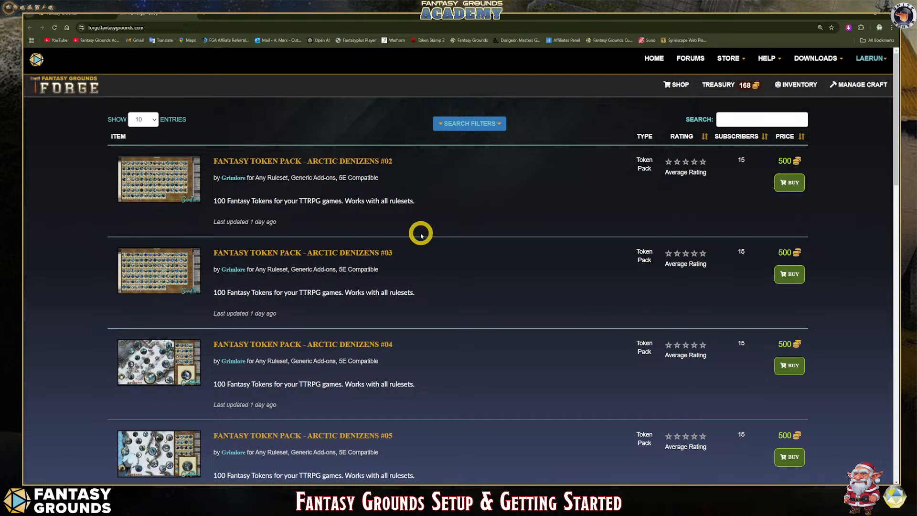
# Open the main Fantasy Grounds store and look through the trending VTT modules and officially-licensed add-ons.
pyautogui.click(738, 58)
pyautogui.click(674, 85)
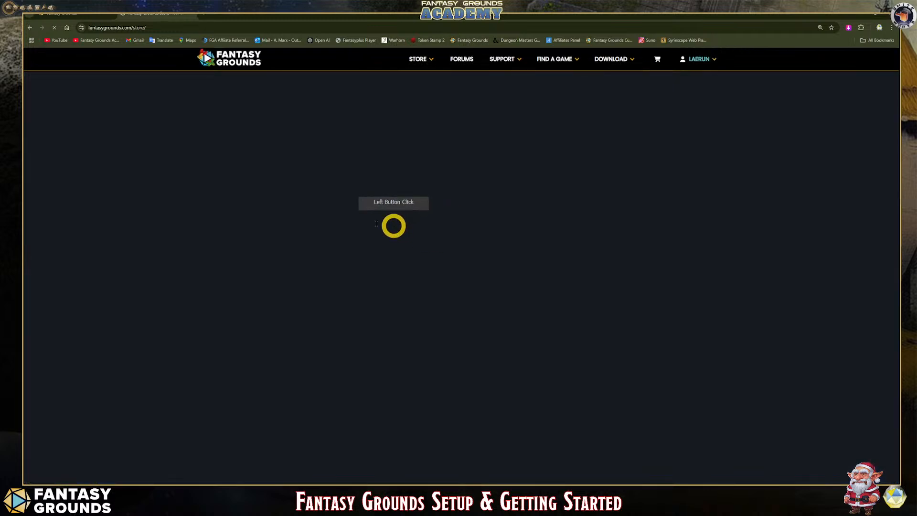
pyautogui.scroll(-3, 413, 342)
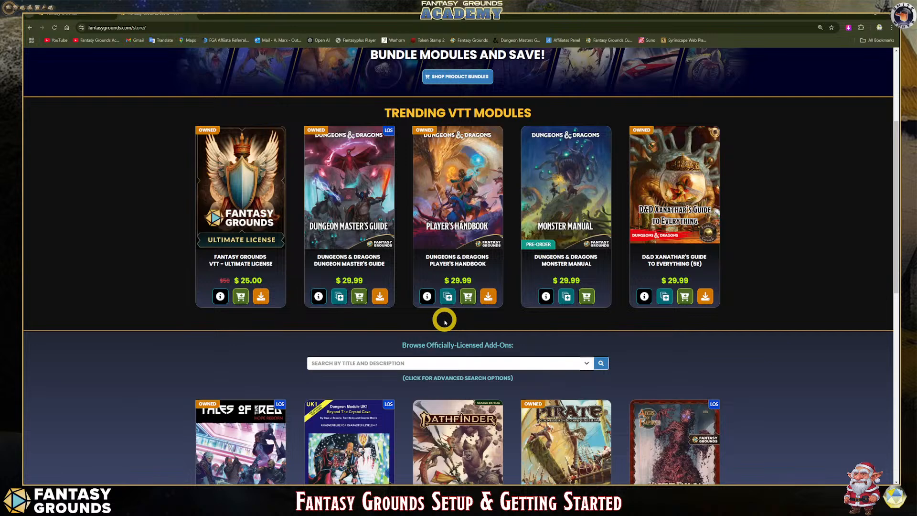
pyautogui.scroll(-3, 444, 330)
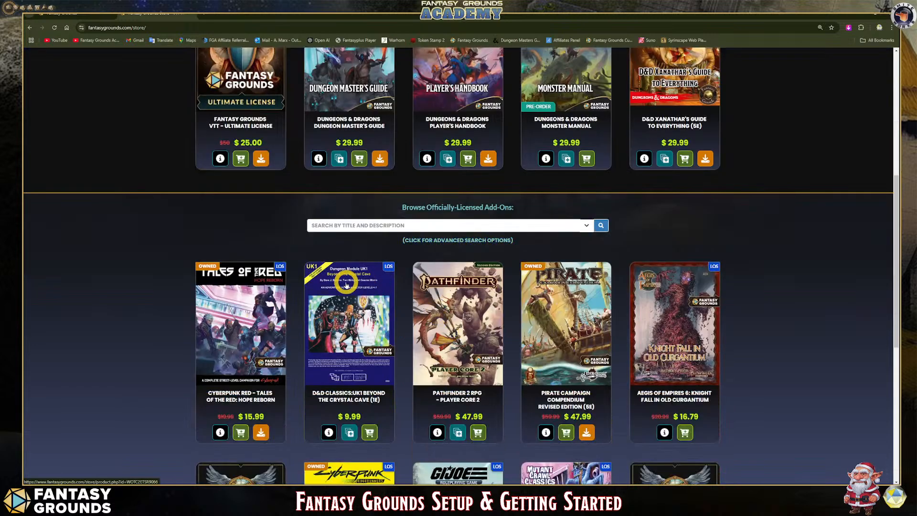
# Open the Steam account synchronization page from the store and refresh the Steam purchases.
pyautogui.scroll(2, 358, 261)
pyautogui.scroll(5, 358, 260)
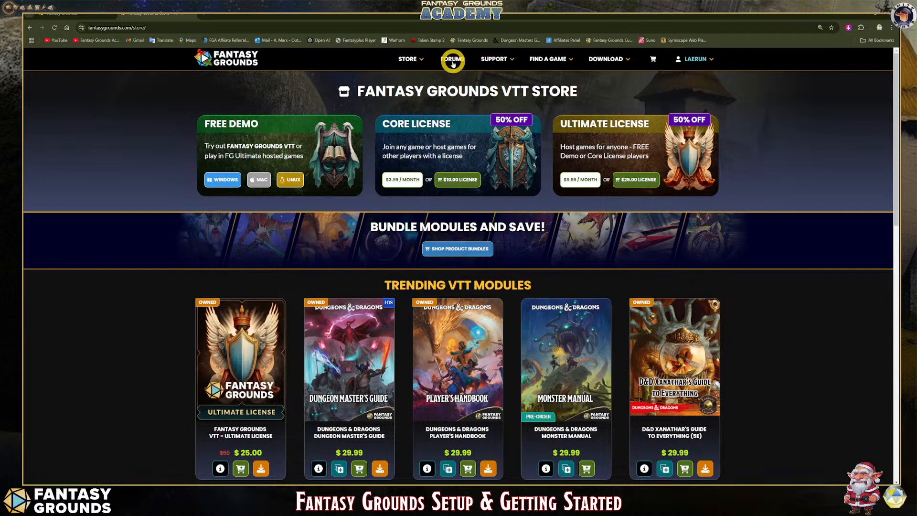
pyautogui.click(410, 60)
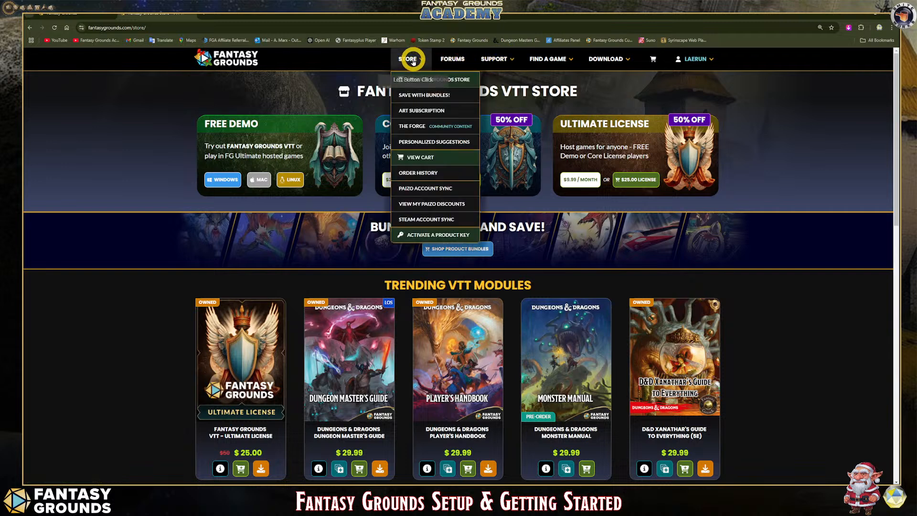
pyautogui.click(438, 220)
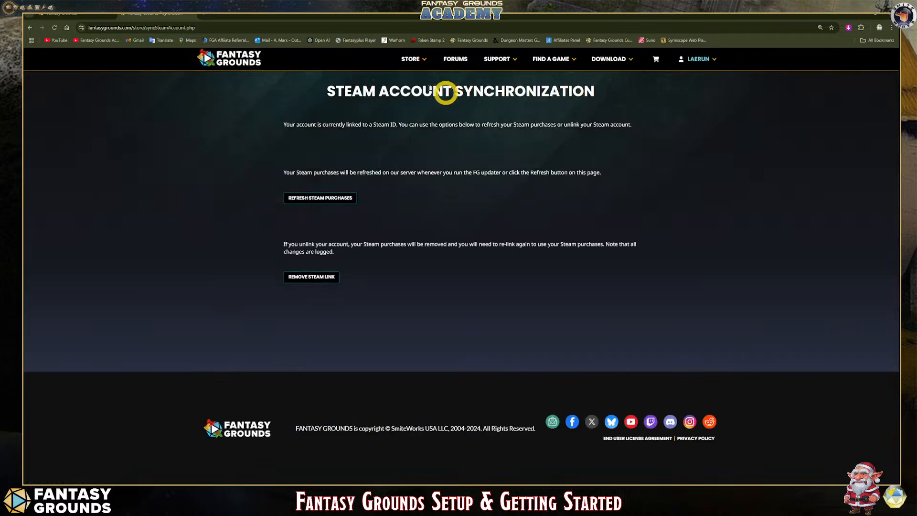
pyautogui.click(346, 198)
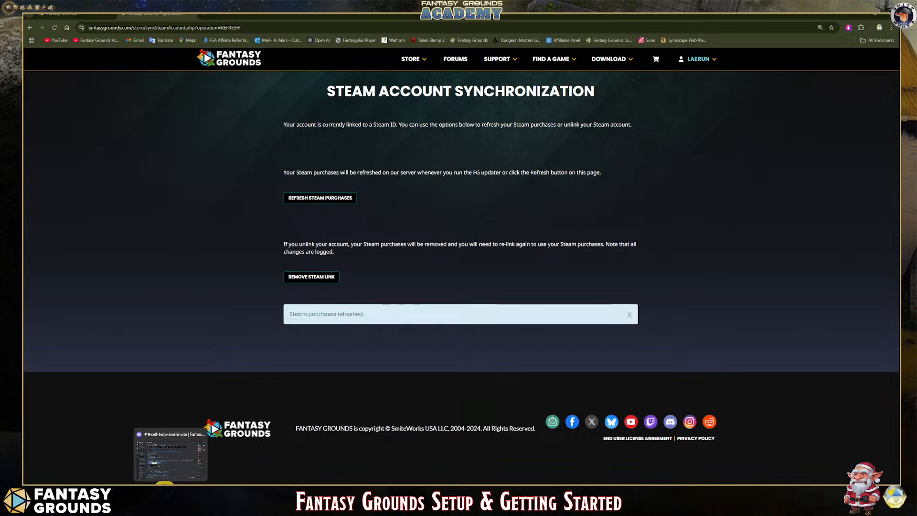
# Switch to the Fantasy Grounds Updater and run an update to check all owned products and Forge subscriptions.
pyautogui.click(341, 484)
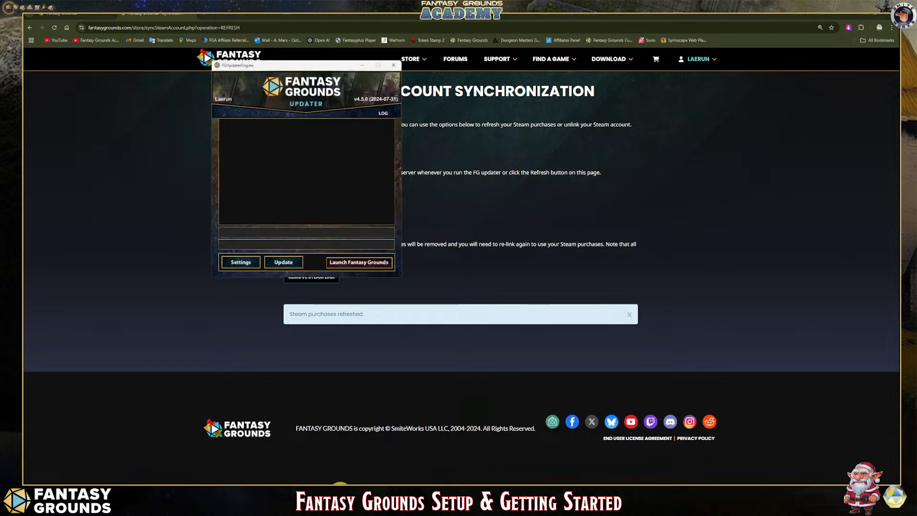
pyautogui.click(285, 261)
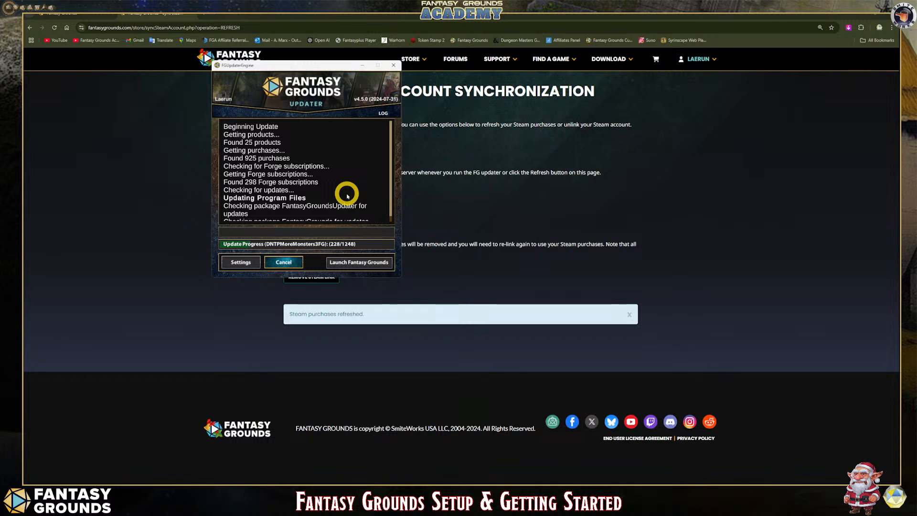
pyautogui.scroll(-1, 372, 170)
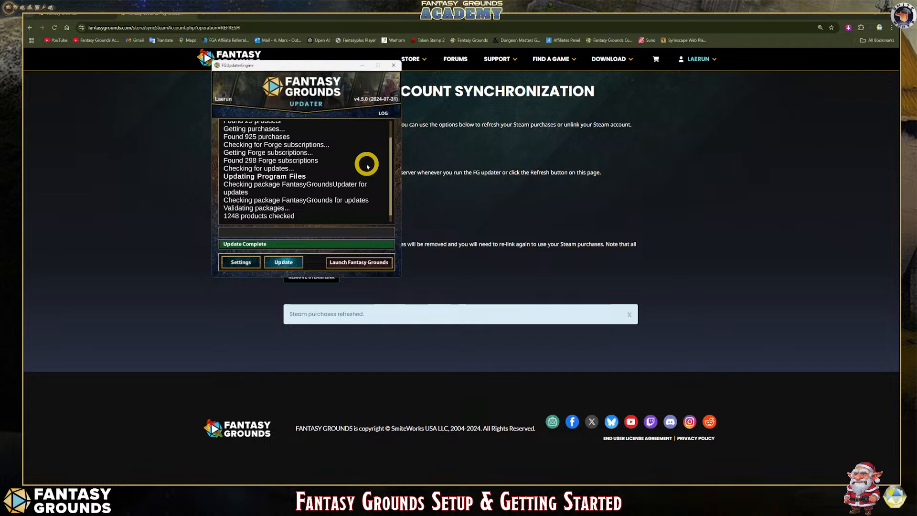
# Launch Fantasy Grounds in a maximized window and open the list of existing campaigns to load.
pyautogui.click(363, 263)
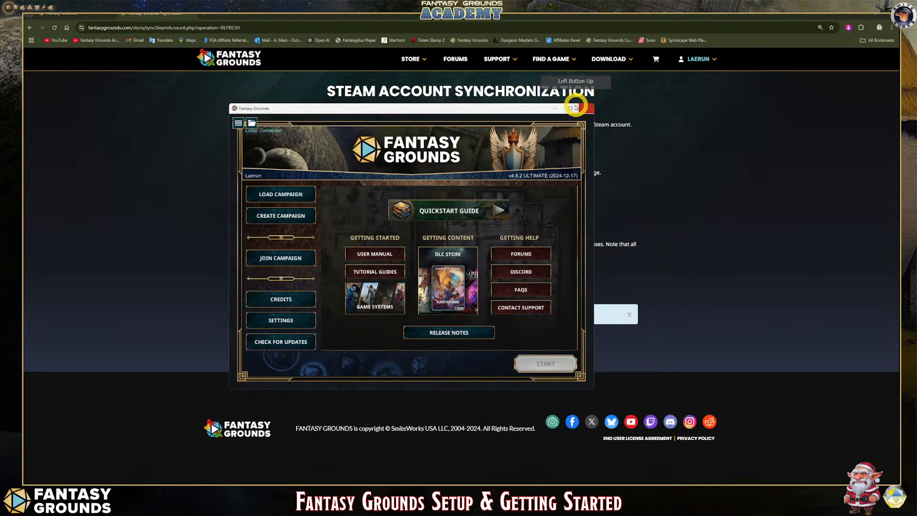
pyautogui.click(575, 108)
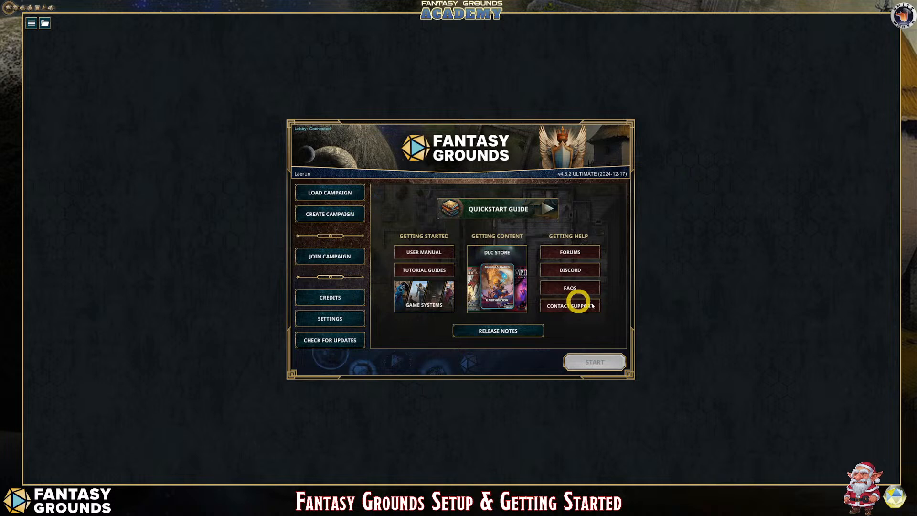
pyautogui.click(334, 194)
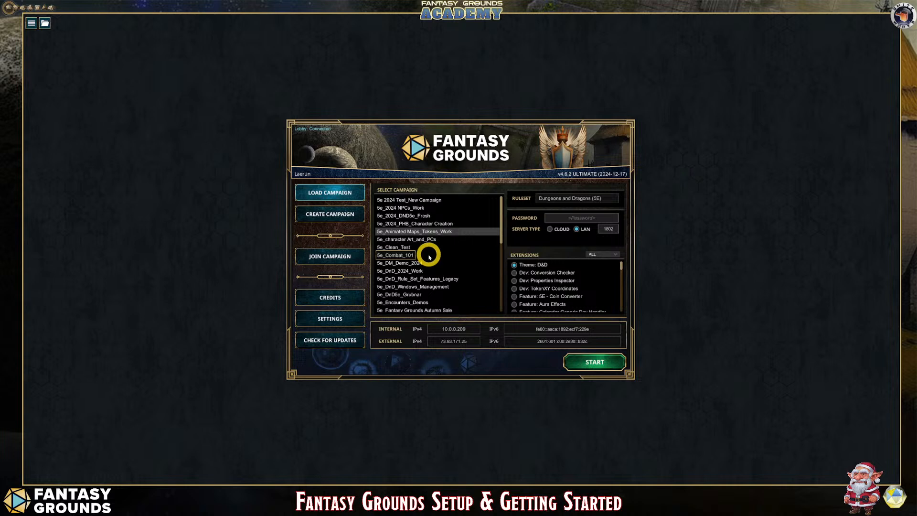
# Look through the developer, feature and theme extensions available for the selected 5e_Animated Maps_Tokens_Work campaign.
pyautogui.scroll(-5, 587, 286)
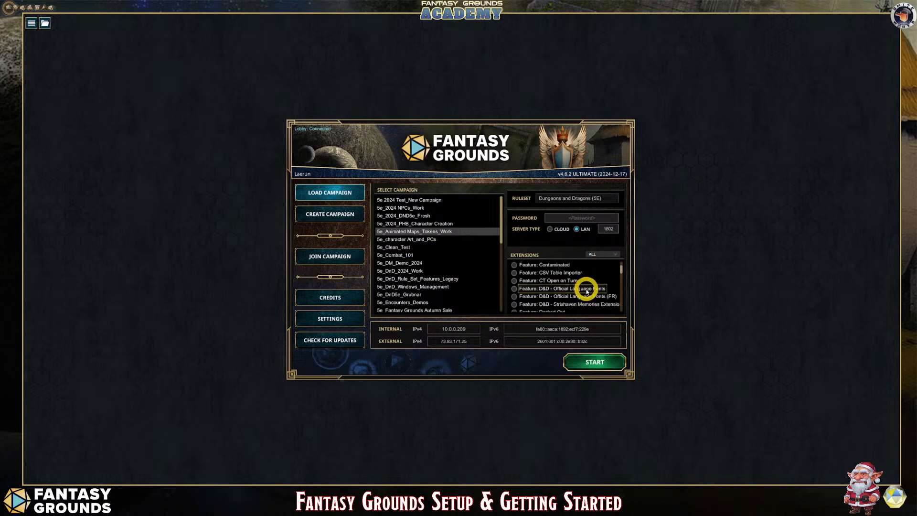
pyautogui.scroll(-3, 587, 291)
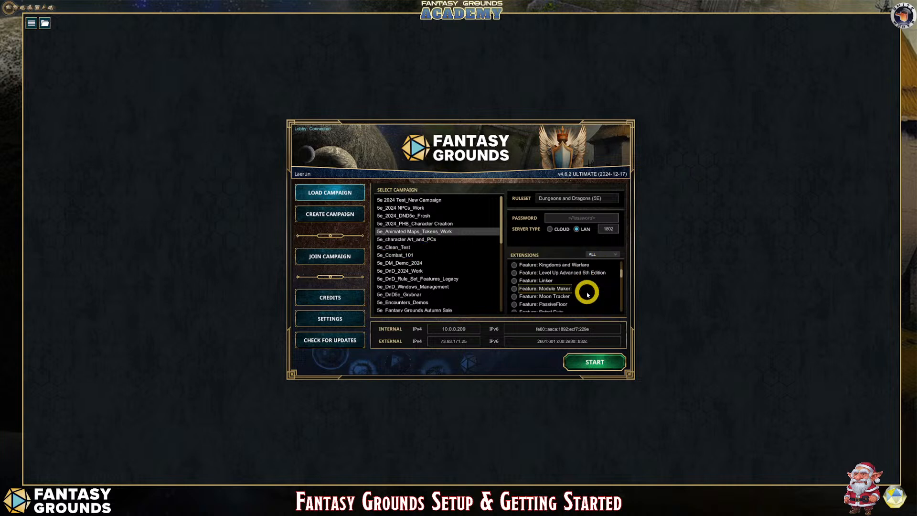
pyautogui.scroll(-3, 587, 294)
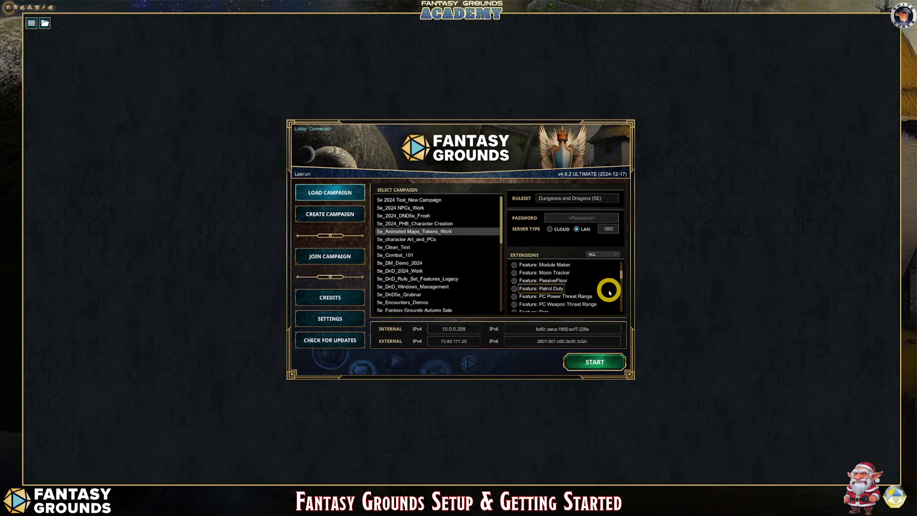
pyautogui.scroll(-7, 614, 286)
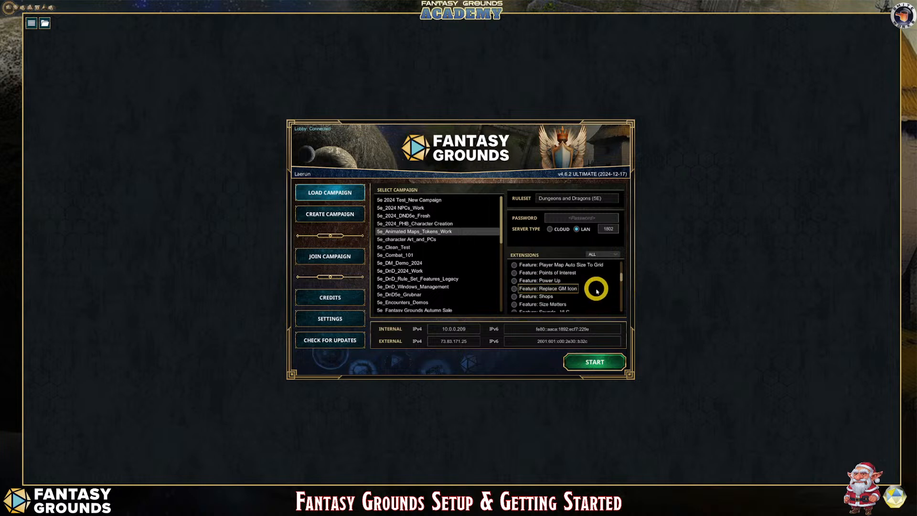
pyautogui.scroll(-10, 597, 292)
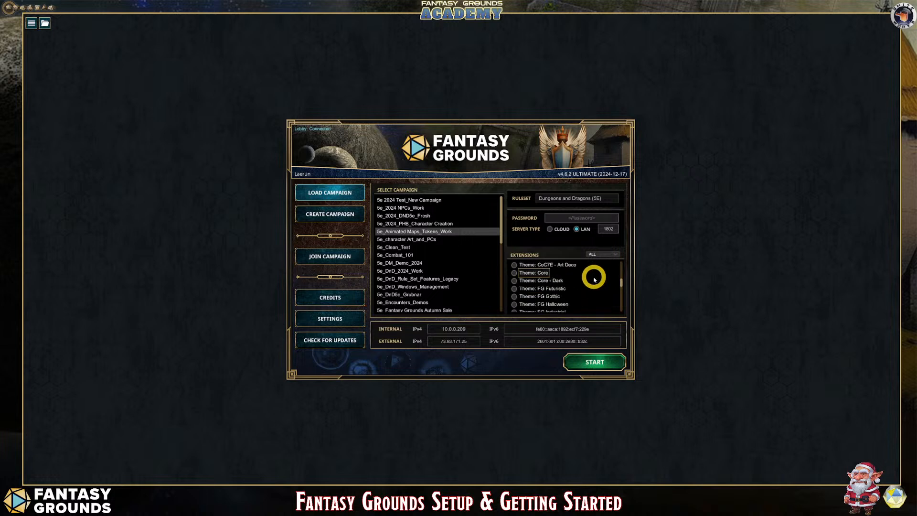
pyautogui.scroll(10, 594, 280)
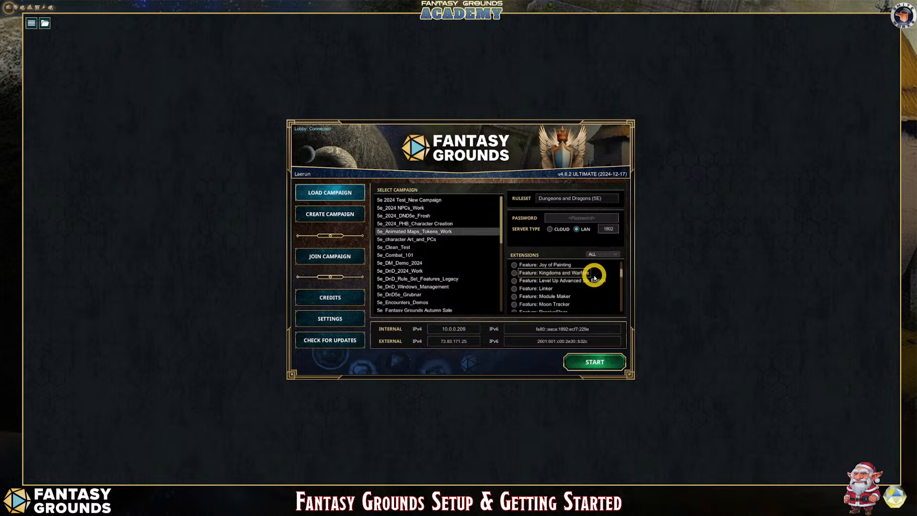
pyautogui.scroll(8, 595, 279)
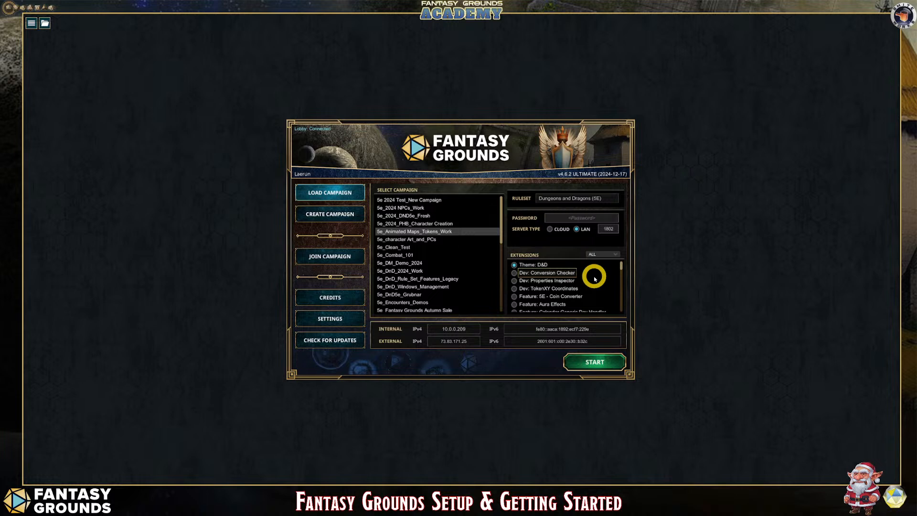
pyautogui.scroll(-2, 593, 282)
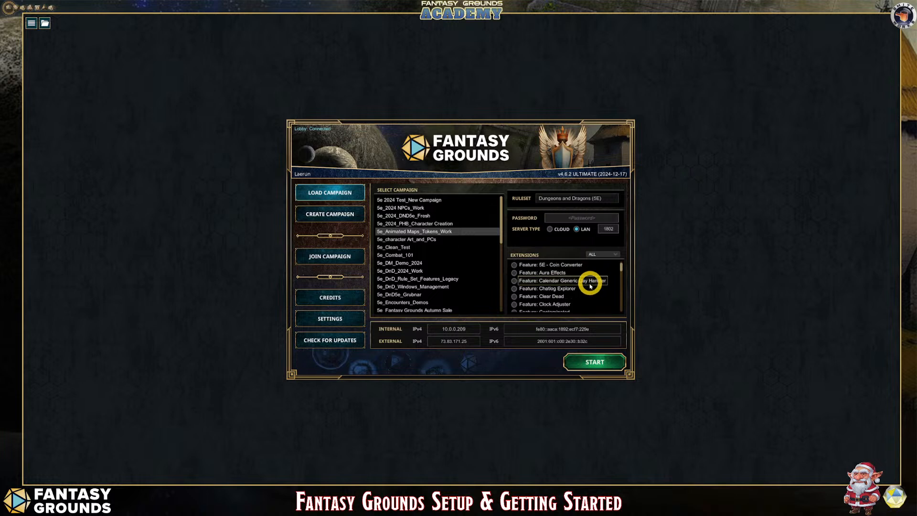
pyautogui.scroll(-4, 592, 284)
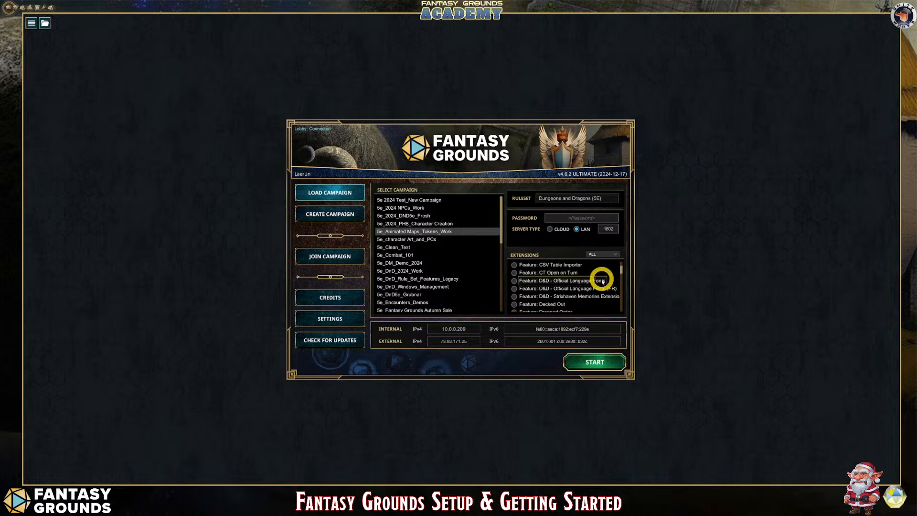
pyautogui.scroll(-8, 599, 286)
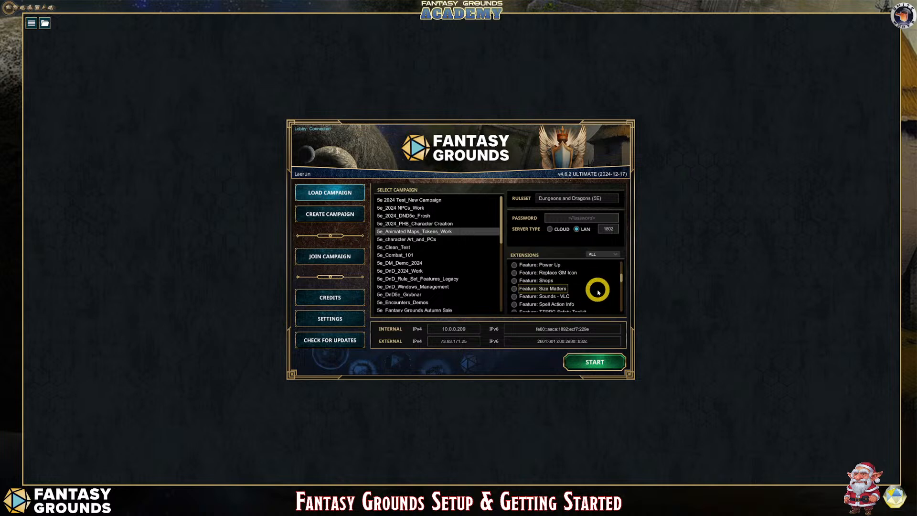
pyautogui.scroll(-2, 604, 284)
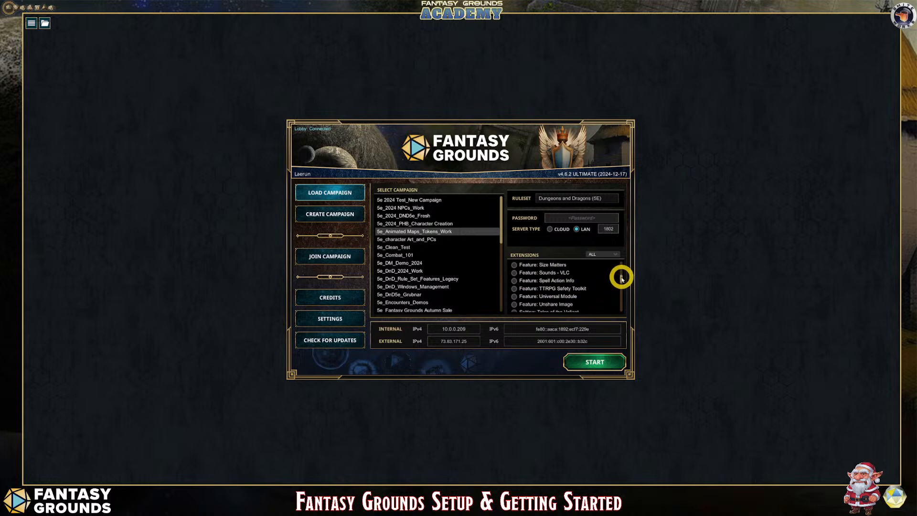
# Turn off the Theme: D&D extension for the 5e_Animated Maps_Tokens_Work campaign.
pyautogui.moveTo(622, 280); pyautogui.dragTo(621, 256)
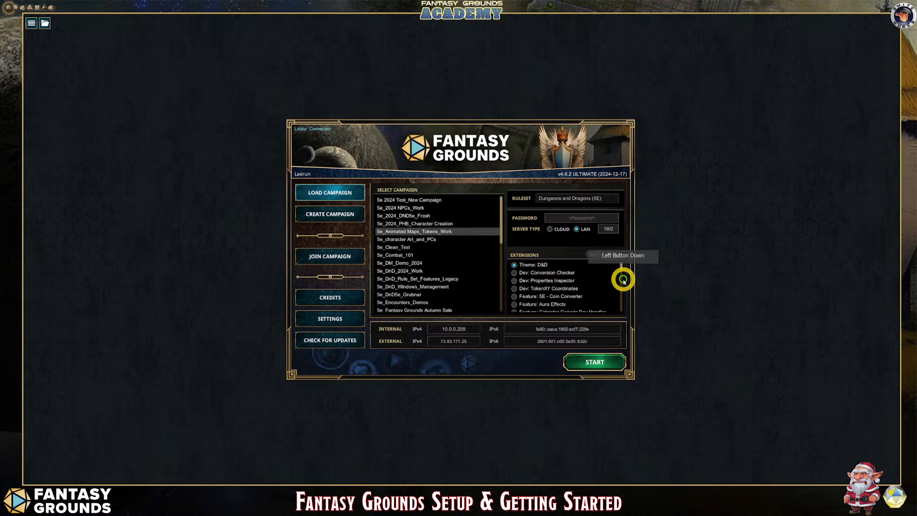
pyautogui.click(514, 268)
# Review the alternative theme extensions, such as Core, FG Gothic and Baron, and the feature extensions in the campaign's extension list.
pyautogui.moveTo(620, 266); pyautogui.dragTo(576, 300)
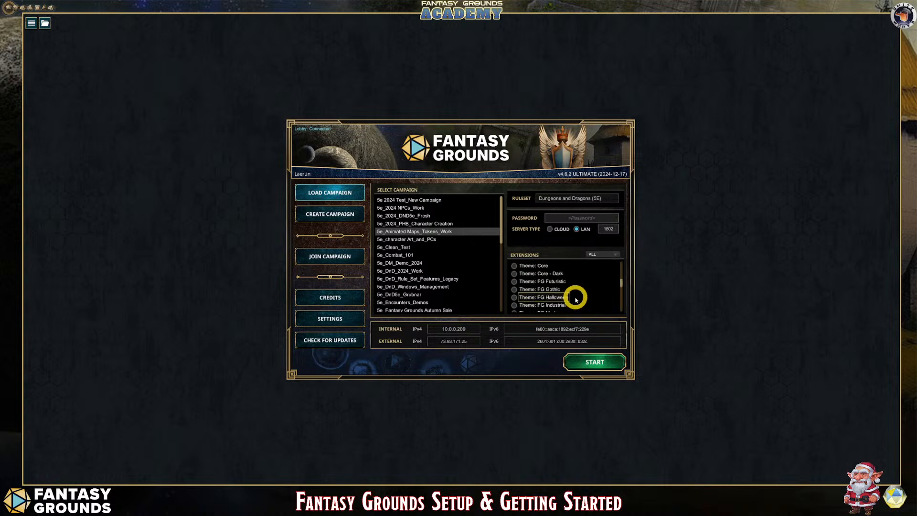
pyautogui.scroll(1, 576, 299)
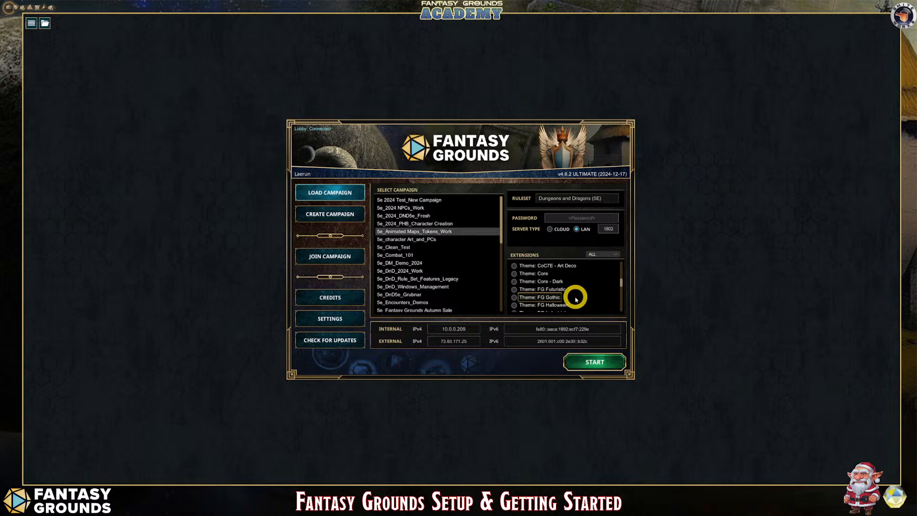
pyautogui.scroll(1, 576, 299)
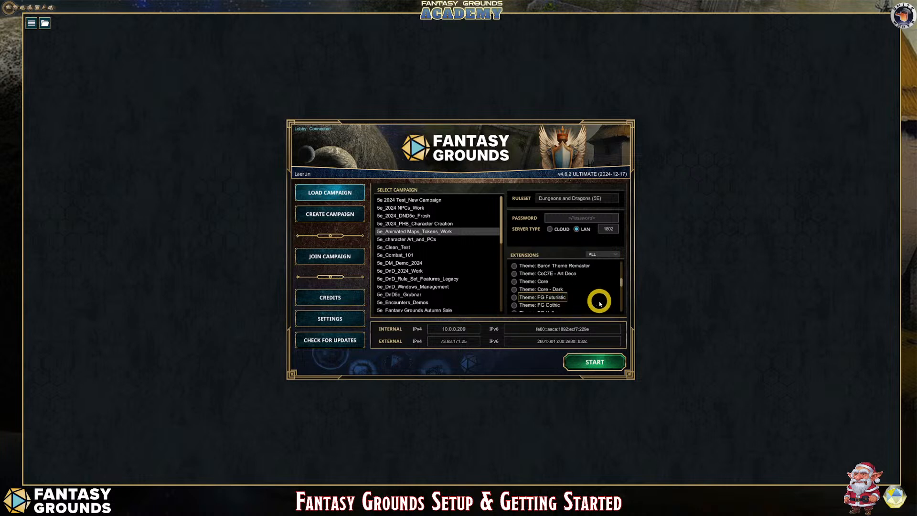
pyautogui.scroll(8, 595, 296)
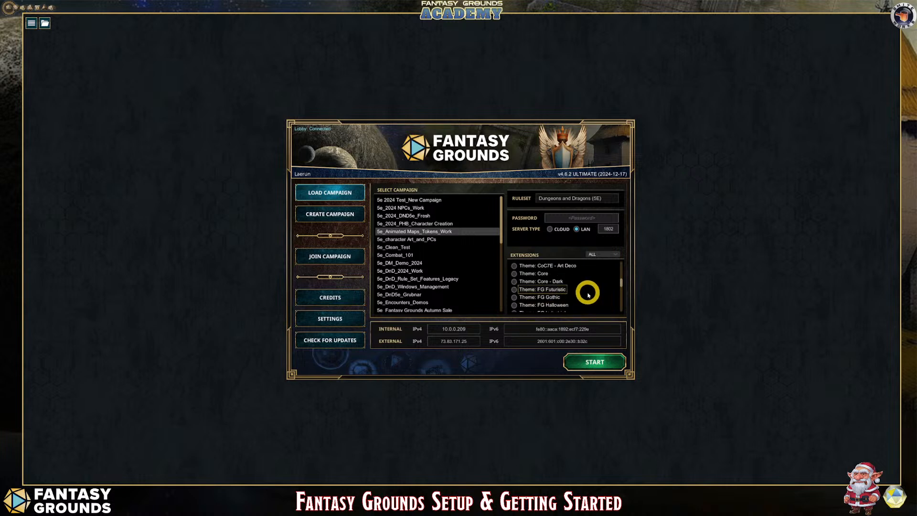
pyautogui.scroll(10, 589, 288)
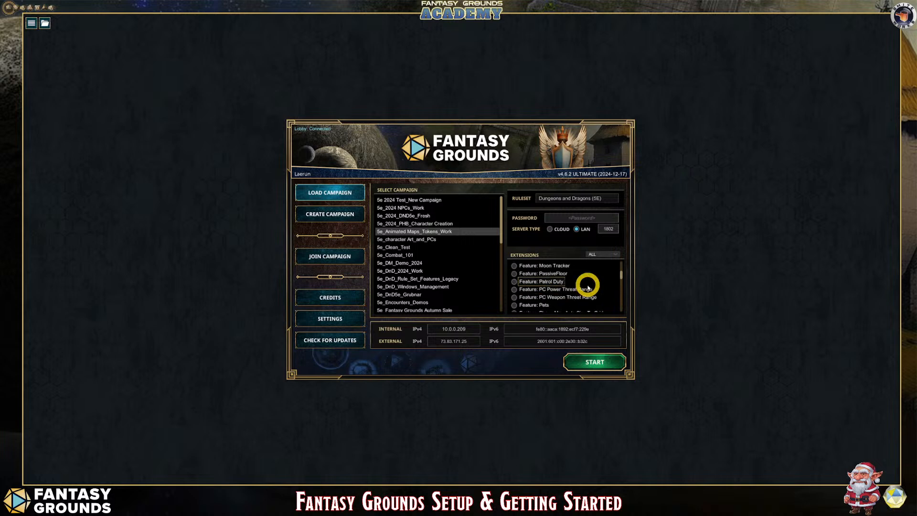
pyautogui.scroll(8, 588, 286)
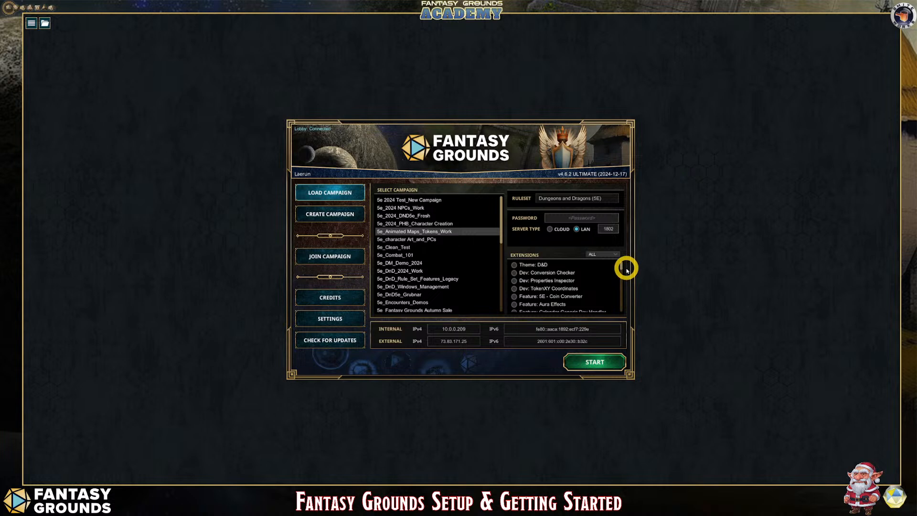
pyautogui.click(626, 270)
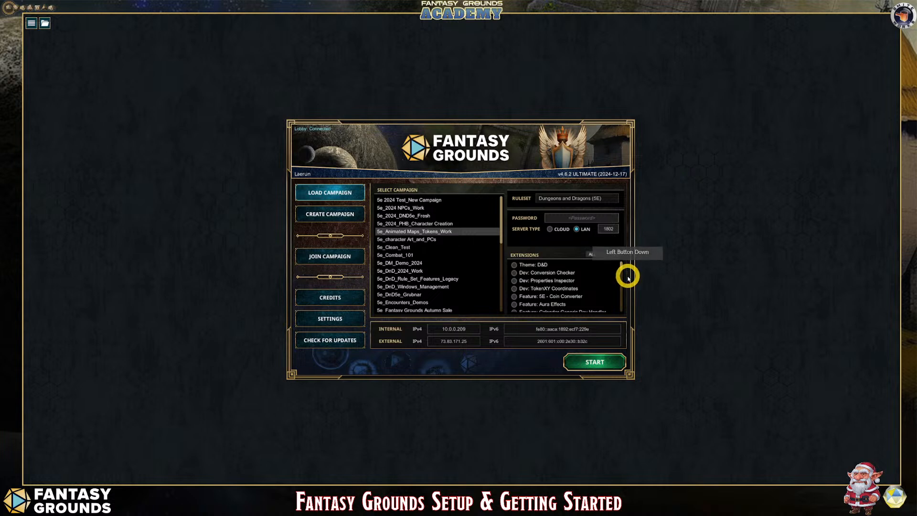
pyautogui.moveTo(625, 272); pyautogui.dragTo(609, 292)
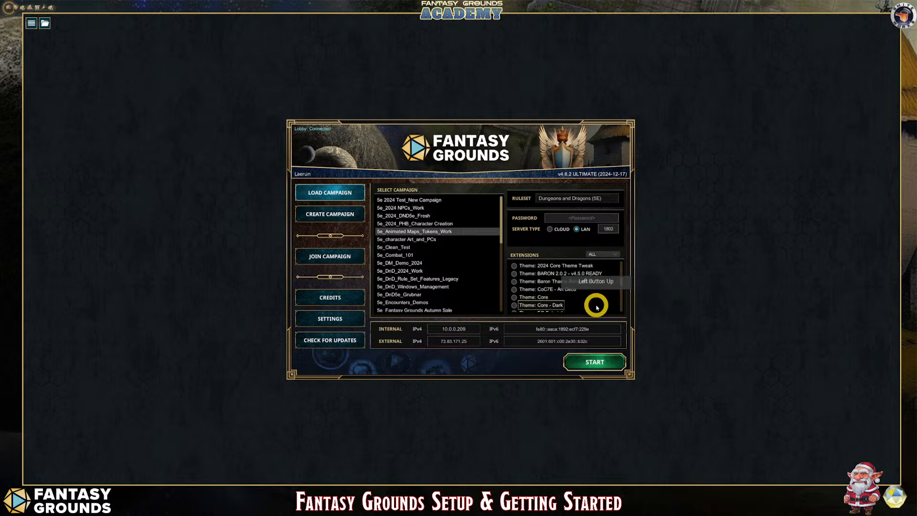
pyautogui.scroll(1, 597, 296)
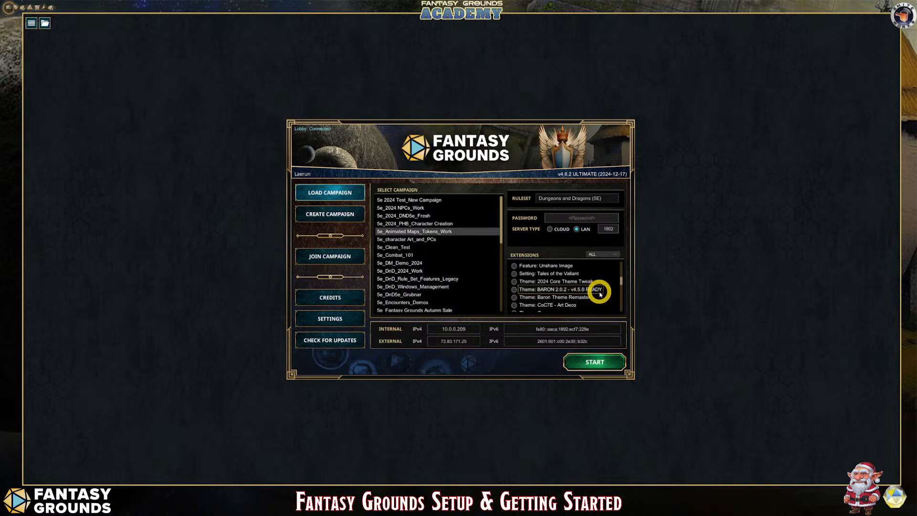
pyautogui.scroll(1, 611, 294)
pyautogui.scroll(7, 612, 294)
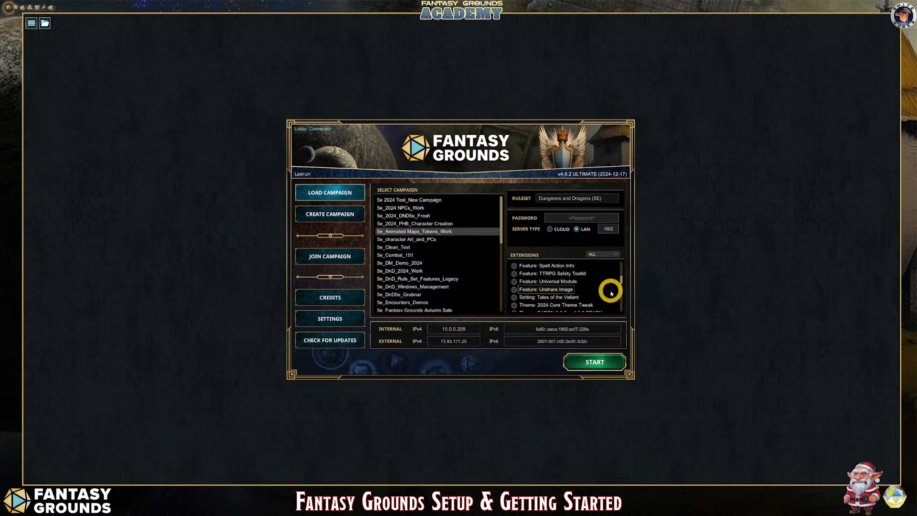
pyautogui.scroll(7, 612, 293)
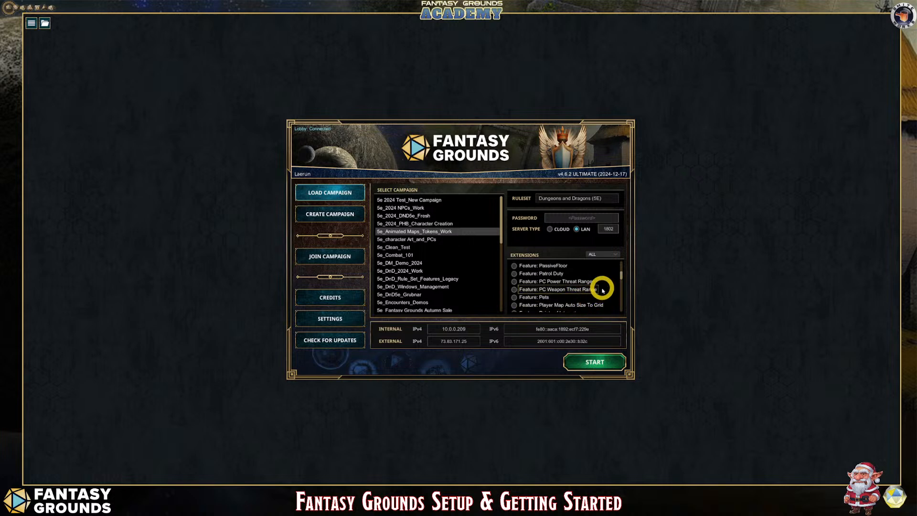
pyautogui.scroll(7, 603, 290)
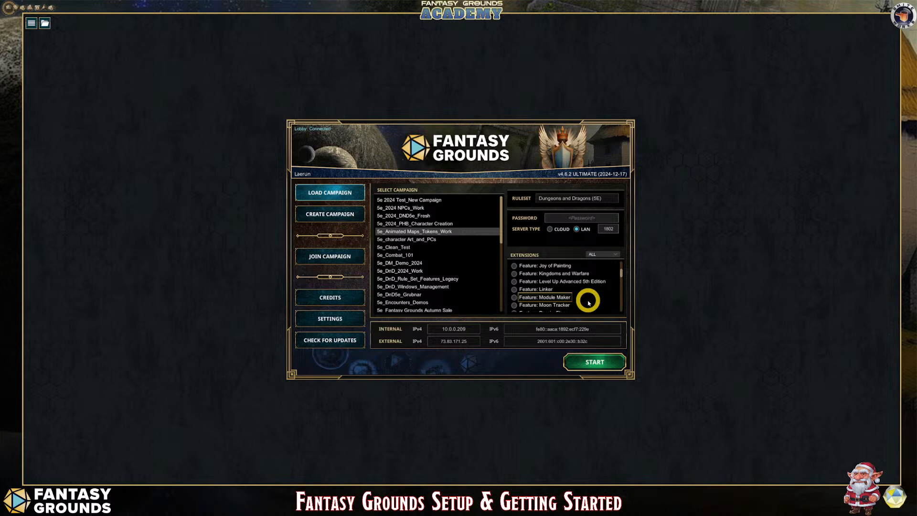
pyautogui.scroll(-5, 589, 302)
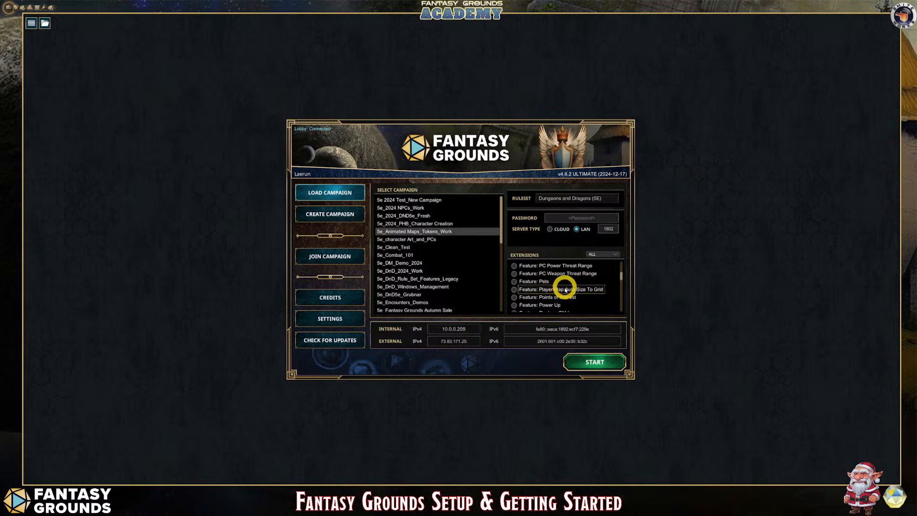
# Turn on the Theme: FGA extension for the 5e_Animated Maps_Tokens_Work campaign.
pyautogui.scroll(-5, 566, 289)
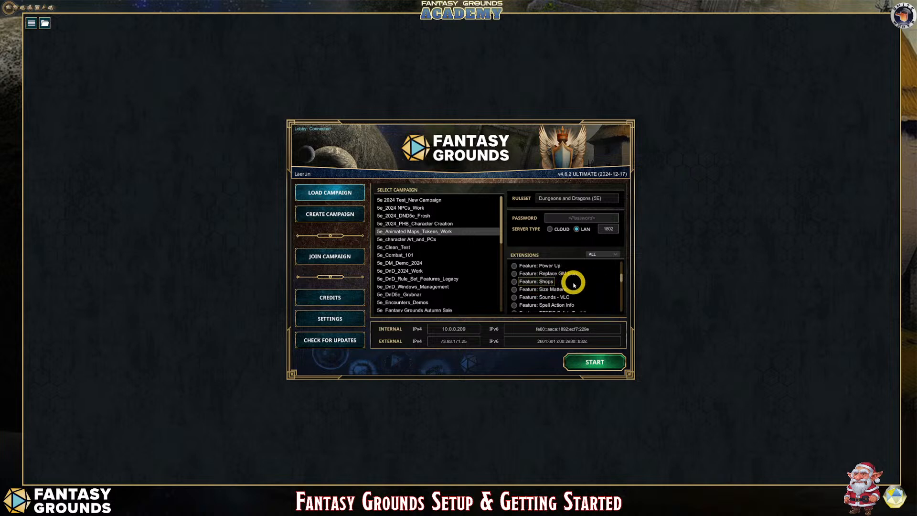
pyautogui.scroll(-5, 574, 285)
pyautogui.scroll(-5, 574, 286)
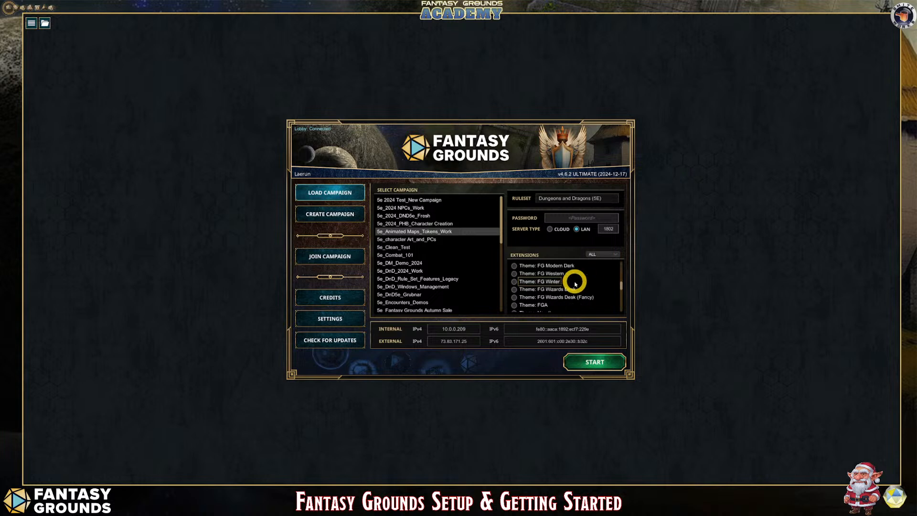
pyautogui.scroll(-3, 575, 284)
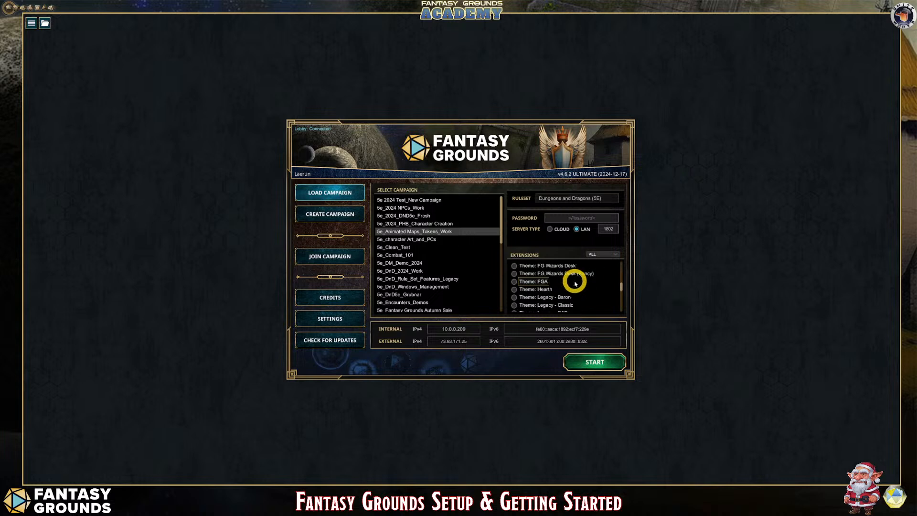
pyautogui.scroll(1, 595, 292)
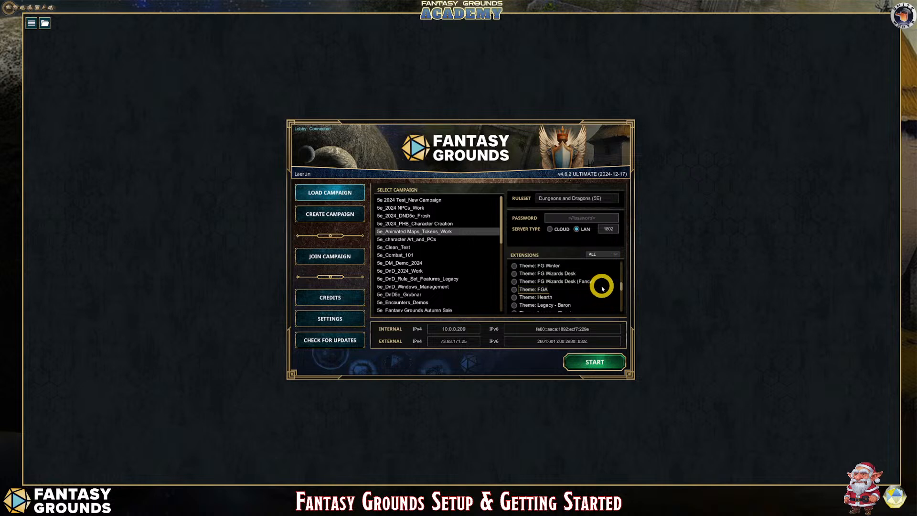
pyautogui.click(514, 290)
# Review the other theme extensions, the first 5E extensions after them, and the list of existing campaigns.
pyautogui.scroll(8, 563, 301)
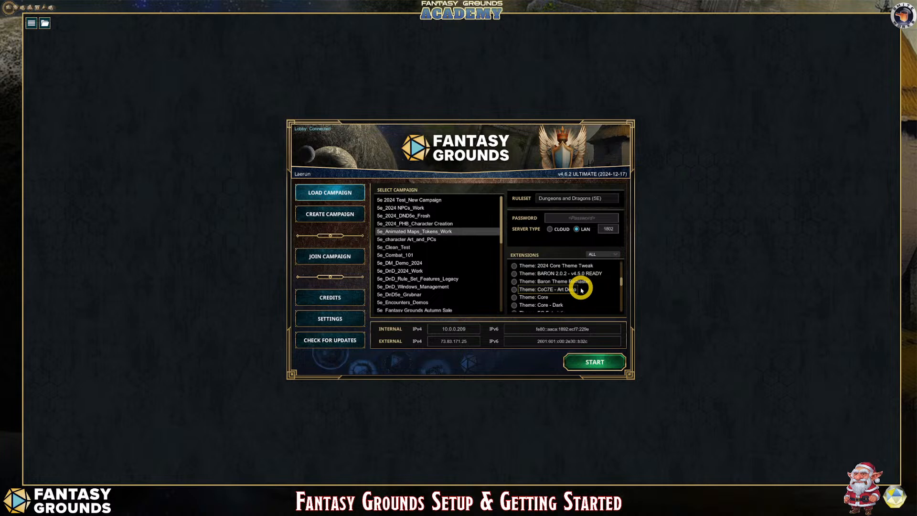
pyautogui.scroll(-5, 582, 290)
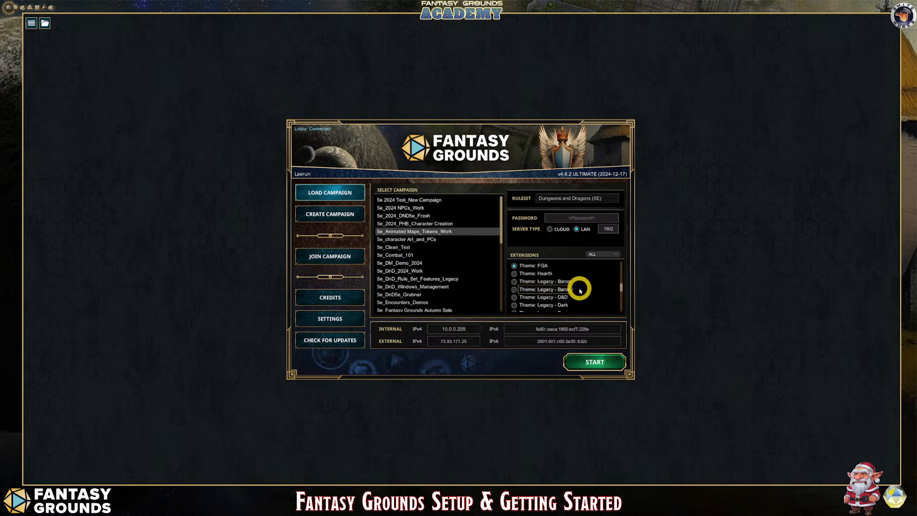
pyautogui.scroll(-5, 580, 291)
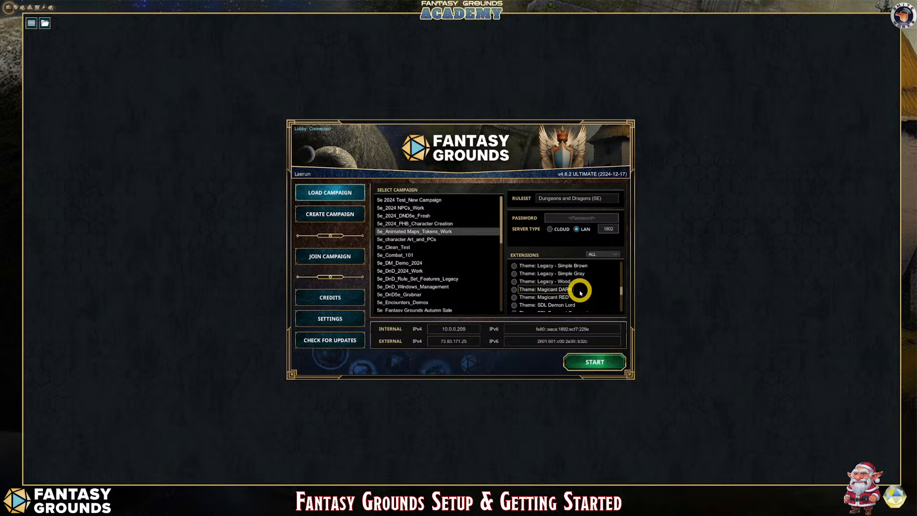
pyautogui.scroll(5, 580, 292)
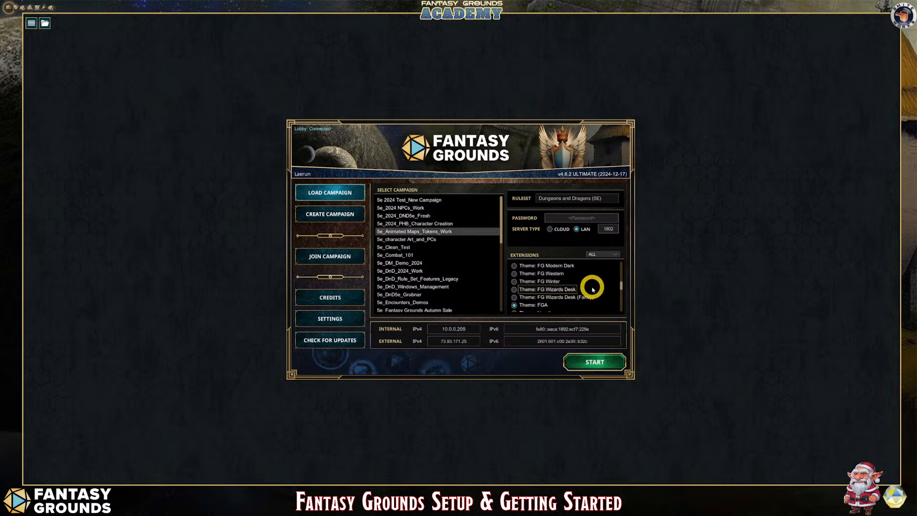
pyautogui.scroll(3, 592, 289)
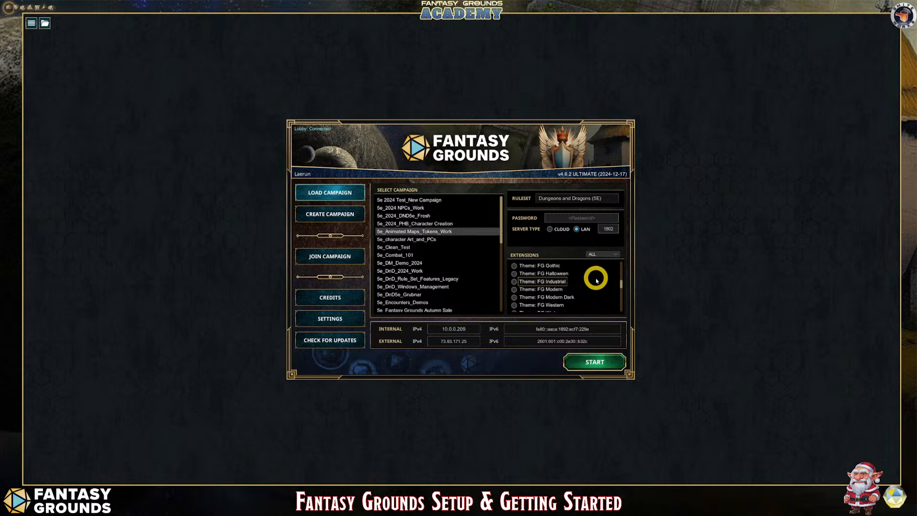
pyautogui.scroll(-8, 597, 281)
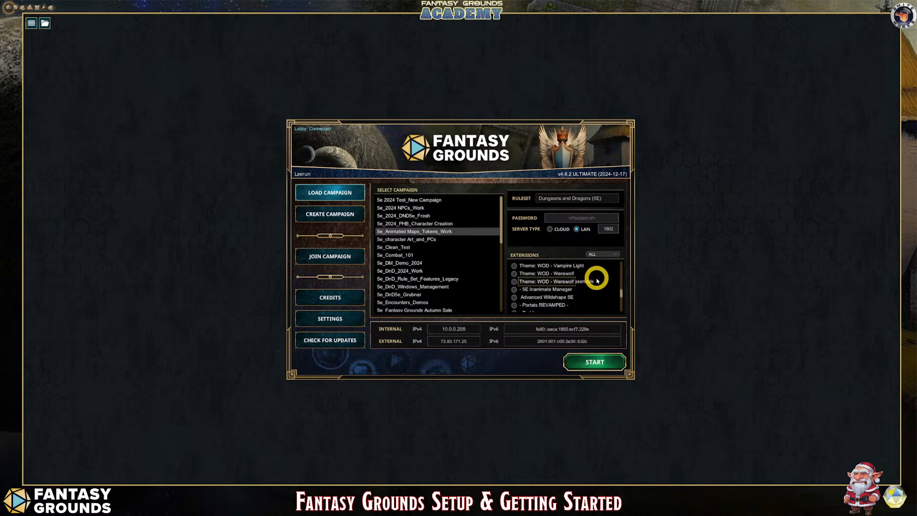
pyautogui.scroll(-4, 597, 281)
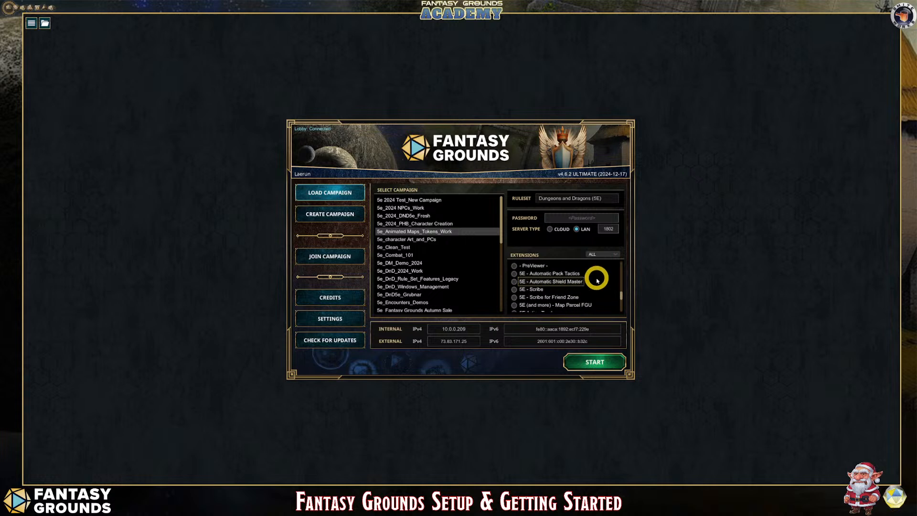
pyautogui.scroll(-3, 597, 281)
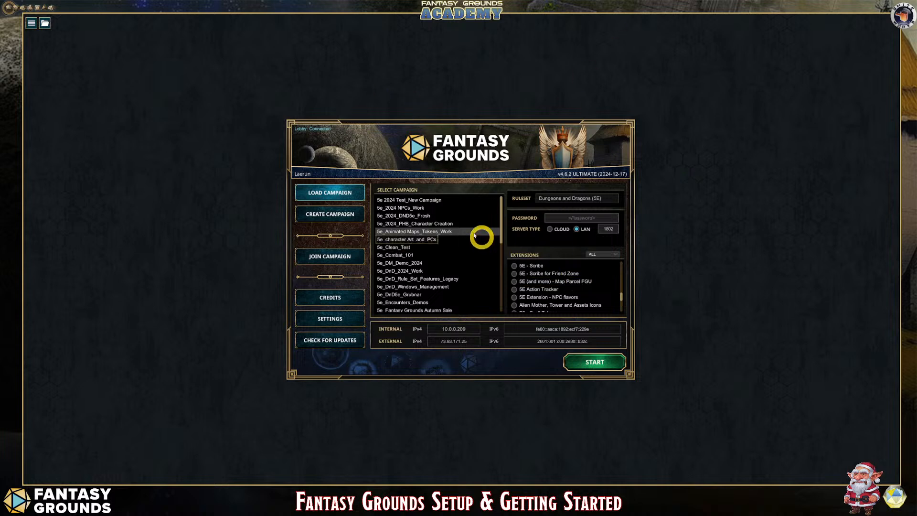
pyautogui.scroll(-6, 477, 248)
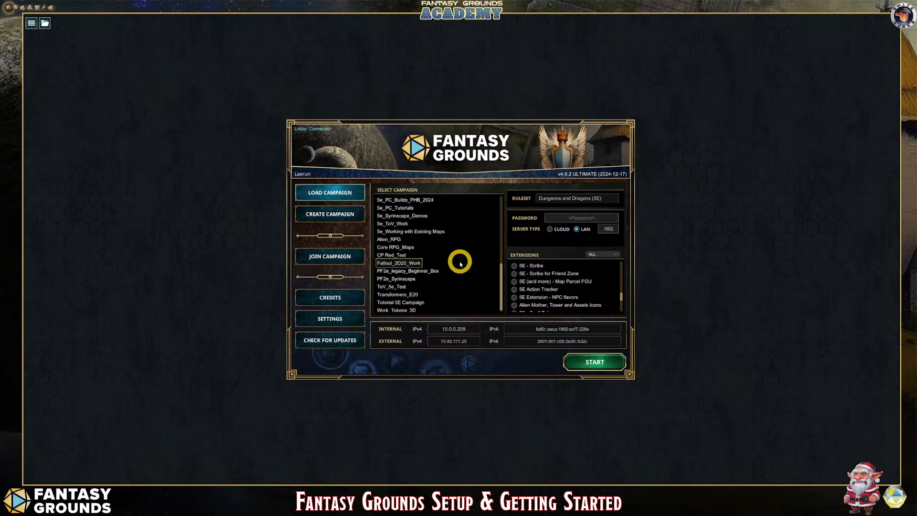
pyautogui.scroll(4, 456, 262)
pyautogui.scroll(2, 454, 262)
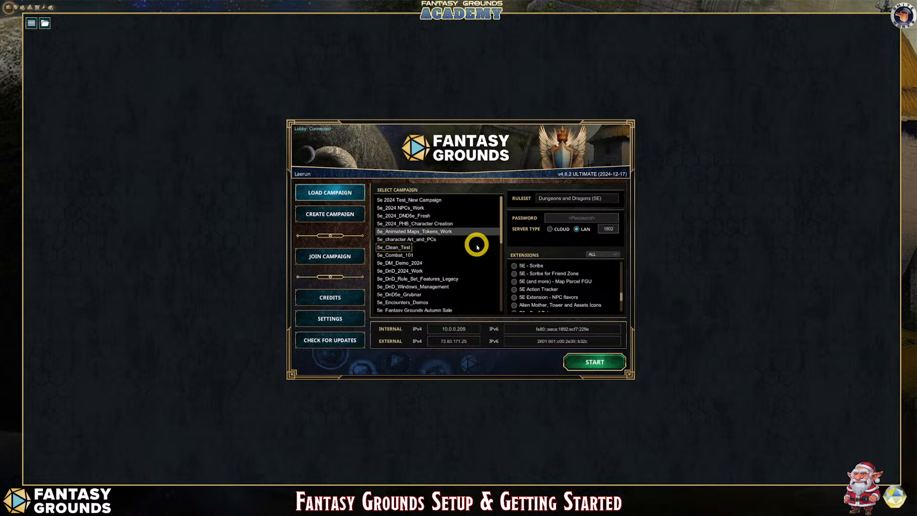
# Examine the remaining non-theme extensions to the end of the list, and return to the enabled FGA theme.
pyautogui.scroll(-4, 574, 280)
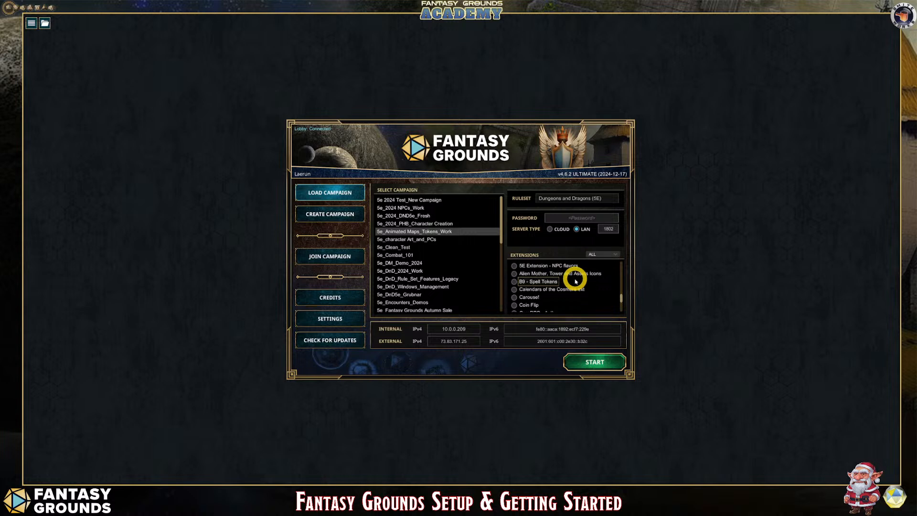
pyautogui.scroll(-6, 576, 281)
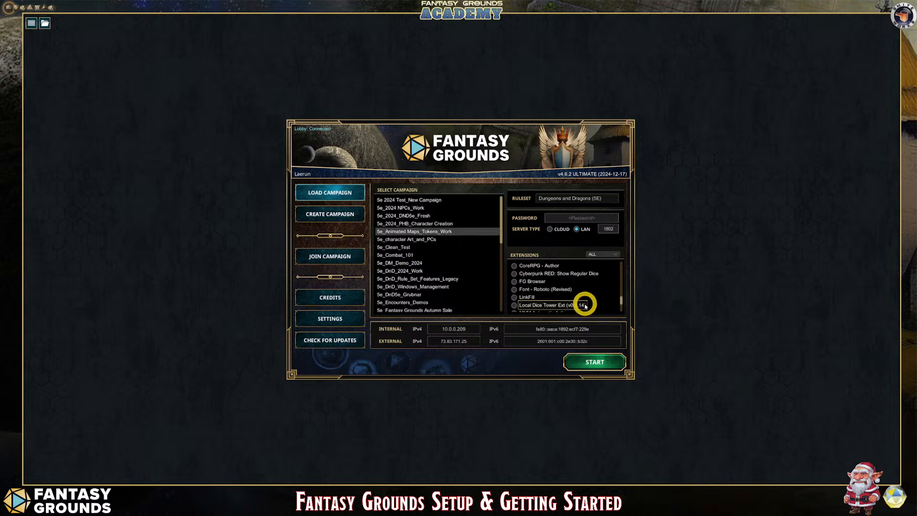
pyautogui.scroll(-8, 585, 307)
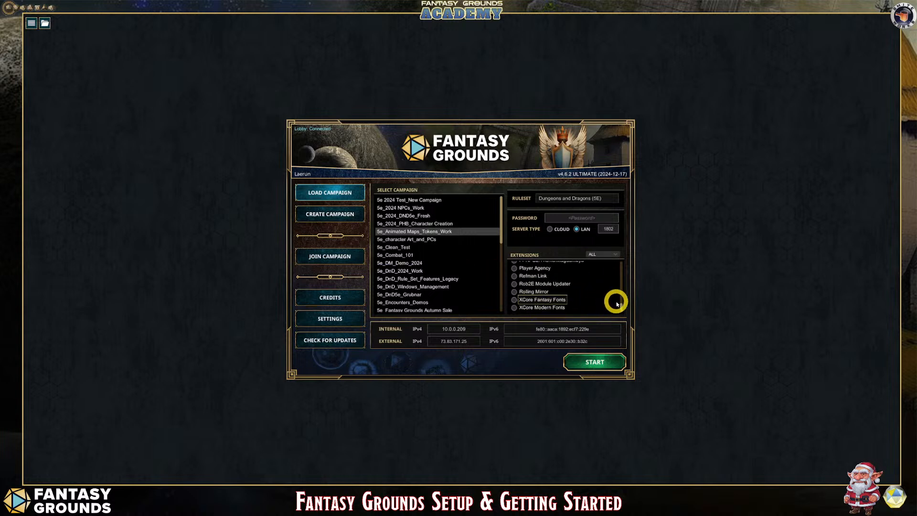
pyautogui.moveTo(622, 305); pyautogui.dragTo(622, 299)
pyautogui.scroll(5, 595, 293)
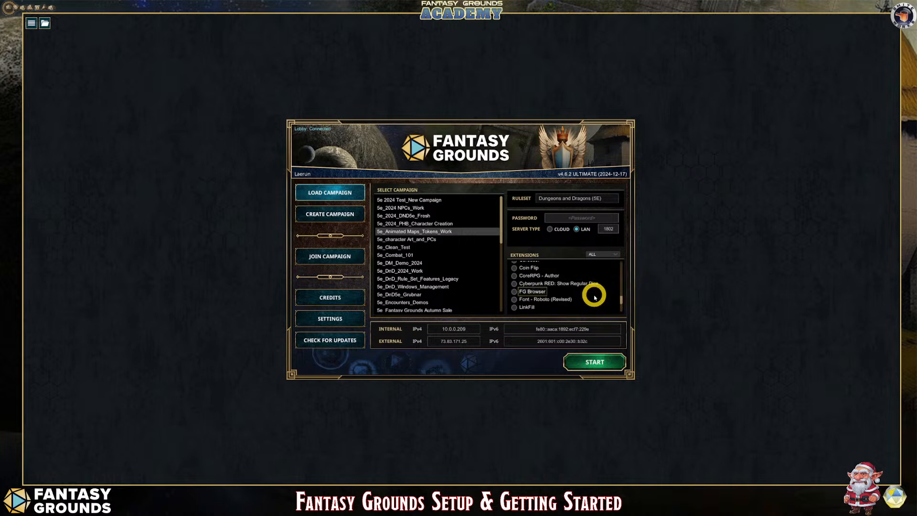
pyautogui.scroll(6, 593, 298)
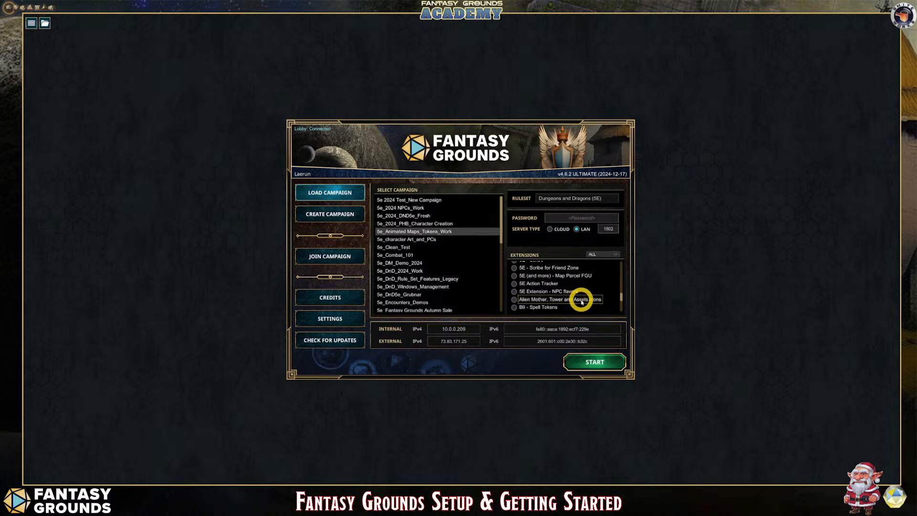
pyautogui.scroll(3, 592, 297)
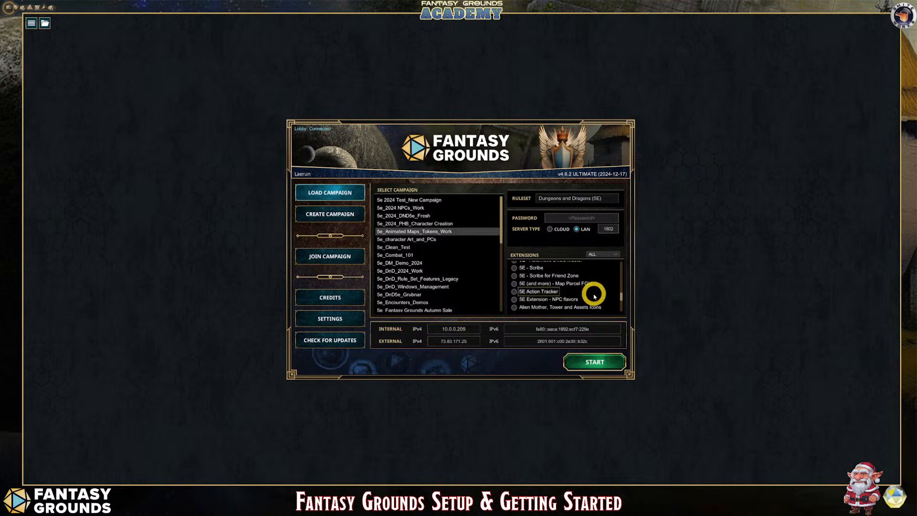
pyautogui.scroll(5, 595, 297)
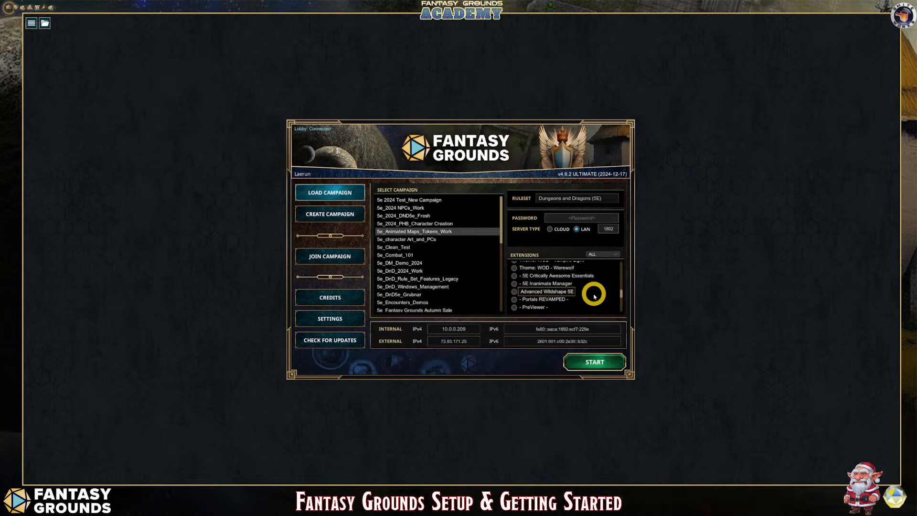
pyautogui.scroll(6, 595, 297)
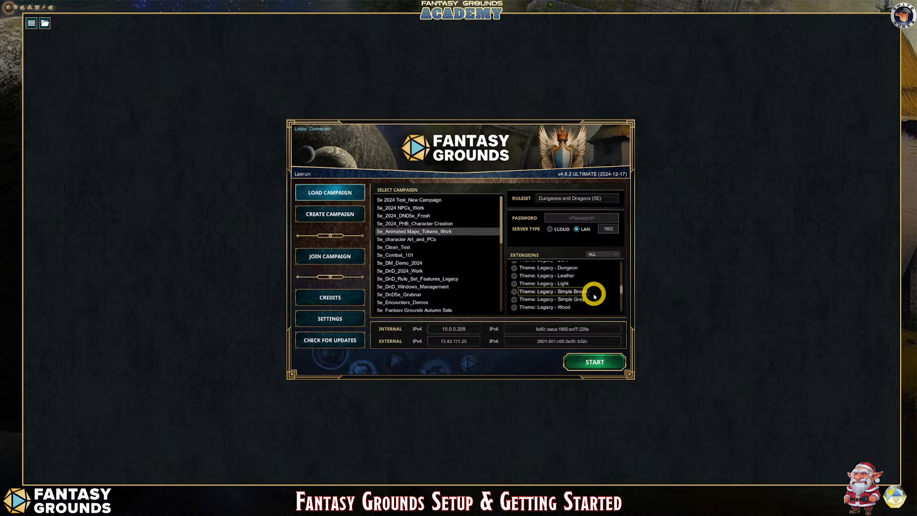
pyautogui.scroll(7, 594, 297)
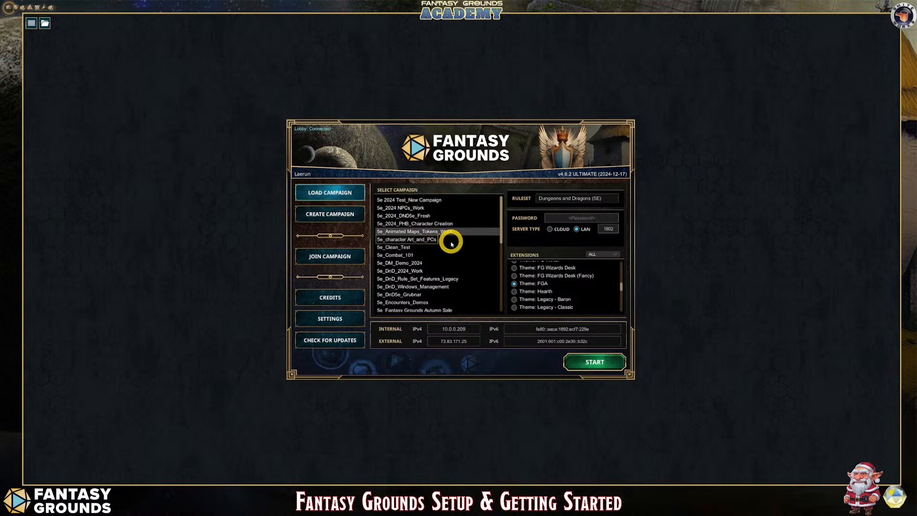
# Begin creating a new campaign, look through the available game systems, and choose the Pathfinder (2E Legacy) ruleset.
pyautogui.click(334, 211)
pyautogui.scroll(-10, 419, 262)
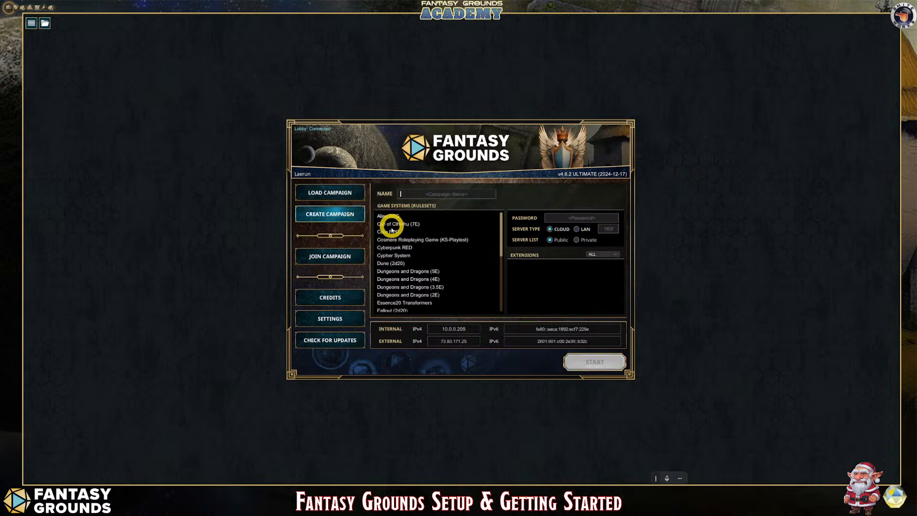
pyautogui.scroll(5, 423, 287)
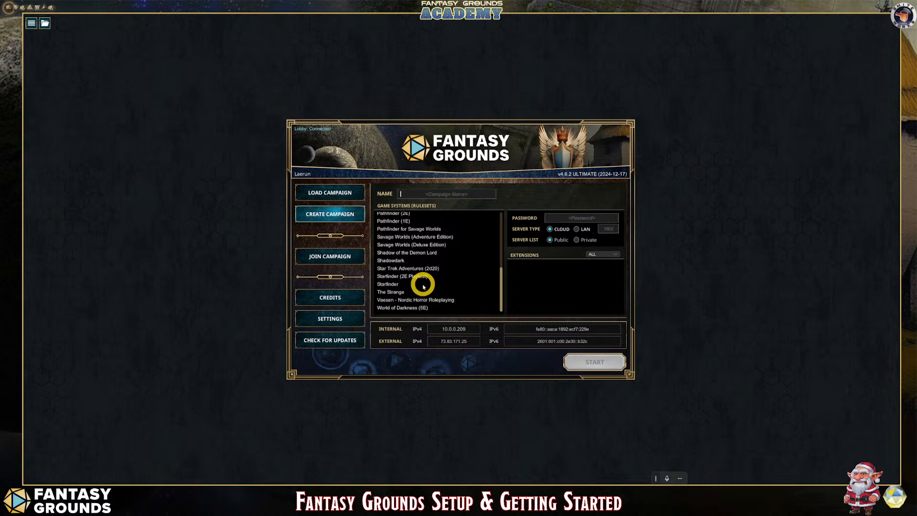
pyautogui.scroll(3, 426, 278)
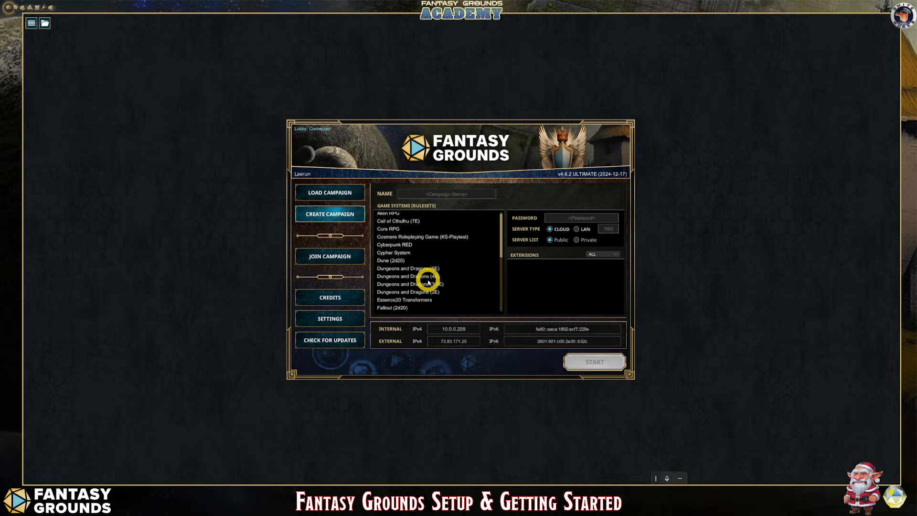
pyautogui.scroll(-6, 456, 292)
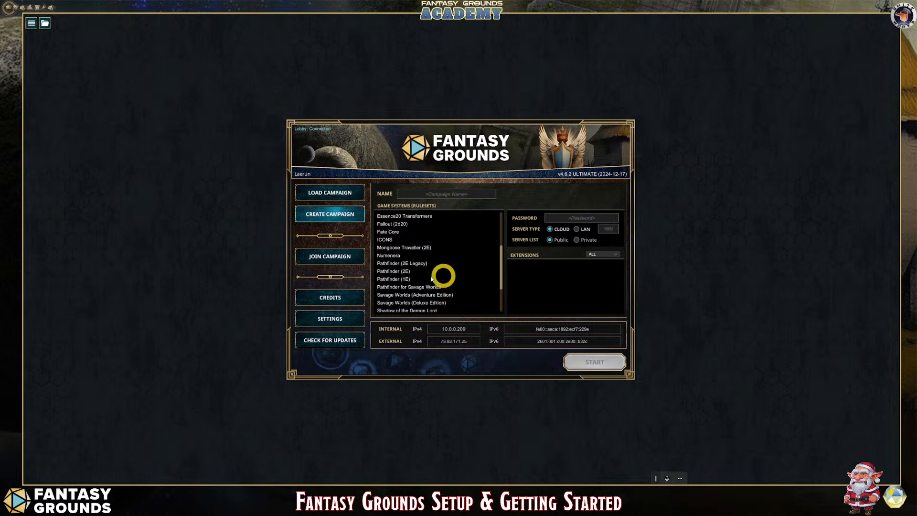
pyautogui.click(406, 270)
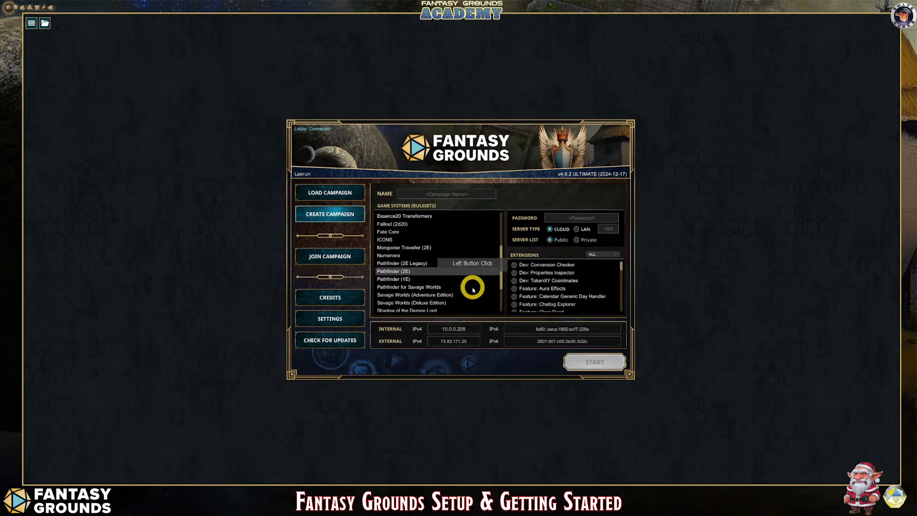
pyautogui.click(409, 263)
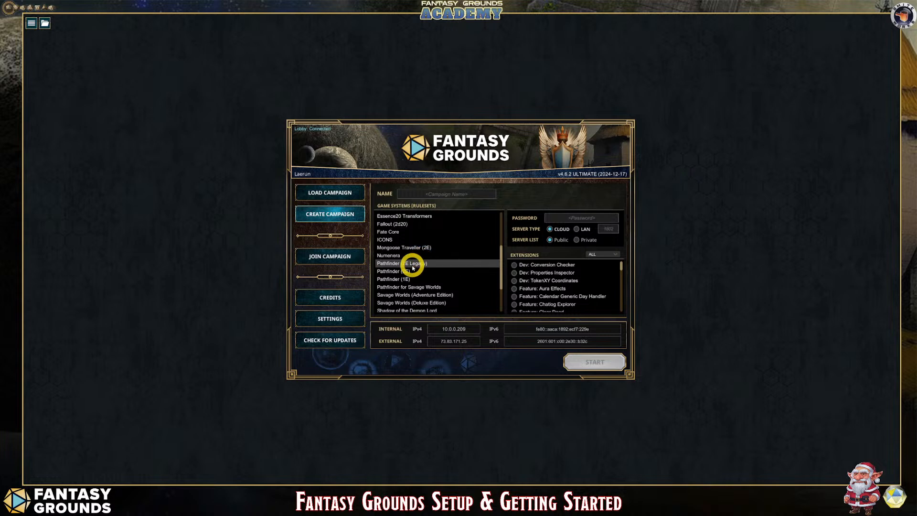
# Name the new campaign "PF2e_Setup Tutorial".
pyautogui.click(445, 195)
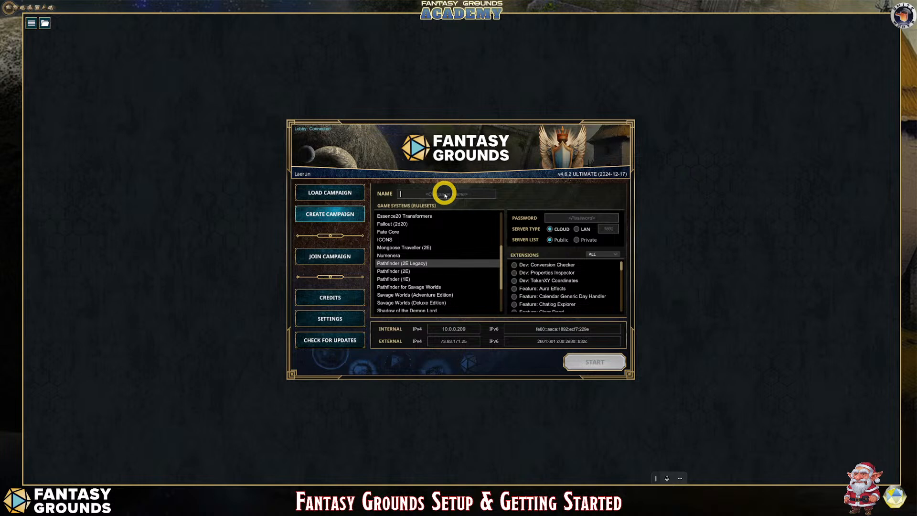
pyautogui.write('PF2e_')
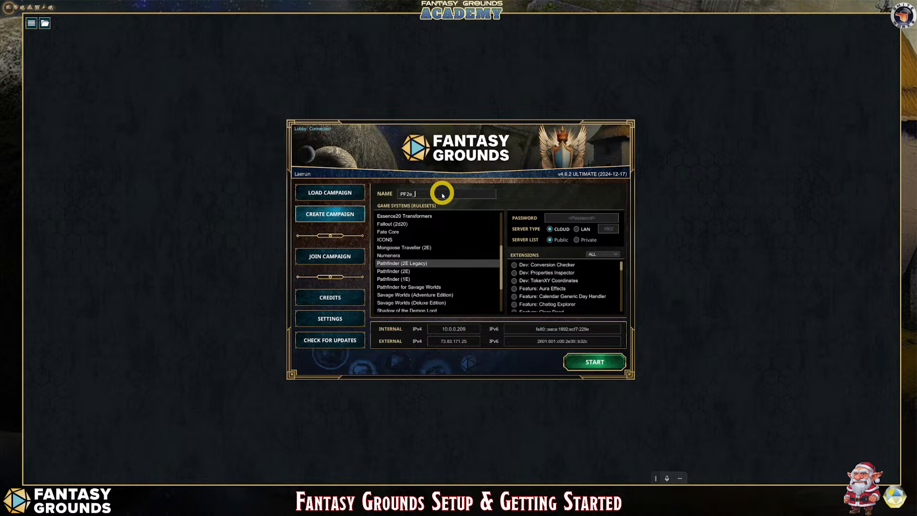
pyautogui.write(' Setup_Tutorial')
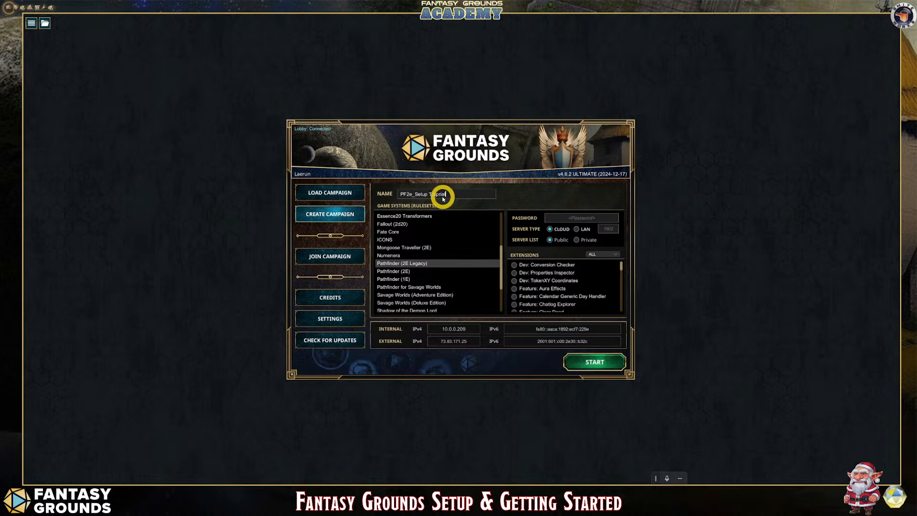
pyautogui.click(440, 197)
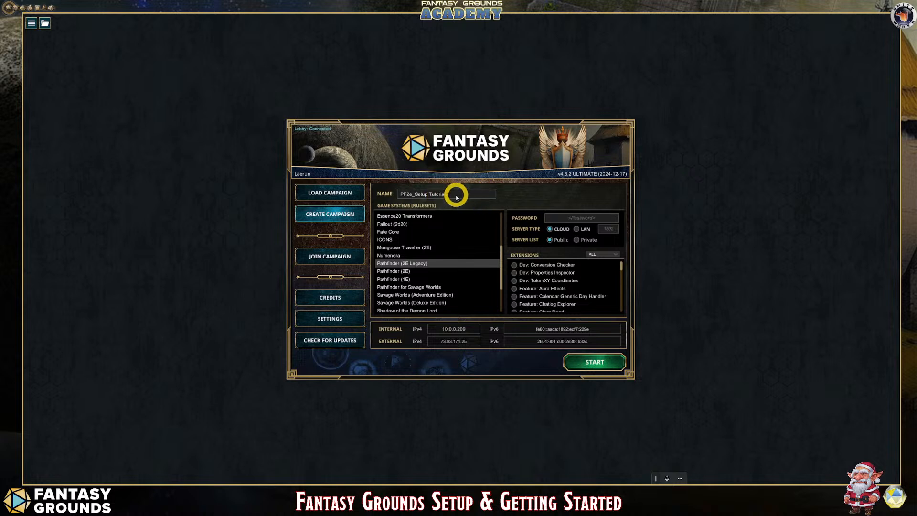
pyautogui.click(434, 196)
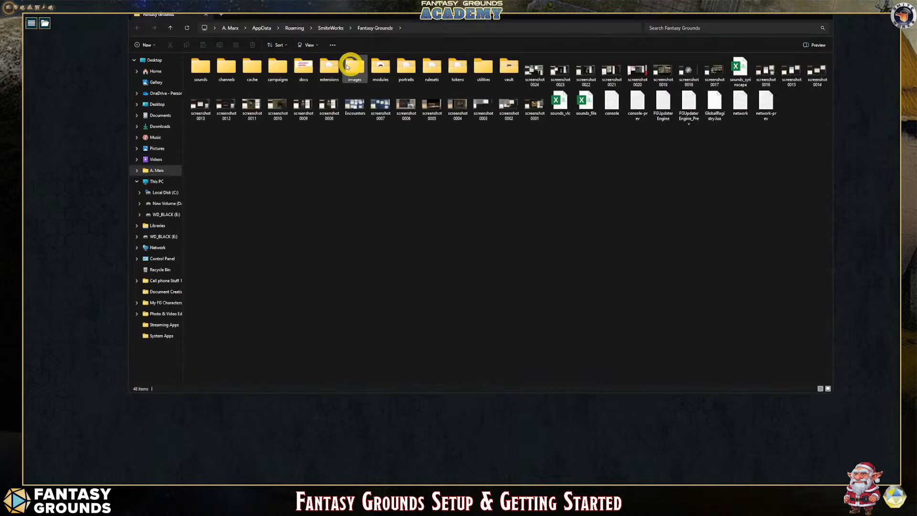
# In File Explorer, open the campaigns folder inside the Fantasy Grounds data folder and look through the campaign folders.
pyautogui.doubleClick(281, 63)
pyautogui.doubleClick(226, 194)
pyautogui.scroll(-3, 232, 281)
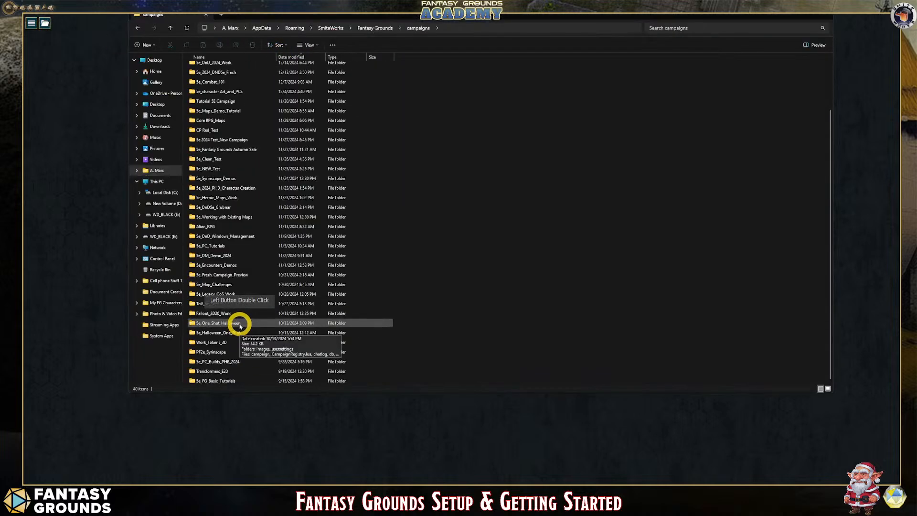
# Delete the 5e_Animated Maps_Tokens_Work ZIP archive from the campaigns folder, check the remaining folders, and close File Explorer.
pyautogui.scroll(3, 240, 356)
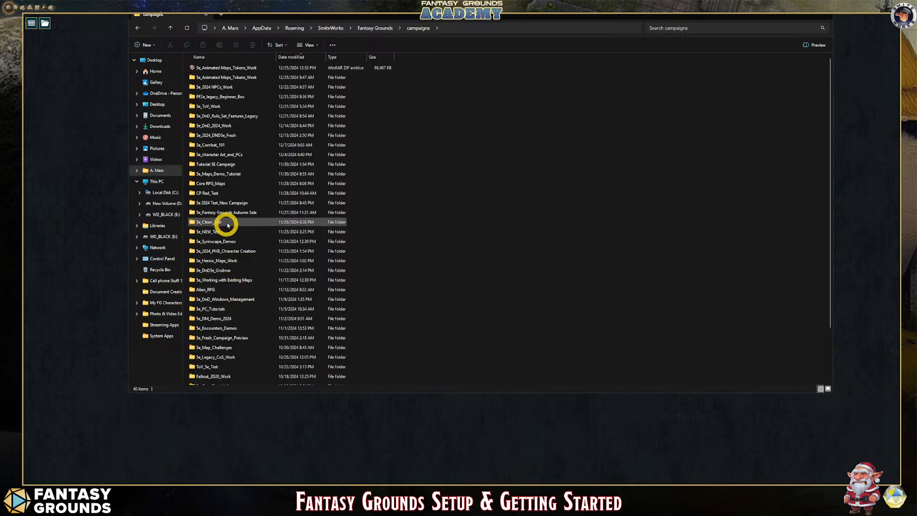
pyautogui.click(228, 70)
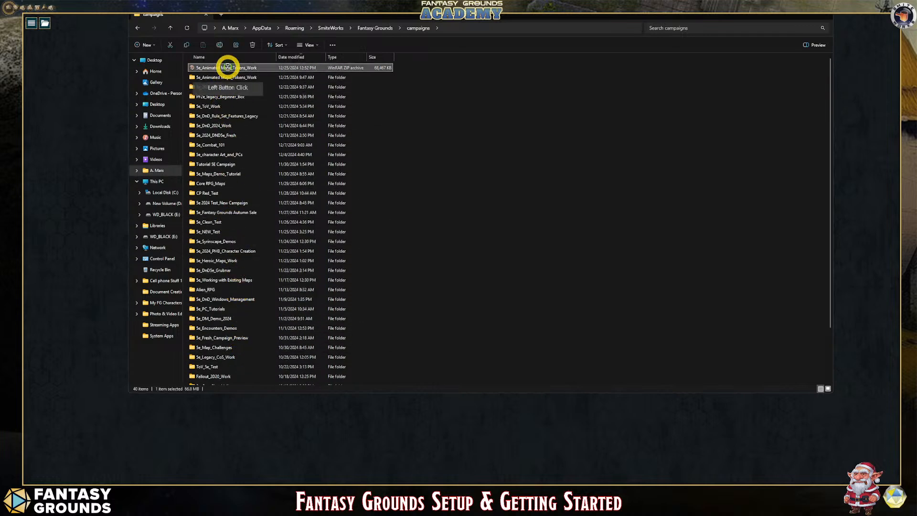
pyautogui.press('Delete')
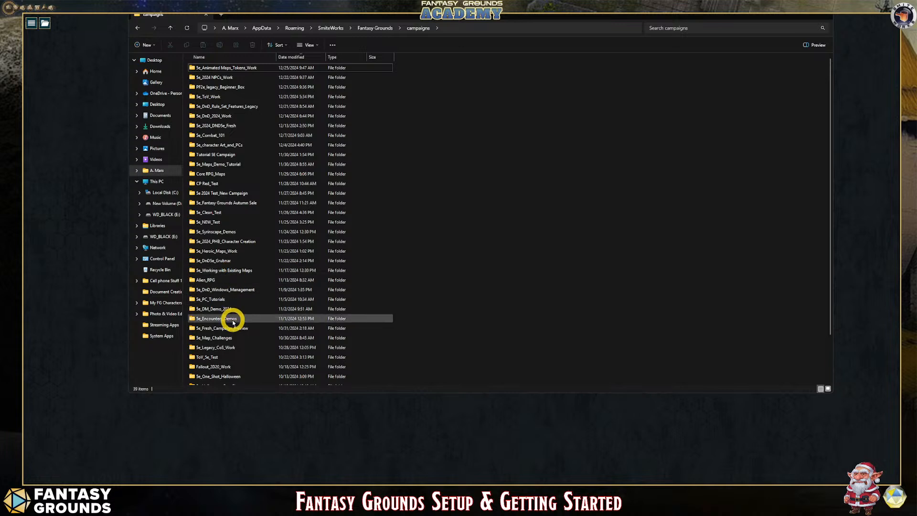
pyautogui.scroll(-3, 231, 318)
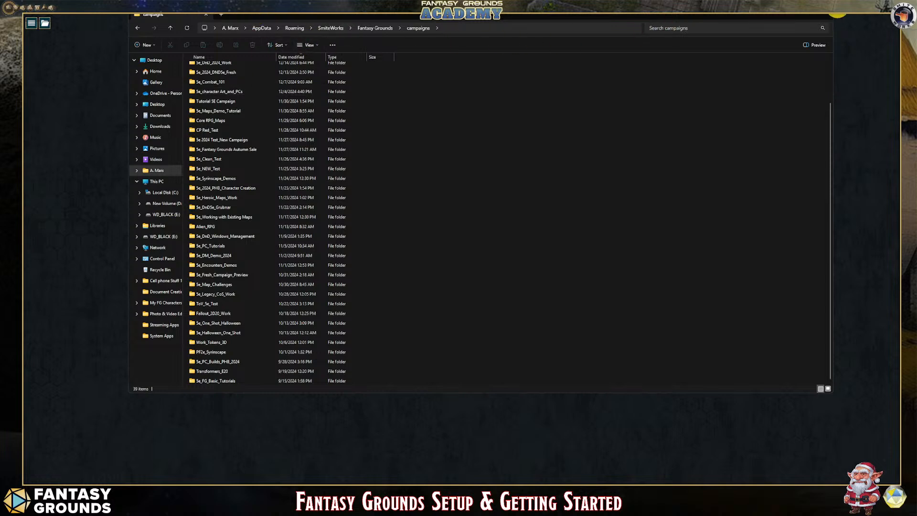
pyautogui.click(825, 15)
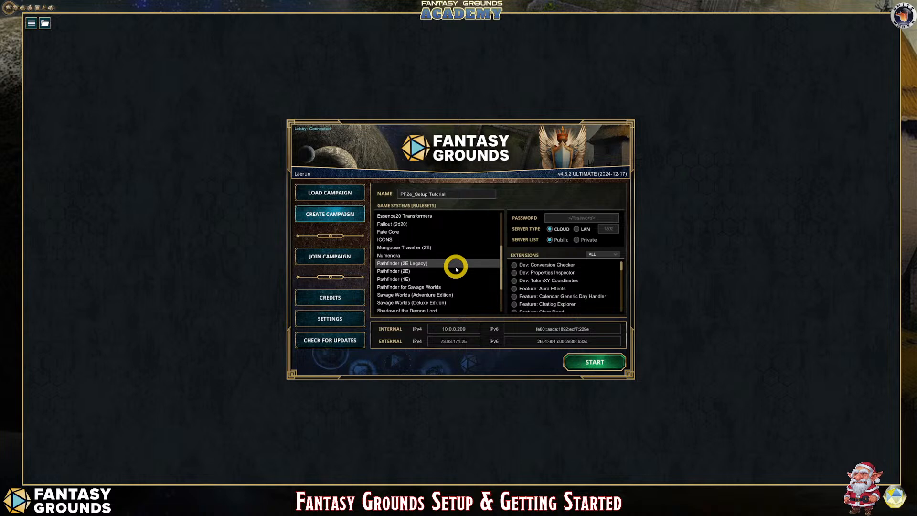
# Set the new campaign's server type to LAN and leave its password blank.
pyautogui.click(577, 229)
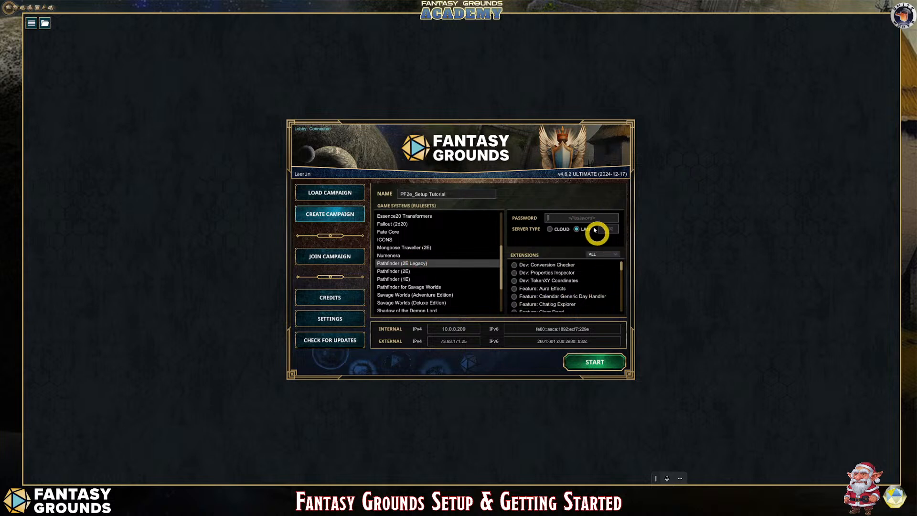
pyautogui.click(568, 217)
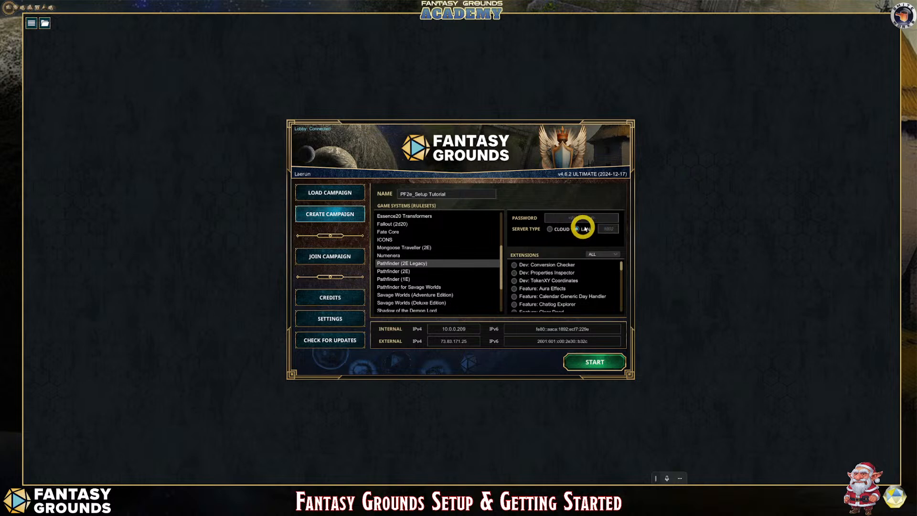
pyautogui.scroll(-1, 576, 292)
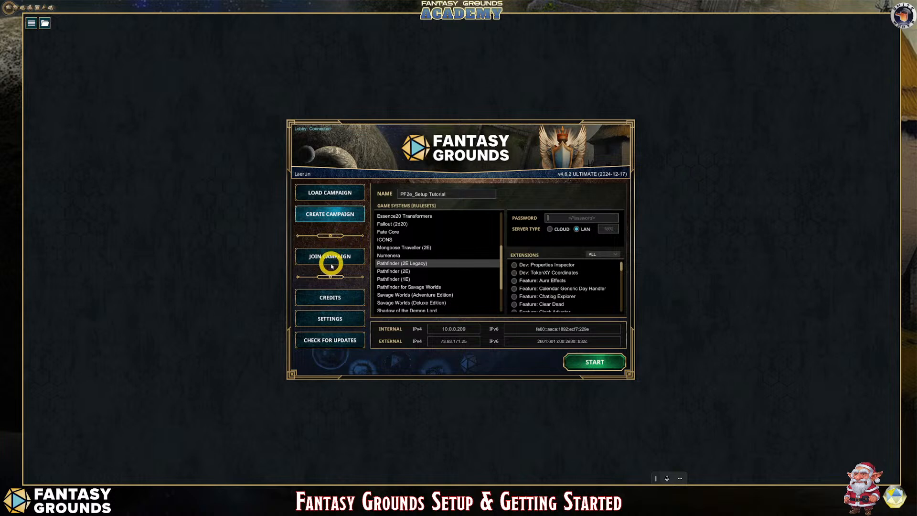
pyautogui.click(578, 229)
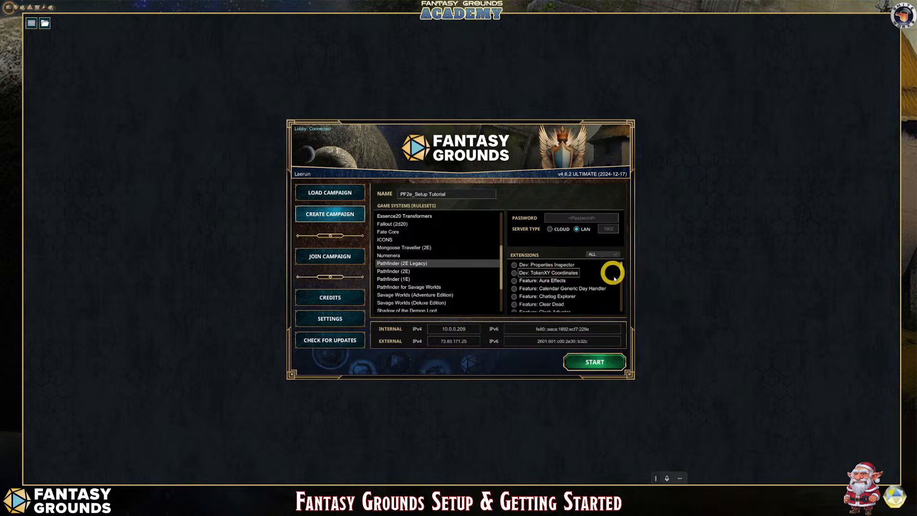
# Look through the extension list, filter it to THEME, and pick the FGA theme.
pyautogui.moveTo(623, 266); pyautogui.dragTo(623, 315)
pyautogui.scroll(8, 597, 291)
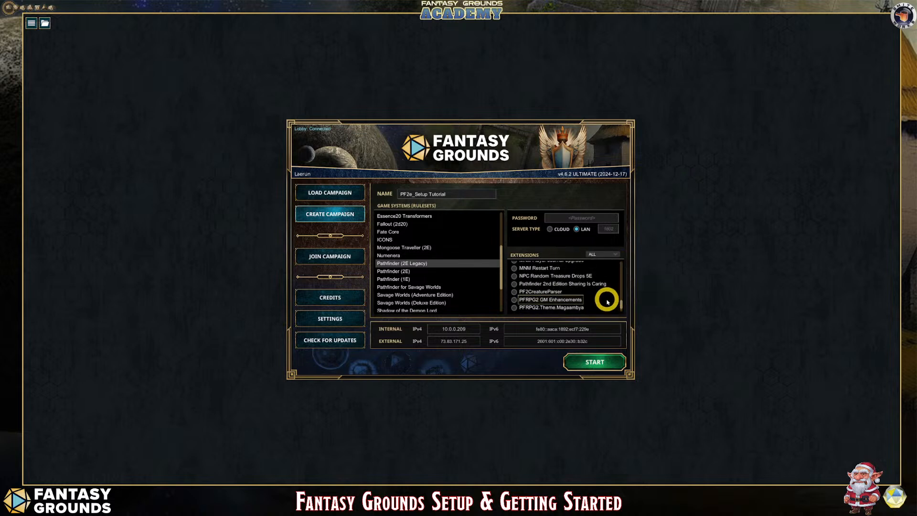
pyautogui.scroll(15, 606, 299)
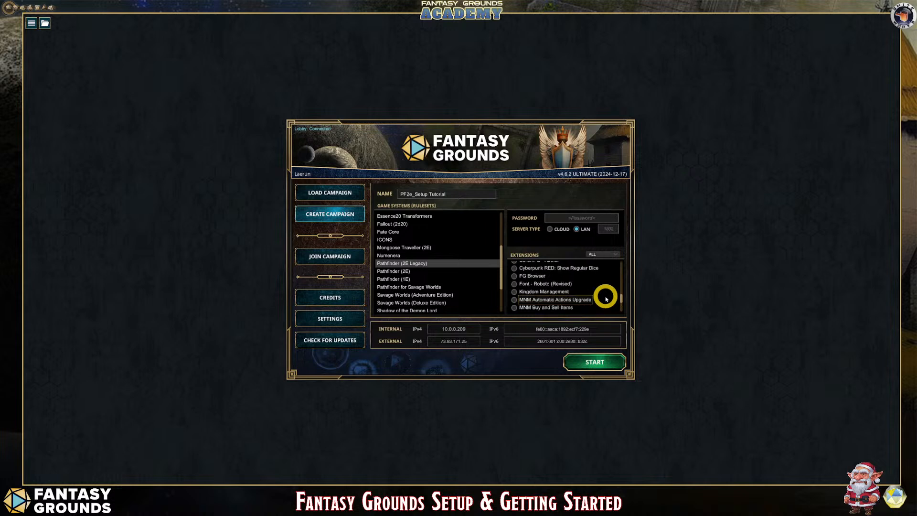
pyautogui.scroll(12, 606, 299)
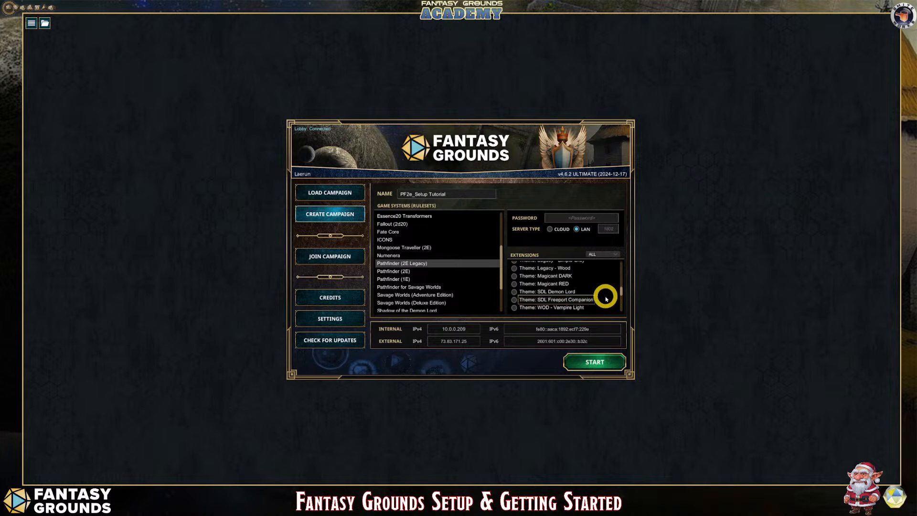
pyautogui.scroll(2, 605, 299)
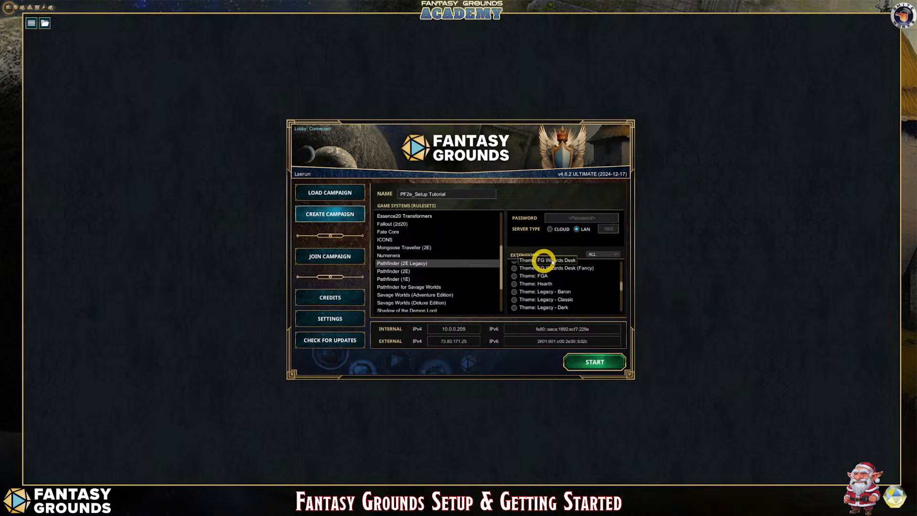
pyautogui.click(615, 254)
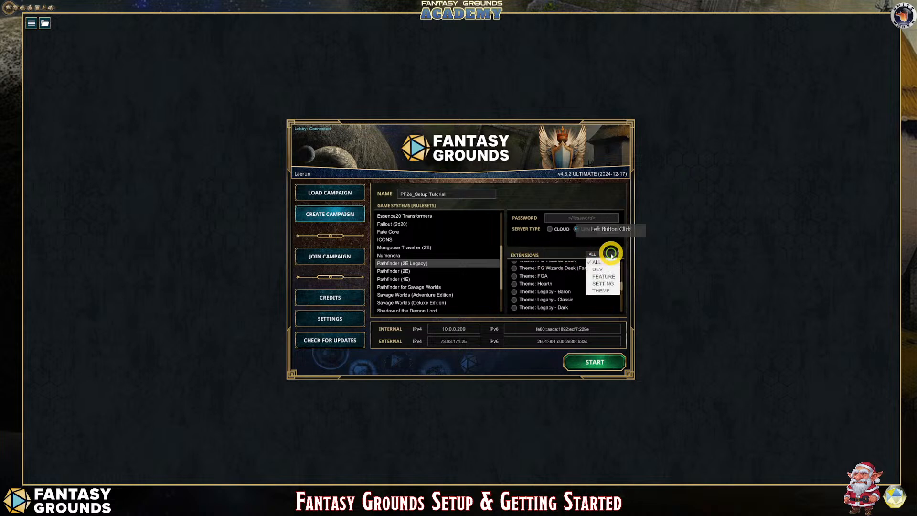
pyautogui.click(607, 291)
pyautogui.scroll(5, 609, 298)
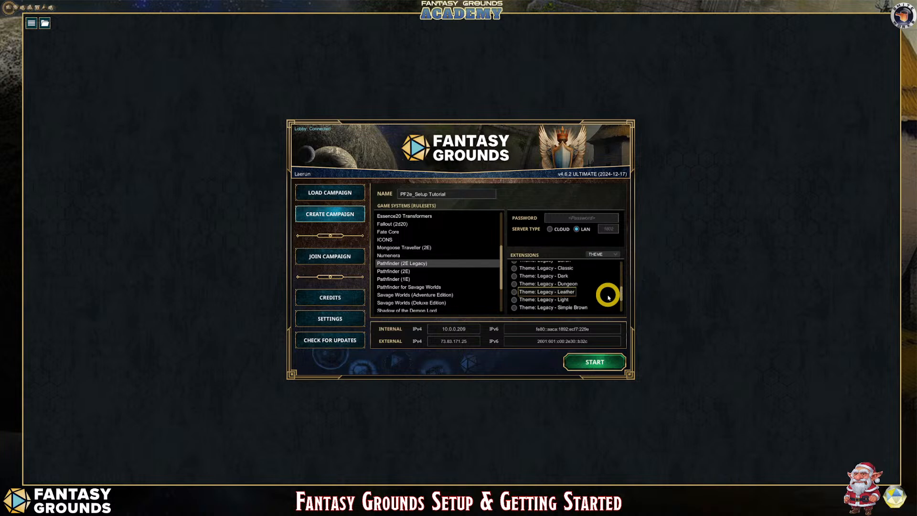
pyautogui.click(514, 276)
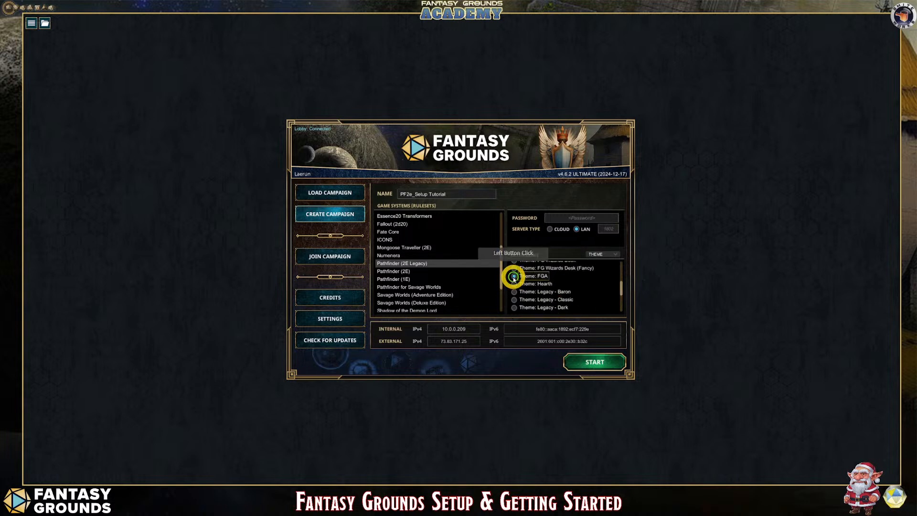
# Browse the rest of the theme extensions and start the new Pathfinder campaign.
pyautogui.scroll(-5, 591, 279)
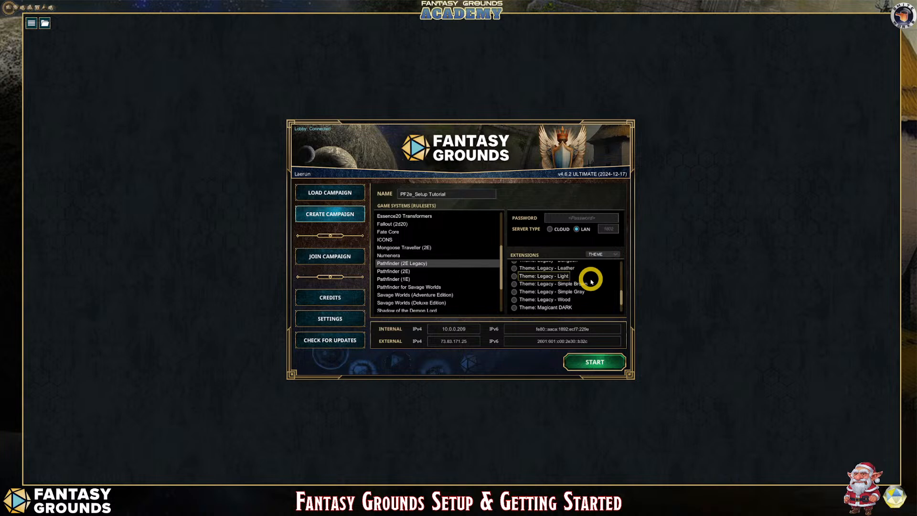
pyautogui.scroll(5, 593, 280)
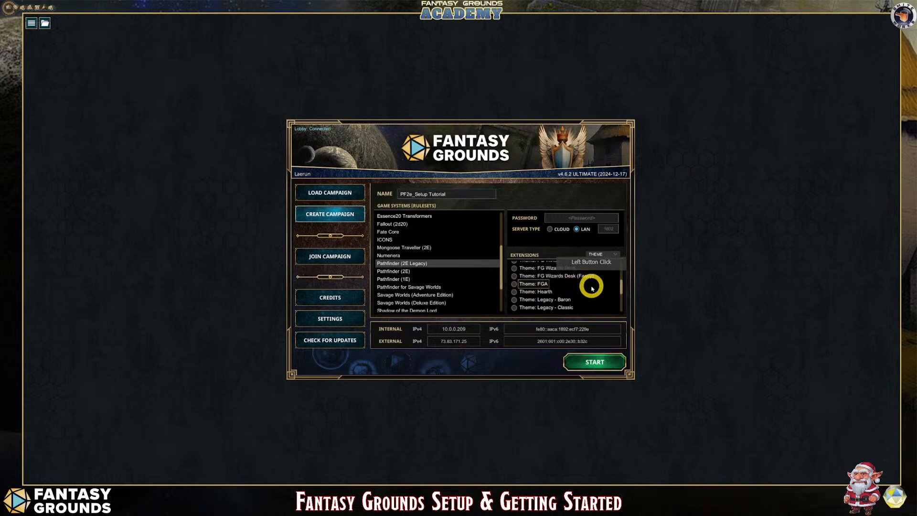
pyautogui.scroll(1, 588, 285)
pyautogui.scroll(5, 592, 288)
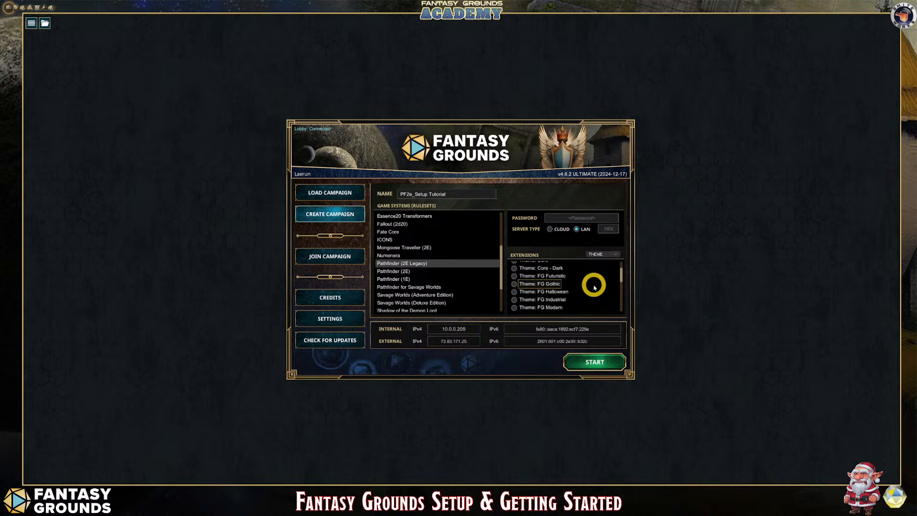
pyautogui.scroll(-10, 595, 285)
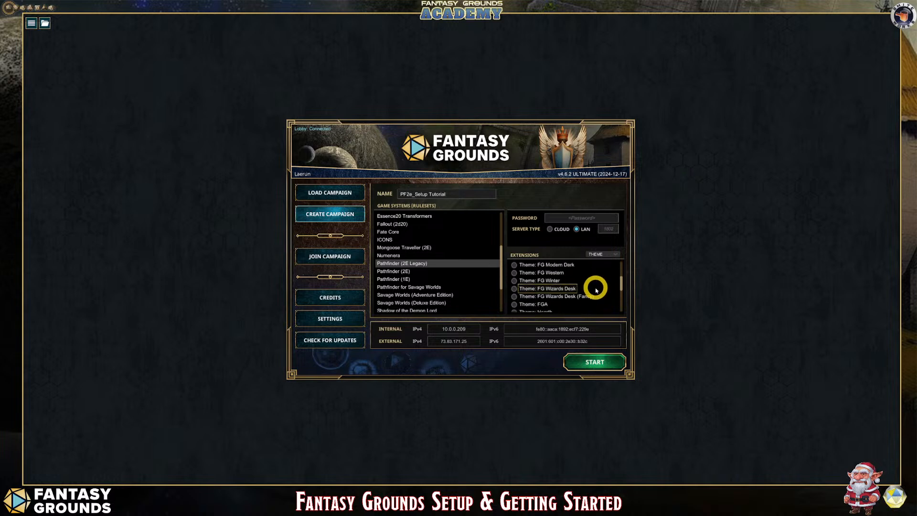
pyautogui.scroll(-3, 596, 293)
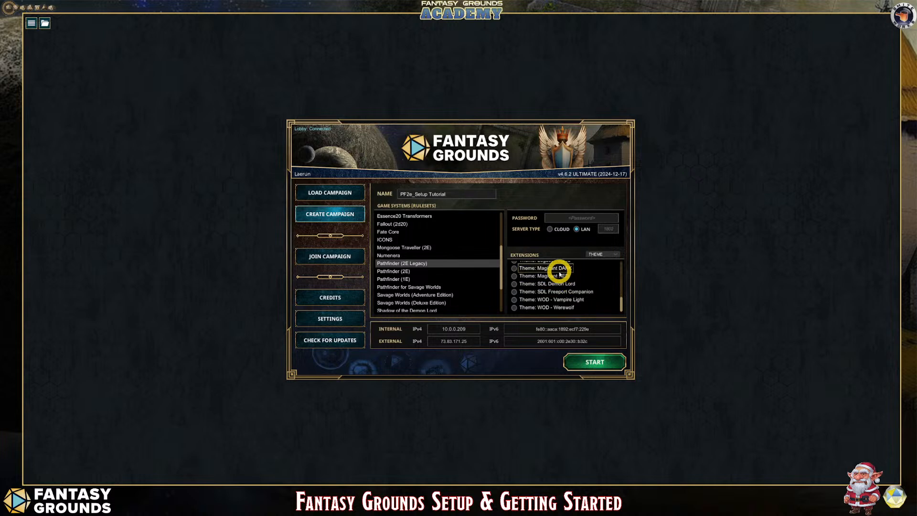
pyautogui.click(613, 365)
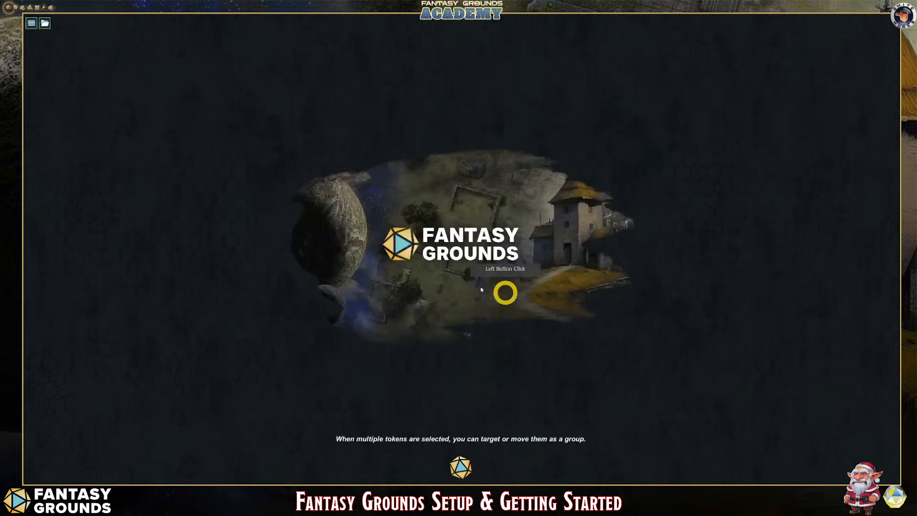
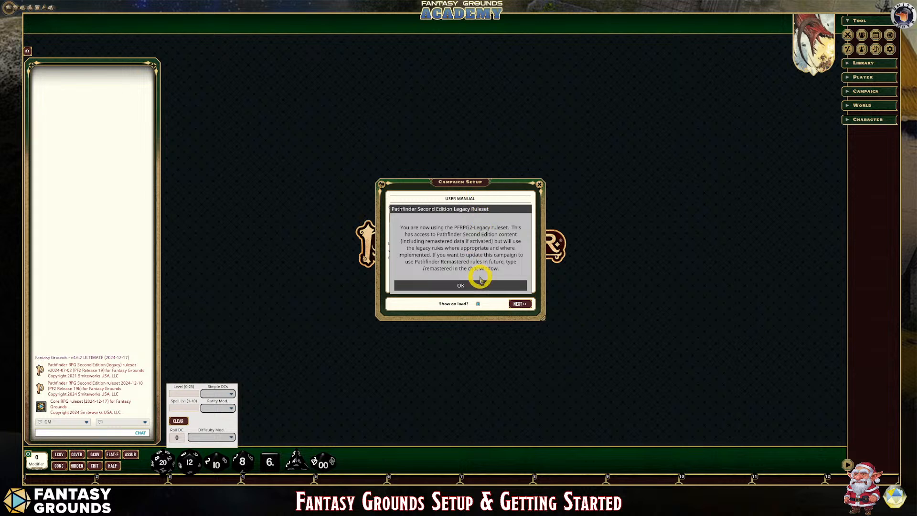
# Dismiss the legacy ruleset notice, then load the Pathfinder 2 Legacy Rulebooks set from the campaign setup's data modules and review its module list.
pyautogui.click(464, 286)
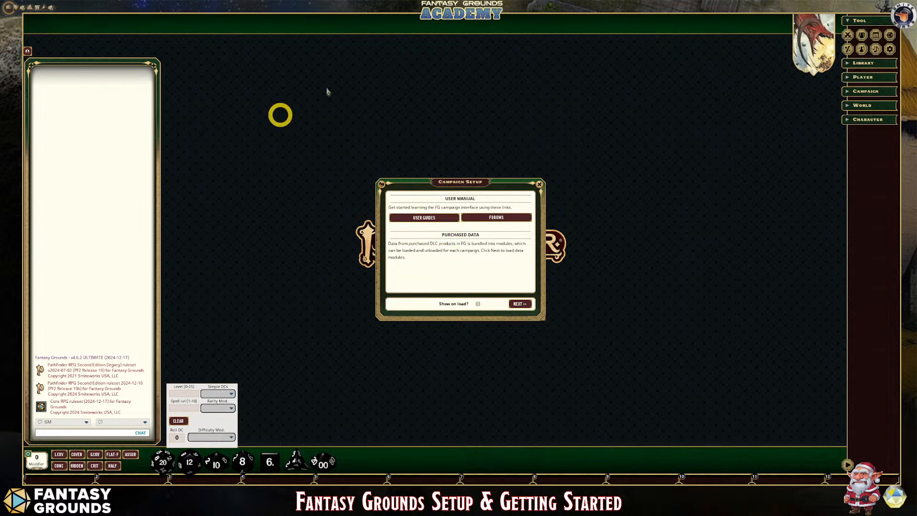
pyautogui.click(518, 305)
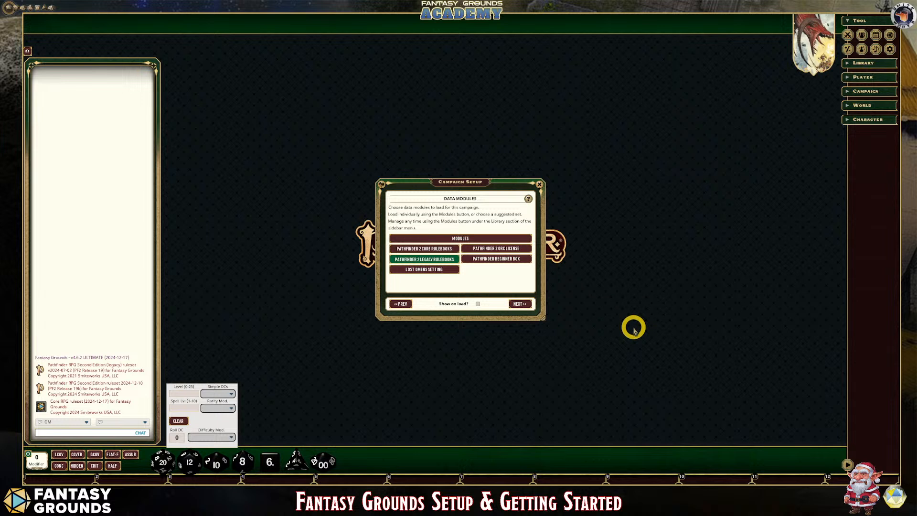
pyautogui.click(444, 260)
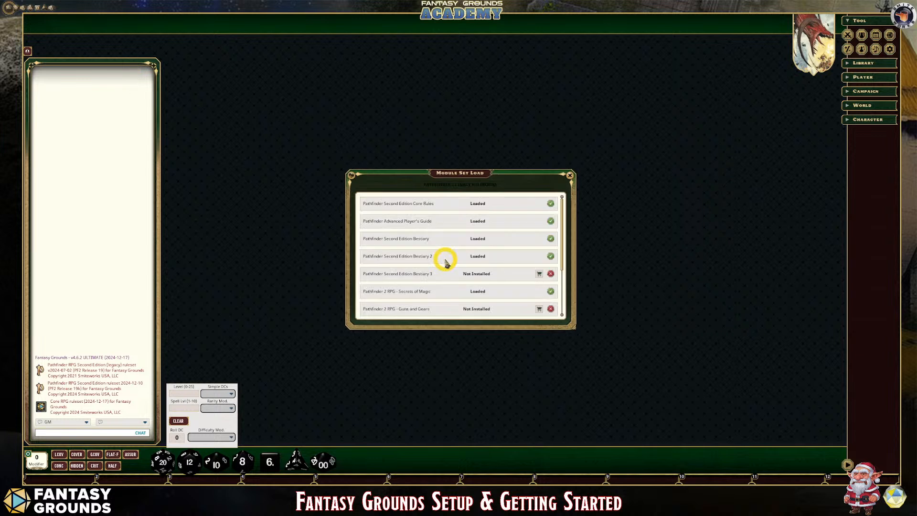
pyautogui.scroll(-1, 497, 238)
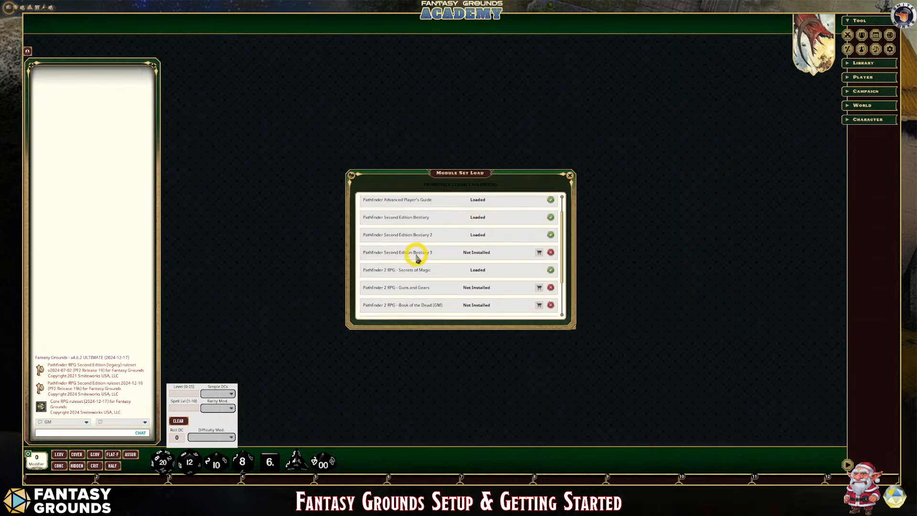
pyautogui.scroll(-2, 418, 256)
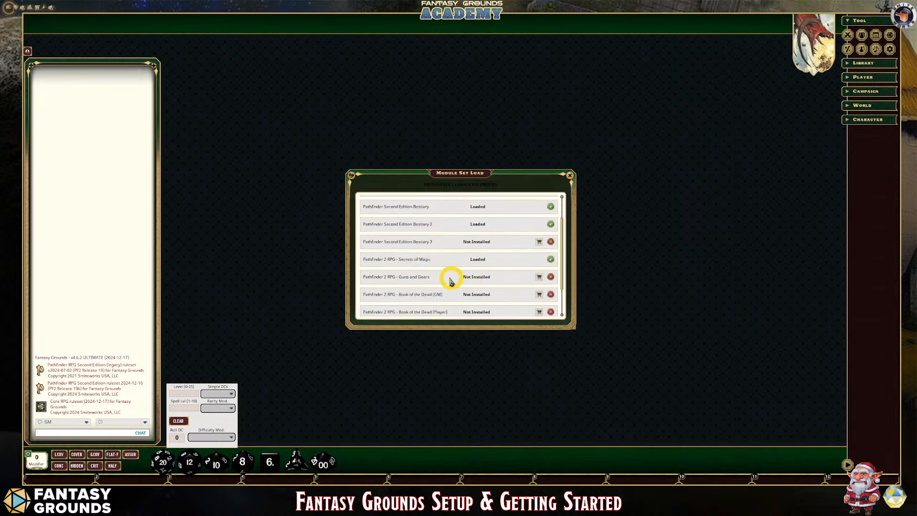
pyautogui.scroll(-1, 440, 279)
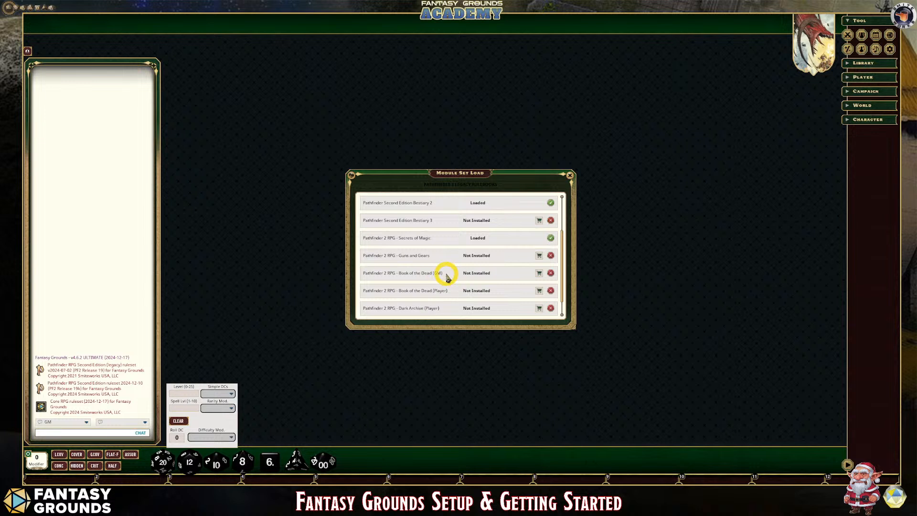
pyautogui.scroll(-1, 447, 277)
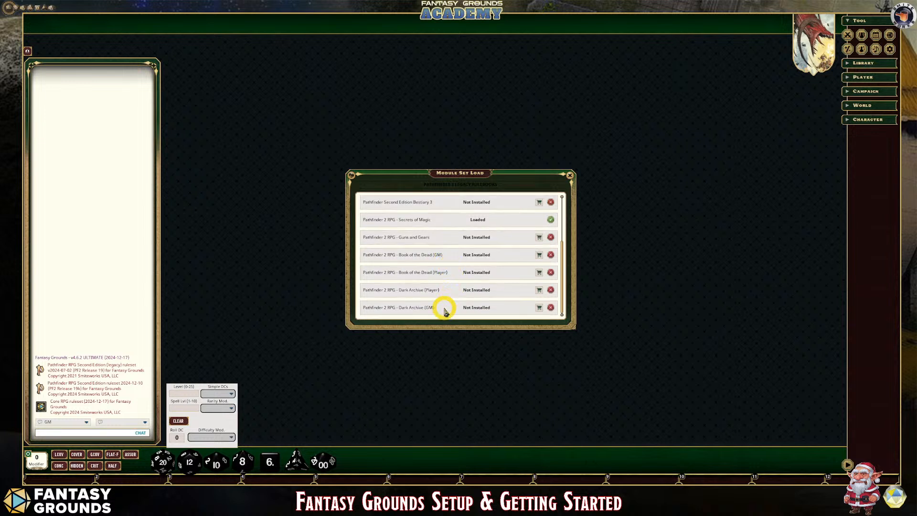
pyautogui.scroll(4, 444, 309)
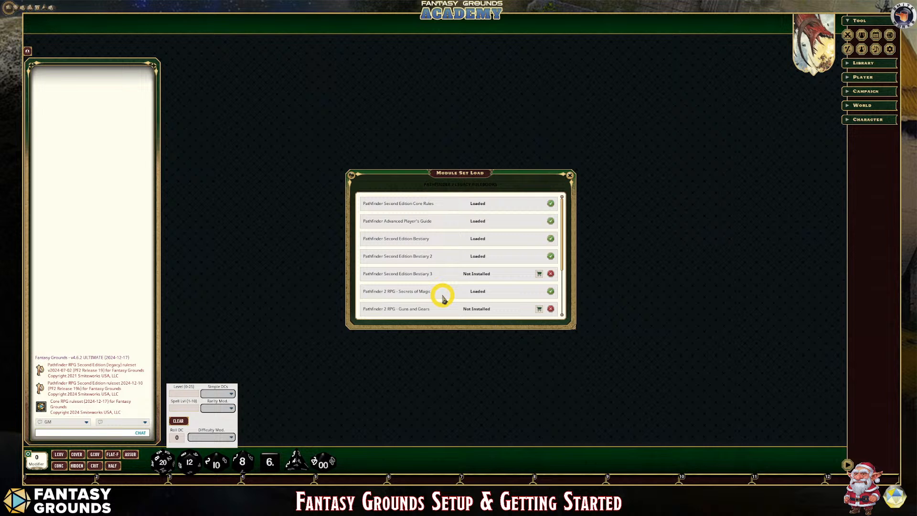
pyautogui.click(572, 177)
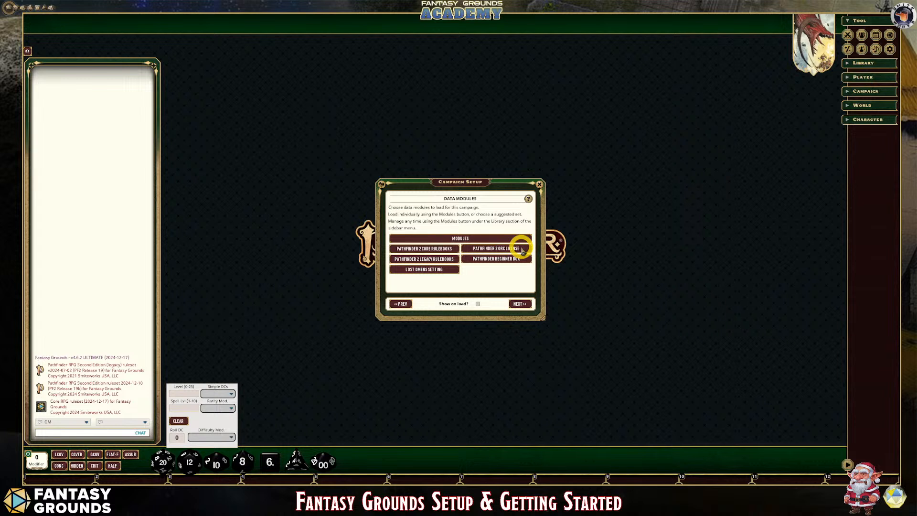
# Load the Lost Omens Setting module set for the campaign and finish the campaign setup wizard without changing its options.
pyautogui.click(436, 270)
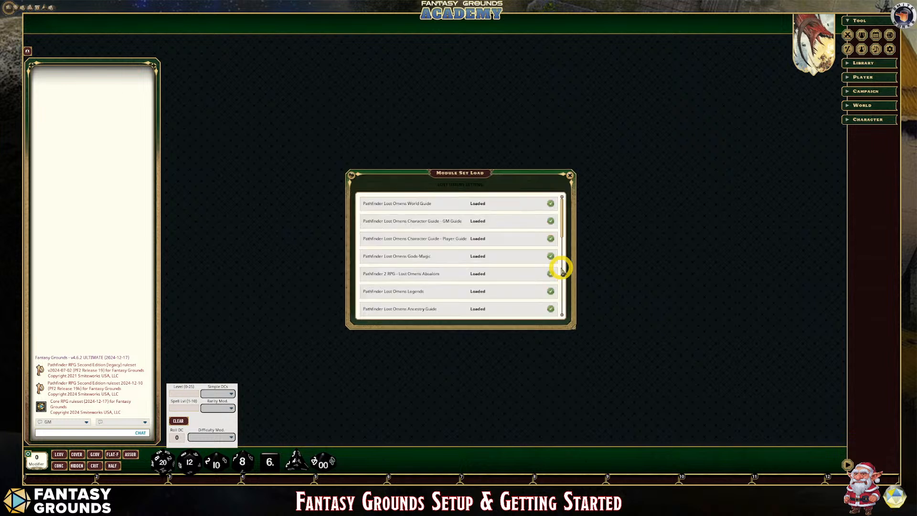
pyautogui.scroll(-5, 512, 284)
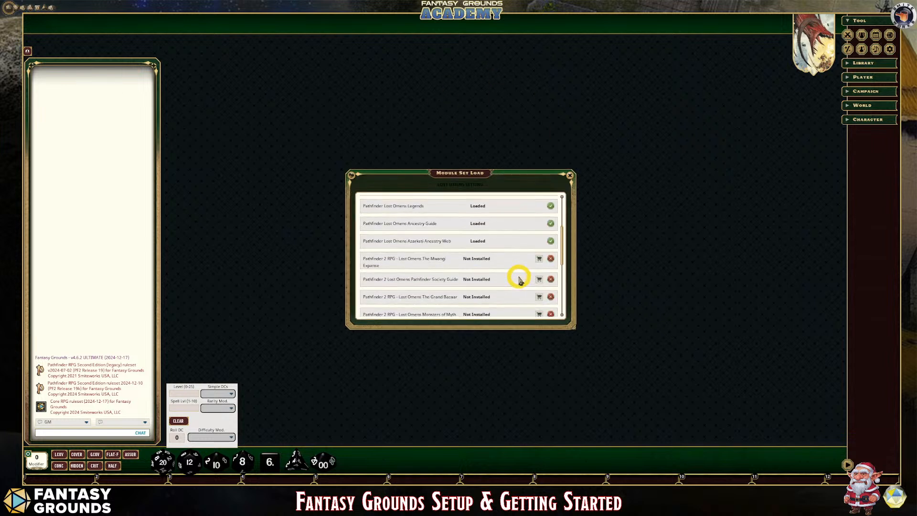
pyautogui.scroll(-1, 513, 279)
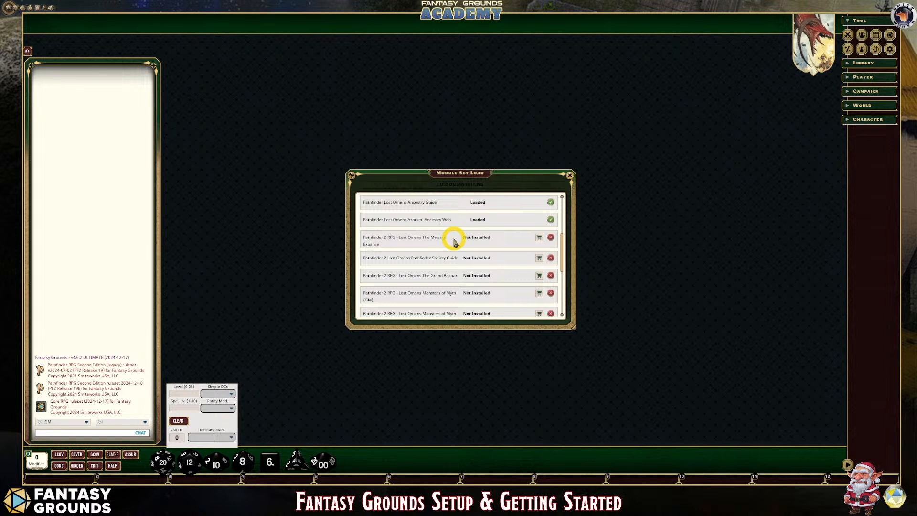
pyautogui.scroll(1, 455, 242)
pyautogui.scroll(-5, 455, 242)
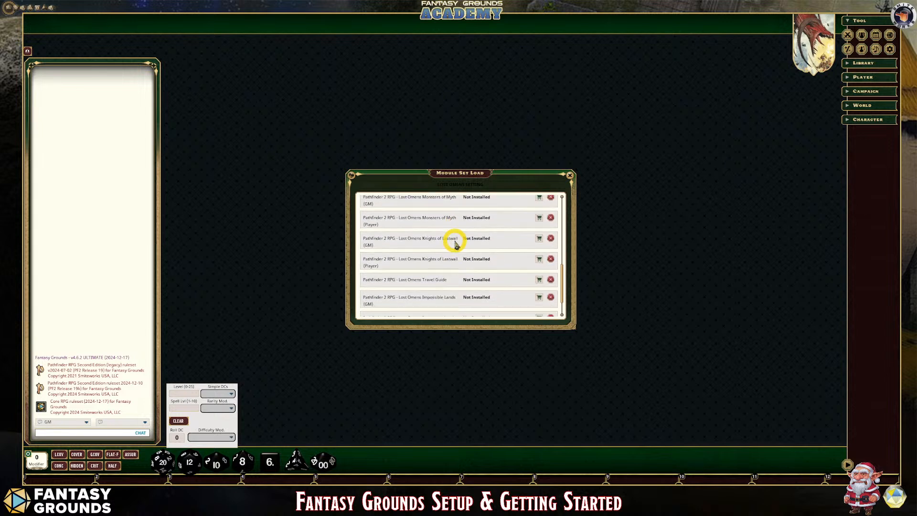
pyautogui.scroll(-2, 456, 243)
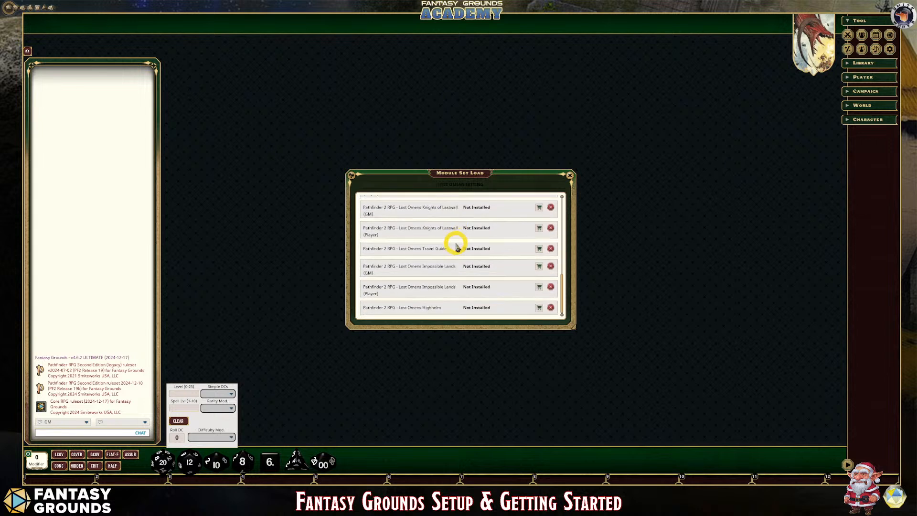
pyautogui.scroll(10, 456, 247)
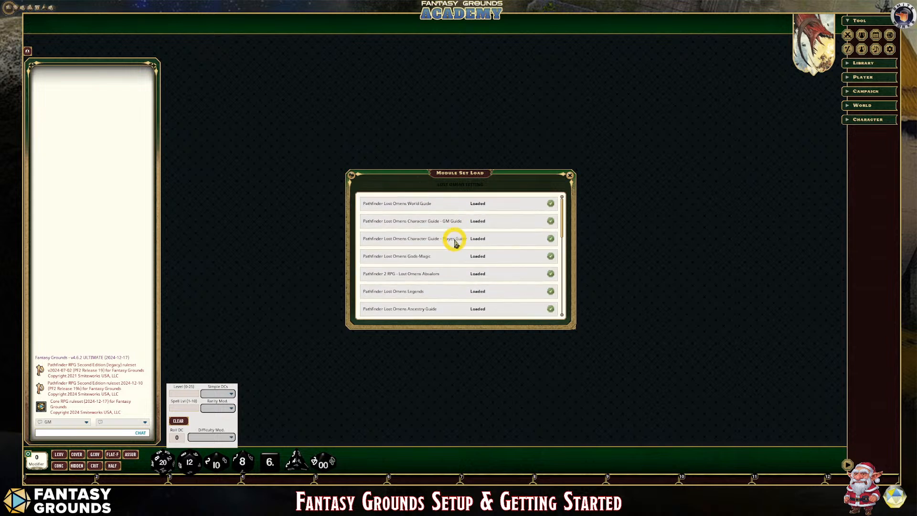
pyautogui.click(570, 175)
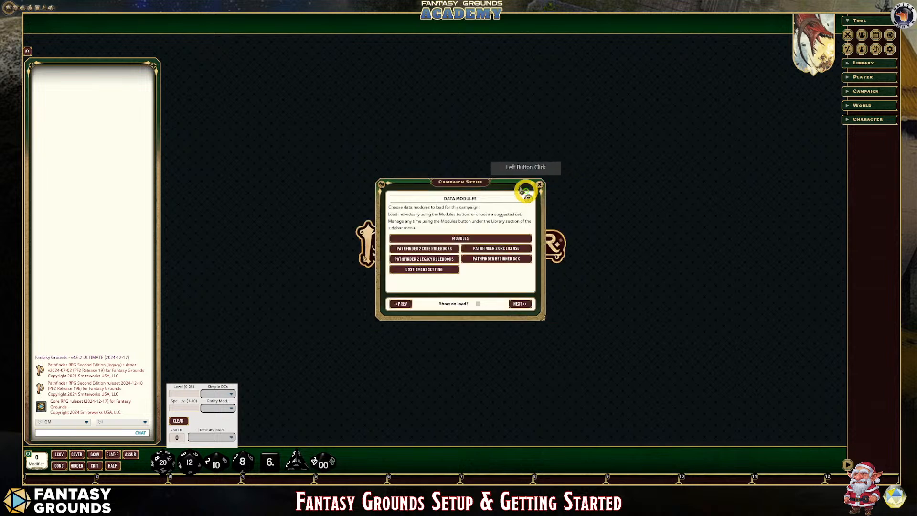
pyautogui.click(522, 304)
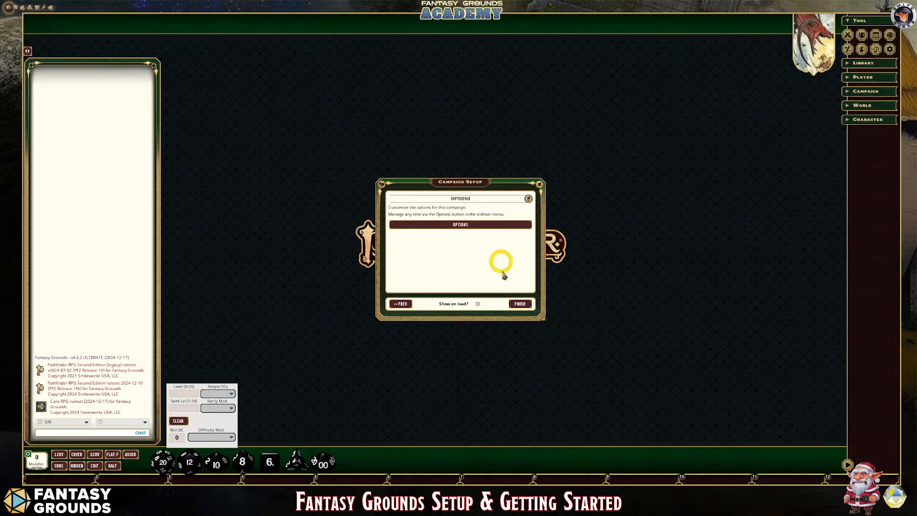
pyautogui.click(522, 304)
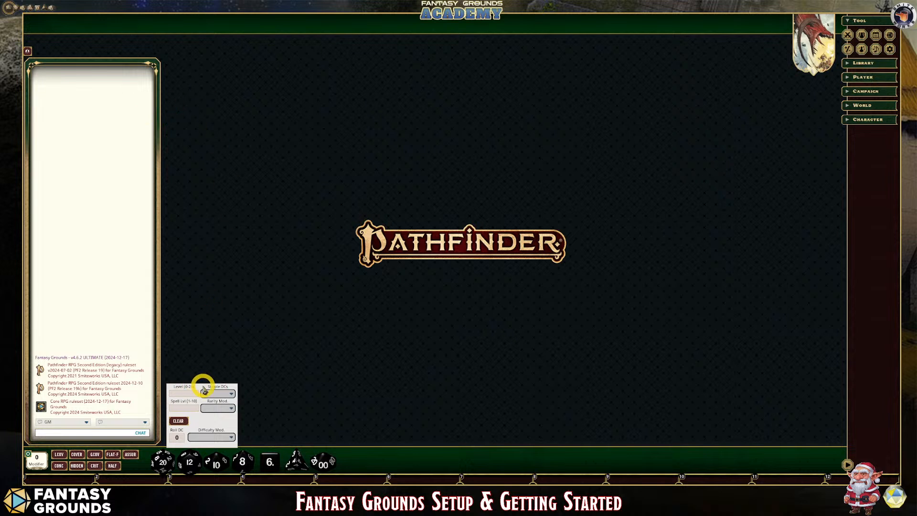
# Unlock and widen the chat window, and reposition the DC calculator panel clear of its edge.
pyautogui.moveTo(203, 390); pyautogui.dragTo(281, 384)
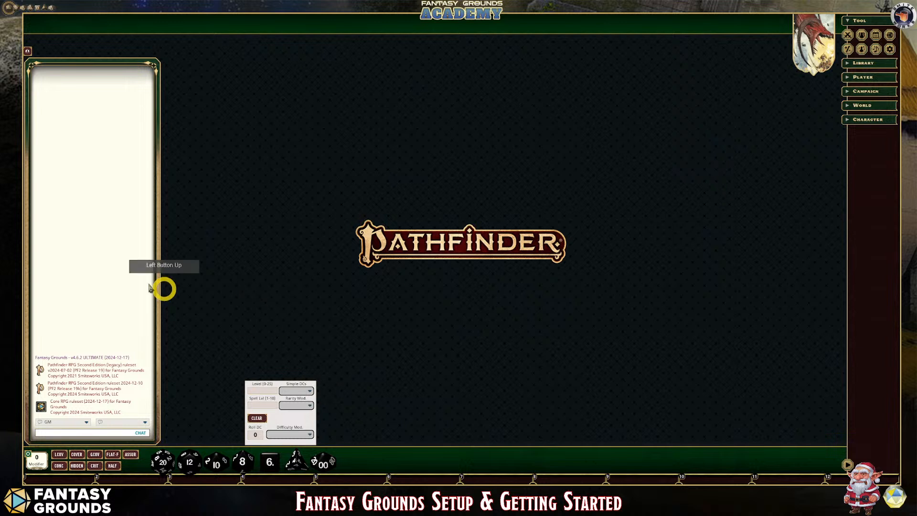
pyautogui.rightClick(111, 261)
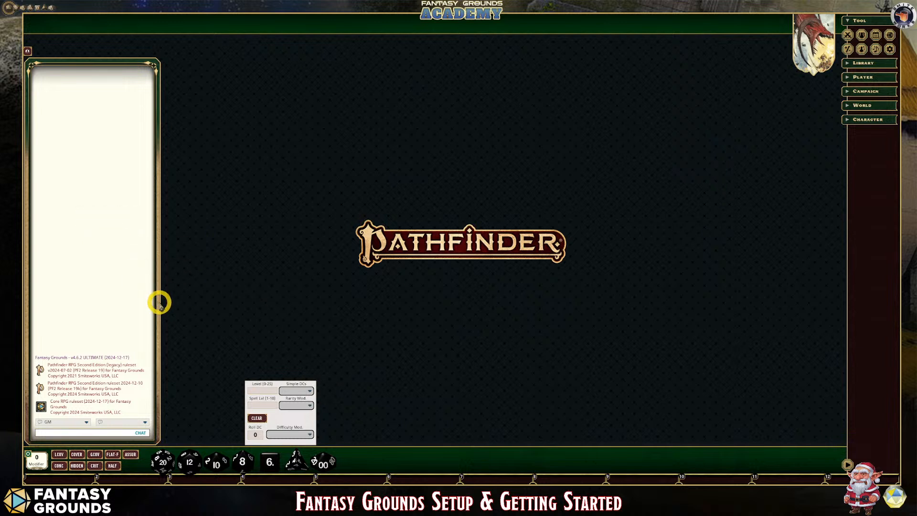
pyautogui.rightClick(86, 291)
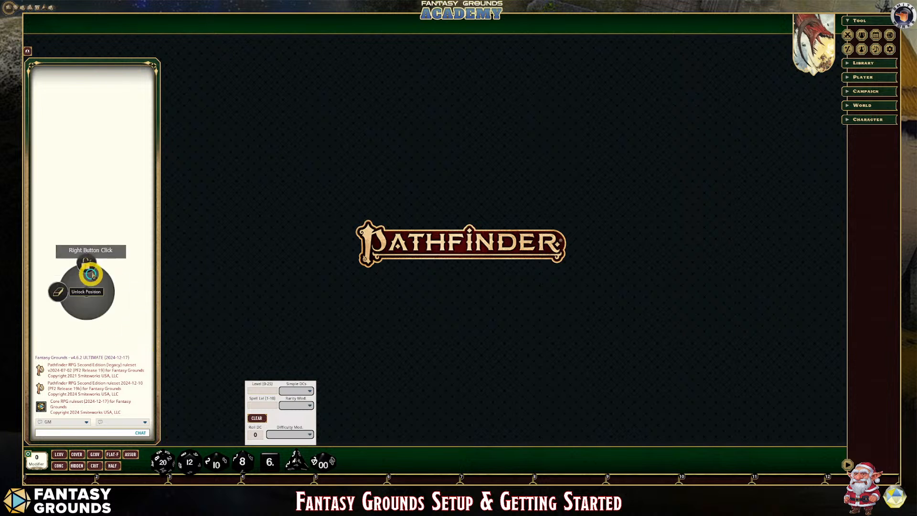
pyautogui.click(90, 274)
pyautogui.moveTo(158, 292); pyautogui.dragTo(213, 292)
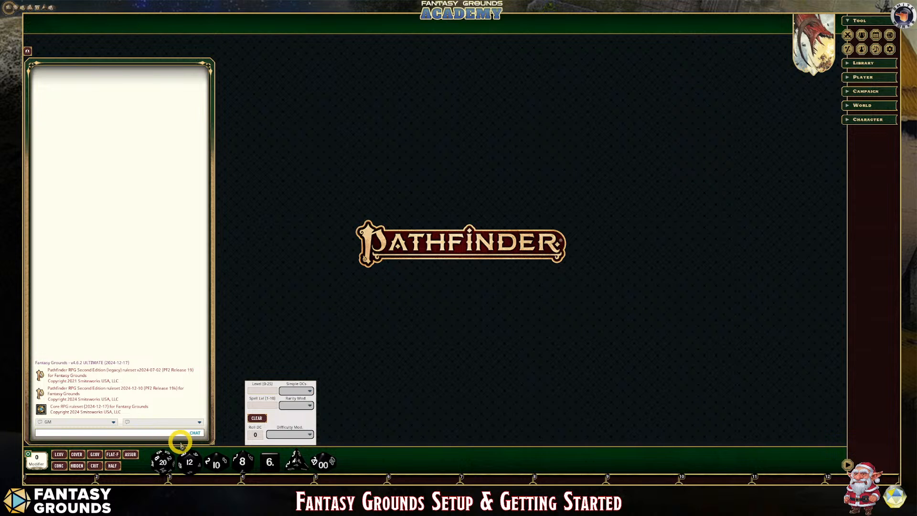
pyautogui.moveTo(192, 443)
pyautogui.mouseDown()
pyautogui.moveTo(197, 415)
pyautogui.moveTo(195, 444)
pyautogui.moveTo(190, 438)
pyautogui.mouseUp()
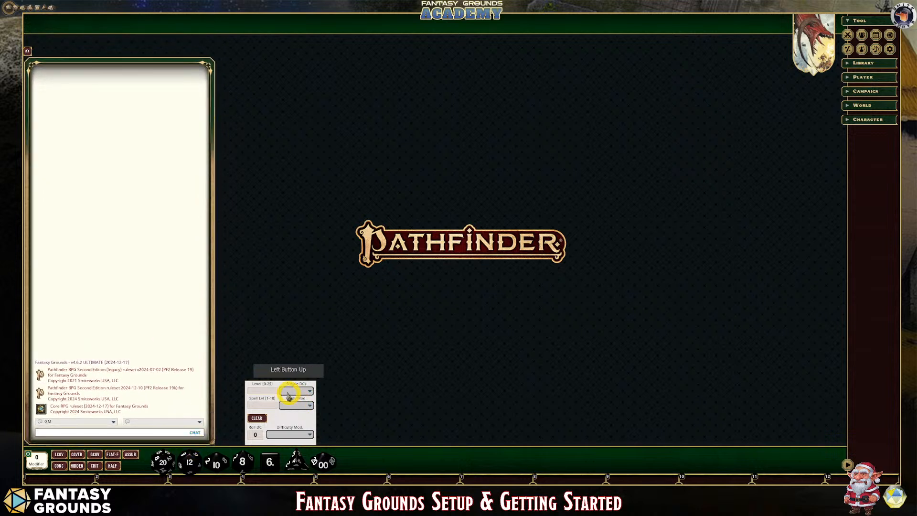
pyautogui.moveTo(282, 385); pyautogui.dragTo(305, 382)
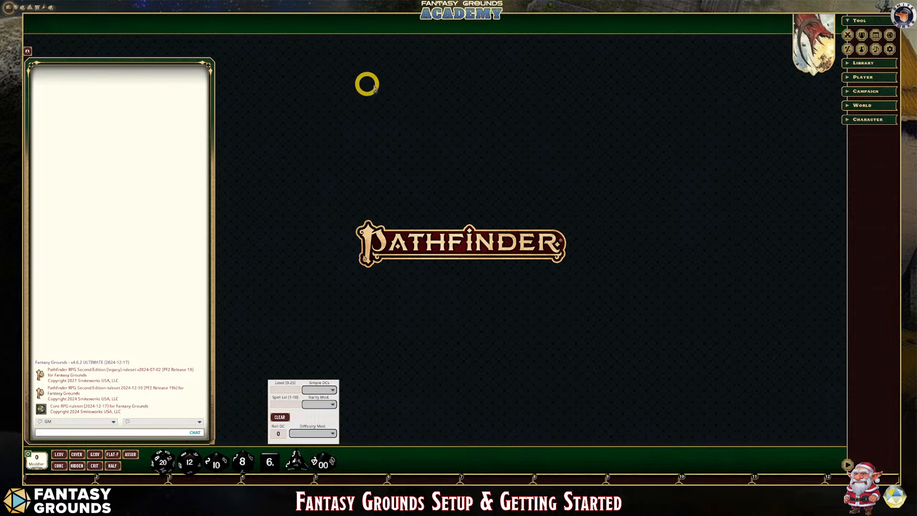
# Open the campaign options beside the chat window and set the active character color to a light yellow-green.
pyautogui.click(892, 51)
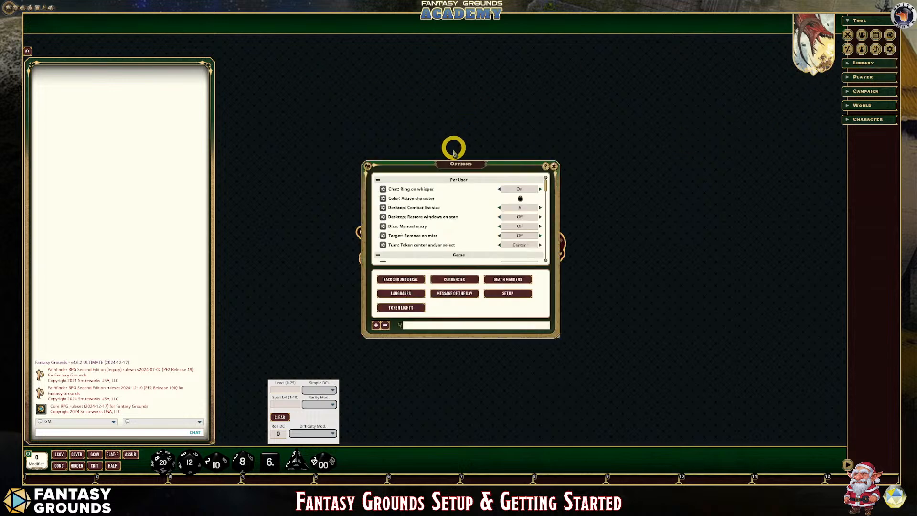
pyautogui.moveTo(434, 154); pyautogui.dragTo(297, 52)
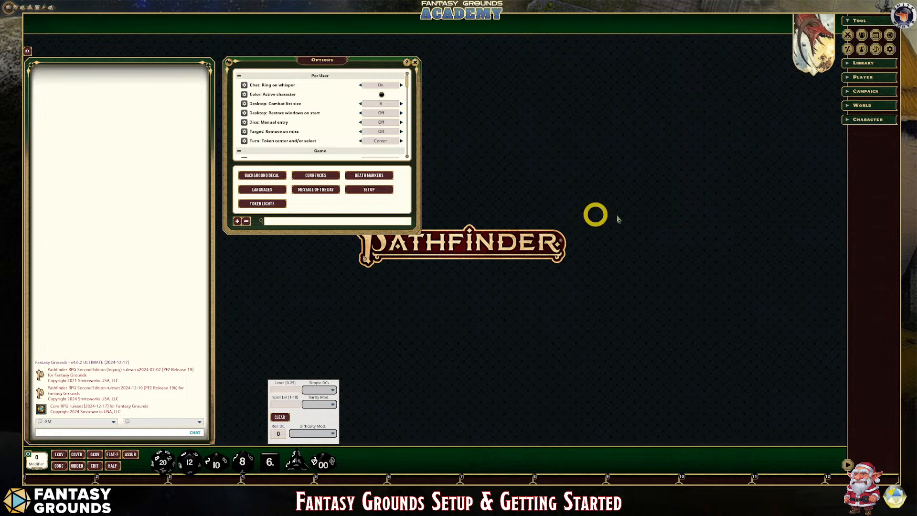
pyautogui.click(382, 96)
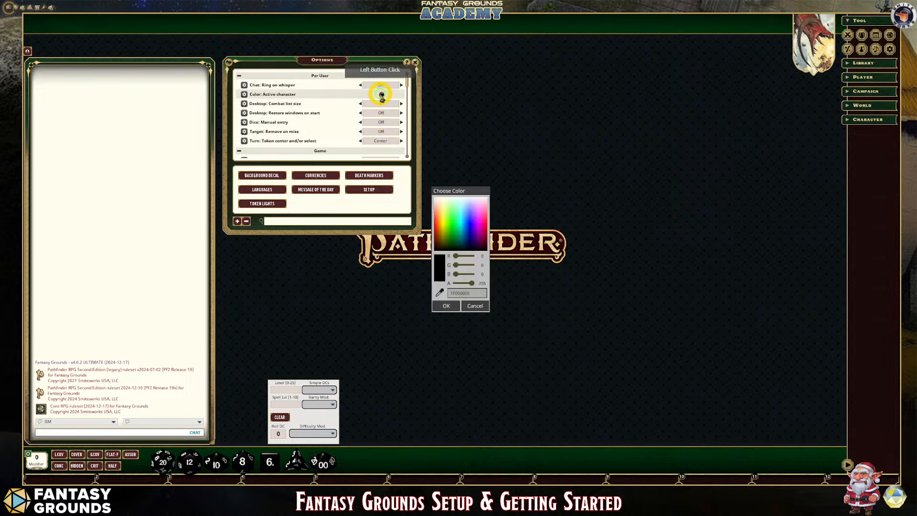
pyautogui.click(445, 218)
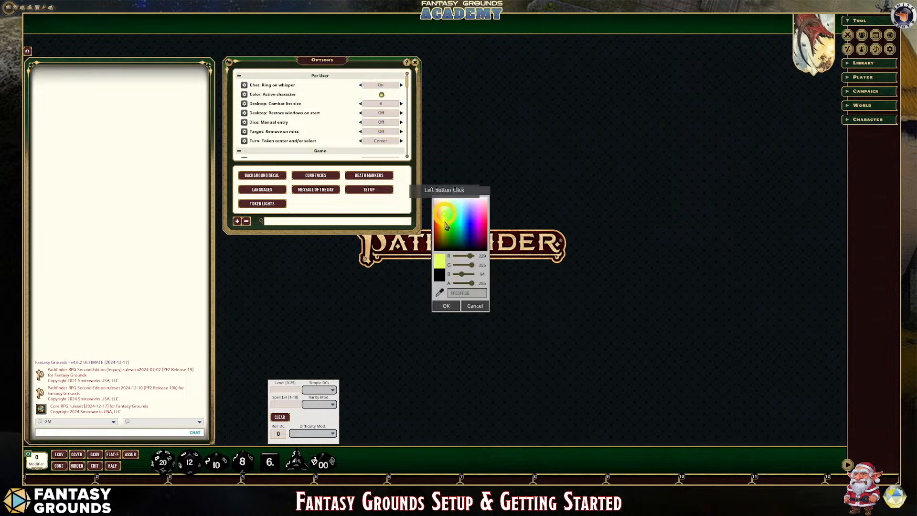
pyautogui.click(446, 306)
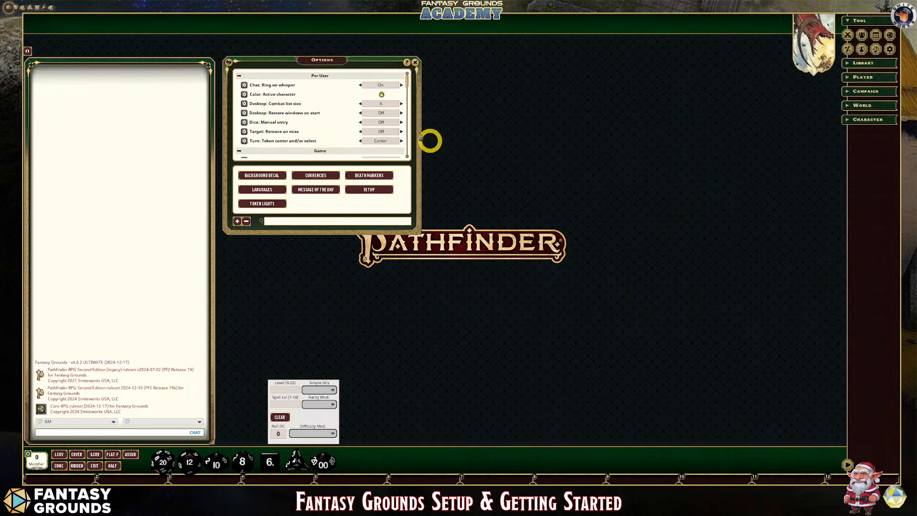
# Set Desktop: Restore windows on start to On and Turn: Token center and/or select to Off in the per-user options.
pyautogui.click(385, 115)
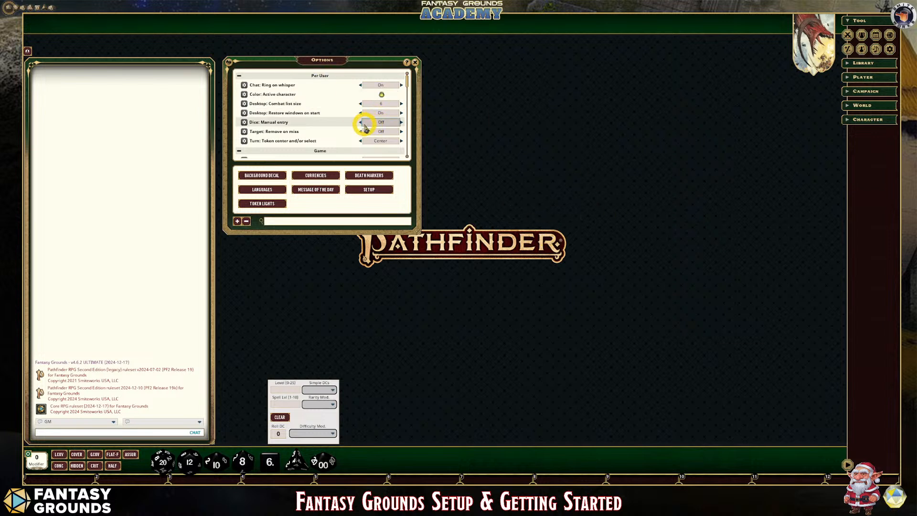
pyautogui.scroll(-3, 364, 141)
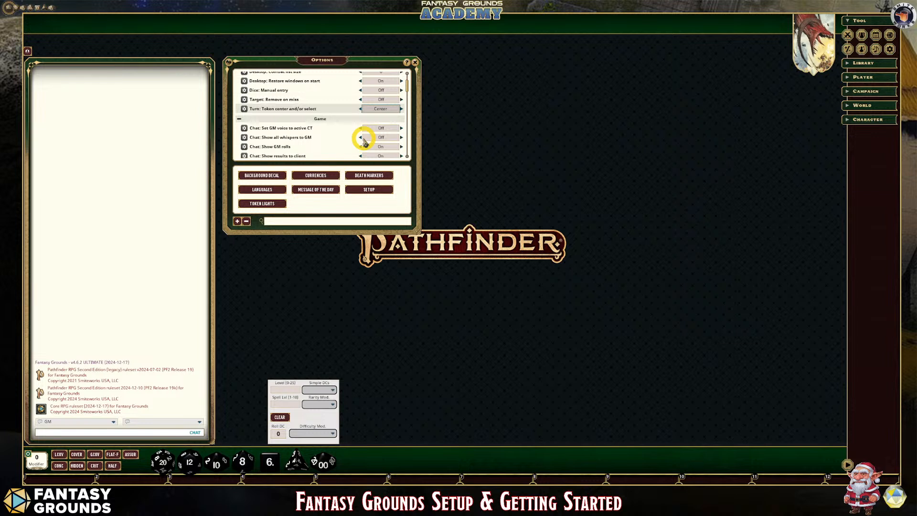
pyautogui.scroll(-2, 364, 139)
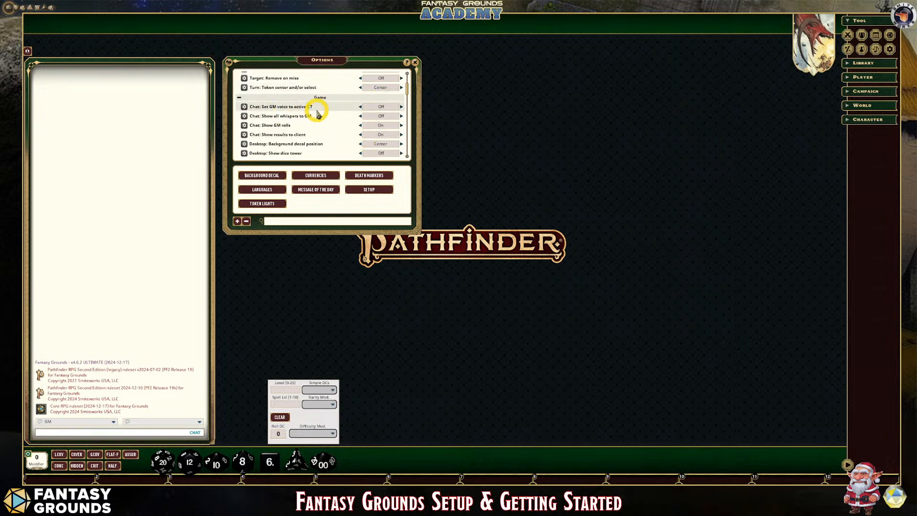
pyautogui.scroll(3, 320, 120)
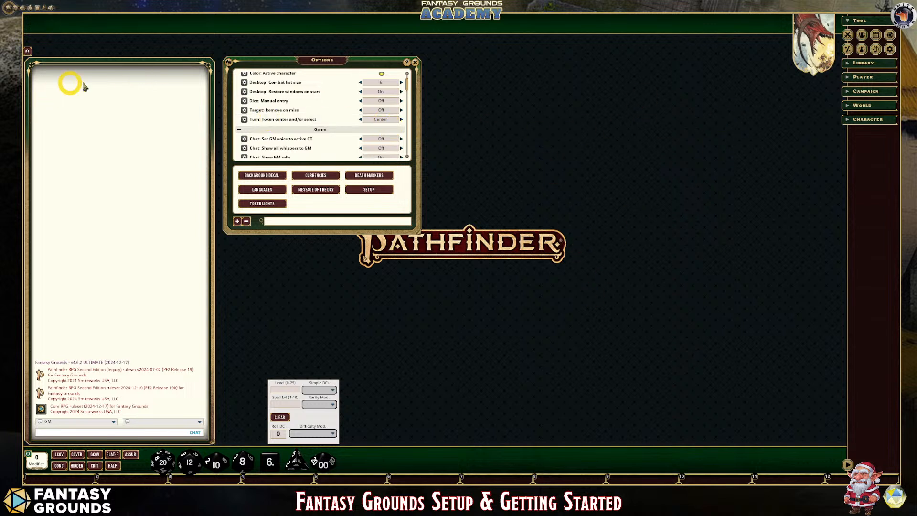
pyautogui.click(379, 120)
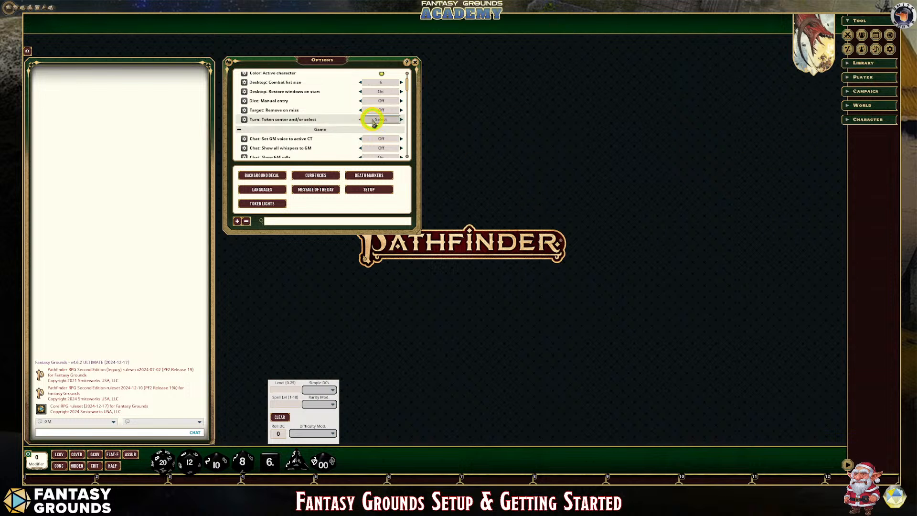
pyautogui.click(378, 119)
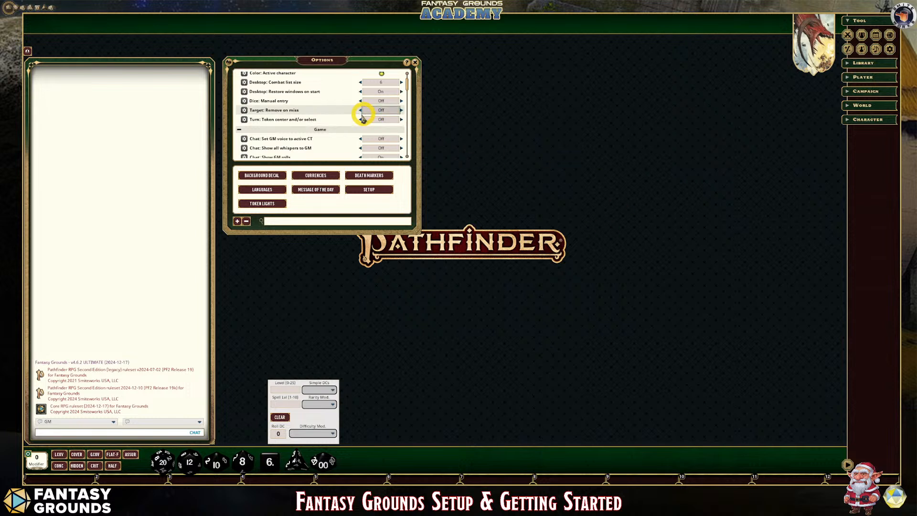
pyautogui.scroll(2, 343, 121)
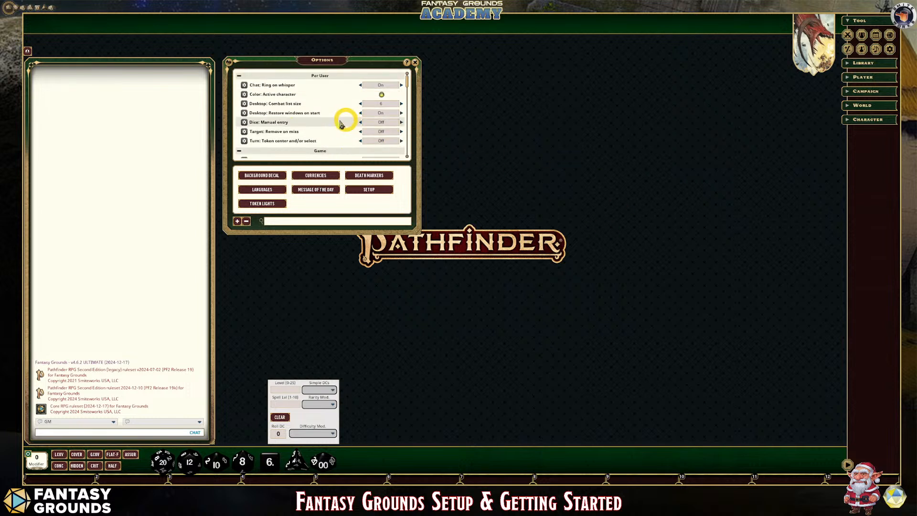
# Set Desktop: Show dice tower to On and place the tower between the chat window and the DC calculator panel.
pyautogui.scroll(-1, 353, 113)
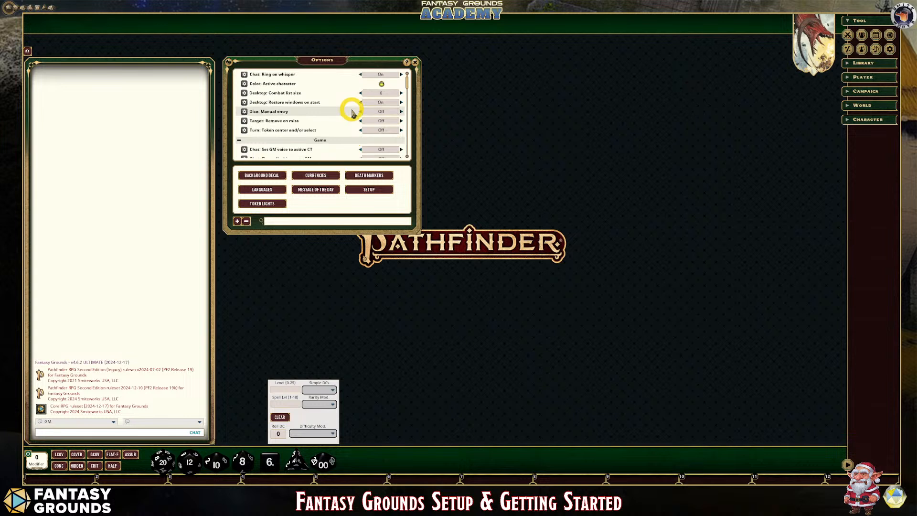
pyautogui.scroll(-5, 354, 113)
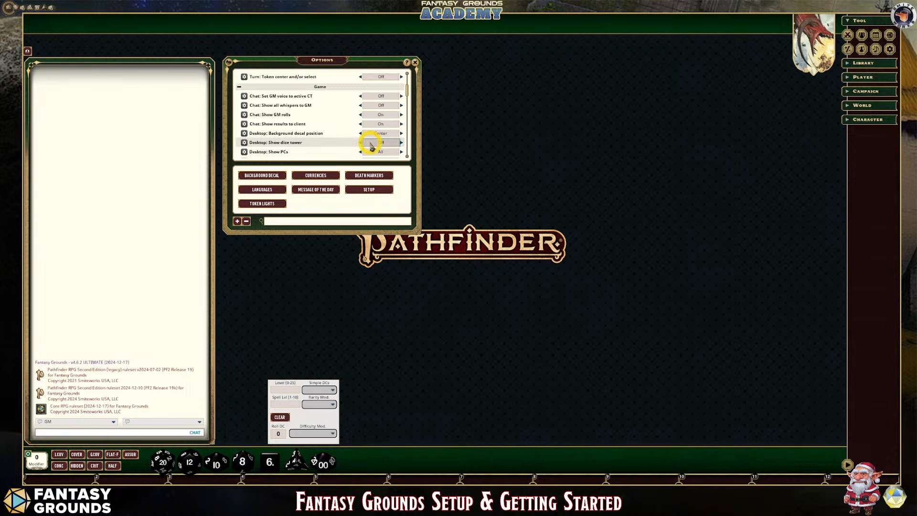
pyautogui.click(370, 144)
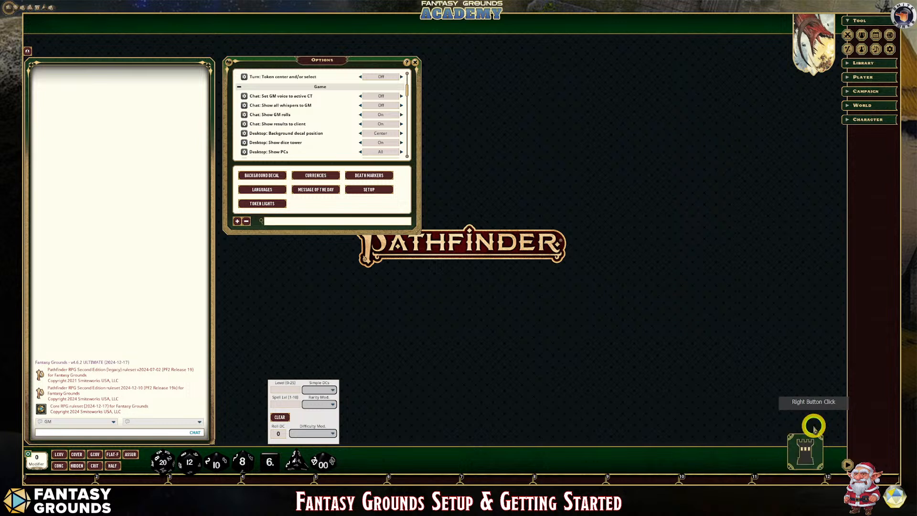
pyautogui.moveTo(800, 444); pyautogui.dragTo(241, 418)
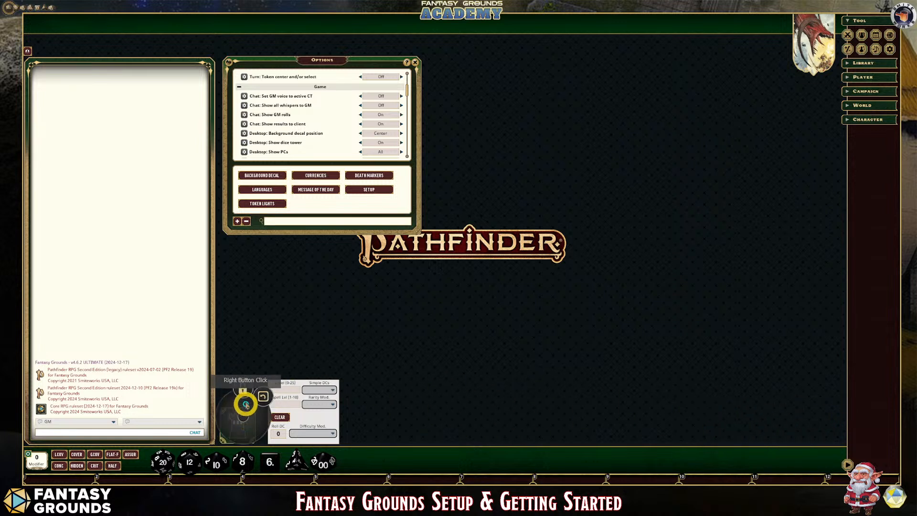
pyautogui.click(183, 333)
# Nudge the chat window slightly, lock it and the DC calculator panel in position, and close the options window.
pyautogui.moveTo(149, 294)
pyautogui.mouseDown()
pyautogui.moveTo(158, 290)
pyautogui.moveTo(149, 292)
pyautogui.mouseUp()
pyautogui.rightClick(155, 277)
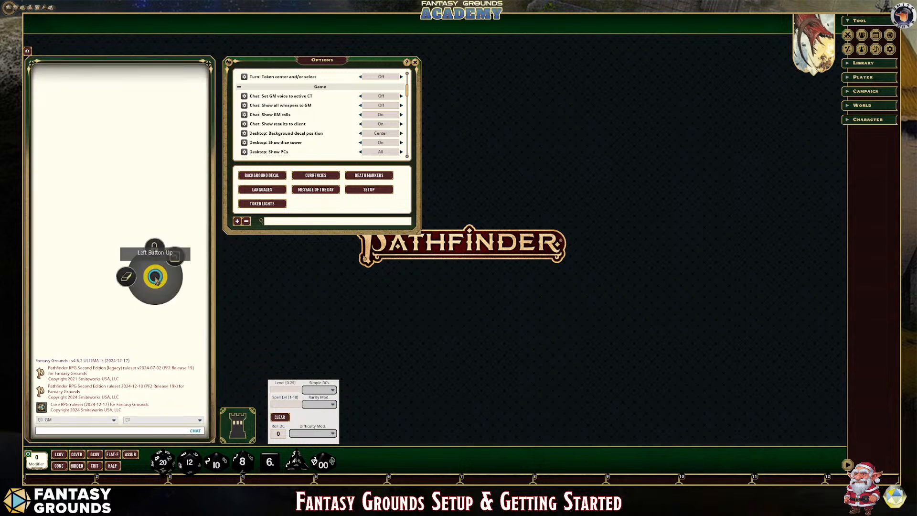
pyautogui.click(155, 245)
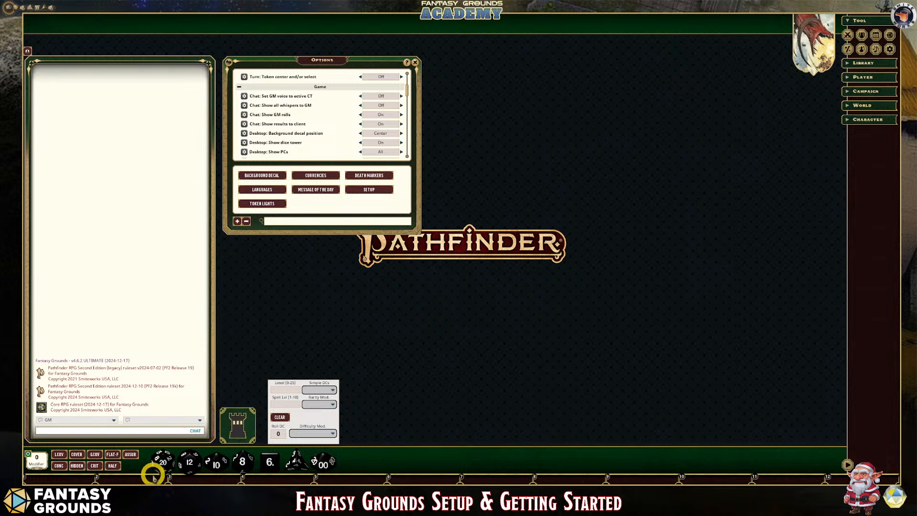
pyautogui.rightClick(307, 422)
pyautogui.click(313, 403)
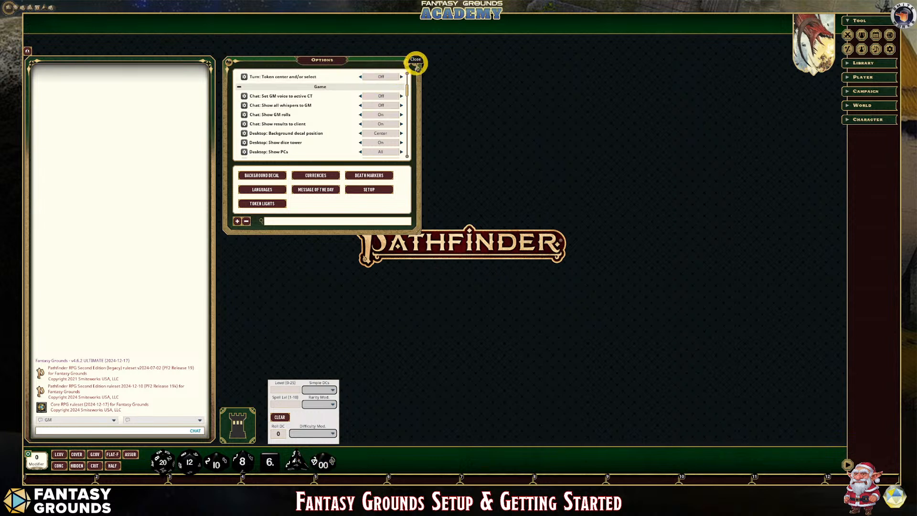
pyautogui.click(416, 63)
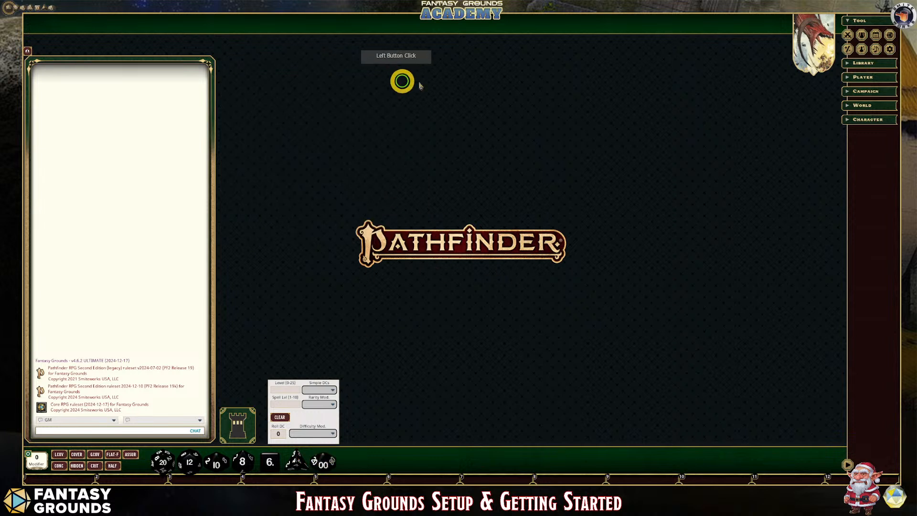
# Open the library's modules window, place it beside the sidebar, and stretch it taller to show the loaded modules list.
pyautogui.click(869, 64)
pyautogui.click(875, 79)
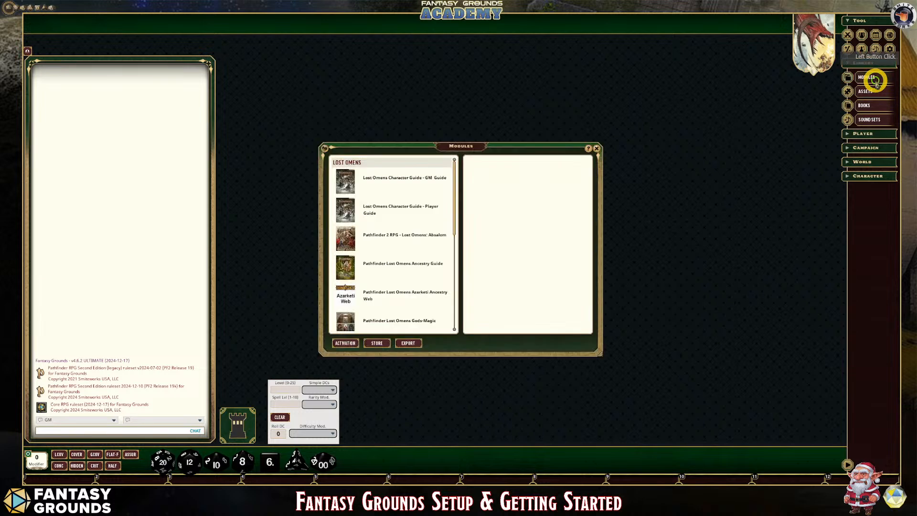
pyautogui.moveTo(458, 146); pyautogui.dragTo(649, 17)
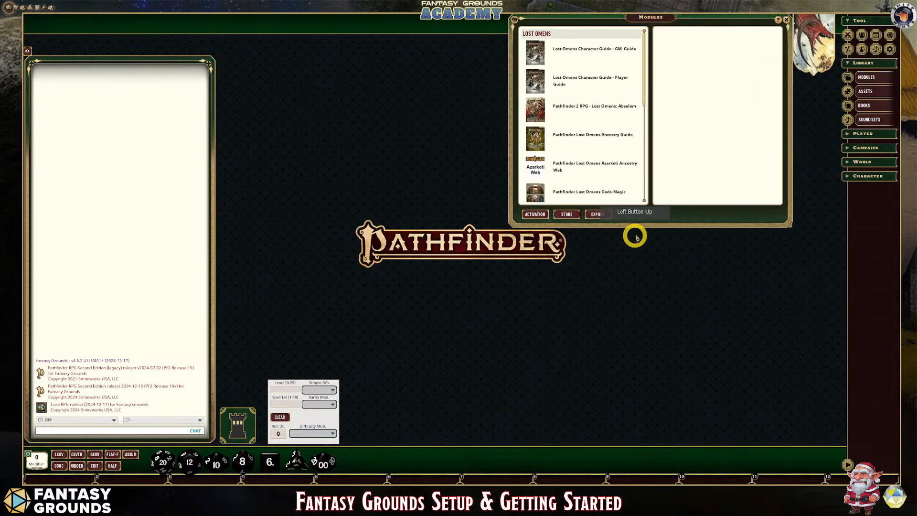
pyautogui.moveTo(639, 225); pyautogui.dragTo(659, 434)
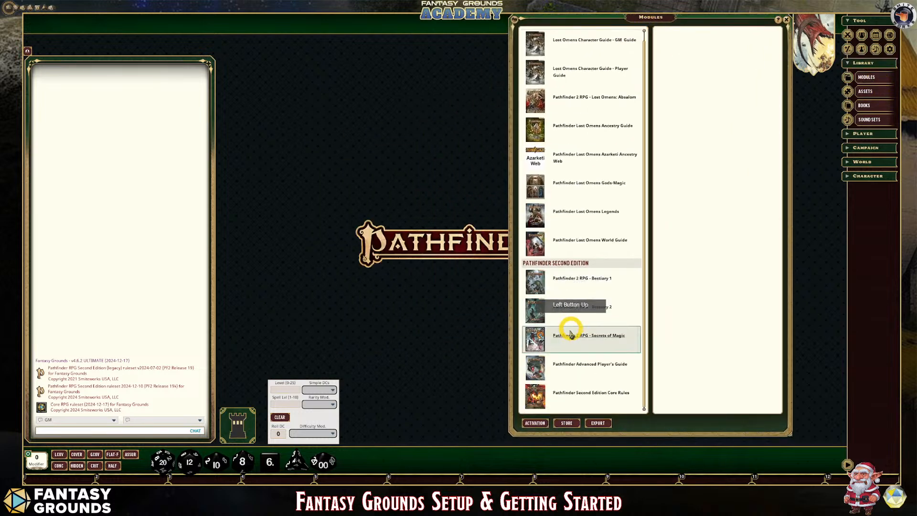
pyautogui.scroll(1, 571, 329)
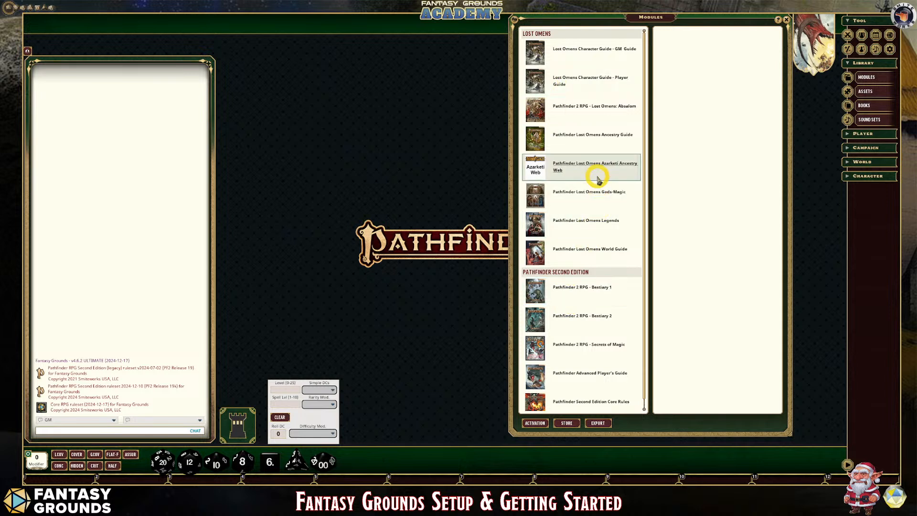
pyautogui.scroll(-1, 575, 259)
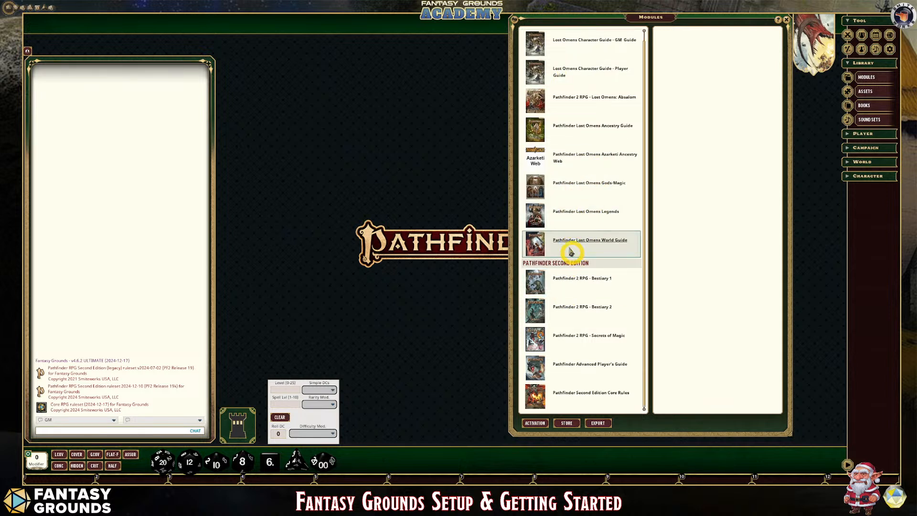
pyautogui.scroll(1, 591, 353)
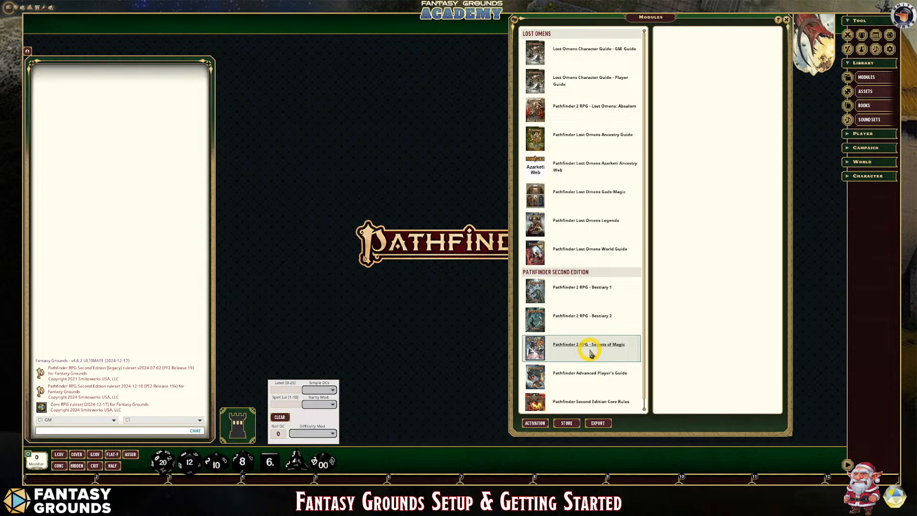
# Open the module activation list, look through its first page of available modules, and close it.
pyautogui.click(539, 425)
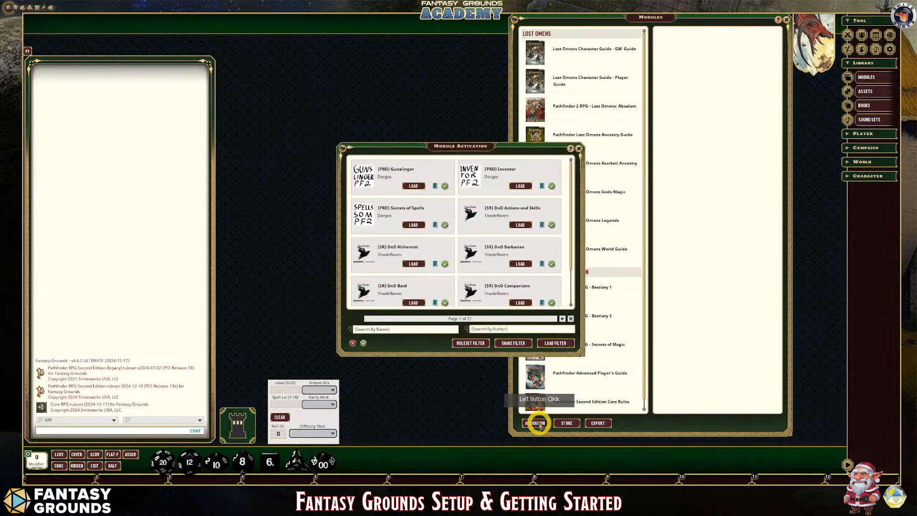
pyautogui.scroll(-1, 508, 237)
pyautogui.scroll(-1, 509, 238)
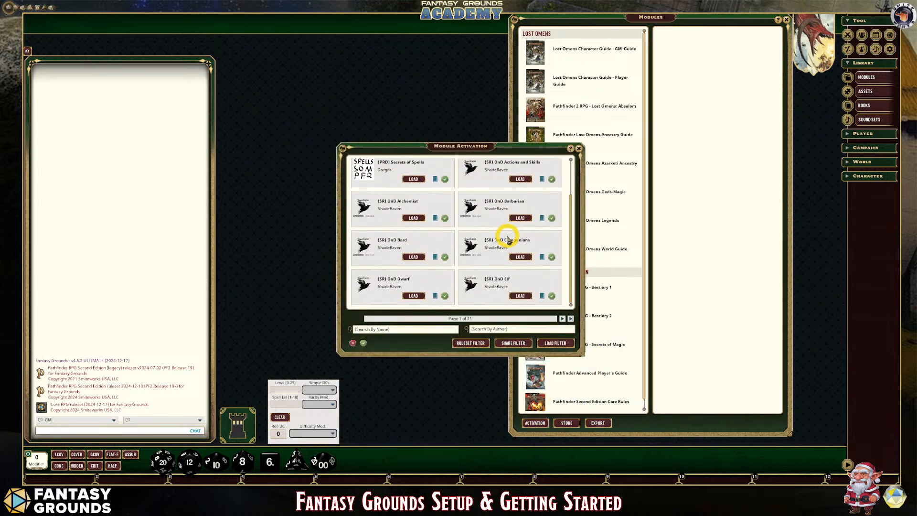
pyautogui.scroll(1, 507, 241)
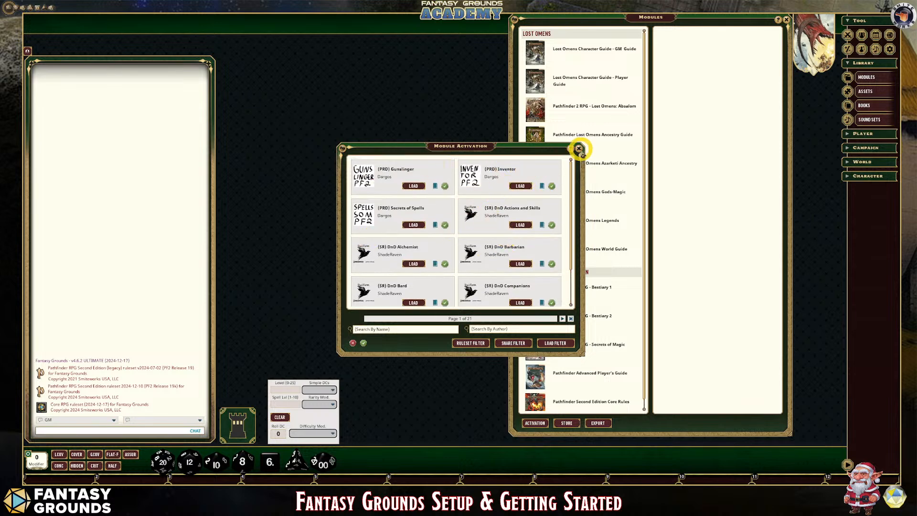
pyautogui.click(579, 149)
# Review the loaded Lost Omens and Pathfinder Second Edition modules, and close the modules window.
pyautogui.scroll(-1, 602, 315)
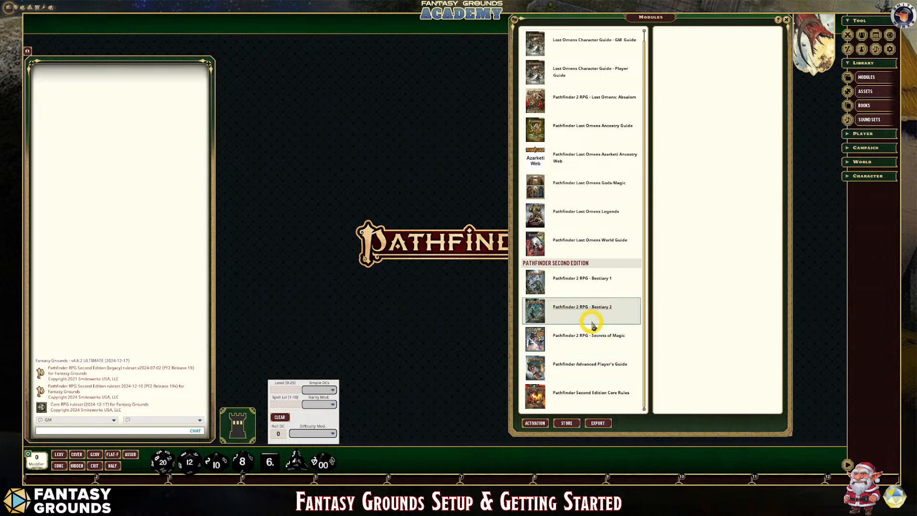
pyautogui.scroll(1, 604, 291)
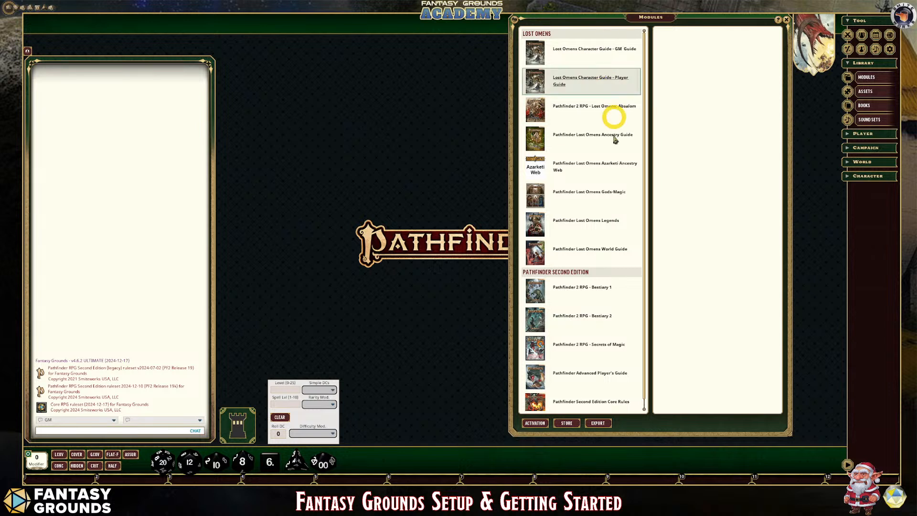
pyautogui.scroll(-1, 609, 271)
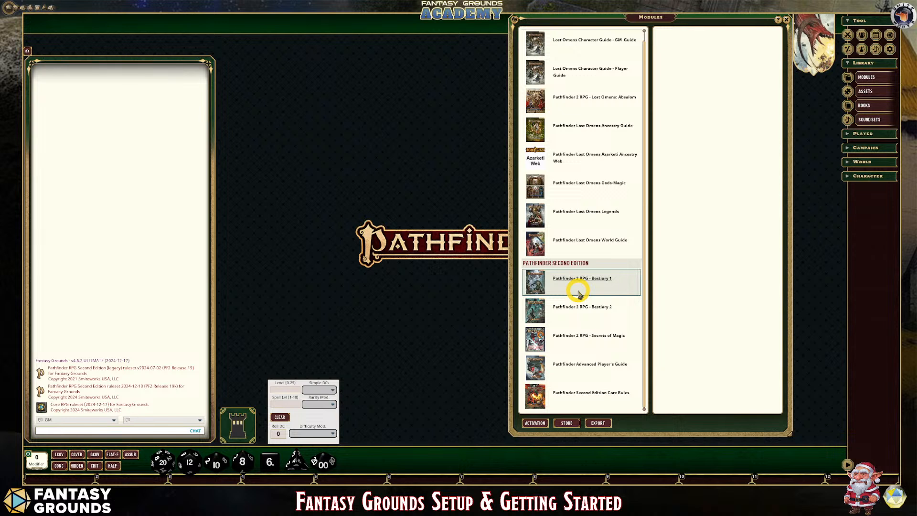
pyautogui.scroll(1, 609, 124)
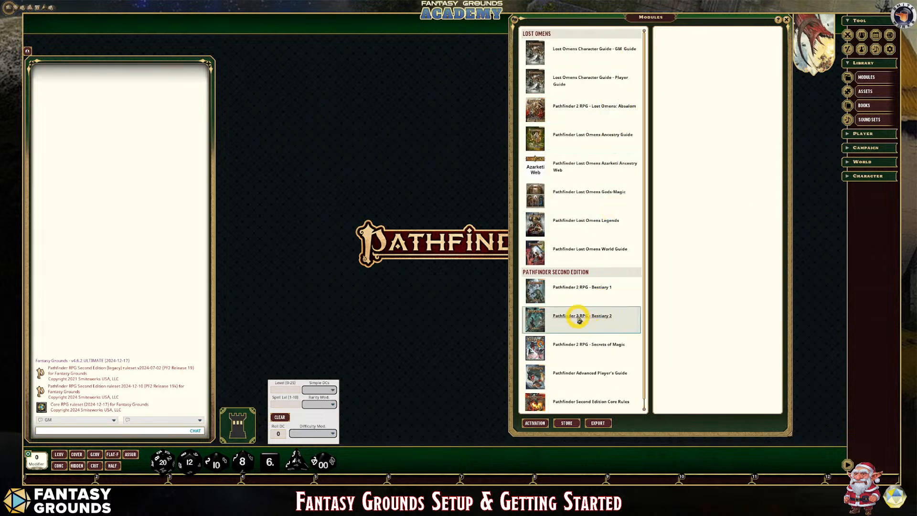
pyautogui.scroll(-1, 576, 323)
pyautogui.scroll(1, 589, 286)
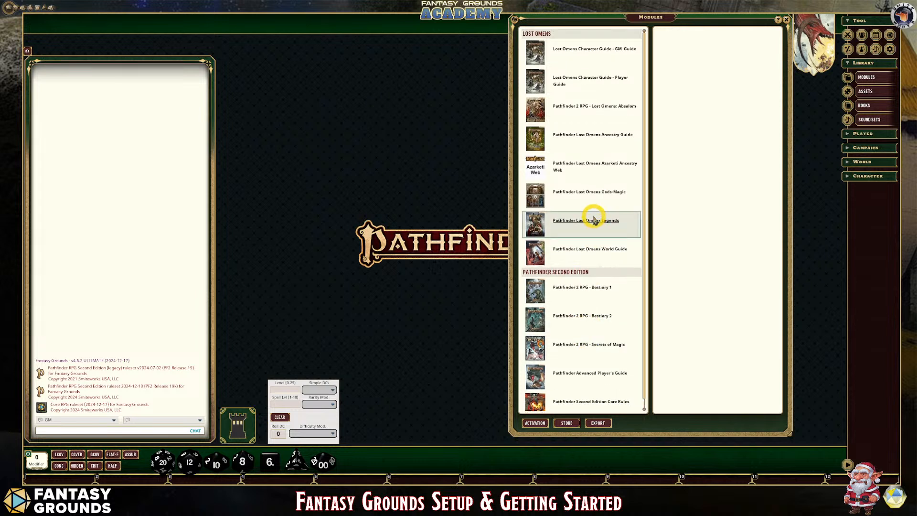
pyautogui.scroll(-1, 595, 239)
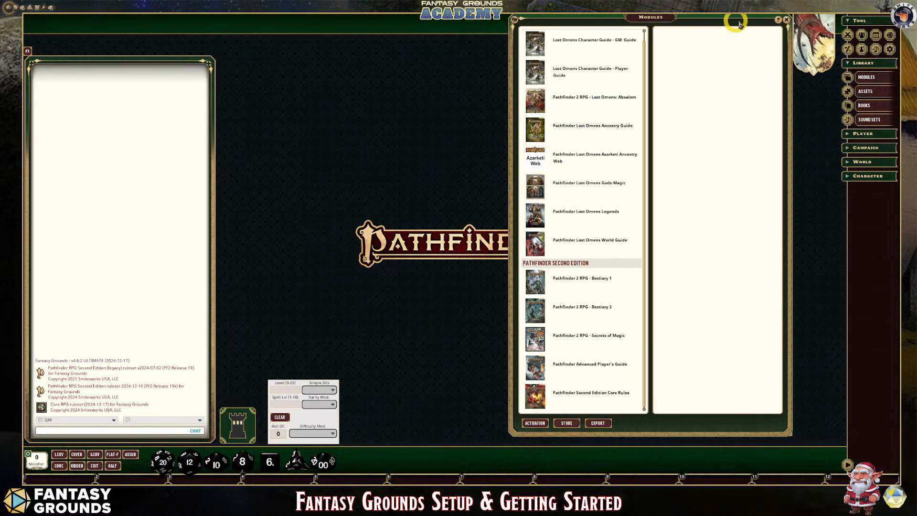
pyautogui.click(788, 21)
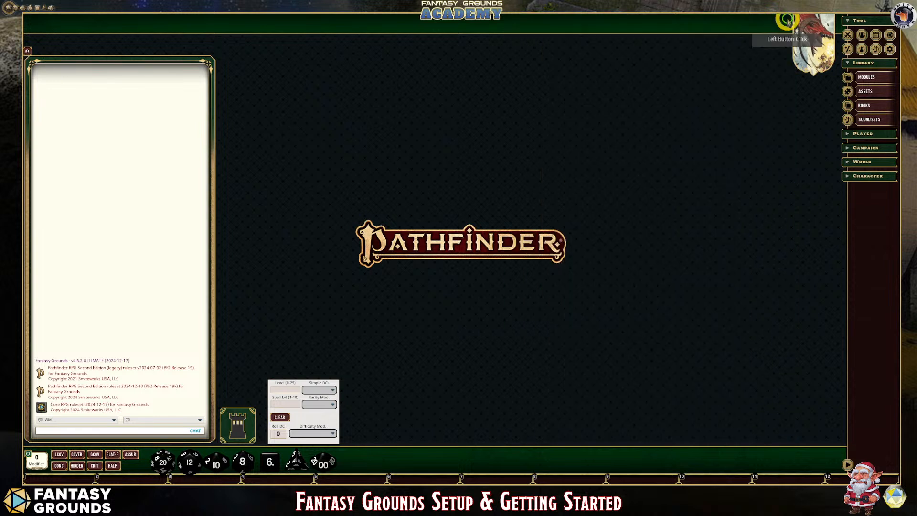
# Open the assets window, view its contents filtered by tokens, portraits, images and all, and close it.
pyautogui.click(881, 94)
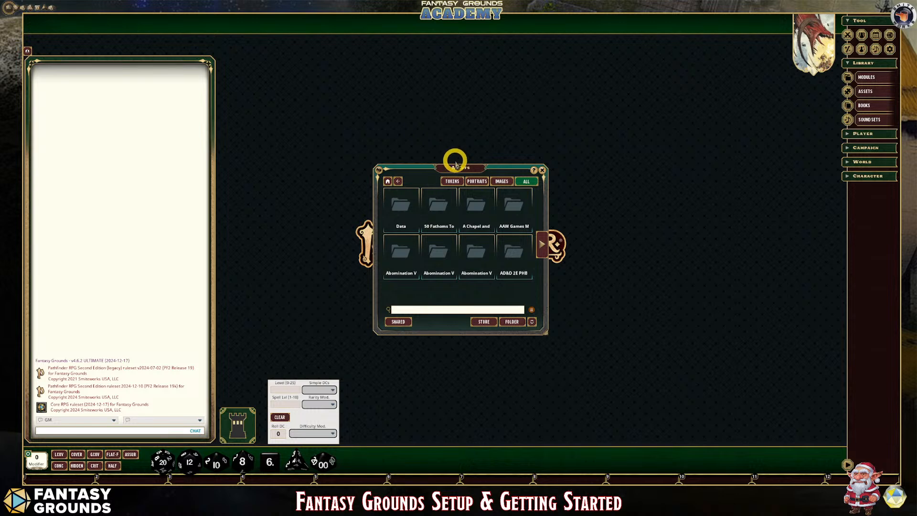
pyautogui.moveTo(457, 166); pyautogui.dragTo(340, 64)
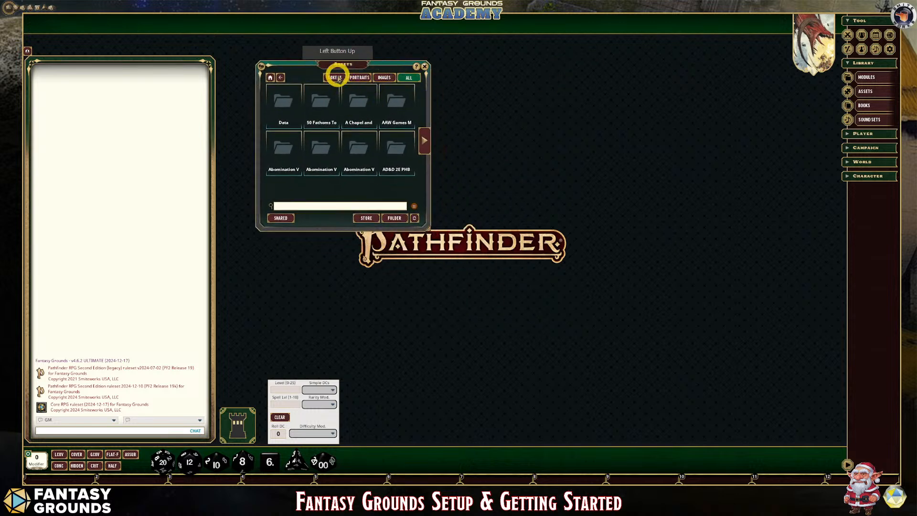
pyautogui.click(336, 78)
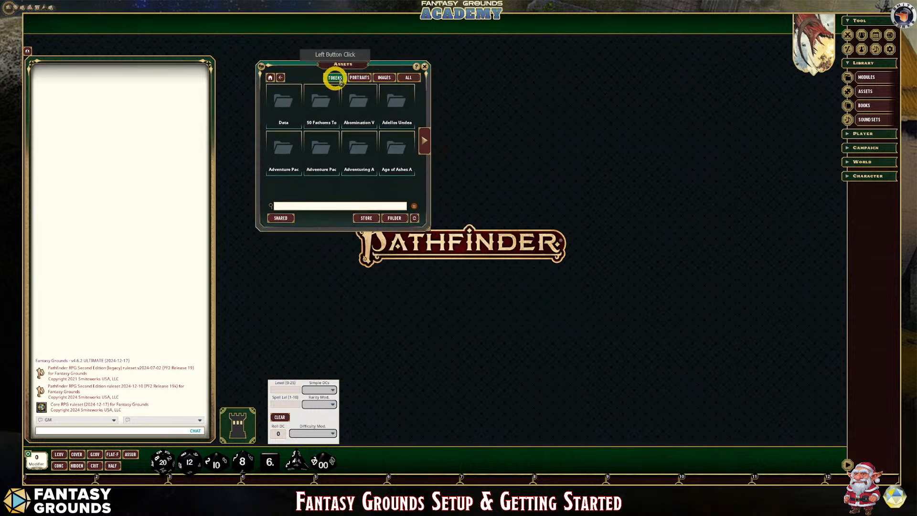
pyautogui.click(358, 78)
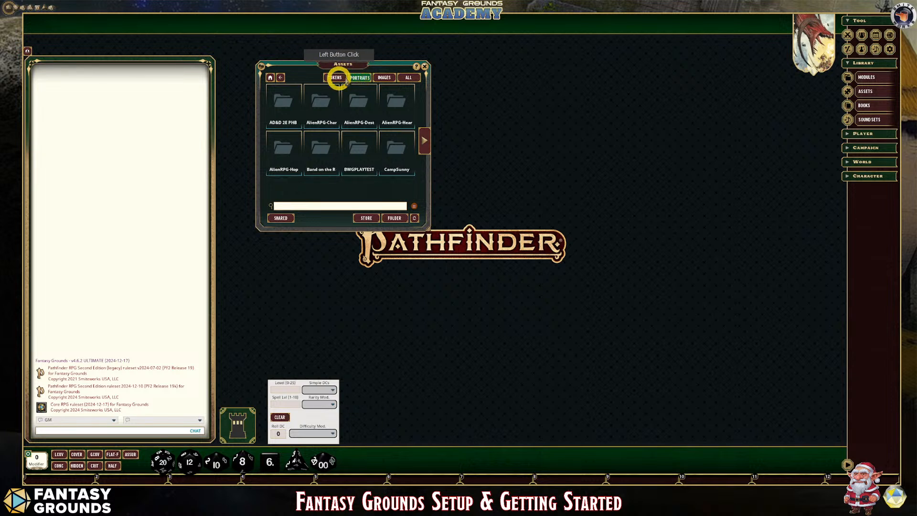
pyautogui.click(388, 79)
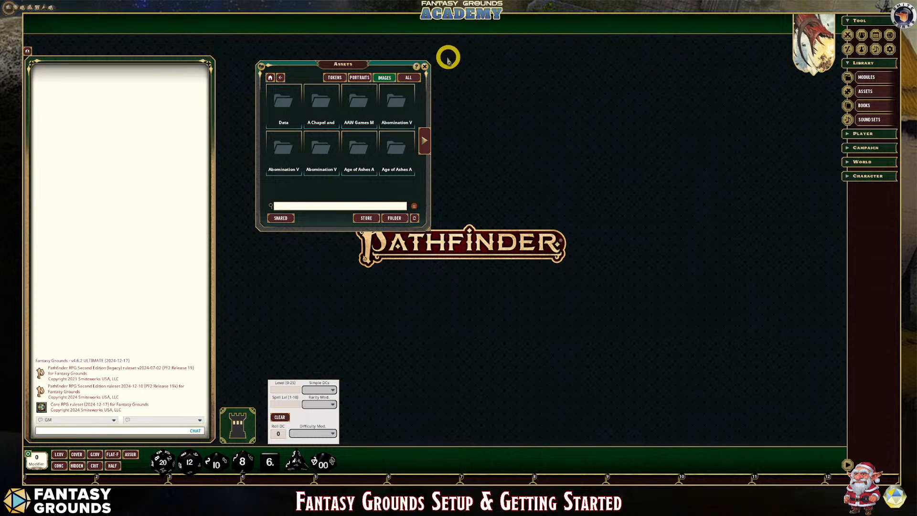
pyautogui.click(408, 79)
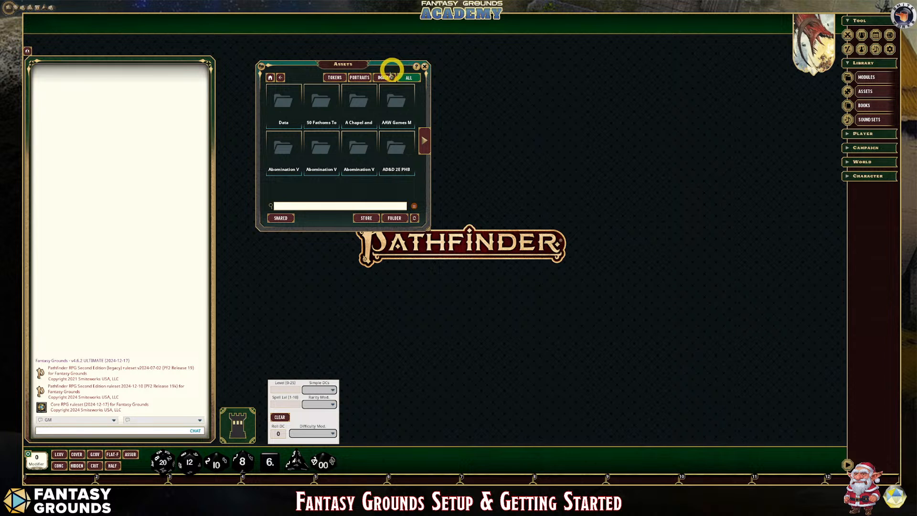
pyautogui.click(360, 77)
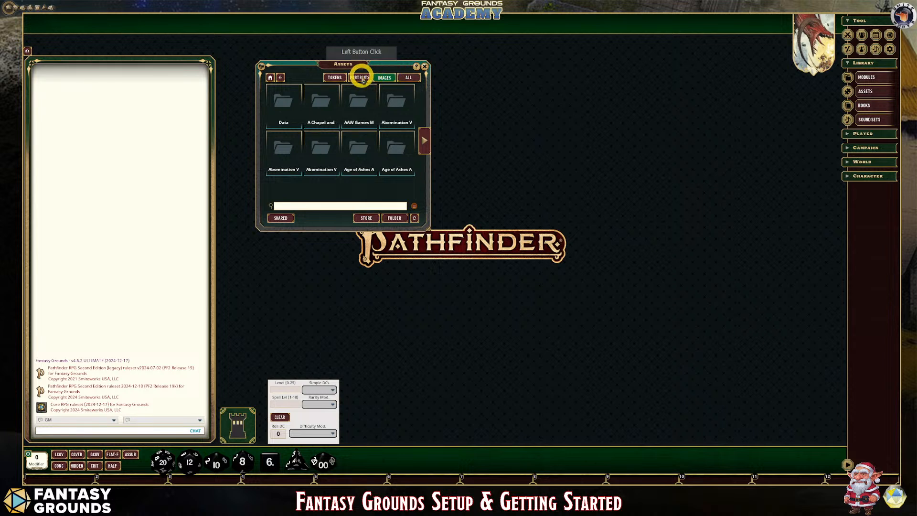
pyautogui.click(335, 78)
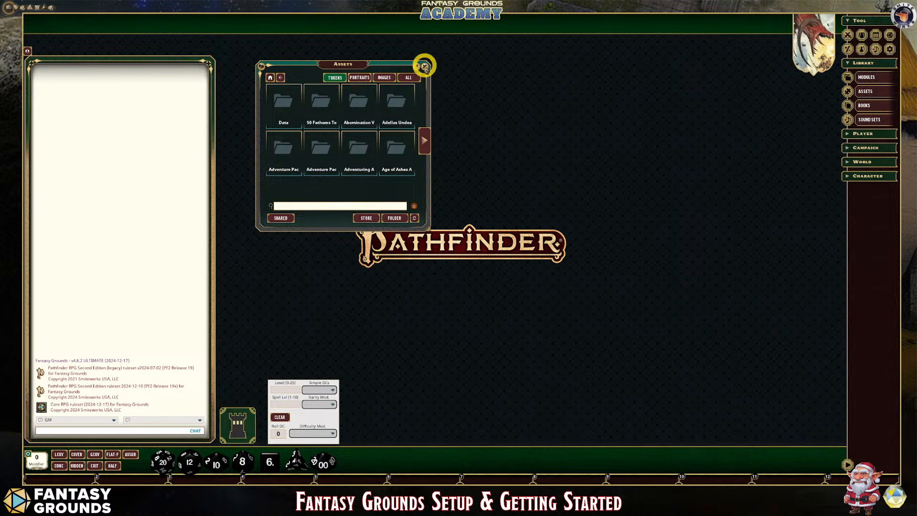
pyautogui.click(424, 66)
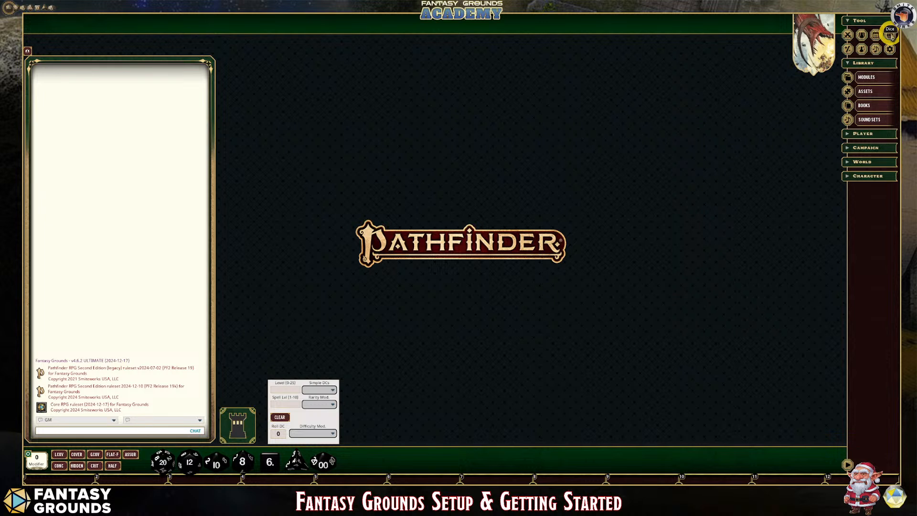
# Open the dice window, place it beside the chat window, make it narrower and taller, and look through the dice skins.
pyautogui.click(890, 35)
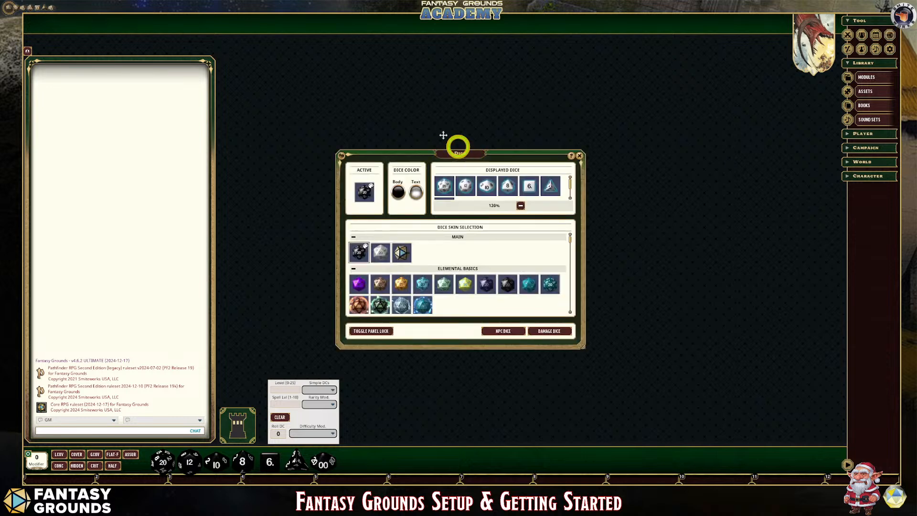
pyautogui.moveTo(457, 149); pyautogui.dragTo(349, 59)
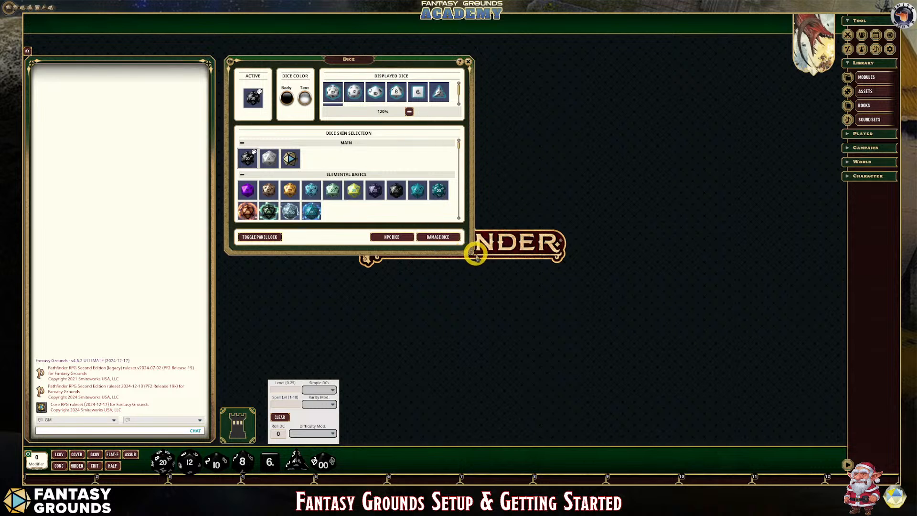
pyautogui.moveTo(472, 253); pyautogui.dragTo(448, 212)
pyautogui.scroll(-6, 351, 157)
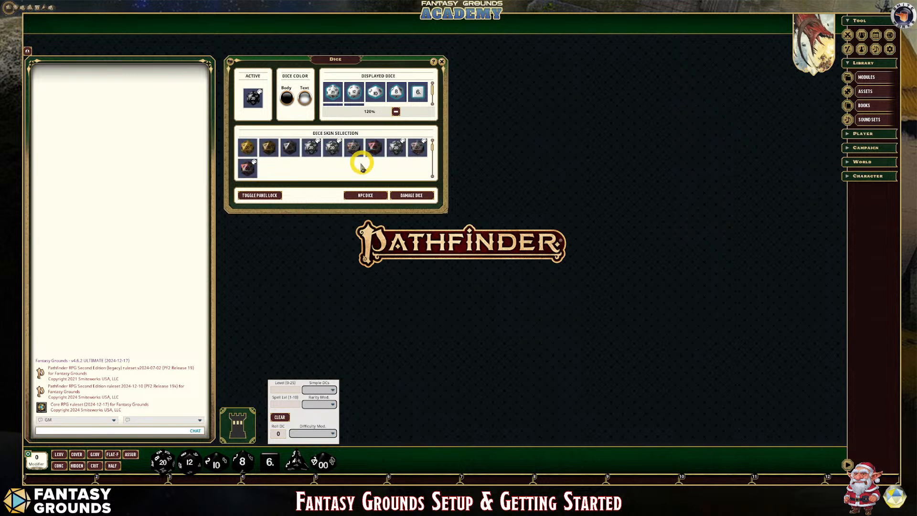
pyautogui.moveTo(340, 211); pyautogui.dragTo(339, 311)
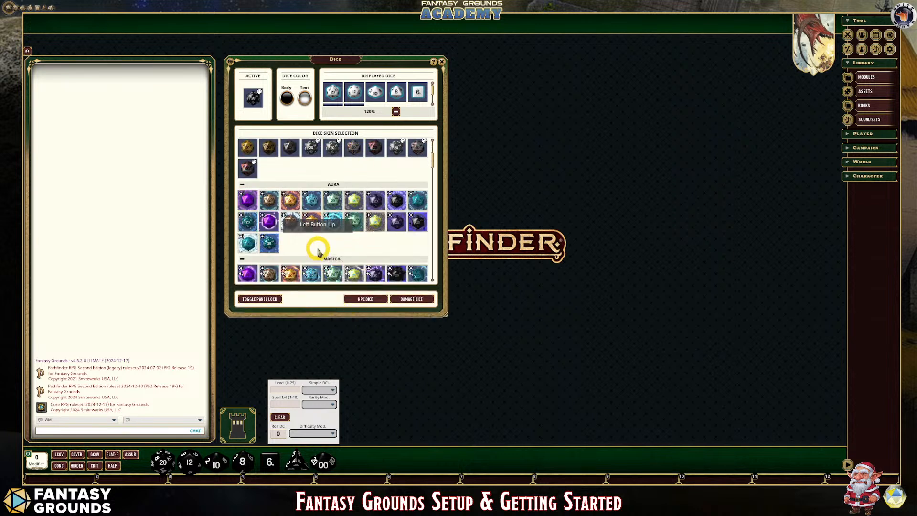
pyautogui.scroll(-2, 311, 254)
pyautogui.scroll(1, 307, 247)
pyautogui.scroll(5, 307, 248)
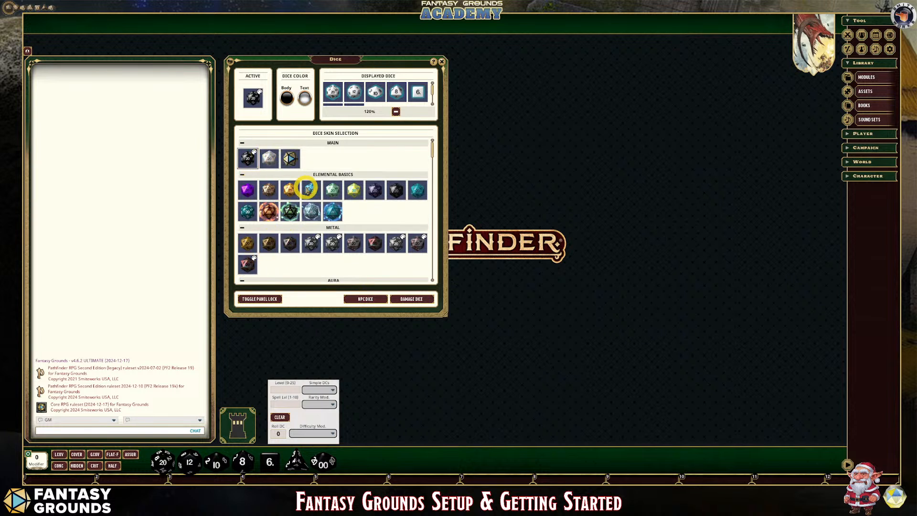
# Try the gold-and-blue and multicolored dice skins in the Main group, and return to the black Default skin.
pyautogui.click(288, 157)
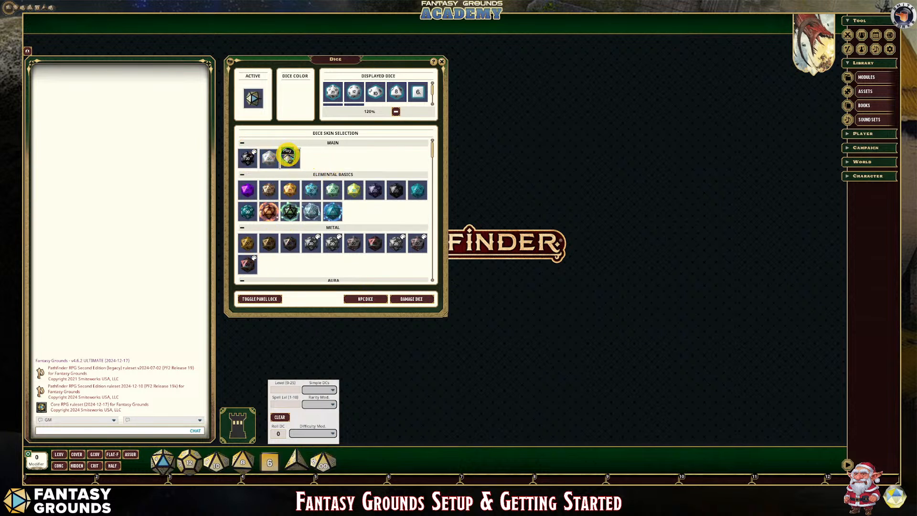
pyautogui.click(267, 156)
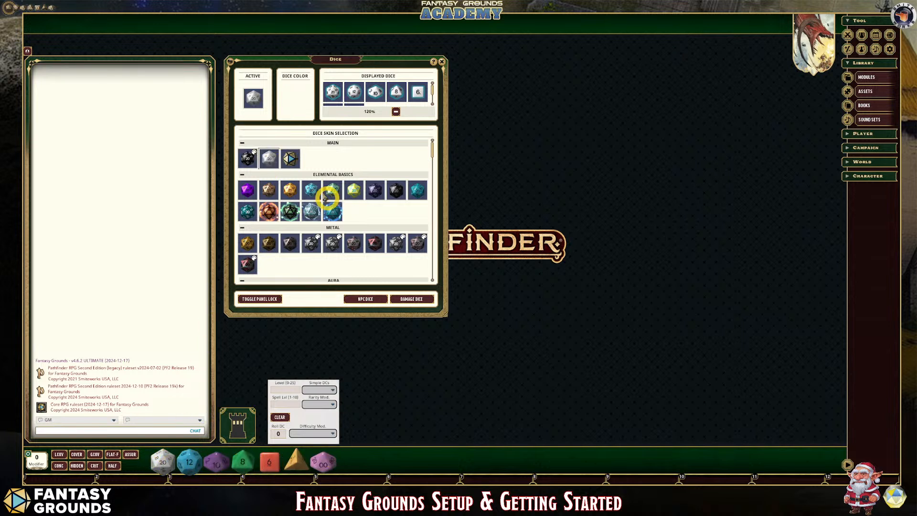
pyautogui.click(288, 156)
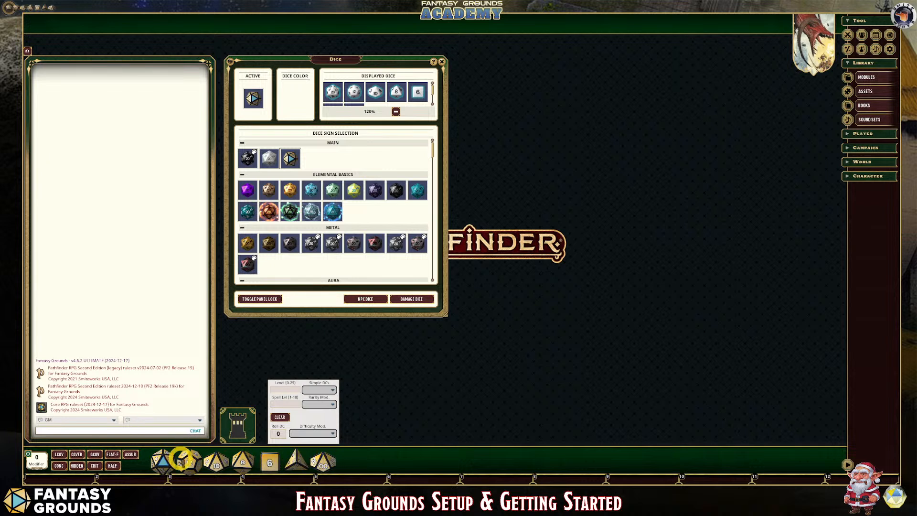
pyautogui.click(248, 157)
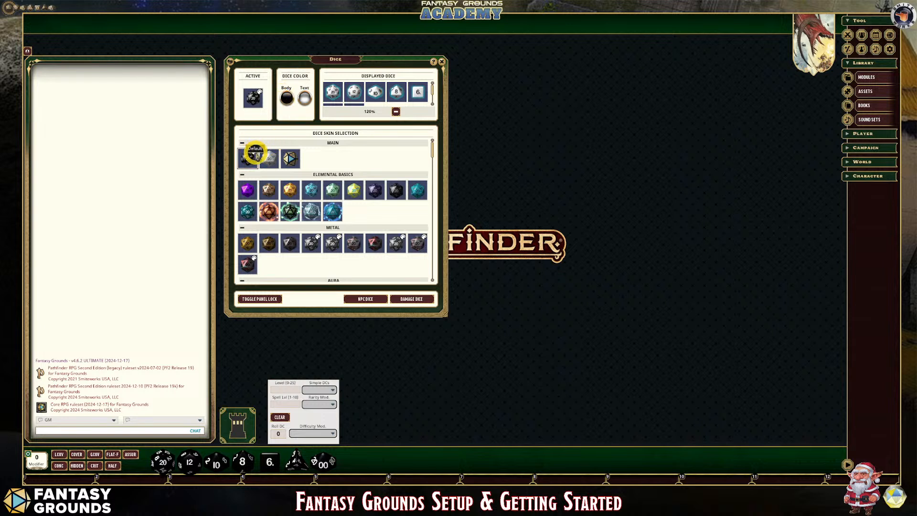
pyautogui.scroll(-5, 351, 183)
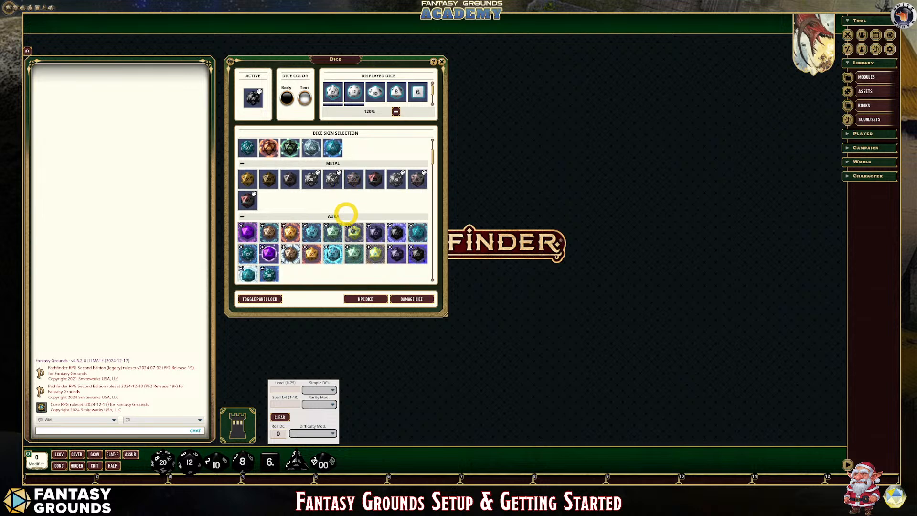
# Apply the first customizable Knots of Fate (FX) dice skin and set its body color to the dark red sampled from the Pathfinder logo.
pyautogui.moveTo(433, 160); pyautogui.dragTo(432, 234)
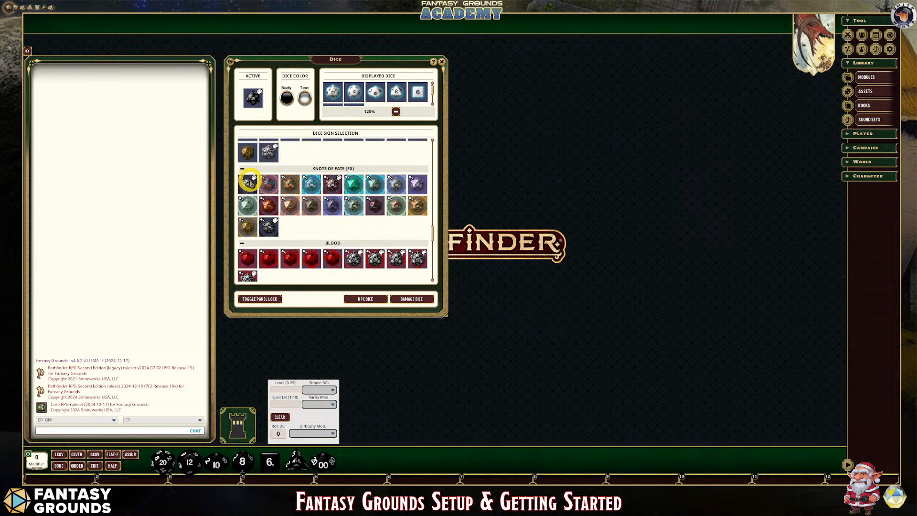
pyautogui.click(247, 182)
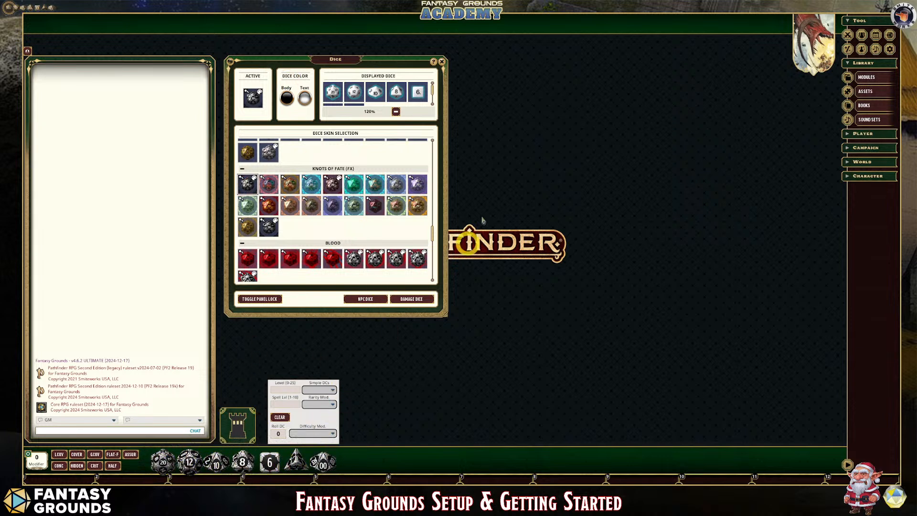
pyautogui.click(287, 98)
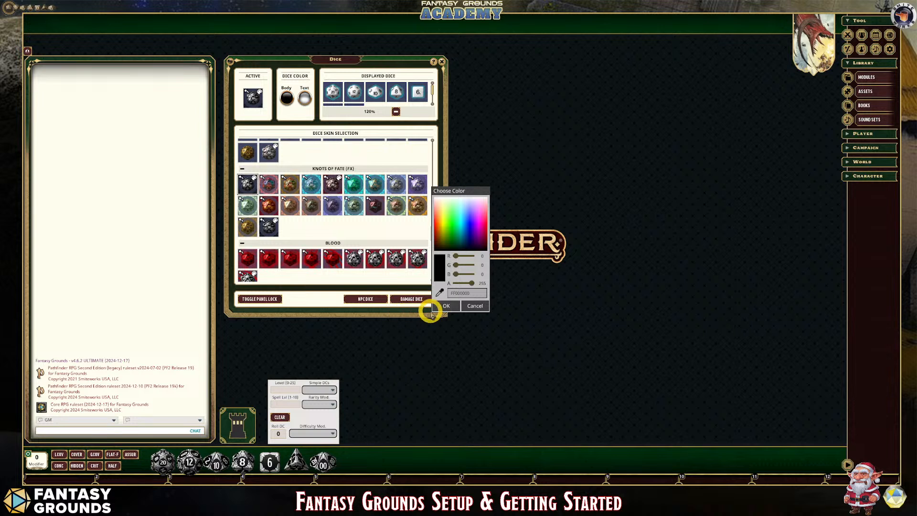
pyautogui.moveTo(473, 195); pyautogui.dragTo(651, 112)
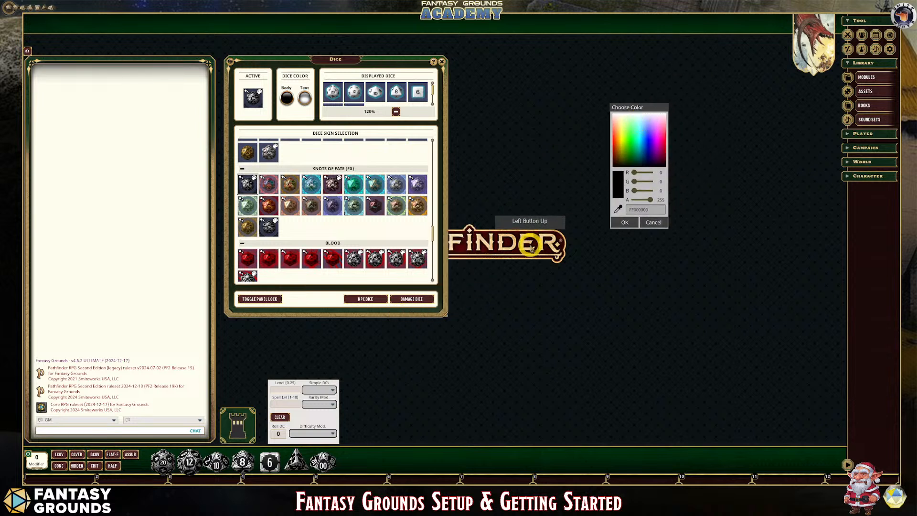
pyautogui.click(619, 208)
pyautogui.click(496, 236)
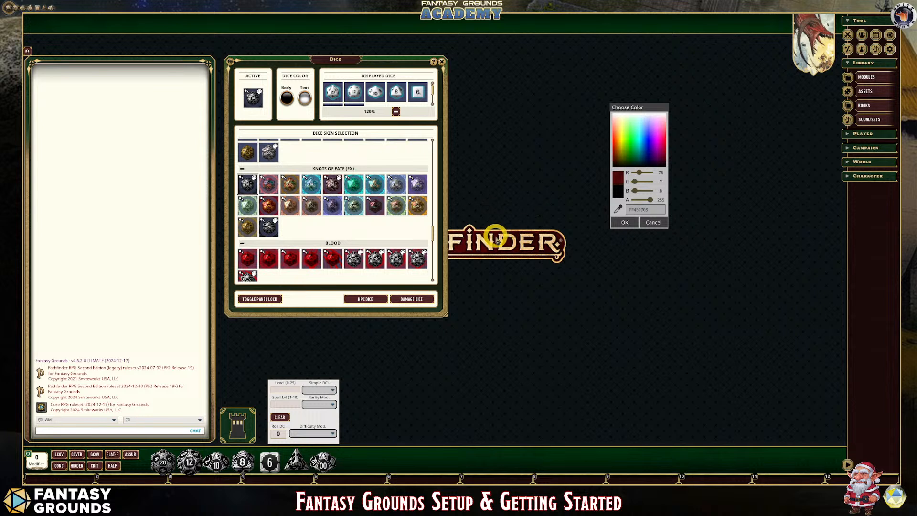
pyautogui.click(624, 223)
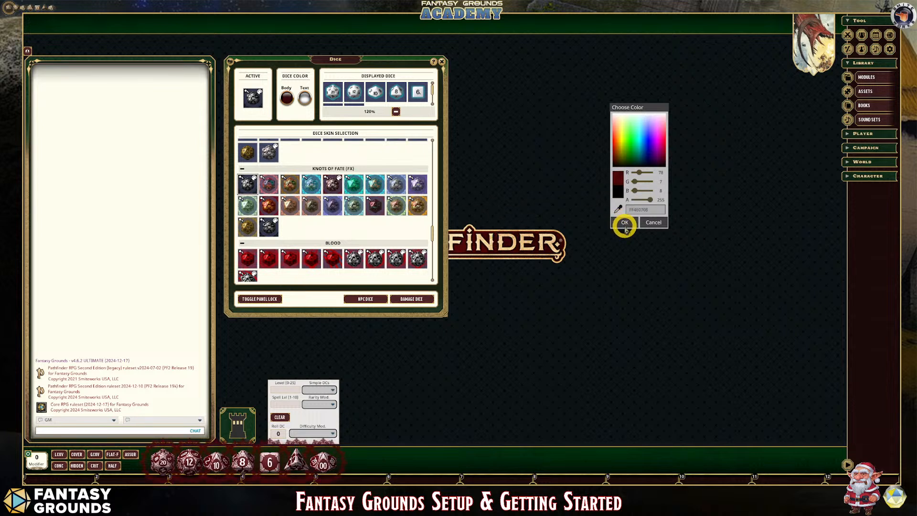
pyautogui.click(234, 444)
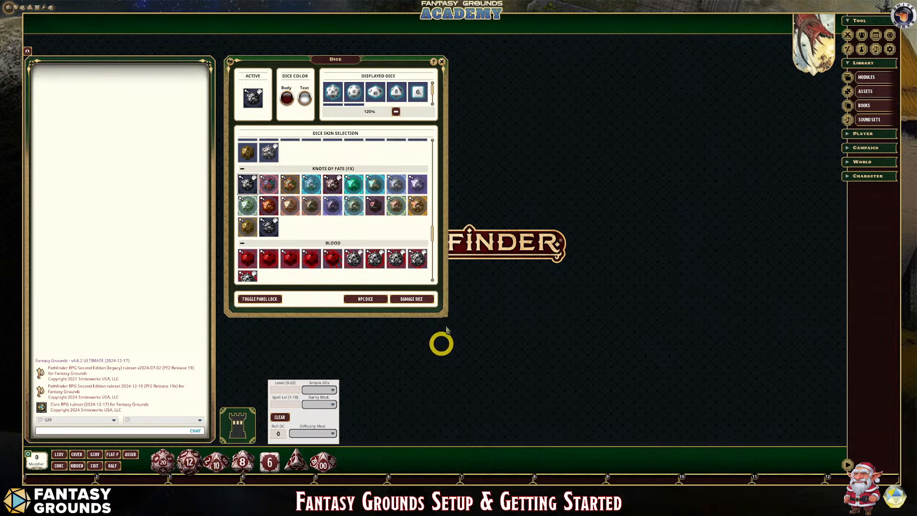
# Set the dice text color to the tan sampled from the Pathfinder logo's lettering.
pyautogui.click(305, 98)
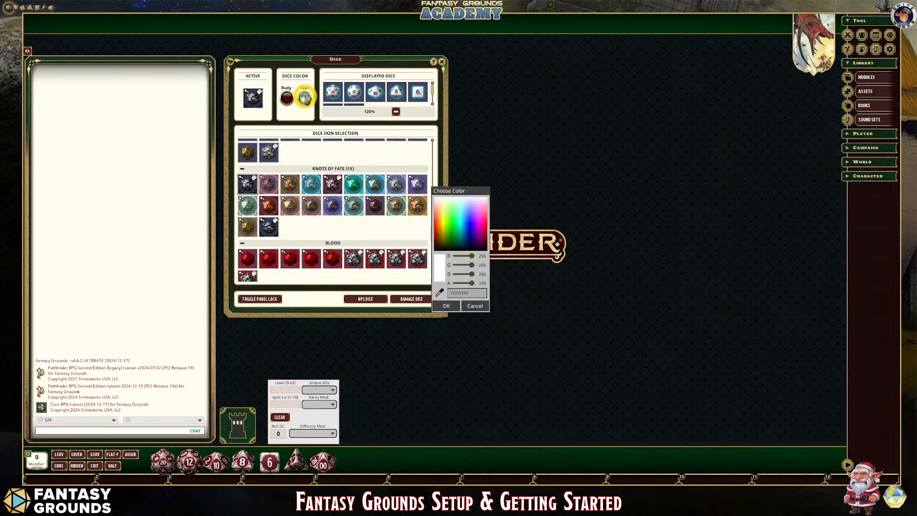
pyautogui.moveTo(444, 172); pyautogui.dragTo(653, 168)
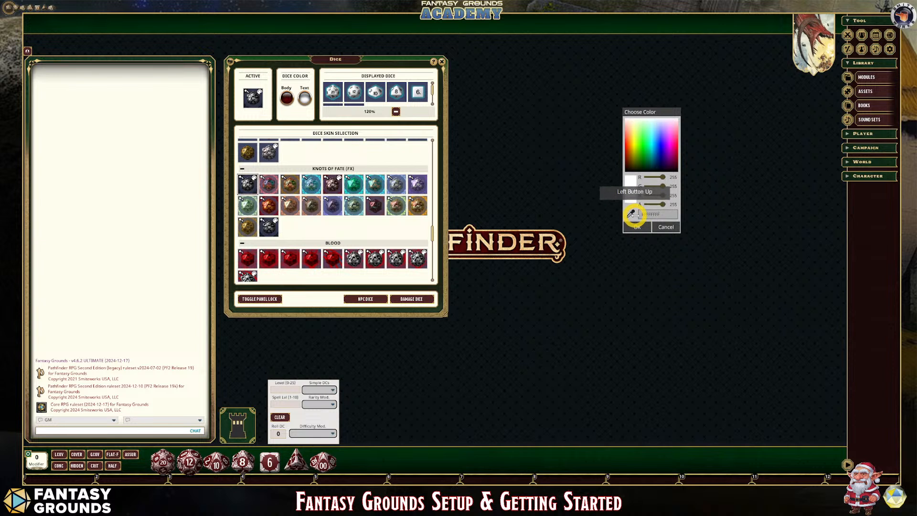
pyautogui.click(630, 214)
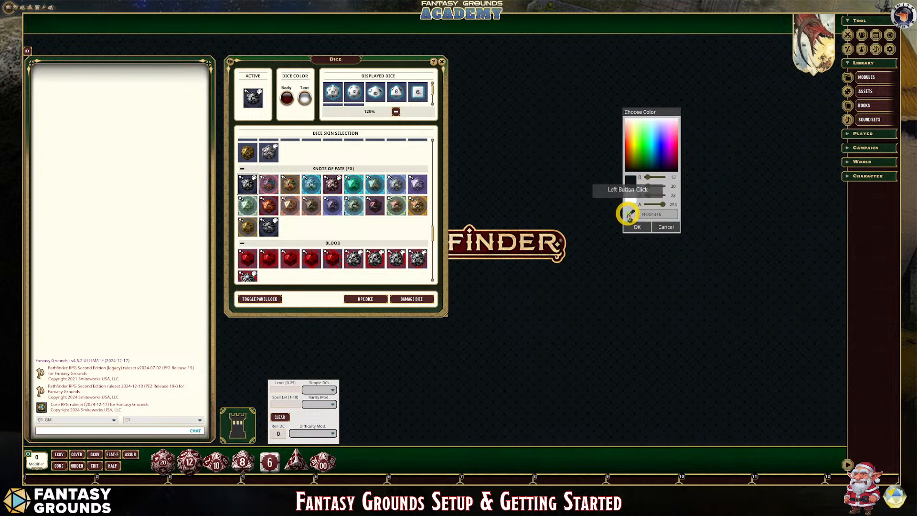
pyautogui.click(551, 236)
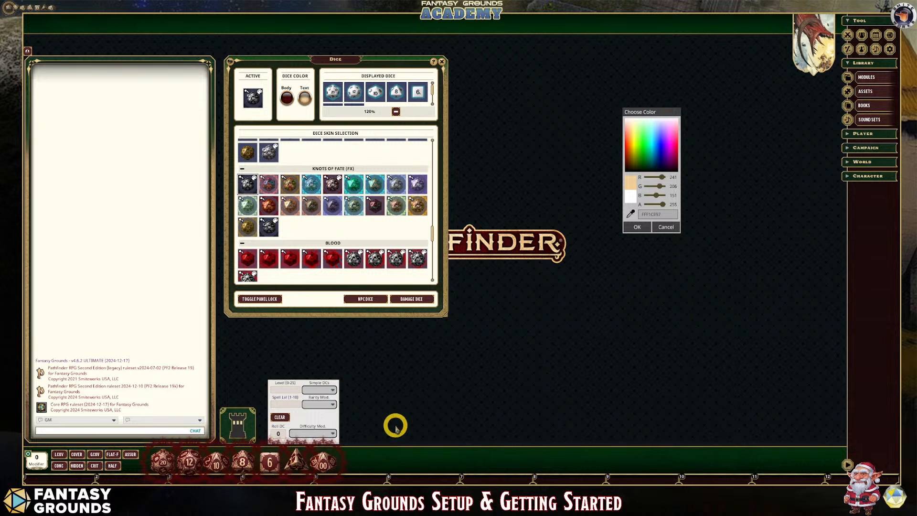
pyautogui.click(637, 227)
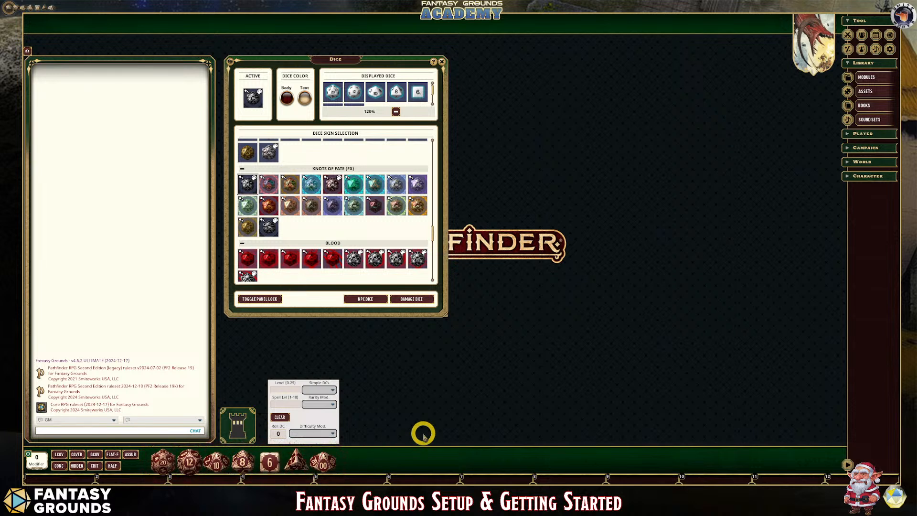
# Try the red clover and a green clover skin in the Stars and Clovers group, and roll a d20 with the green one.
pyautogui.scroll(-3, 352, 192)
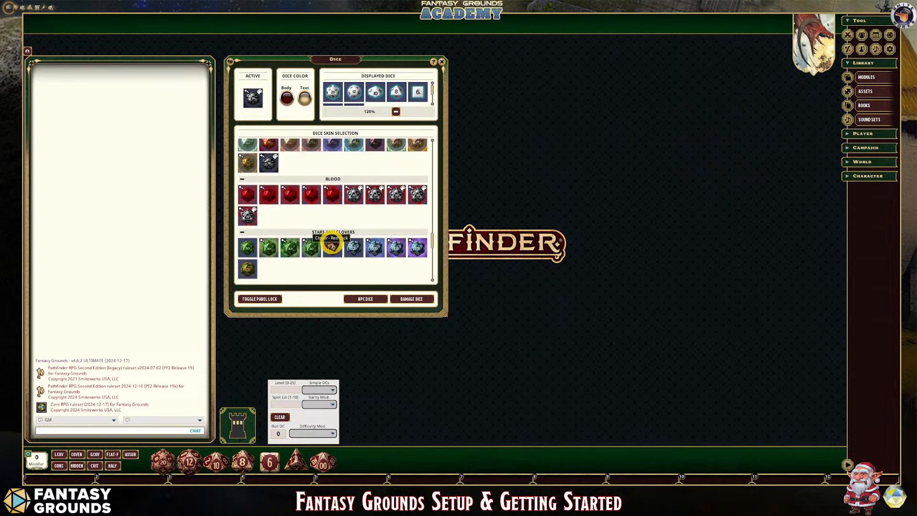
pyautogui.click(332, 245)
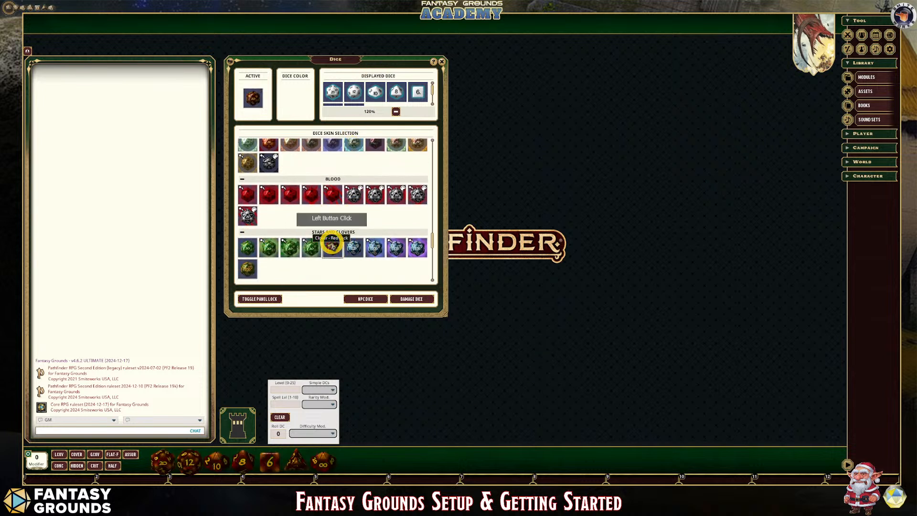
pyautogui.click(276, 250)
pyautogui.moveTo(162, 461); pyautogui.dragTo(221, 368)
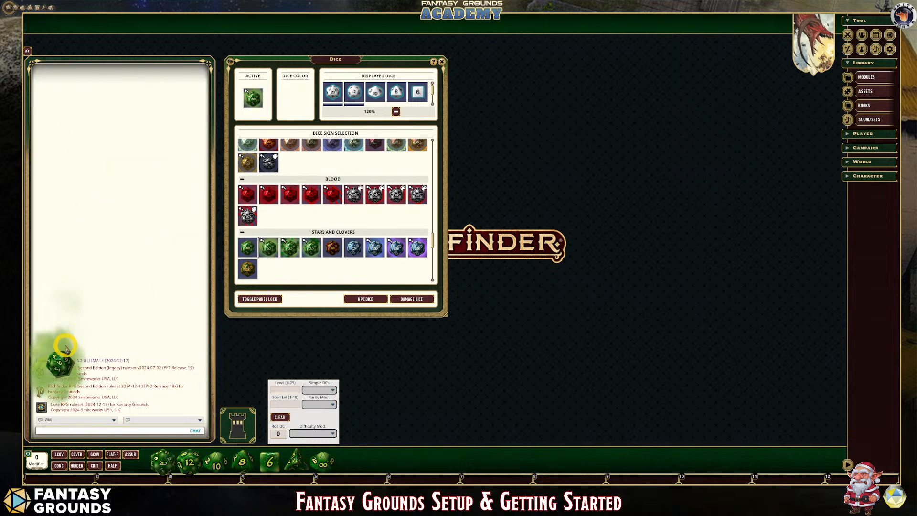
# Browse to the Monster 2 group, apply its bone skin with effects, and roll a d20 in the chat.
pyautogui.scroll(-10, 387, 236)
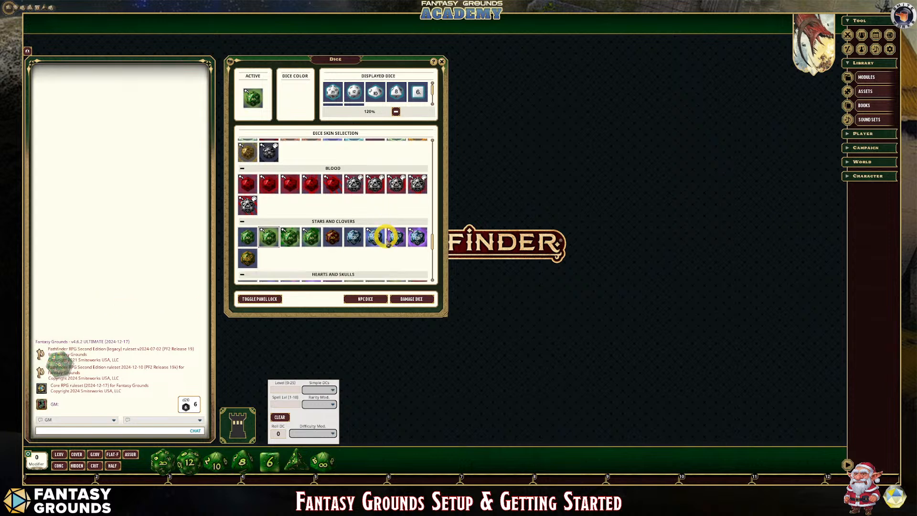
pyautogui.scroll(-5, 391, 249)
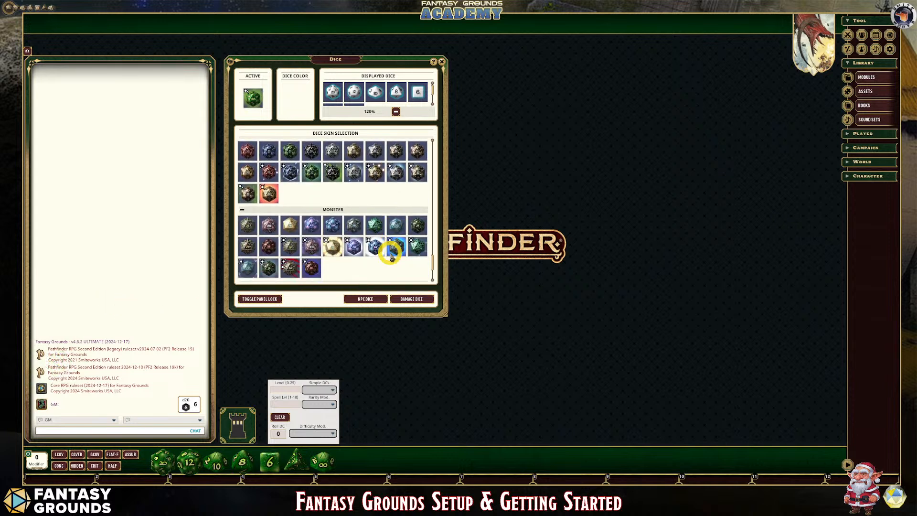
pyautogui.scroll(-2, 387, 246)
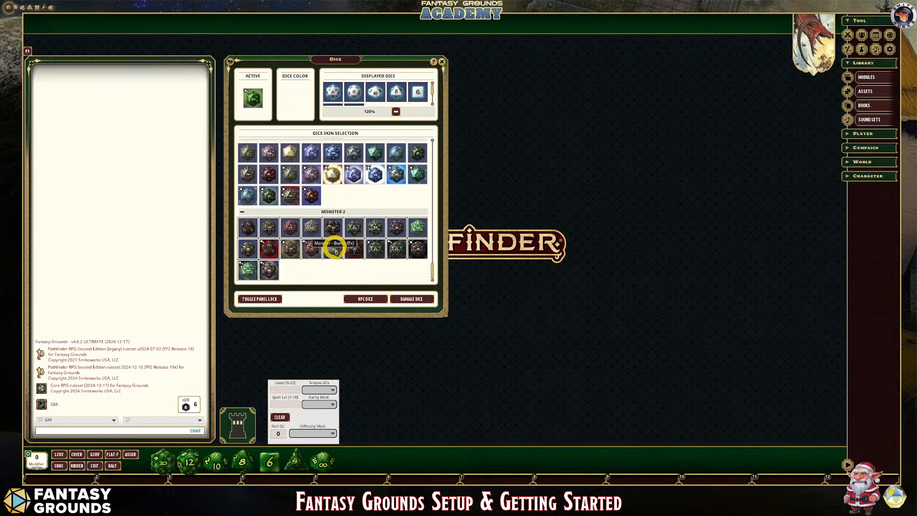
pyautogui.click(333, 249)
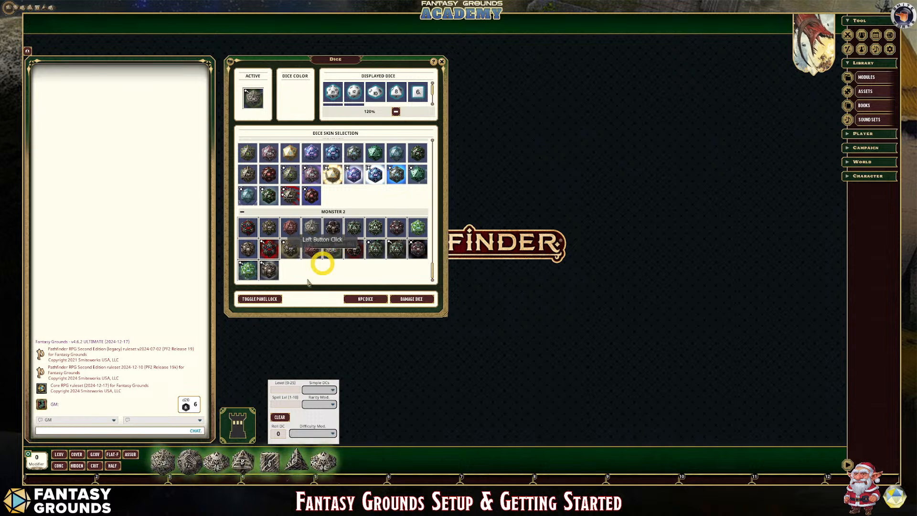
pyautogui.moveTo(162, 460); pyautogui.dragTo(207, 328)
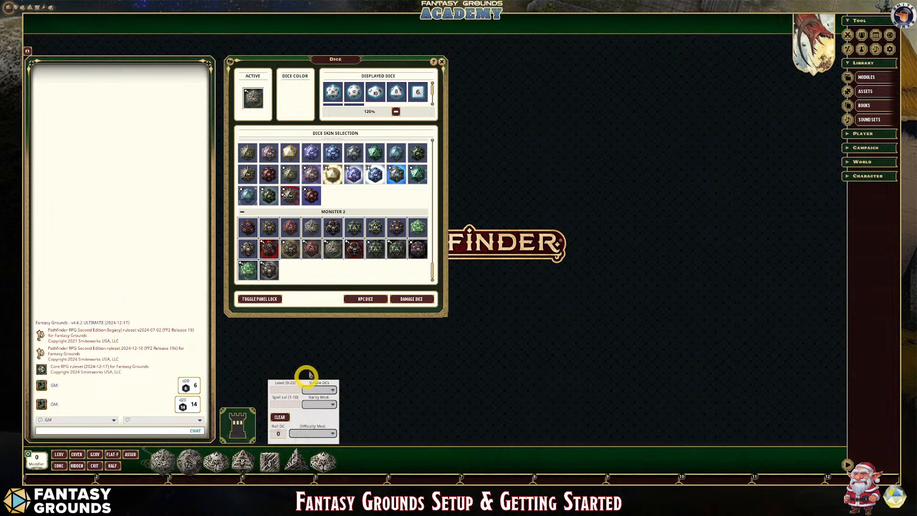
# Try a dark Monster 2 skin and the glowing black-and-green Elemental Basics skin, and roll a d20 with the latter.
pyautogui.click(355, 249)
pyautogui.scroll(3, 352, 250)
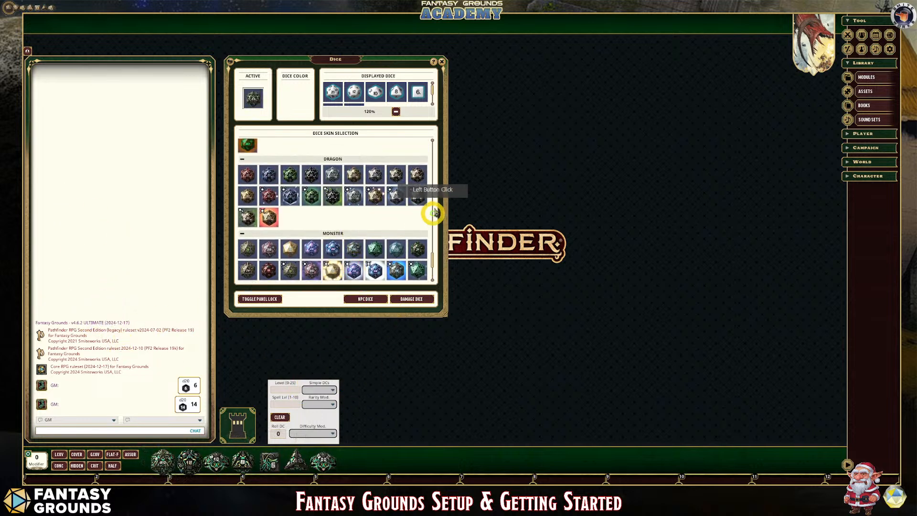
pyautogui.moveTo(431, 256); pyautogui.dragTo(258, 159)
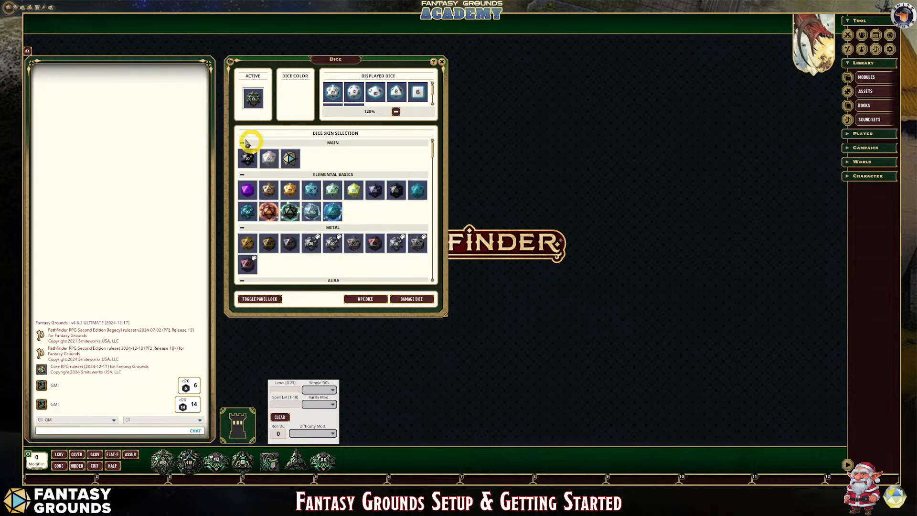
pyautogui.click(288, 212)
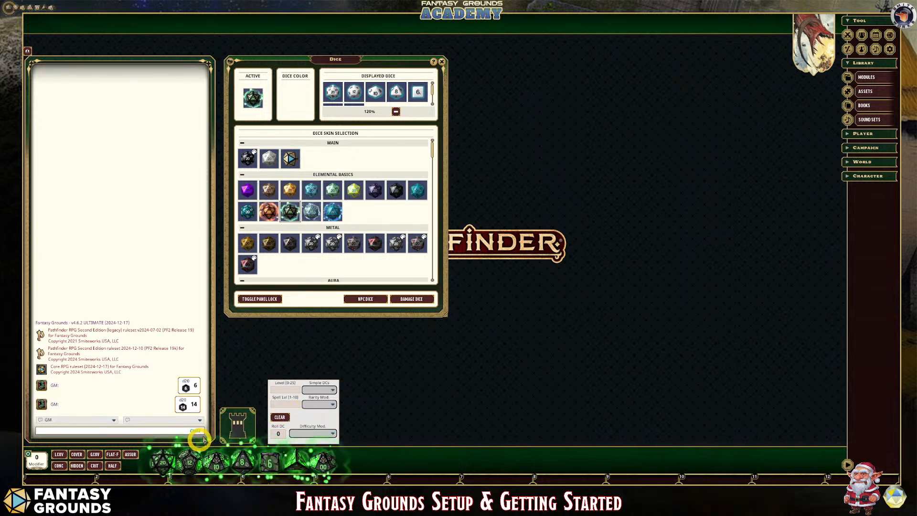
pyautogui.click(185, 461)
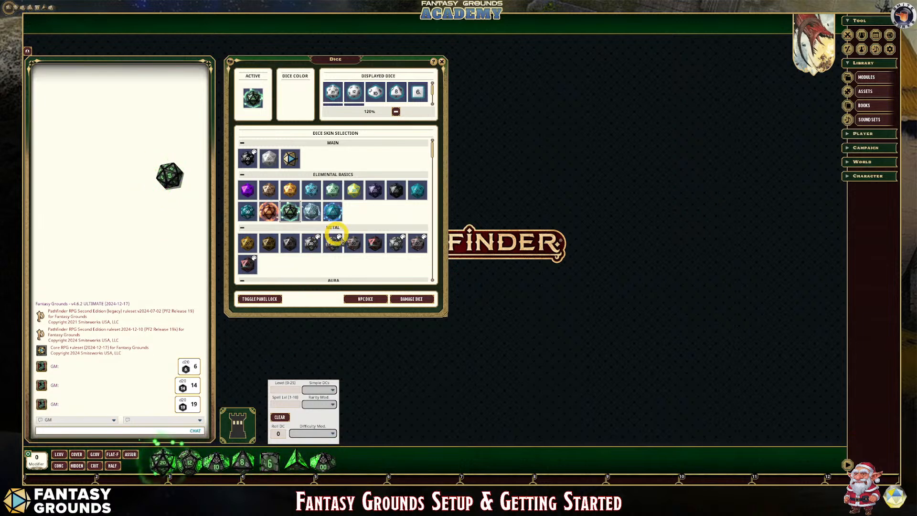
# Try the first customizable skins in the Annulus of Focus (FX) and Knots of Fate groups.
pyautogui.scroll(-2, 345, 232)
pyautogui.scroll(-5, 345, 233)
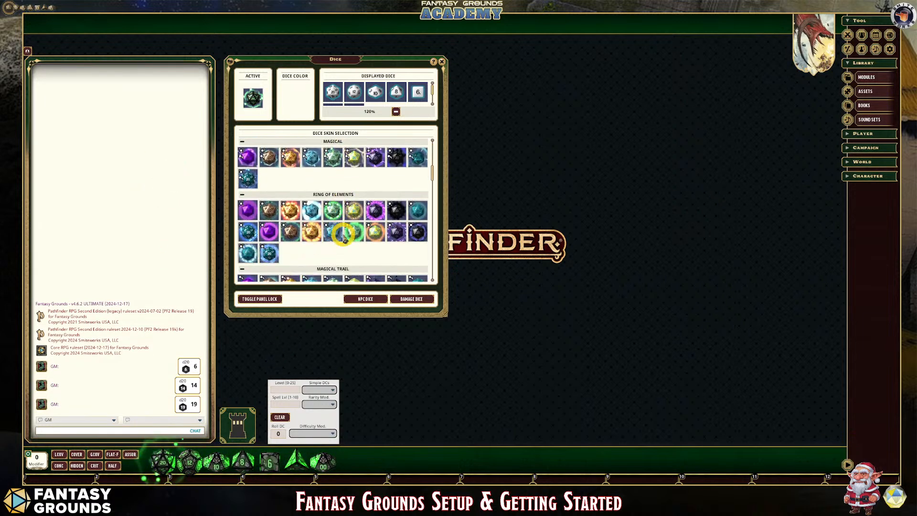
pyautogui.scroll(-1, 343, 238)
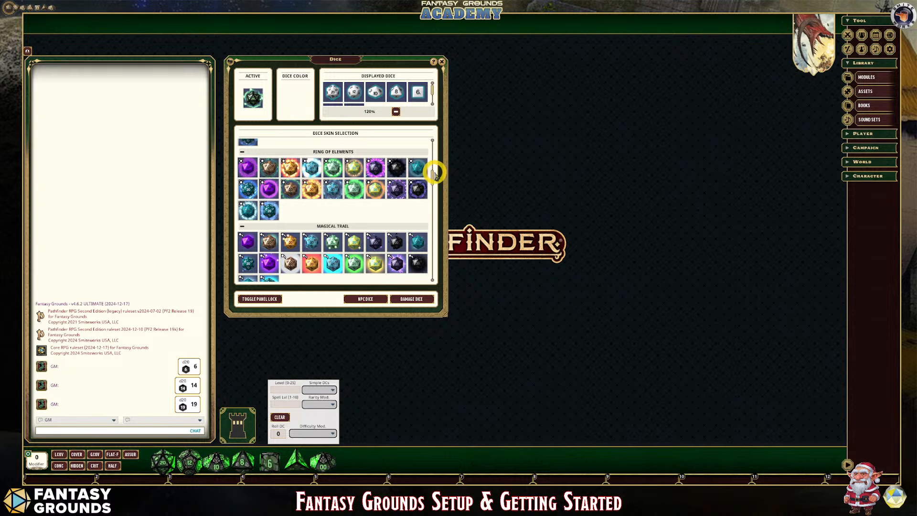
pyautogui.moveTo(433, 174); pyautogui.dragTo(434, 208)
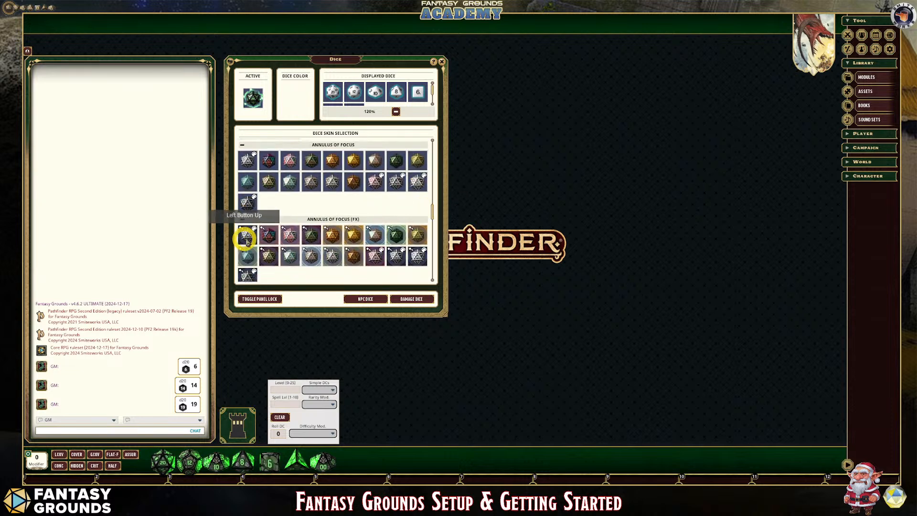
pyautogui.click(245, 237)
pyautogui.scroll(-1, 311, 235)
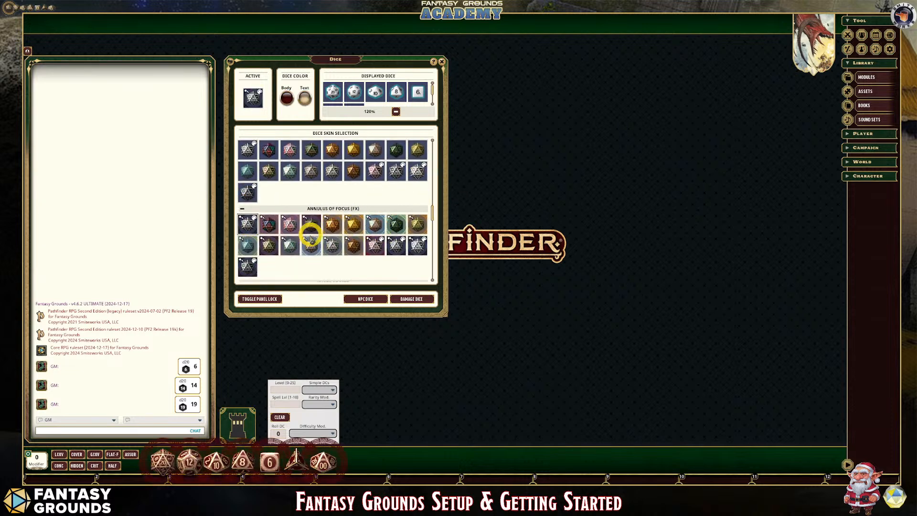
pyautogui.scroll(-1, 309, 239)
pyautogui.click(245, 264)
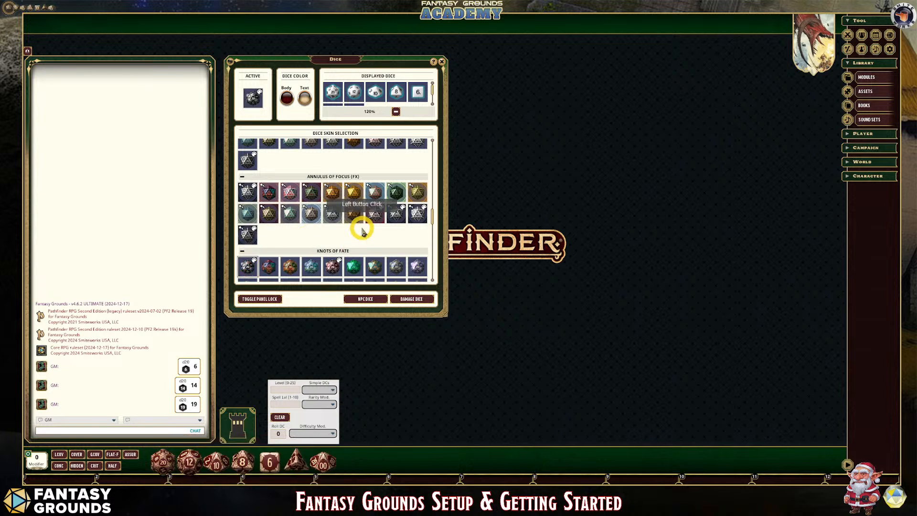
# Reapply the first Knots of Fate (FX) skin, roll a d20 with it, and close the dice window.
pyautogui.scroll(-3, 363, 230)
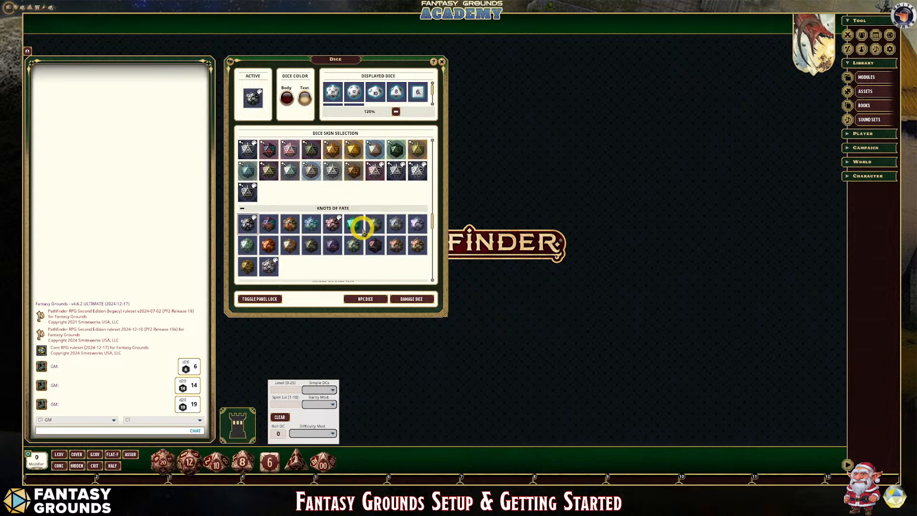
pyautogui.click(245, 237)
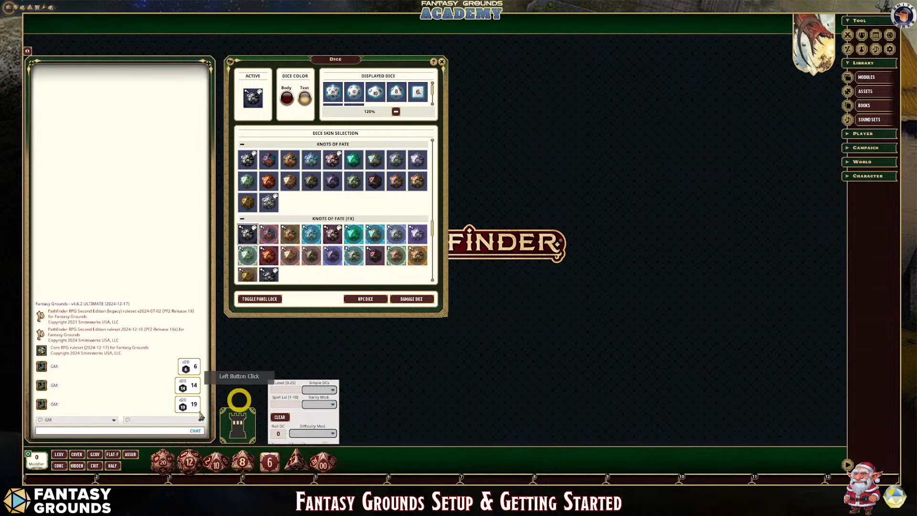
pyautogui.moveTo(165, 456); pyautogui.dragTo(149, 266)
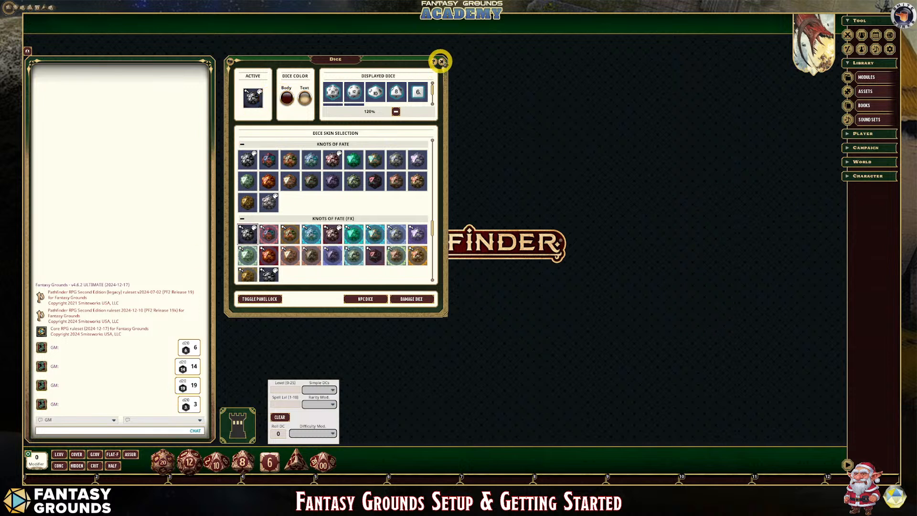
pyautogui.click(442, 62)
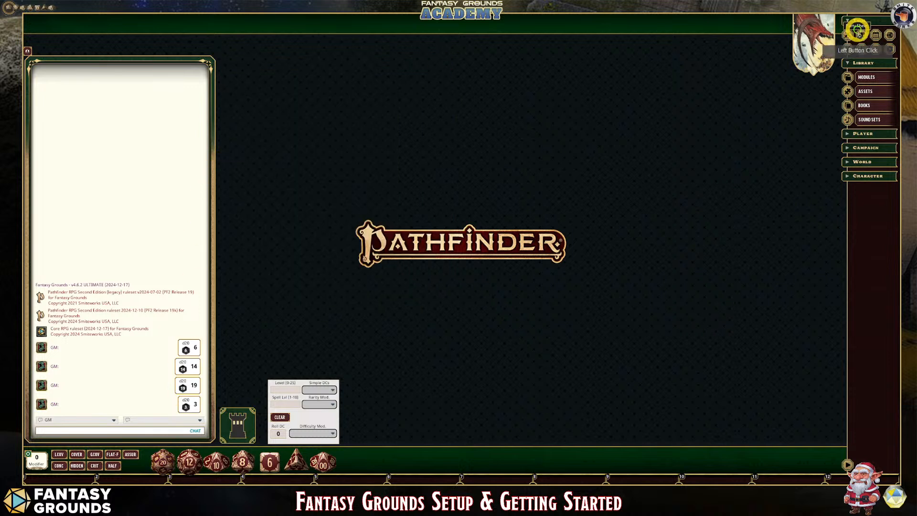
# Review the per-user settings in the campaign Options window, then close it.
pyautogui.click(889, 49)
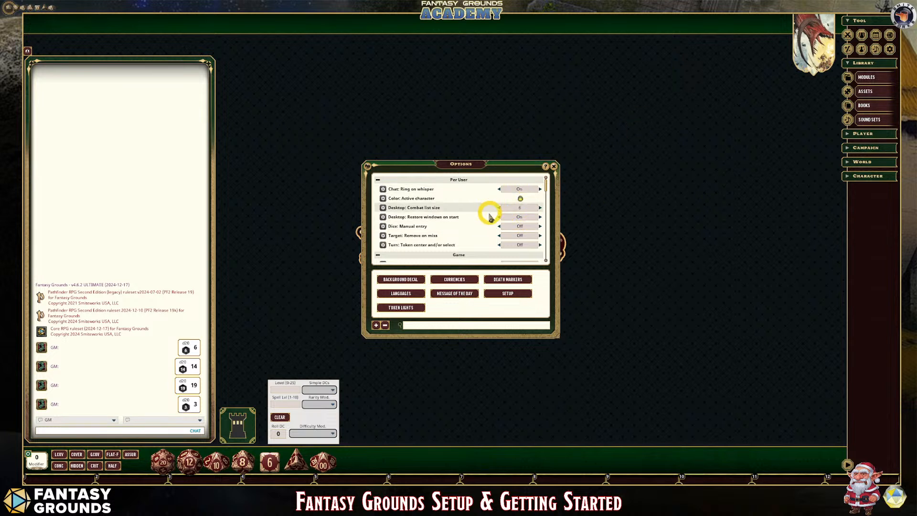
pyautogui.scroll(-2, 495, 205)
pyautogui.scroll(3, 523, 204)
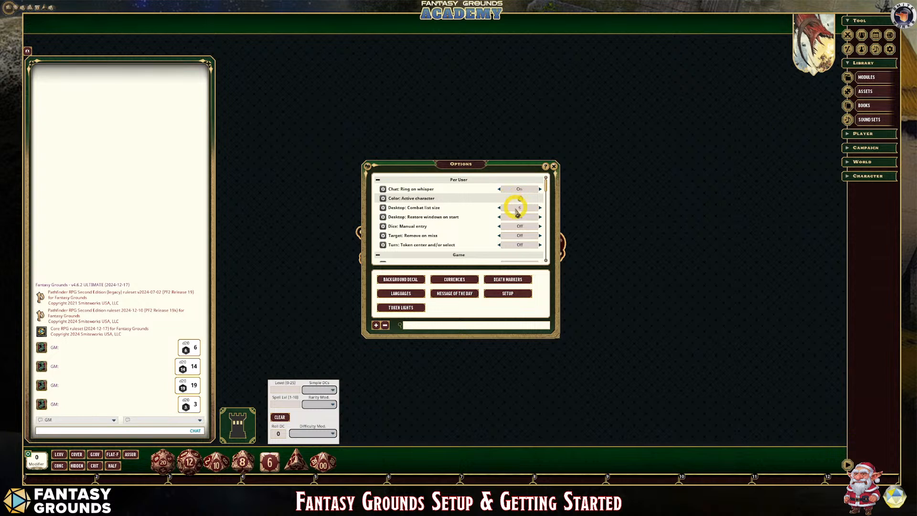
pyautogui.scroll(-5, 517, 211)
pyautogui.click(554, 166)
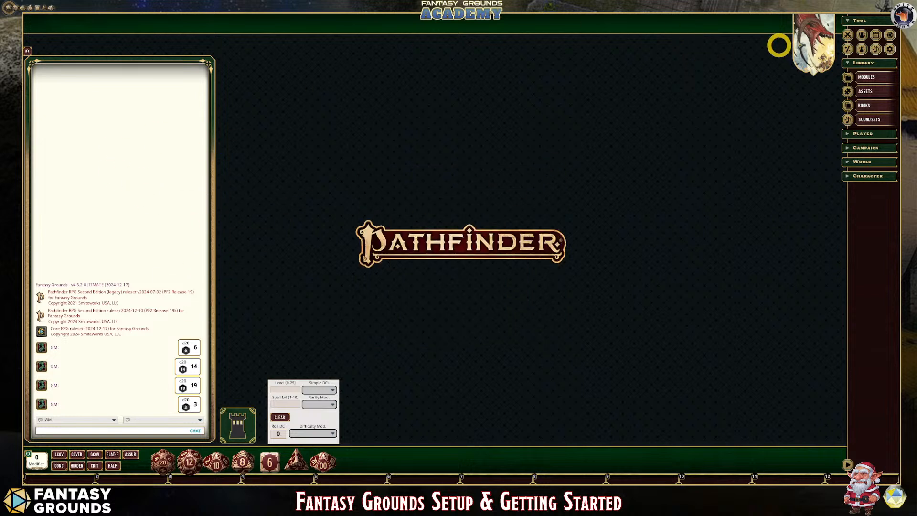
# Open the Combat Tracker and place it over the upper part of the chat window.
pyautogui.click(846, 33)
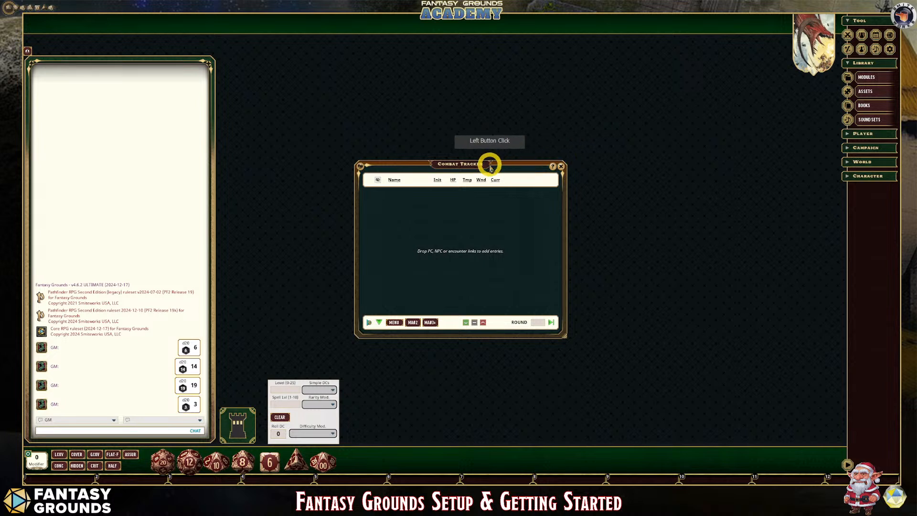
pyautogui.moveTo(489, 164); pyautogui.dragTo(158, 58)
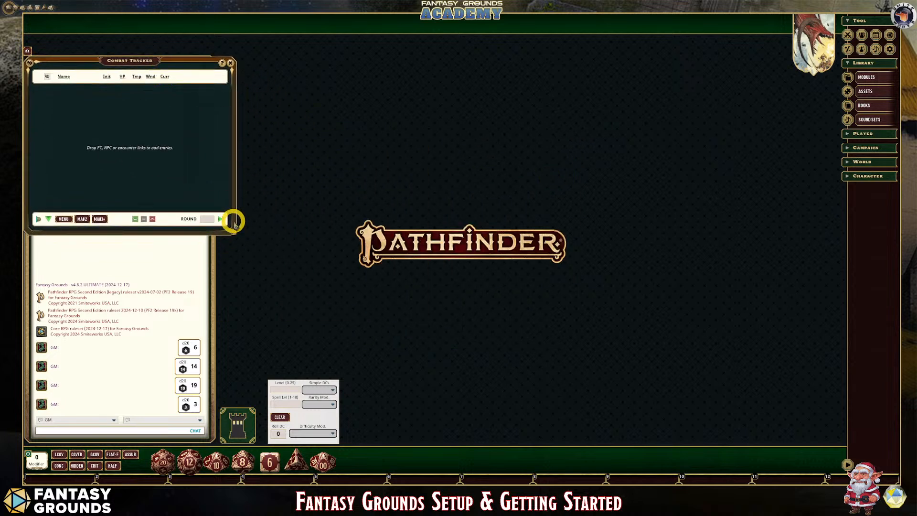
pyautogui.click(210, 219)
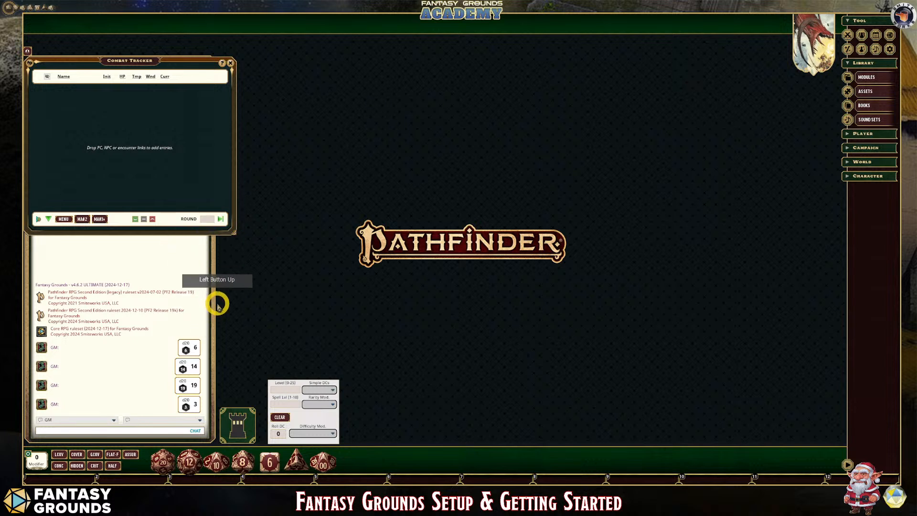
# Unlock the dice tower and chat window, shift the tower toward the DC calculator, and widen the chat window.
pyautogui.rightClick(241, 428)
pyautogui.click(241, 407)
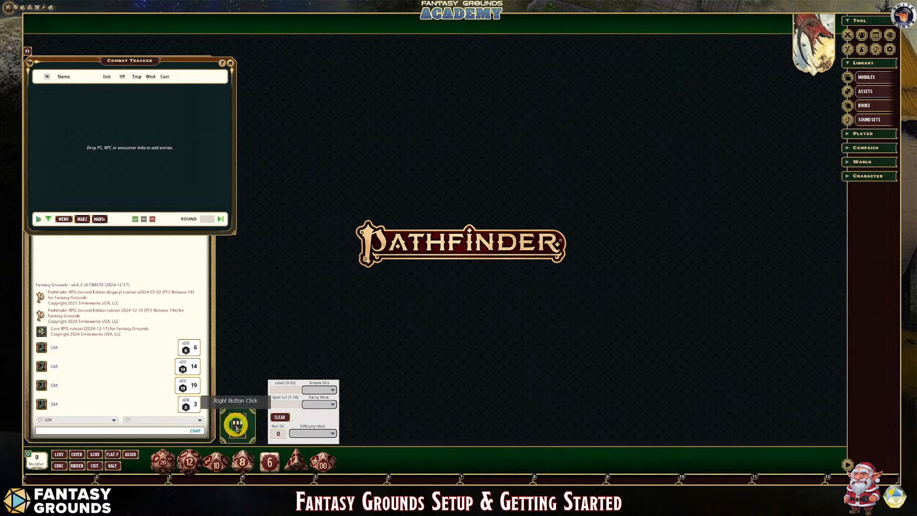
pyautogui.moveTo(237, 425); pyautogui.dragTo(230, 380)
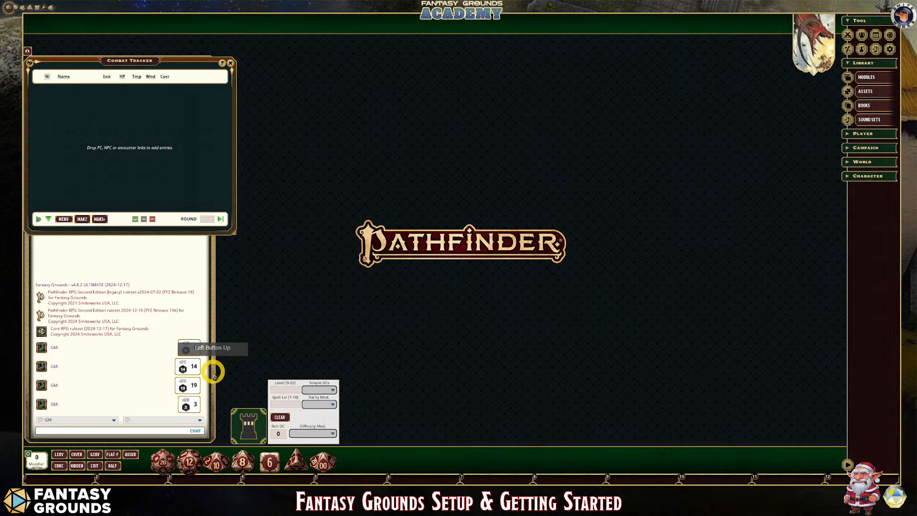
pyautogui.rightClick(212, 371)
pyautogui.click(215, 339)
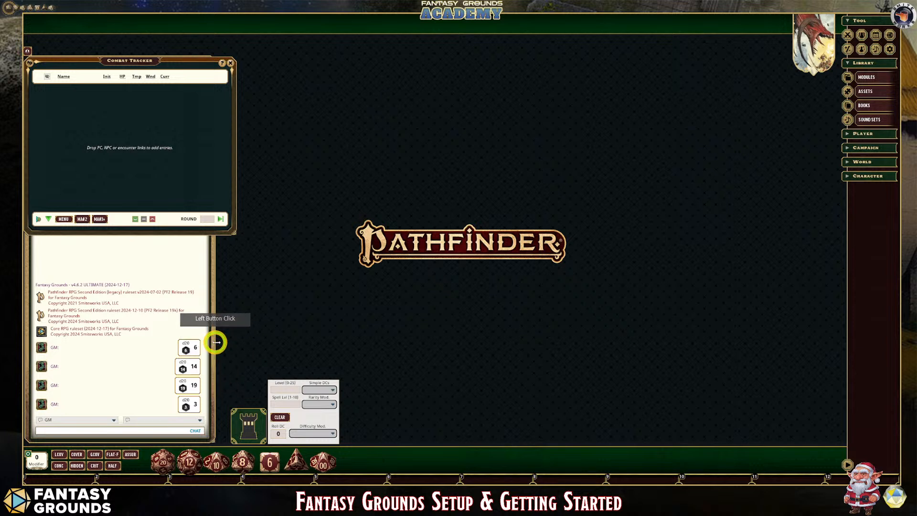
pyautogui.moveTo(214, 342); pyautogui.dragTo(227, 342)
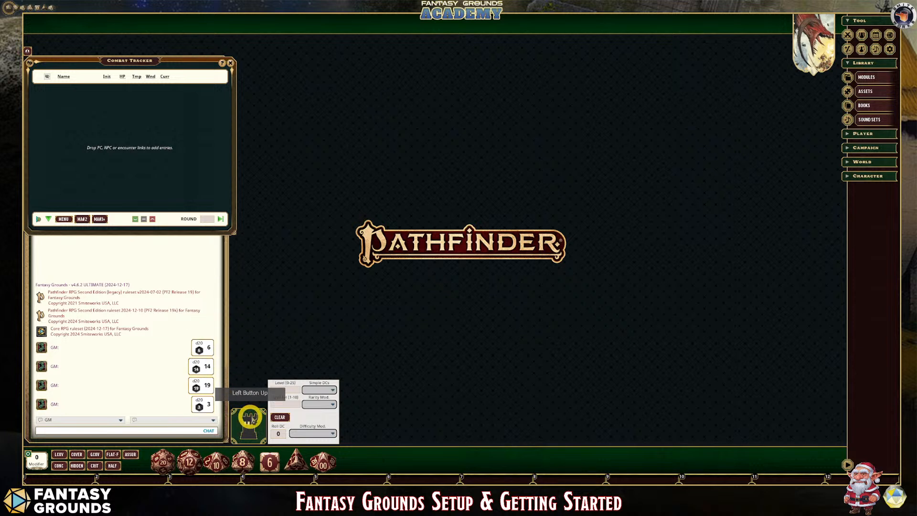
# Lock the dice tower and chat window in place and align the Combat Tracker above the chat.
pyautogui.rightClick(248, 420)
pyautogui.rightClick(221, 259)
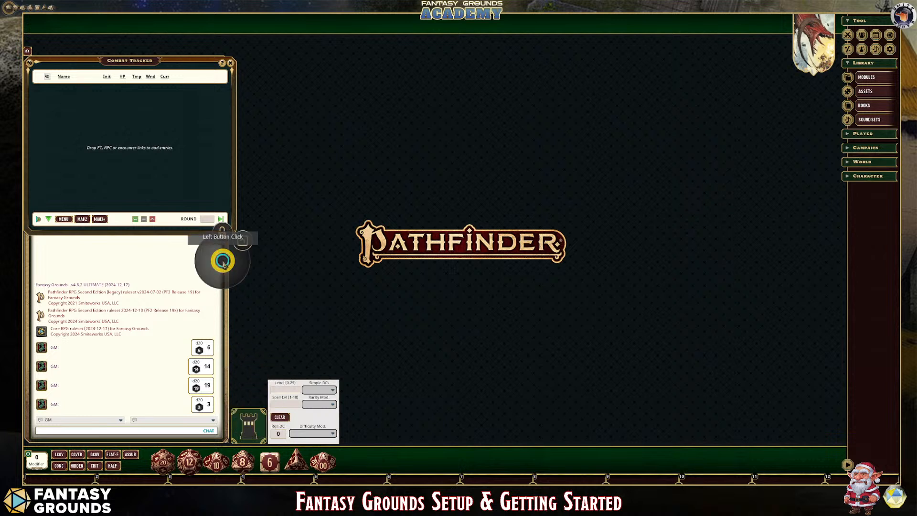
pyautogui.click(223, 229)
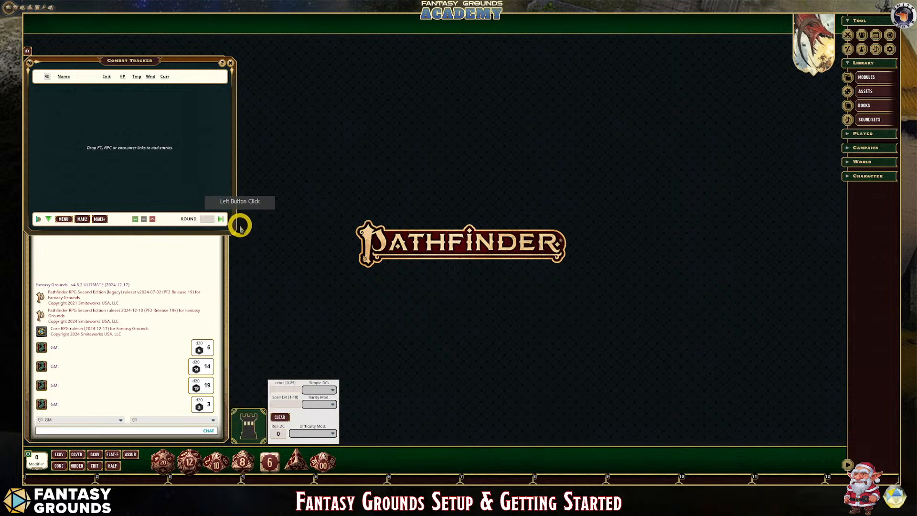
pyautogui.click(228, 226)
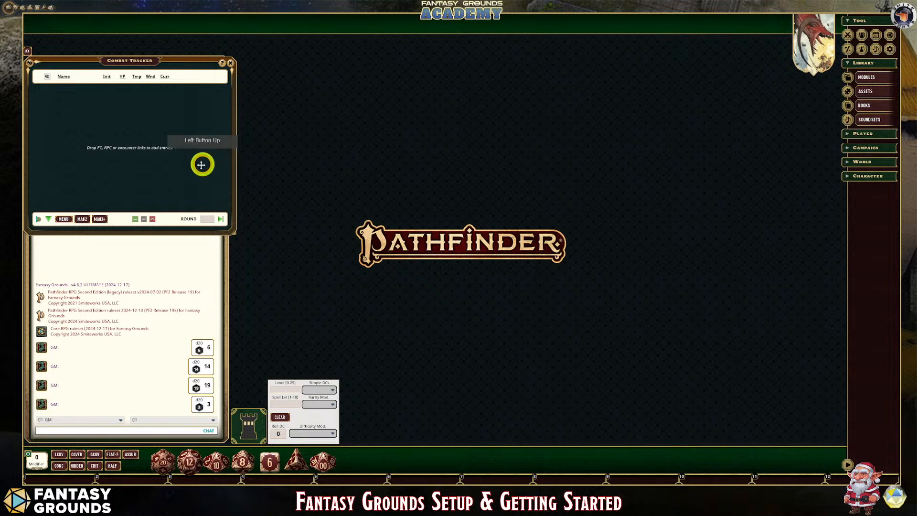
pyautogui.moveTo(203, 166); pyautogui.dragTo(204, 165)
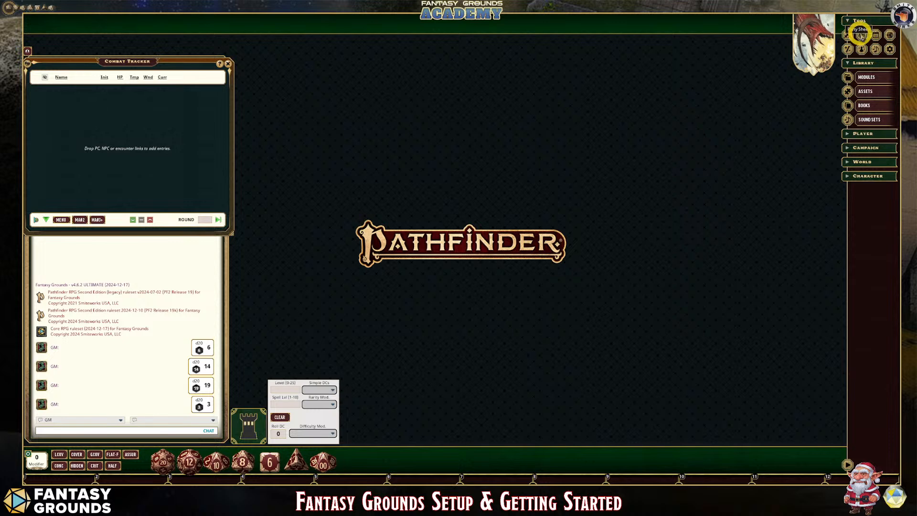
# View the empty Party Sheet beside the Combat Tracker, then close it.
pyautogui.click(862, 35)
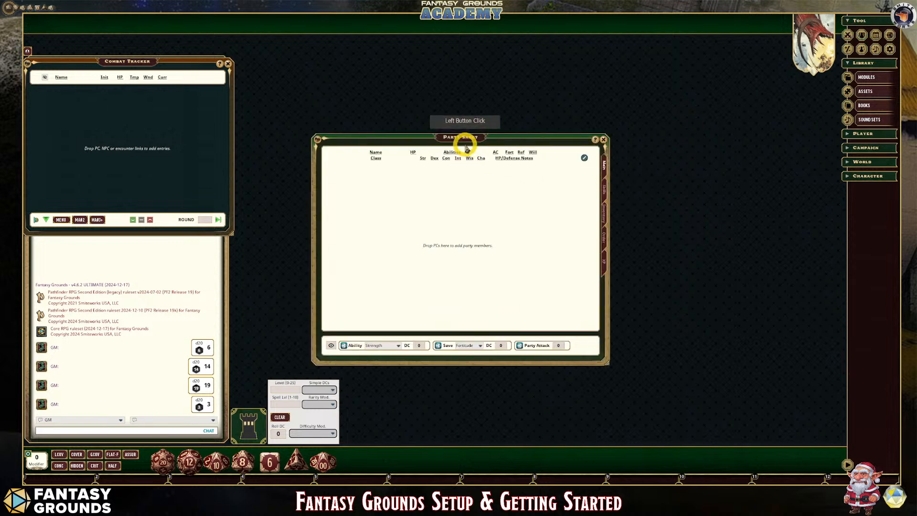
pyautogui.moveTo(463, 143); pyautogui.dragTo(399, 55)
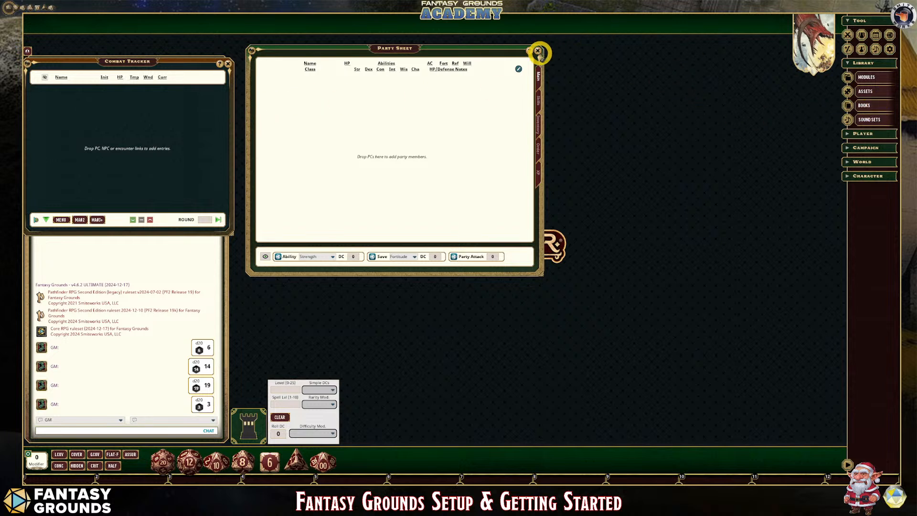
pyautogui.click(538, 52)
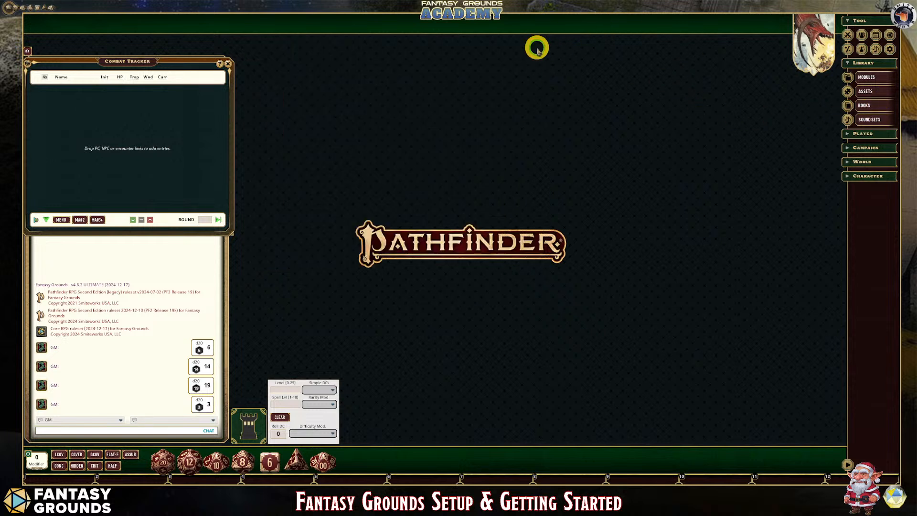
# Open the pregenerated character import list from Character Selection, position it beside the Combat Tracker, and make it taller.
pyautogui.click(870, 137)
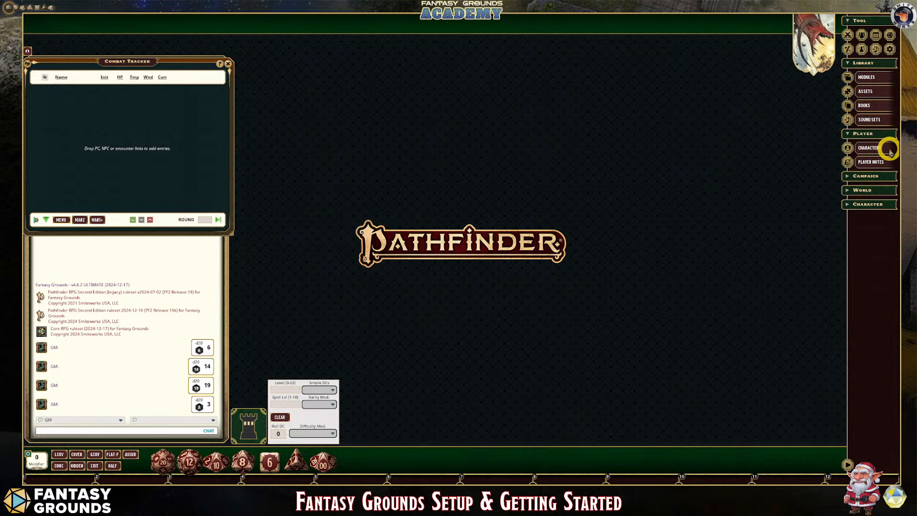
pyautogui.click(889, 150)
pyautogui.moveTo(466, 188); pyautogui.dragTo(381, 75)
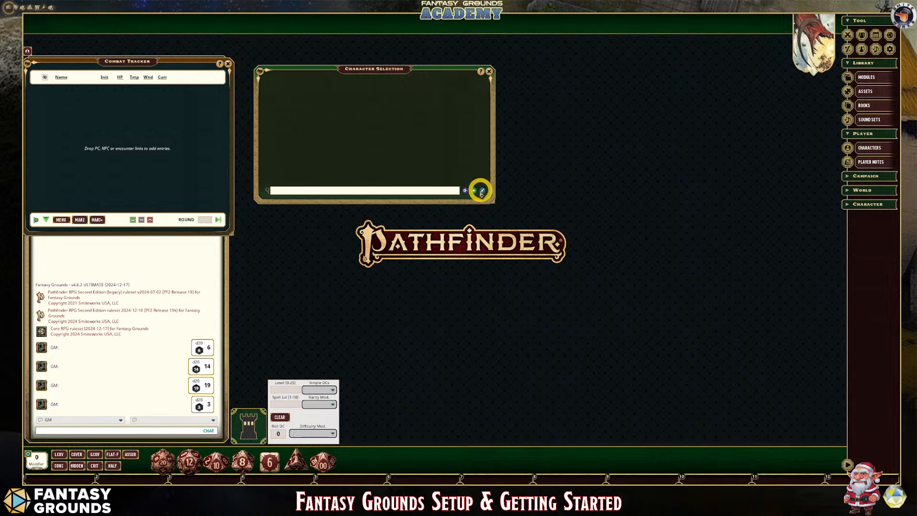
pyautogui.click(466, 191)
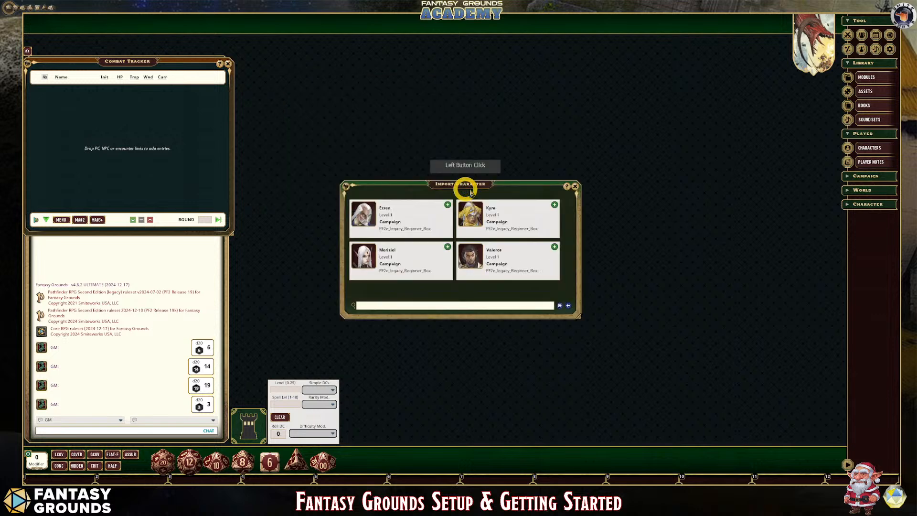
pyautogui.moveTo(486, 183); pyautogui.dragTo(410, 45)
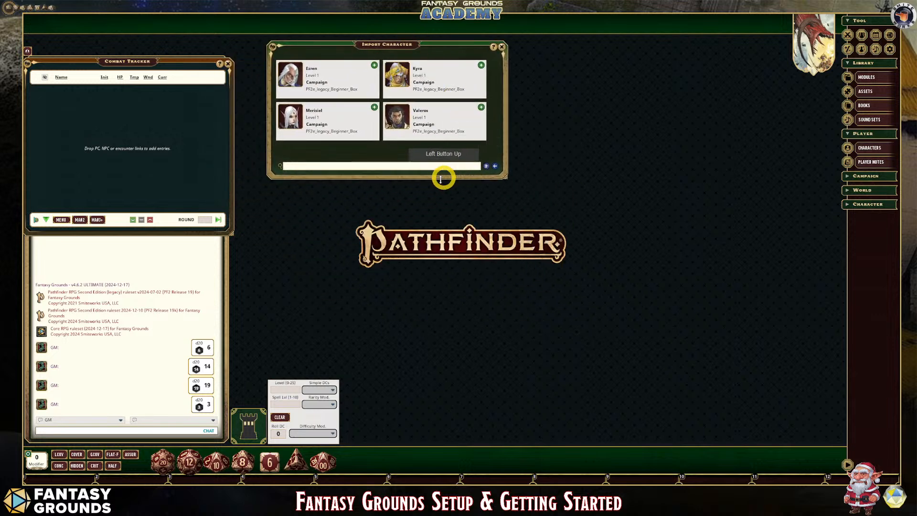
pyautogui.moveTo(441, 179); pyautogui.dragTo(456, 310)
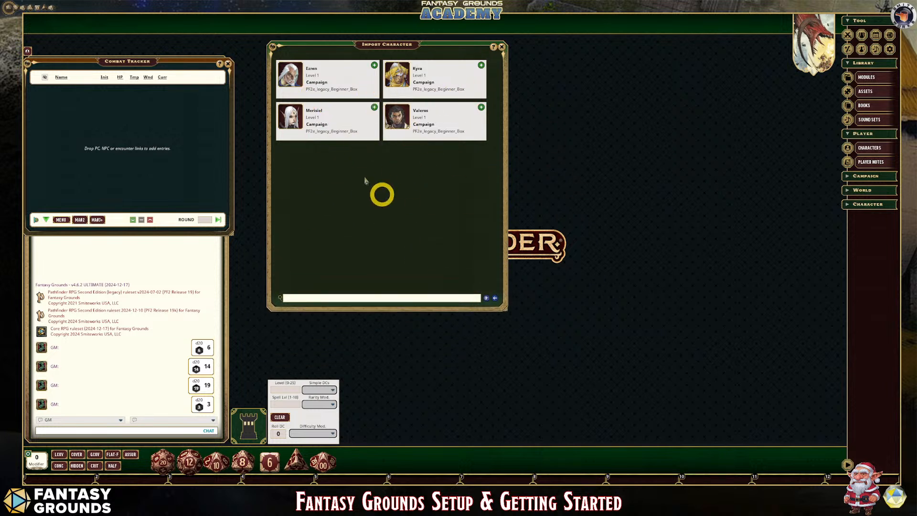
# Import the pregenerated characters Ezren, Kyra, Merisiel and Valeros into the campaign and close the import list.
pyautogui.click(375, 65)
pyautogui.click(480, 65)
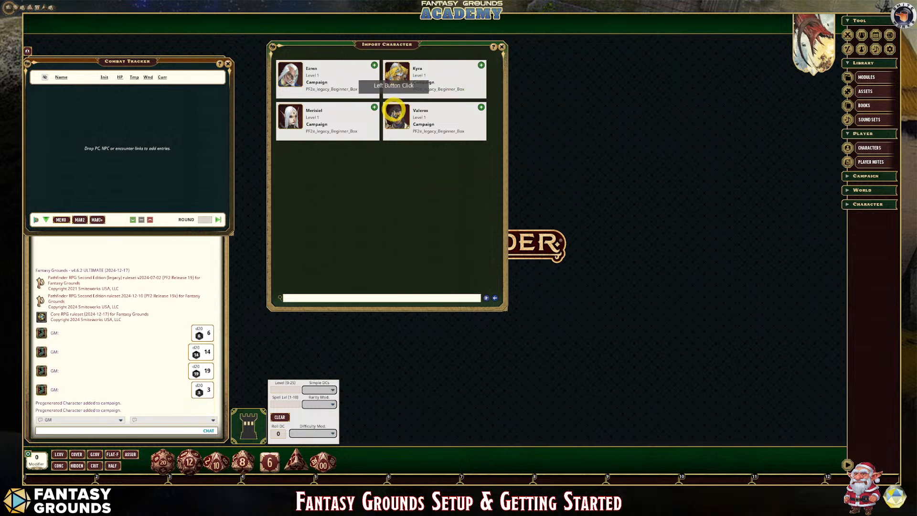
pyautogui.click(374, 107)
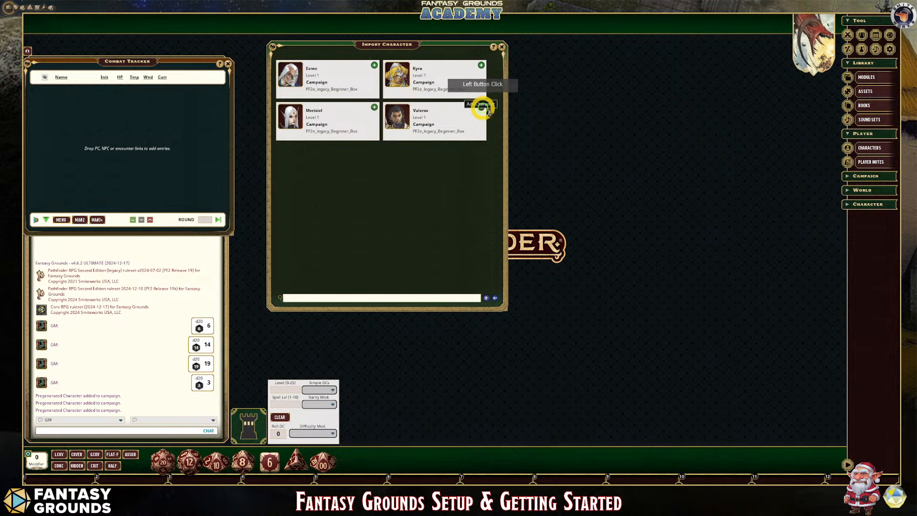
pyautogui.click(482, 107)
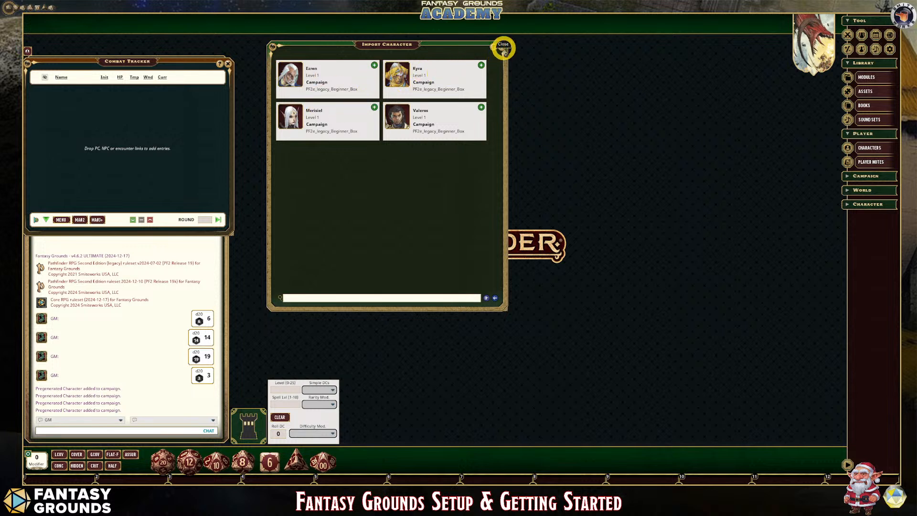
pyautogui.click(503, 48)
# Open Character Selection and Ezren's sheet beside the Combat Tracker, and activate Ezren as the GM's character.
pyautogui.click(866, 145)
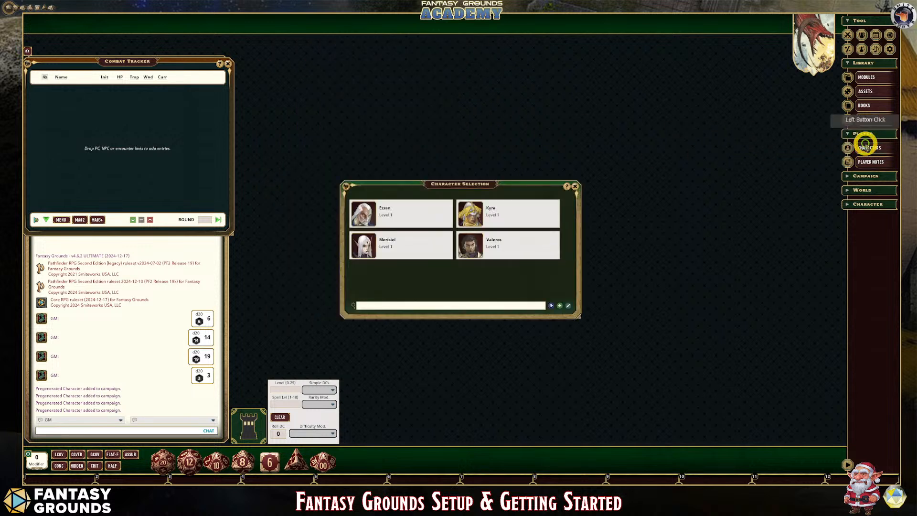
pyautogui.moveTo(449, 180); pyautogui.dragTo(352, 73)
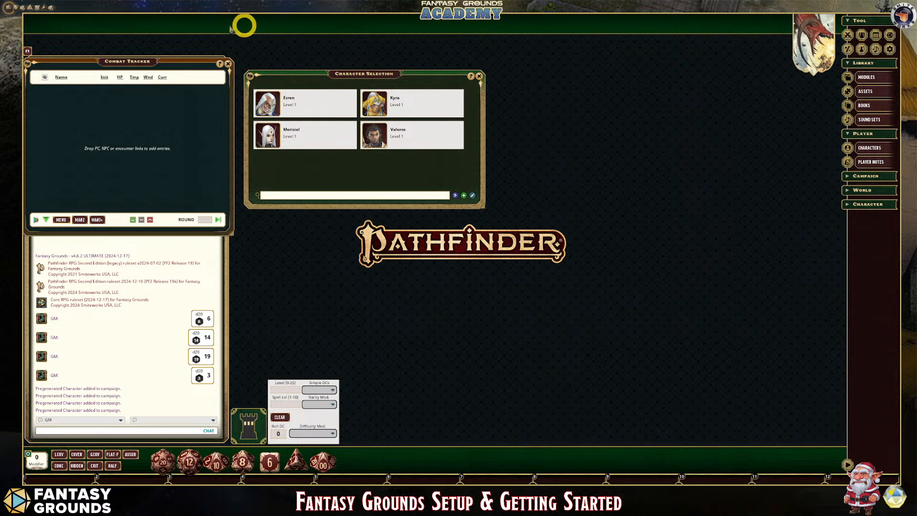
pyautogui.click(268, 105)
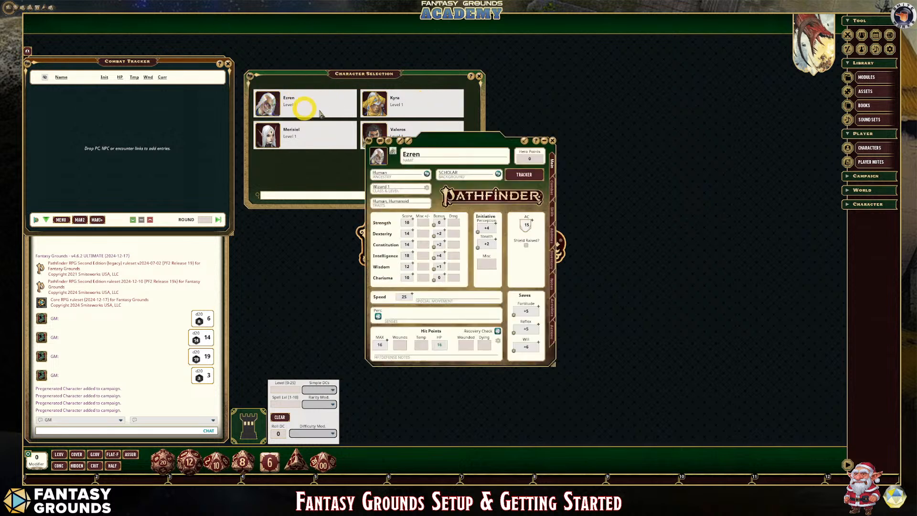
pyautogui.moveTo(446, 142); pyautogui.dragTo(336, 139)
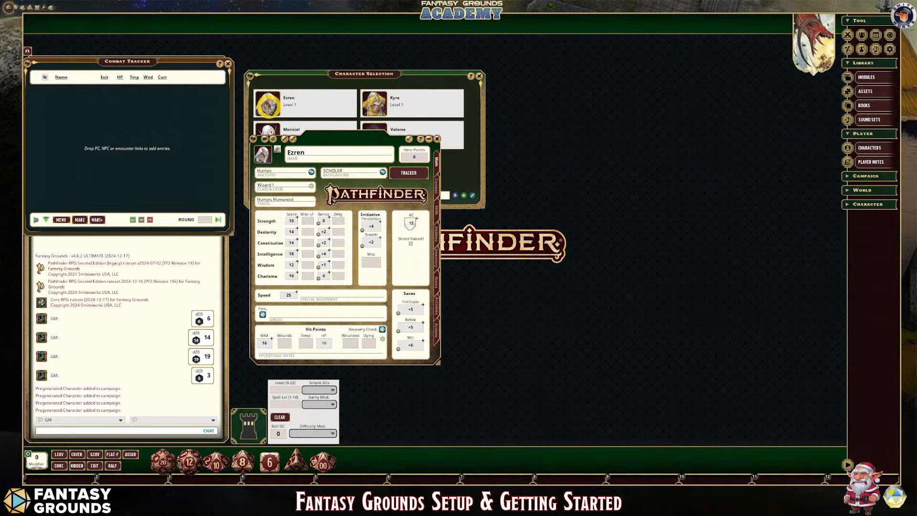
pyautogui.click(270, 105)
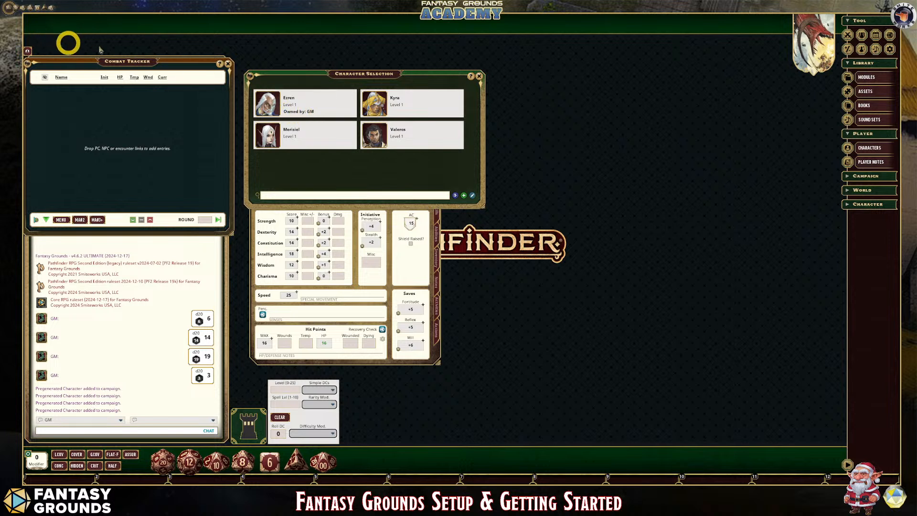
# Add Ezren, Merisiel, Kyra and Valeros from Character Selection to the Combat Tracker.
pyautogui.moveTo(276, 102); pyautogui.dragTo(117, 118)
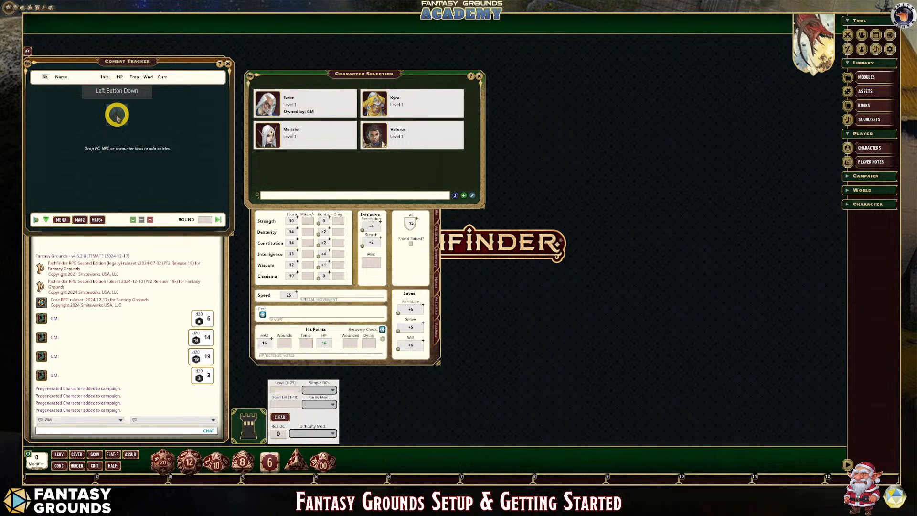
pyautogui.moveTo(262, 130); pyautogui.dragTo(149, 139)
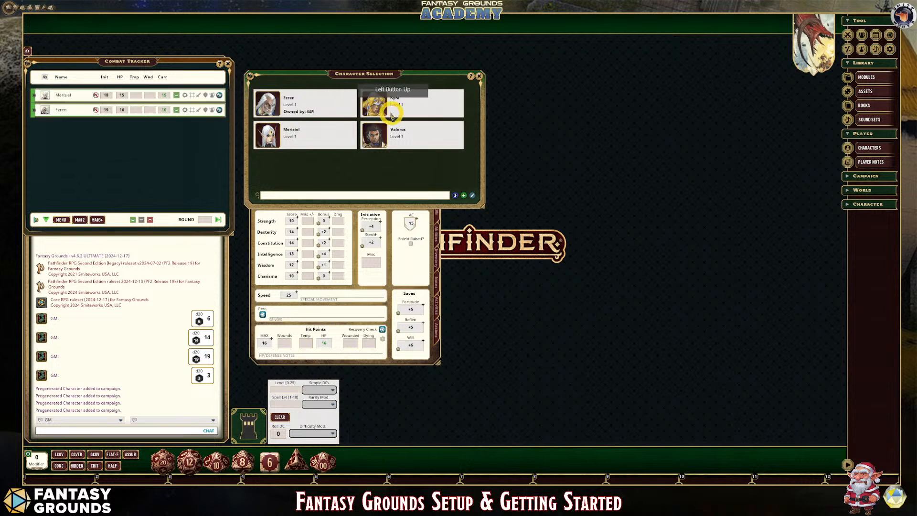
pyautogui.moveTo(382, 108); pyautogui.dragTo(150, 154)
pyautogui.moveTo(373, 132); pyautogui.dragTo(139, 170)
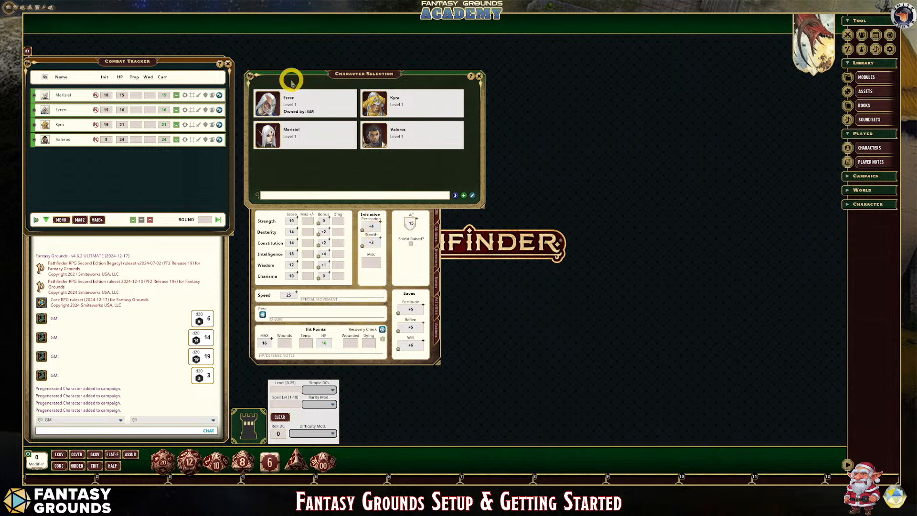
# Move Character Selection clear of Ezren's sheet and release the GM's ownership of Ezren.
pyautogui.moveTo(300, 79); pyautogui.dragTo(508, 95)
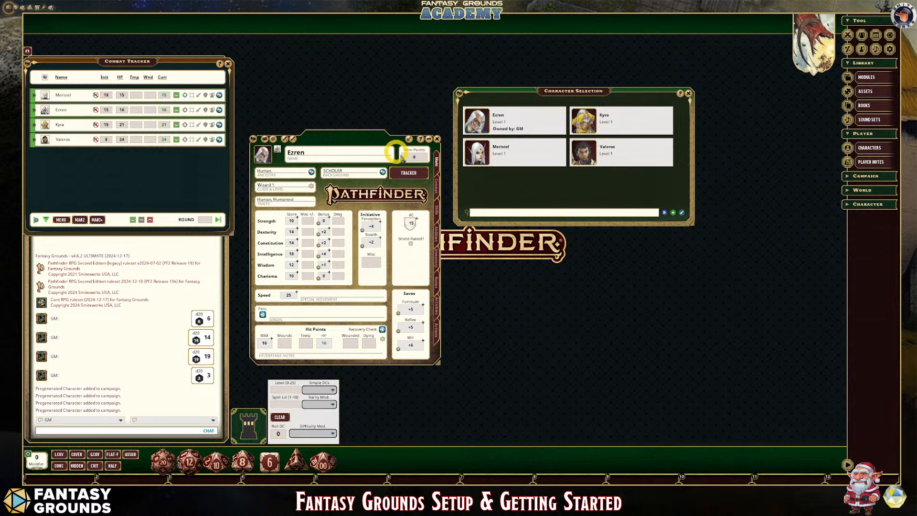
pyautogui.rightClick(480, 121)
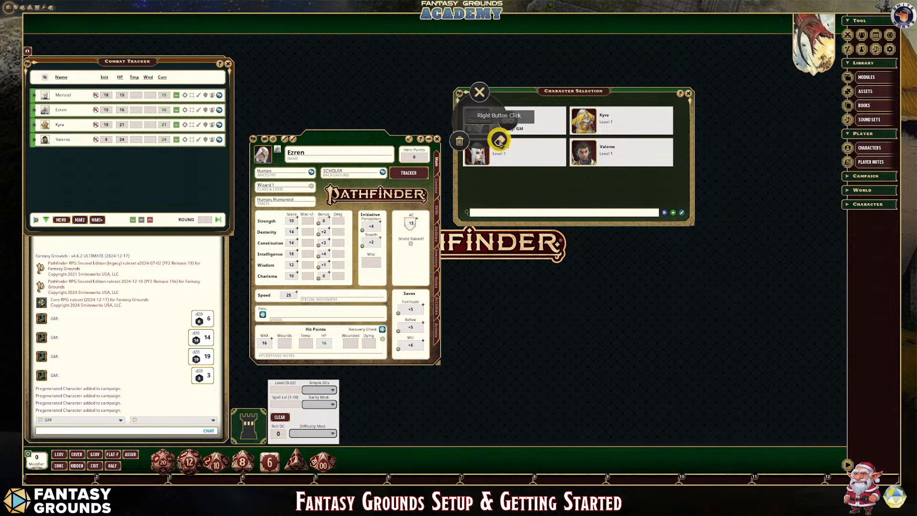
pyautogui.click(498, 140)
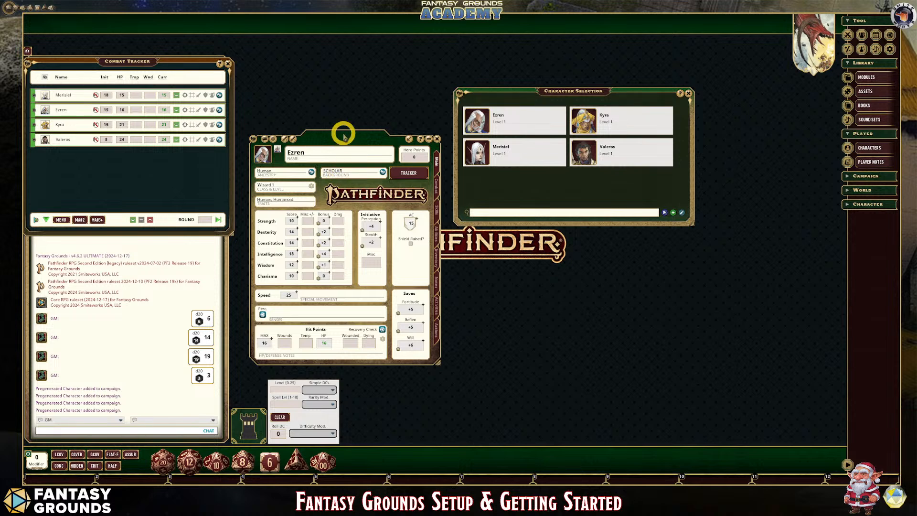
# Close Ezren's character sheet and the Character Selection window.
pyautogui.moveTo(342, 132); pyautogui.dragTo(344, 64)
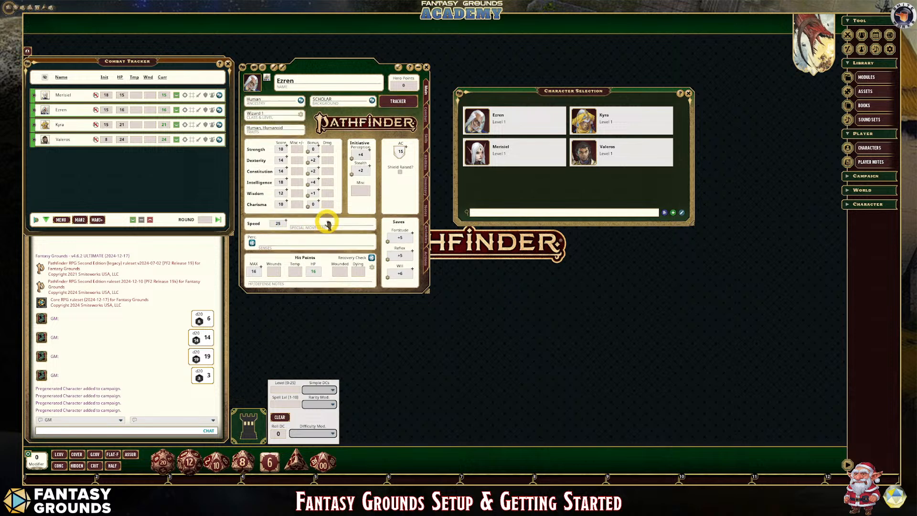
pyautogui.click(427, 67)
pyautogui.moveTo(549, 91); pyautogui.dragTo(346, 58)
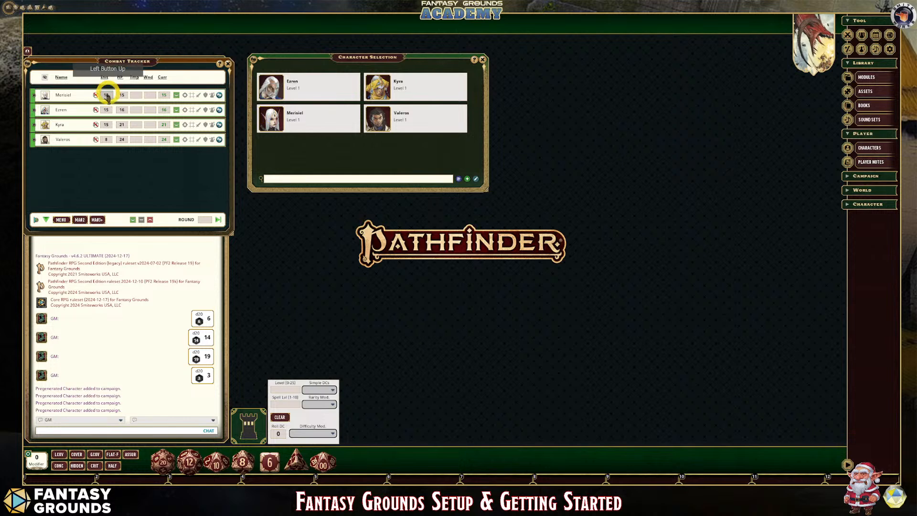
pyautogui.click(484, 60)
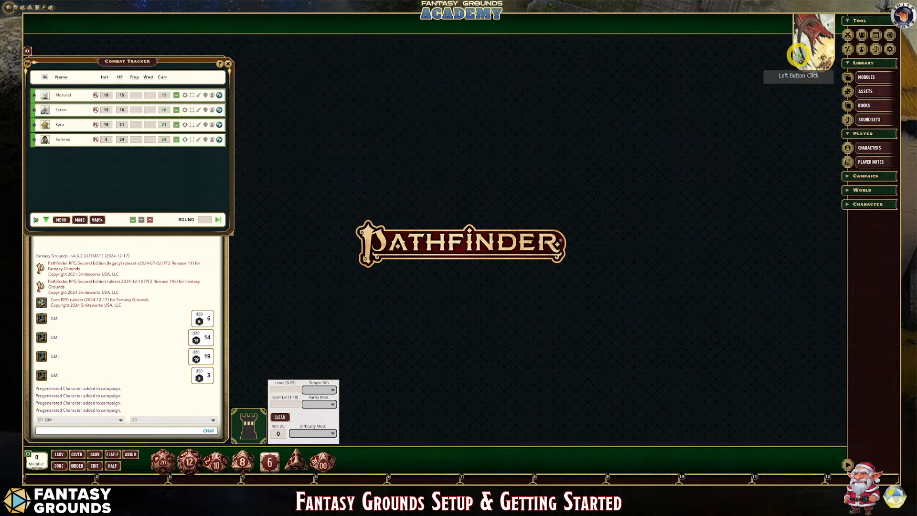
# Open the Party Sheet beside the Combat Tracker and add Ezren, Kyra, Merisiel and Valeros as party members.
pyautogui.click(862, 47)
pyautogui.click(862, 47)
pyautogui.click(874, 41)
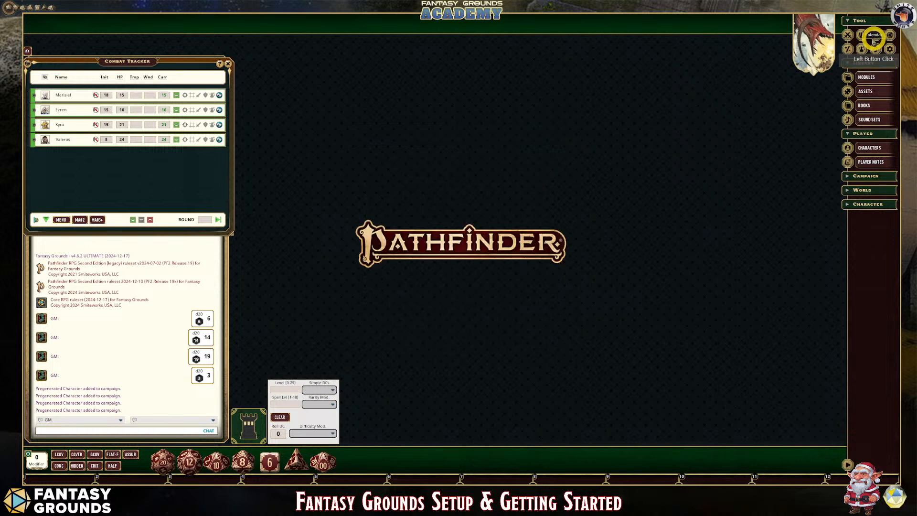
pyautogui.click(859, 34)
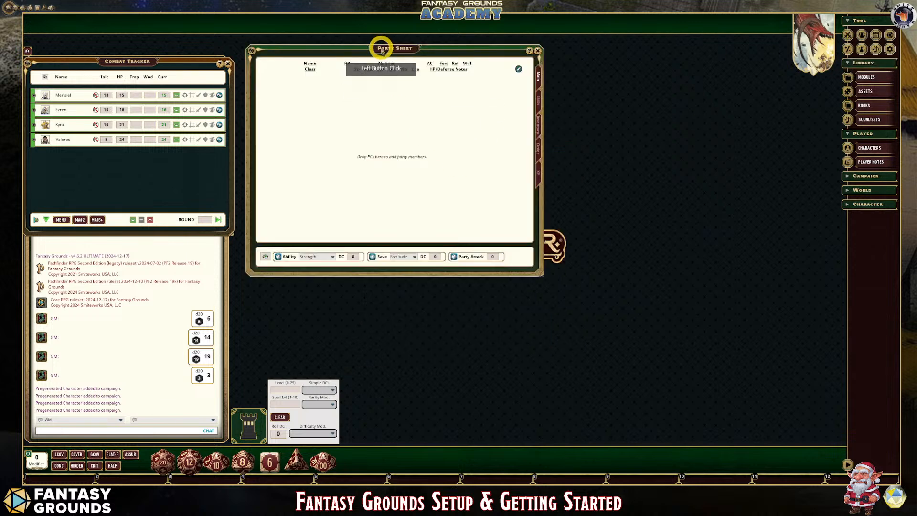
pyautogui.moveTo(381, 45); pyautogui.dragTo(375, 58)
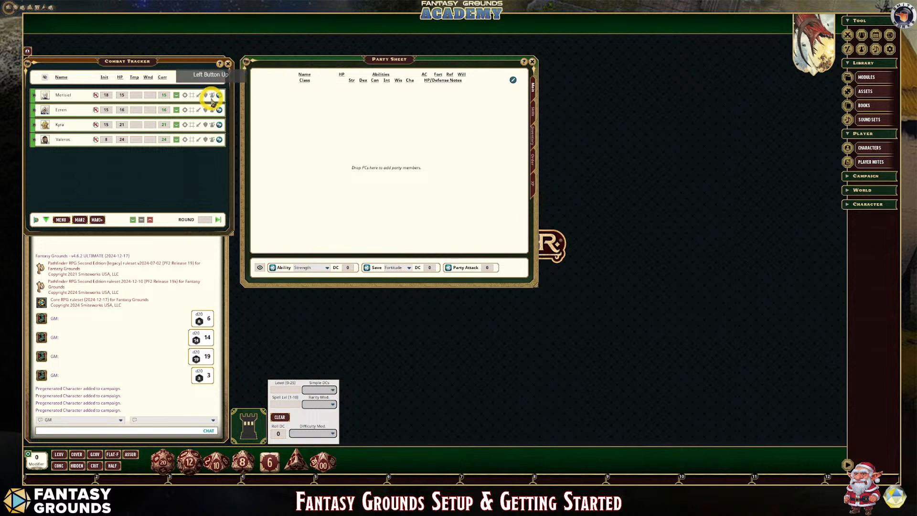
pyautogui.moveTo(220, 95); pyautogui.dragTo(293, 119)
pyautogui.moveTo(219, 124); pyautogui.dragTo(289, 157)
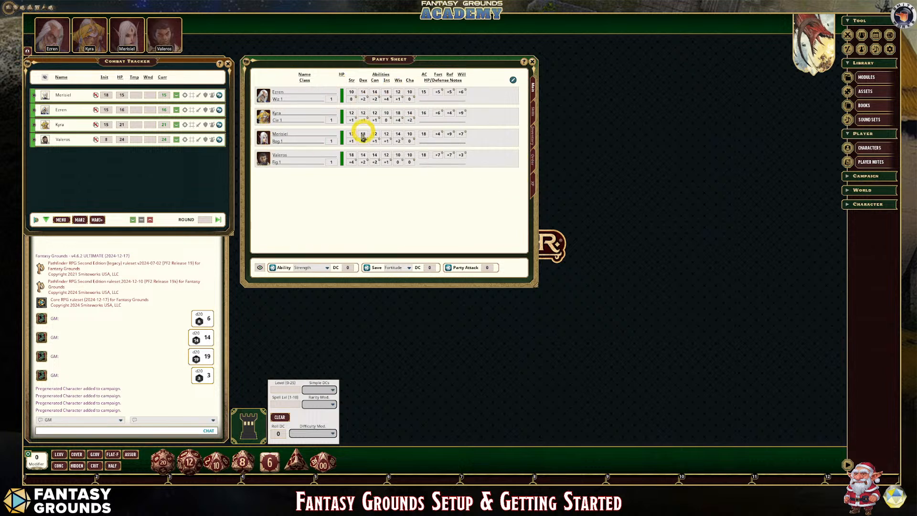
# Look through the Party Sheet's skills, inventory and order pages.
pyautogui.click(532, 118)
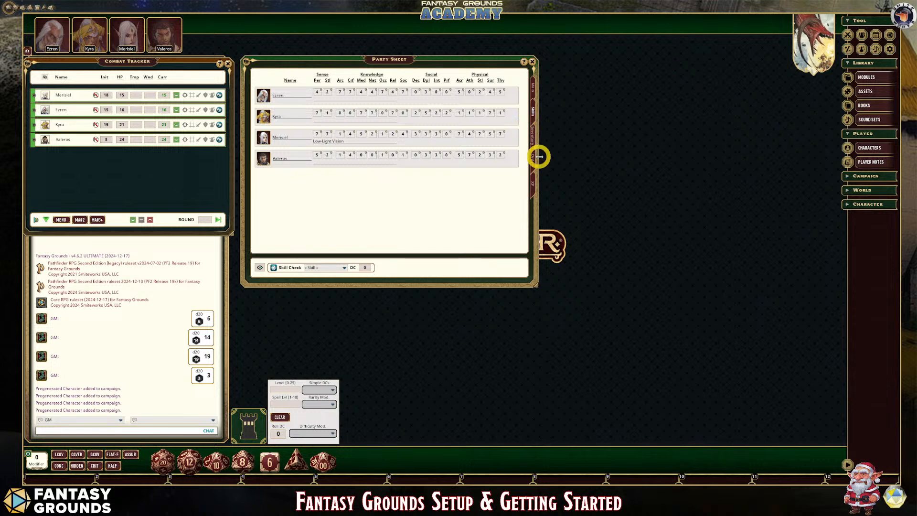
pyautogui.click(534, 134)
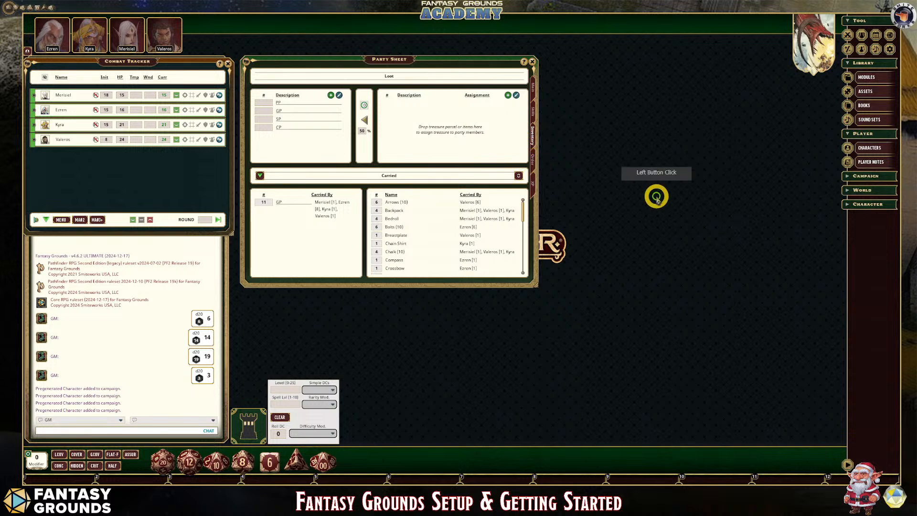
pyautogui.click(532, 160)
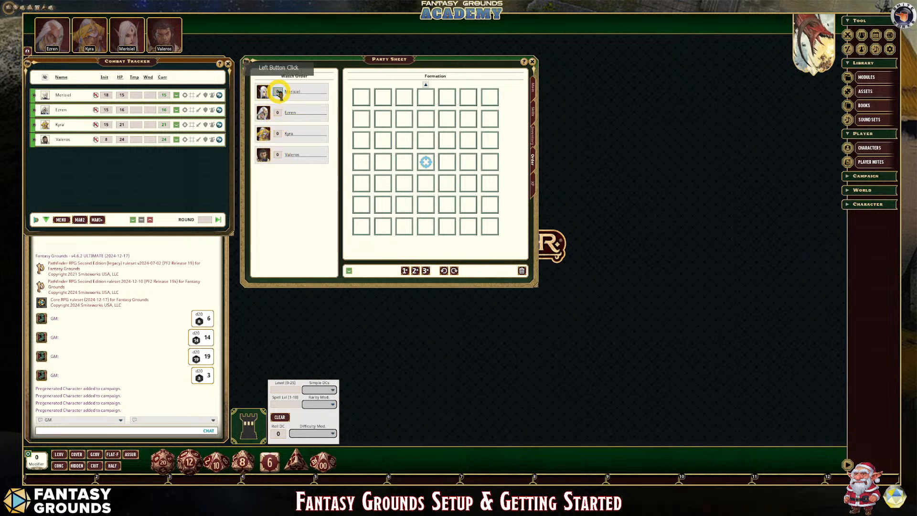
# Set the party's watch order to Valeros 1, Ezren 2, Kyra 3 and Merisiel 4.
pyautogui.click(277, 156)
pyautogui.write('1')
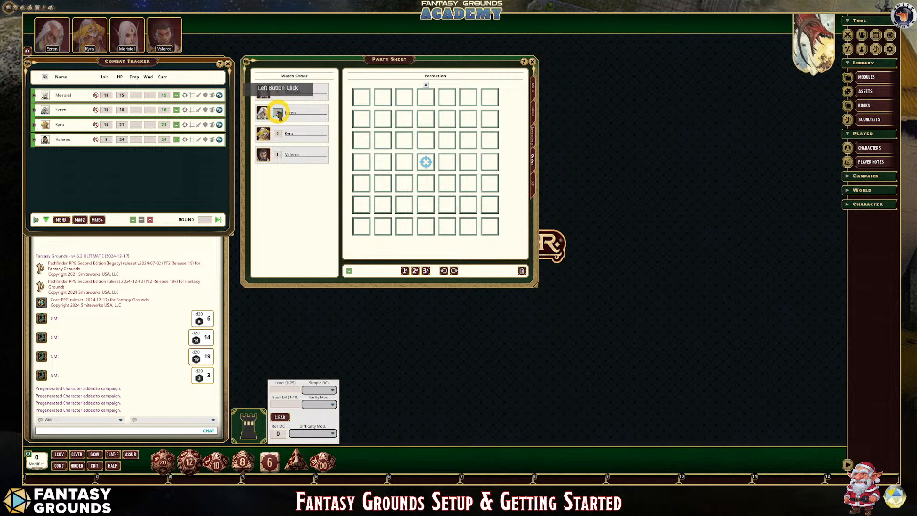
pyautogui.write('2')
pyautogui.click(277, 92)
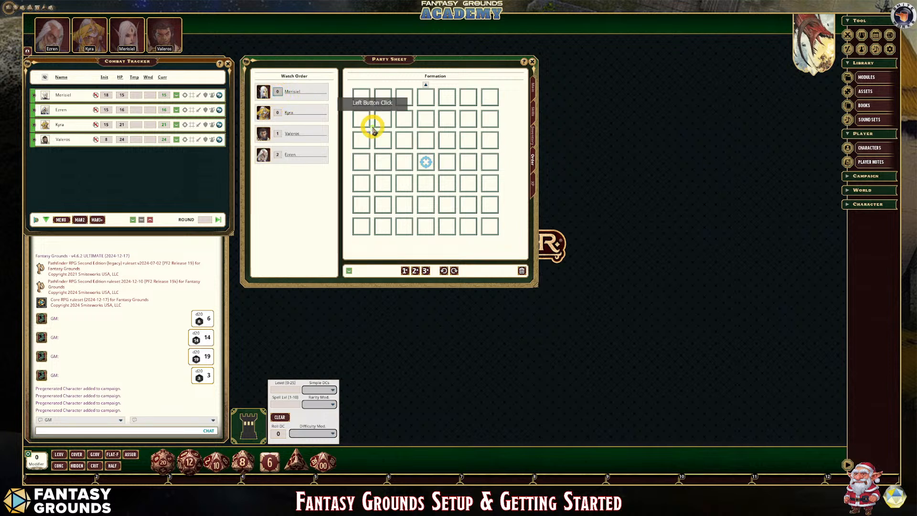
pyautogui.write('4')
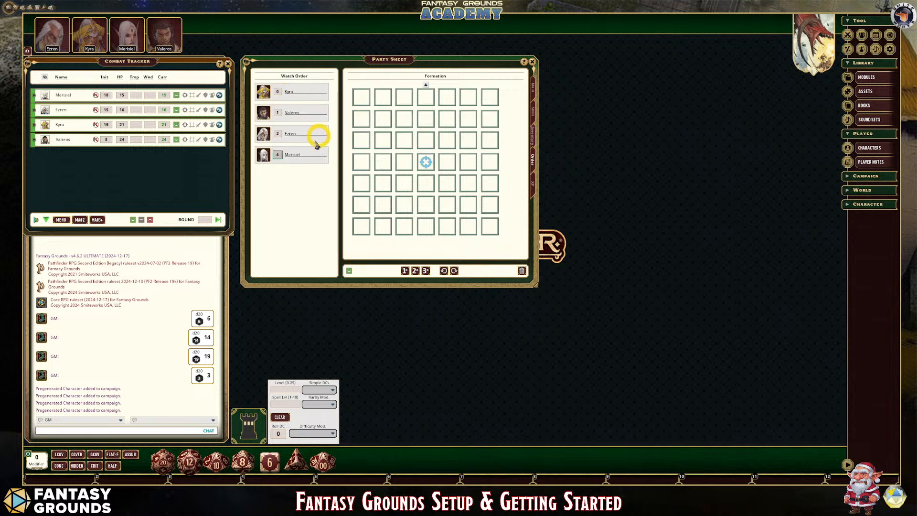
pyautogui.click(278, 92)
pyautogui.write('3')
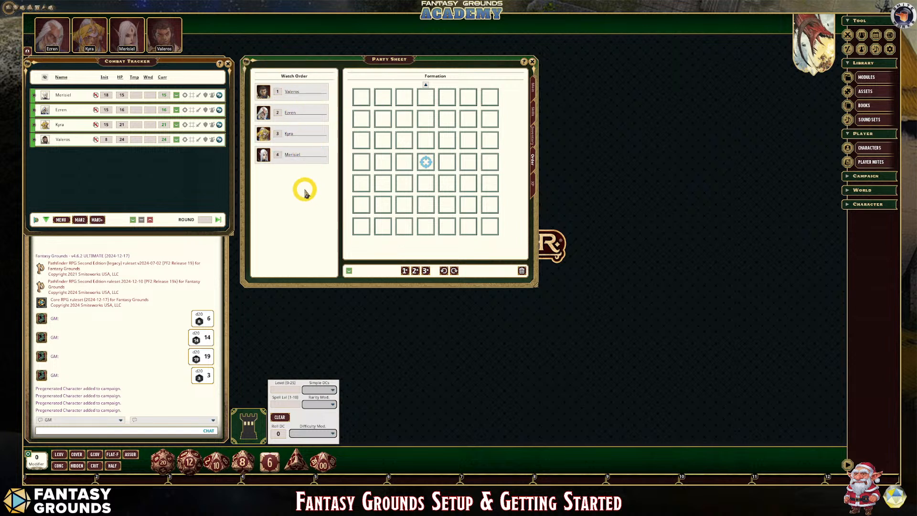
pyautogui.click(292, 81)
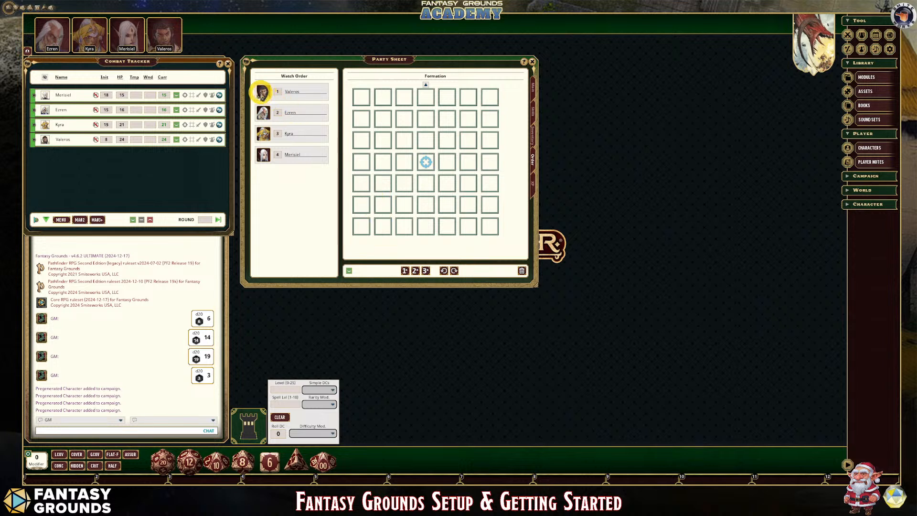
# Place Valeros, Ezren, Kyra and Merisiel front to back in the formation grid's middle column, with one empty square before Merisiel.
pyautogui.moveTo(262, 92); pyautogui.dragTo(426, 118)
pyautogui.moveTo(263, 112); pyautogui.dragTo(425, 140)
pyautogui.moveTo(262, 133); pyautogui.dragTo(426, 162)
pyautogui.moveTo(263, 154); pyautogui.dragTo(426, 205)
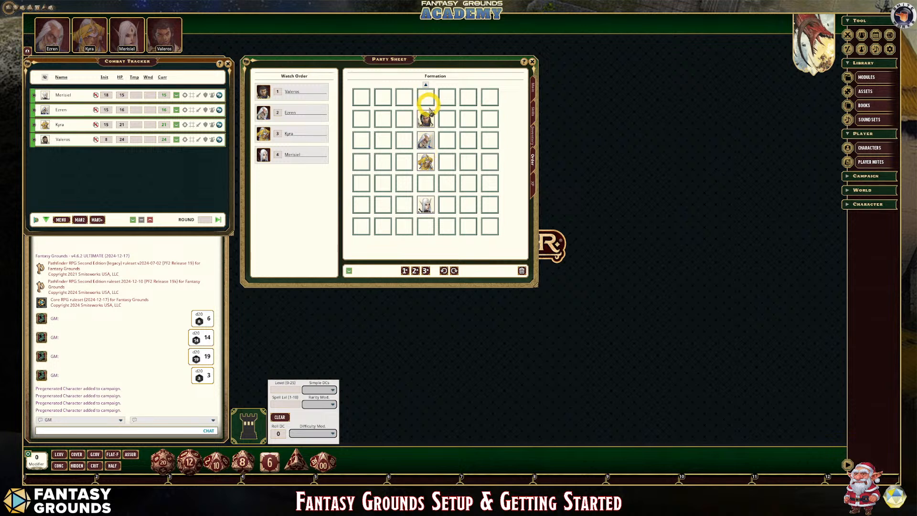
# Rotate the party formation two quarter turns to the right and two back to the left.
pyautogui.click(453, 271)
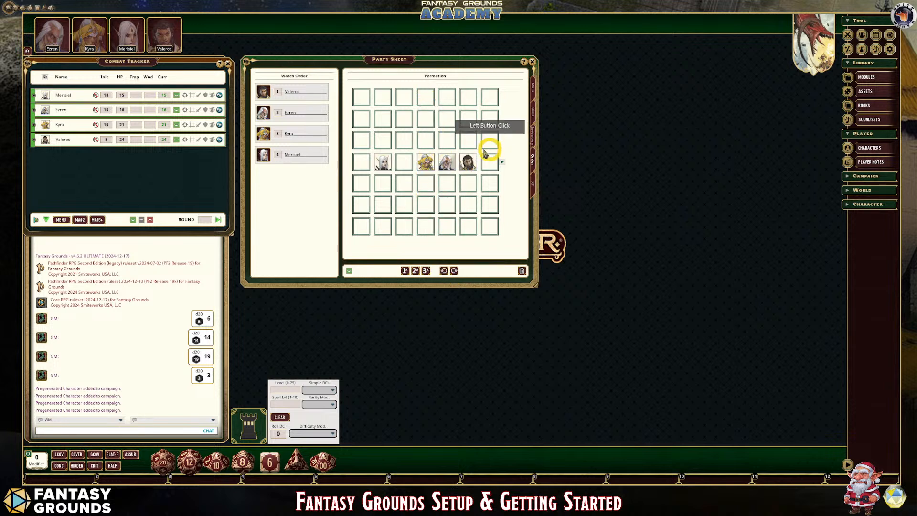
pyautogui.click(454, 271)
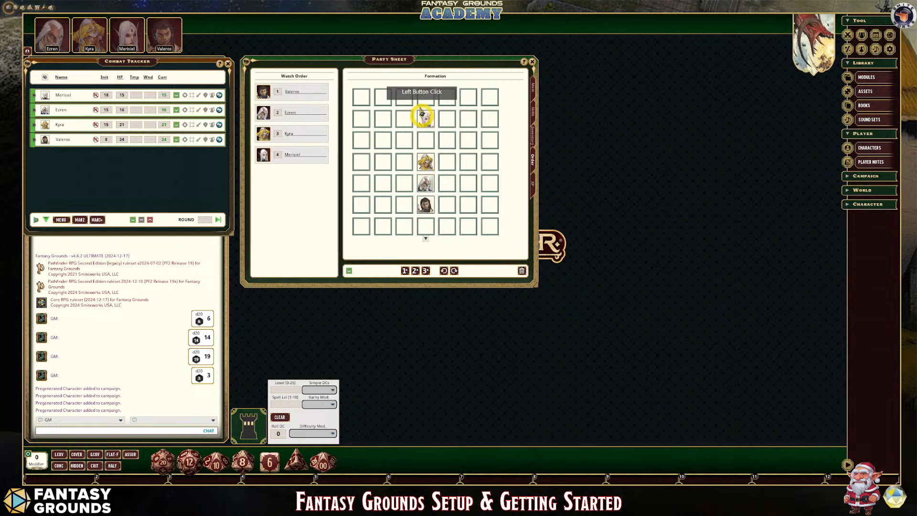
pyautogui.click(444, 271)
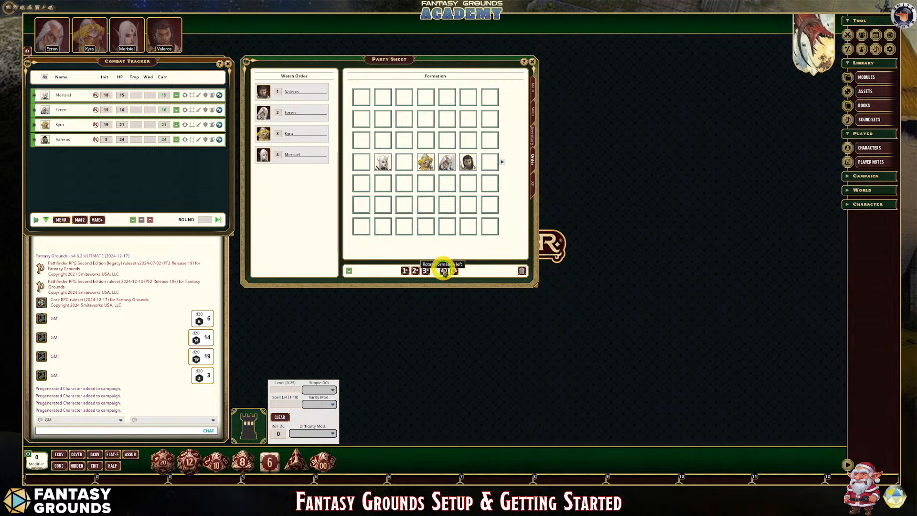
pyautogui.click(443, 271)
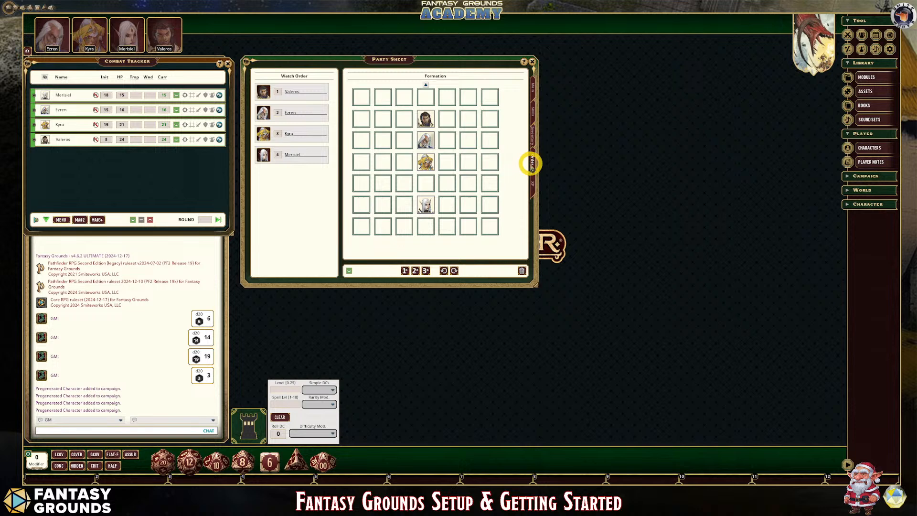
# Show the Party Sheet's XP page and make Merisiel the active combatant in the Combat Tracker.
pyautogui.click(534, 182)
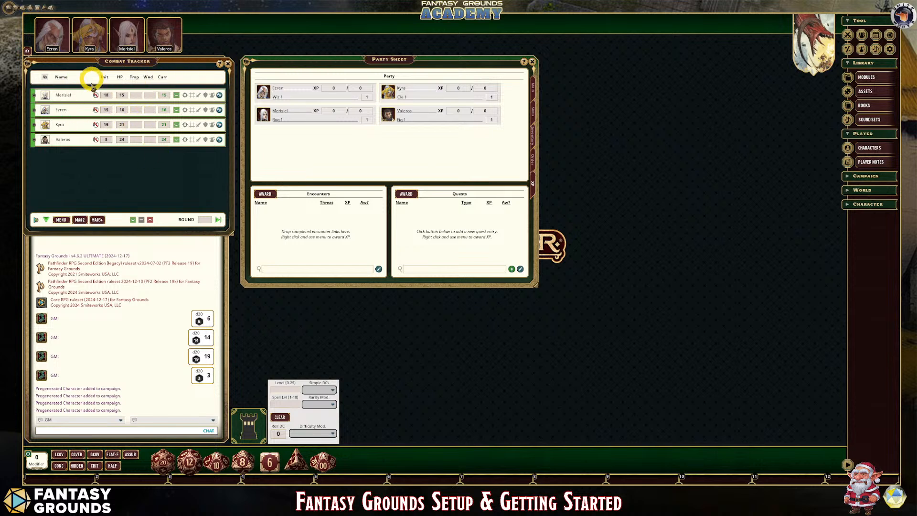
pyautogui.click(30, 94)
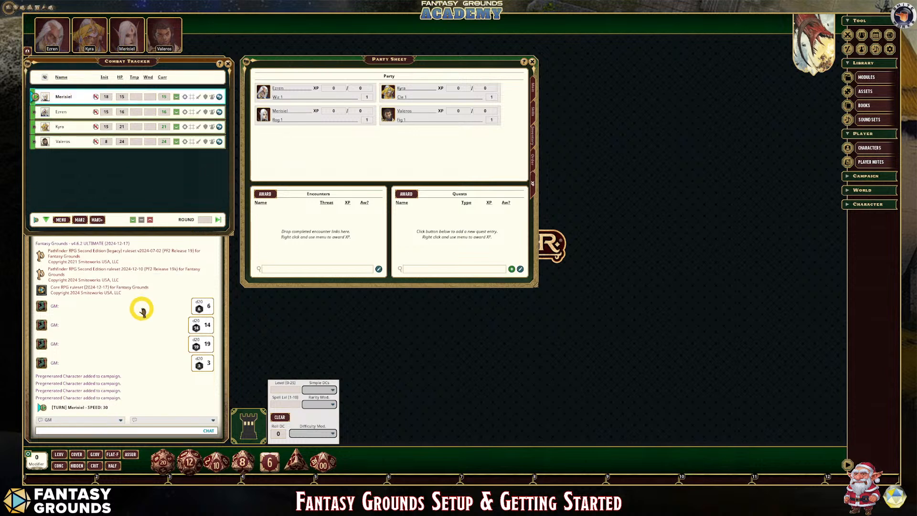
# Send the chat message "Hello" as GM in the Abyssal language.
pyautogui.click(93, 431)
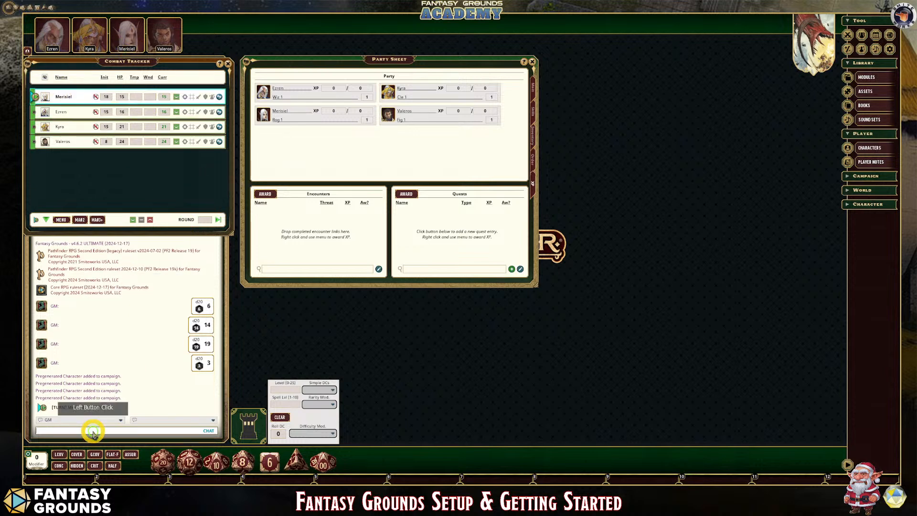
pyautogui.click(212, 421)
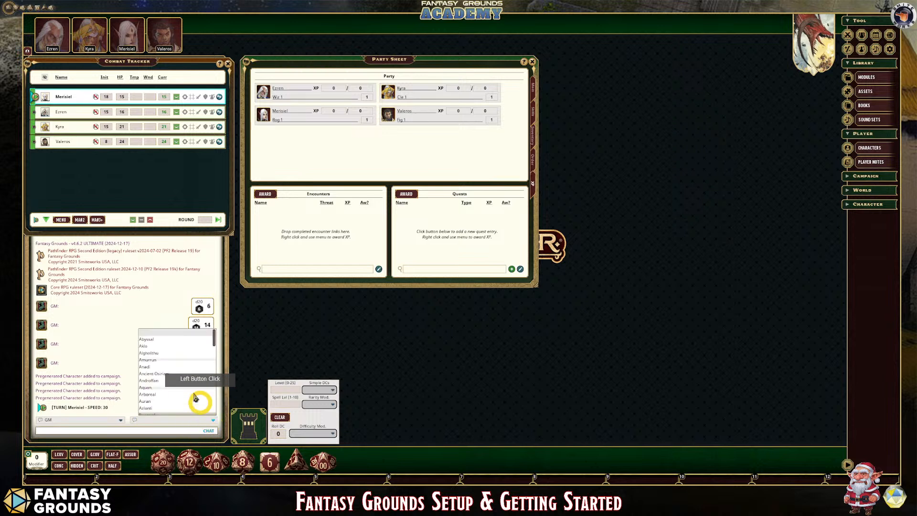
pyautogui.click(149, 339)
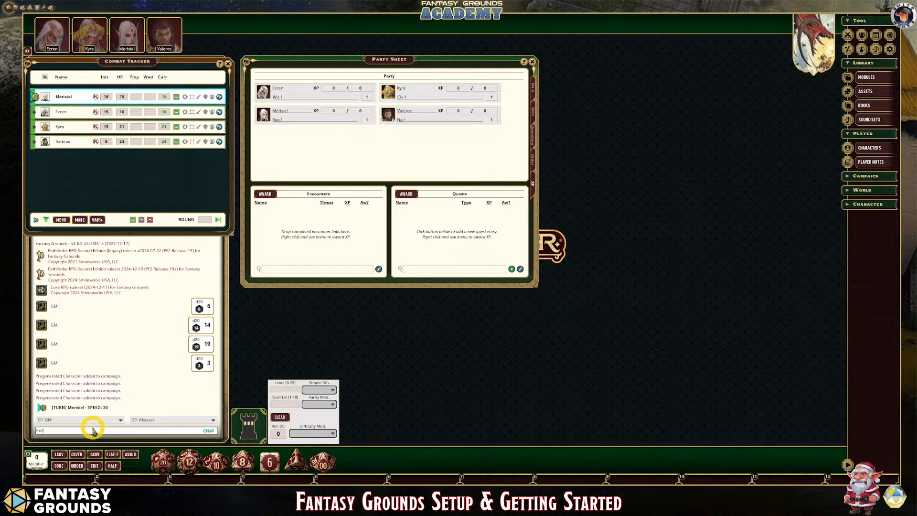
pyautogui.press('Return')
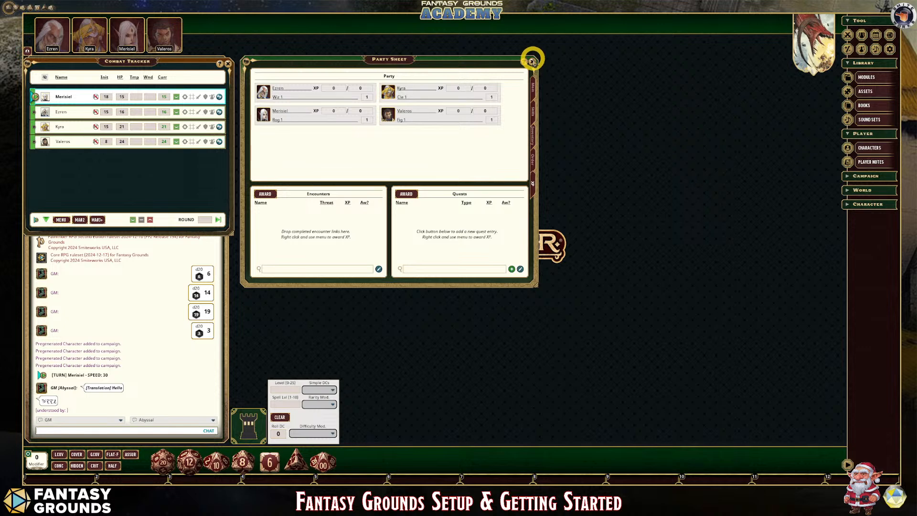
# Close the Party Sheet, place Merisiel's sheet beside the Combat Tracker and make it taller, and reopen it to test its remembered layout.
pyautogui.click(532, 62)
pyautogui.click(219, 96)
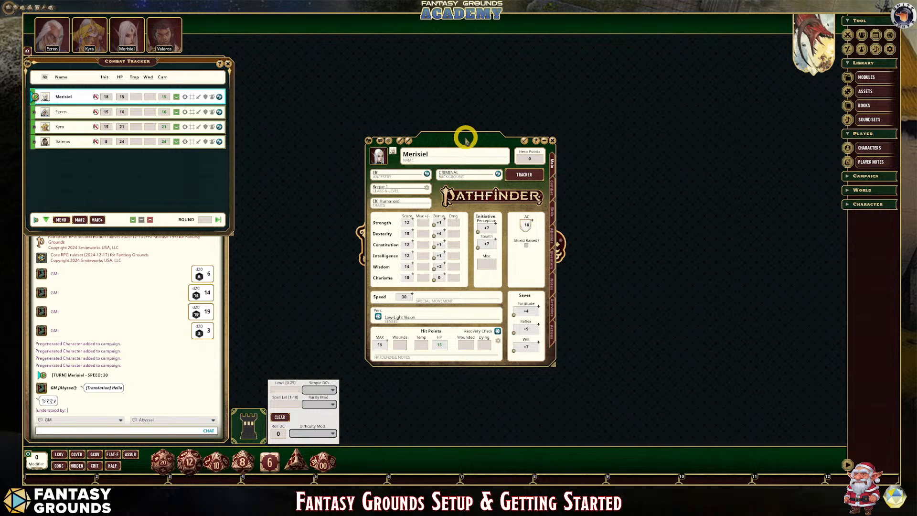
pyautogui.moveTo(466, 139); pyautogui.dragTo(337, 60)
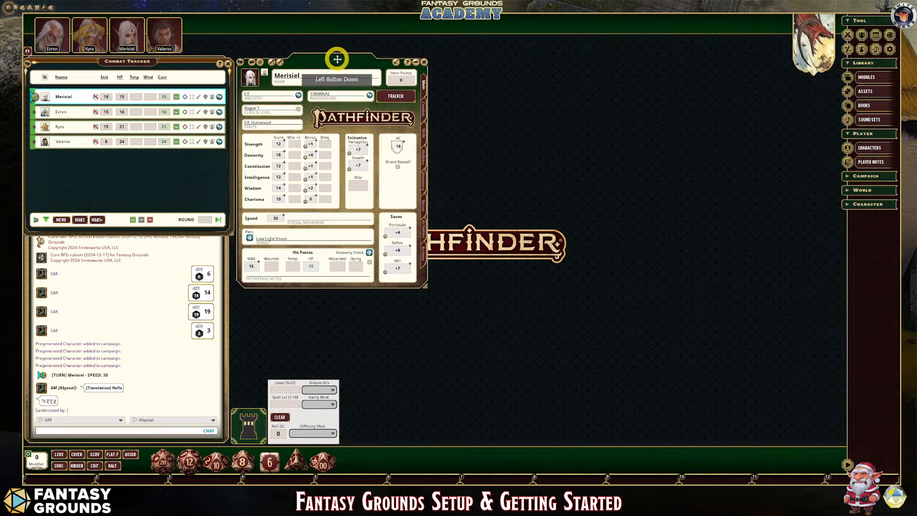
pyautogui.moveTo(314, 283); pyautogui.dragTo(349, 375)
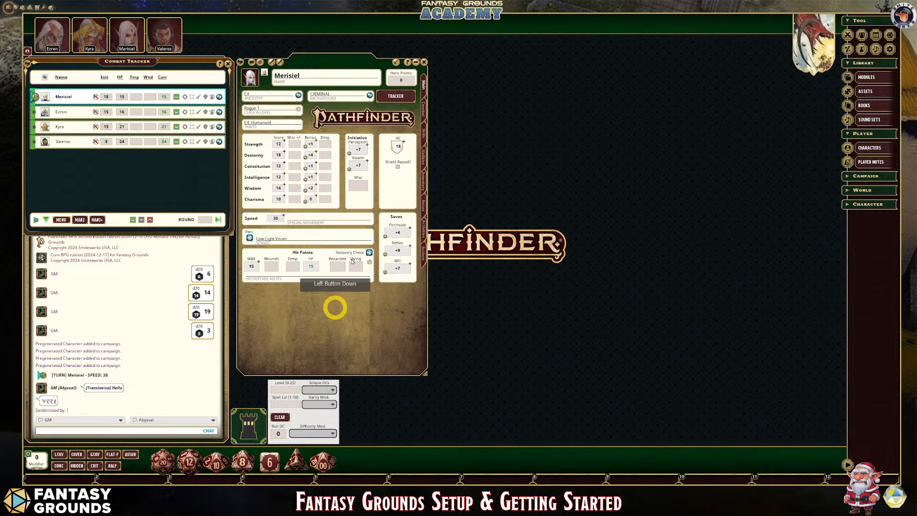
pyautogui.click(424, 62)
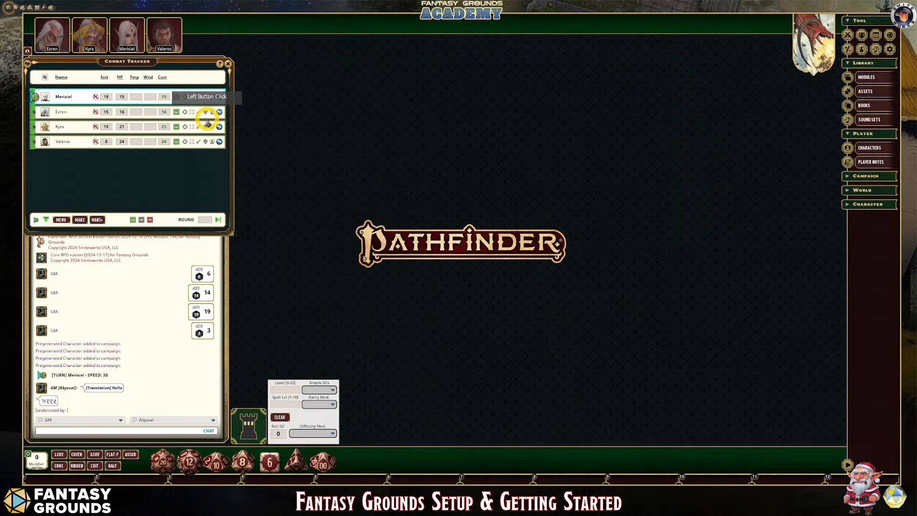
pyautogui.click(219, 96)
pyautogui.click(322, 230)
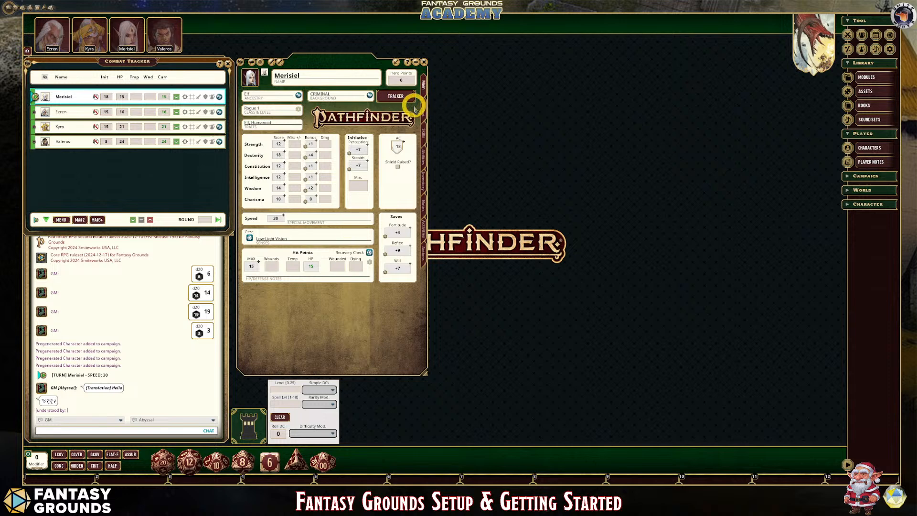
# View the Options window and close it, and look through Merisiel's Combat and Activities pages.
pyautogui.click(891, 51)
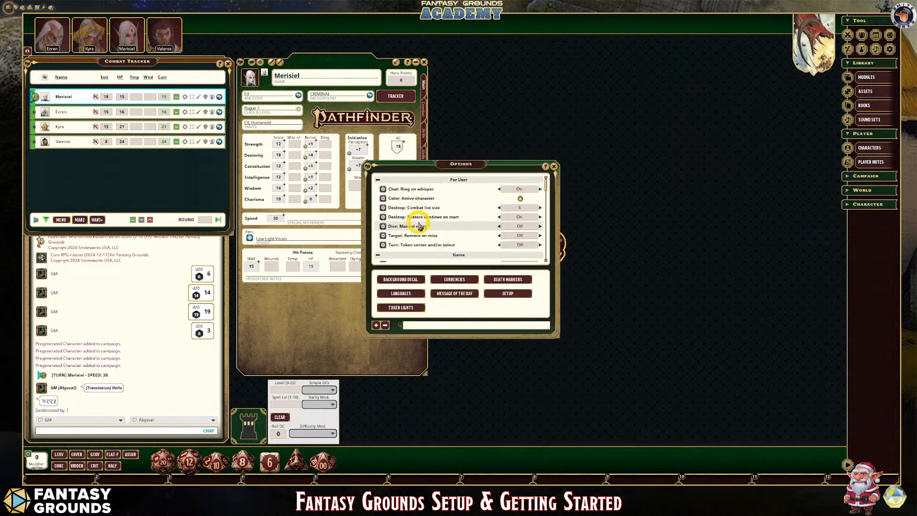
pyautogui.click(554, 167)
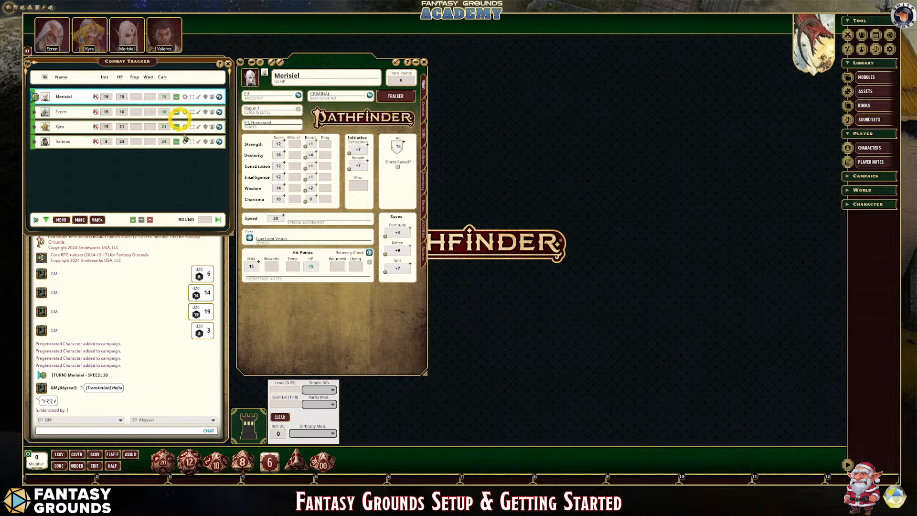
pyautogui.click(424, 105)
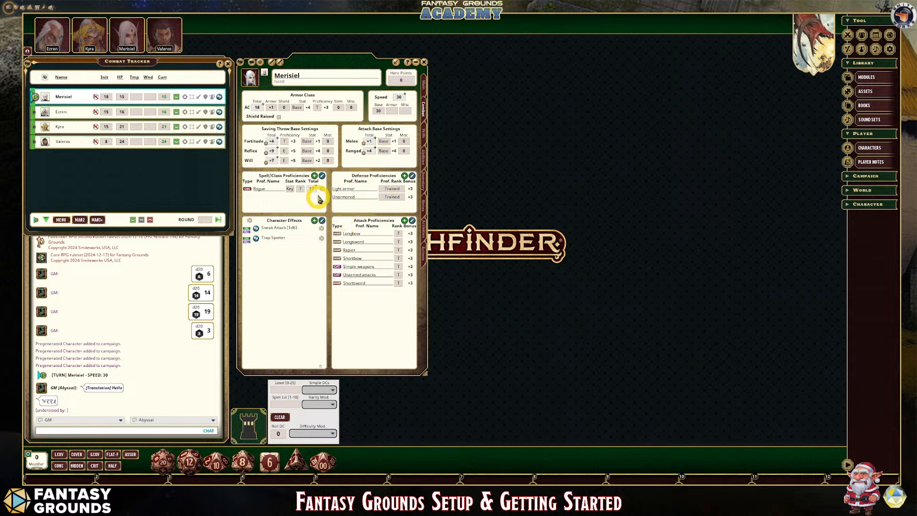
pyautogui.doubleClick(363, 234)
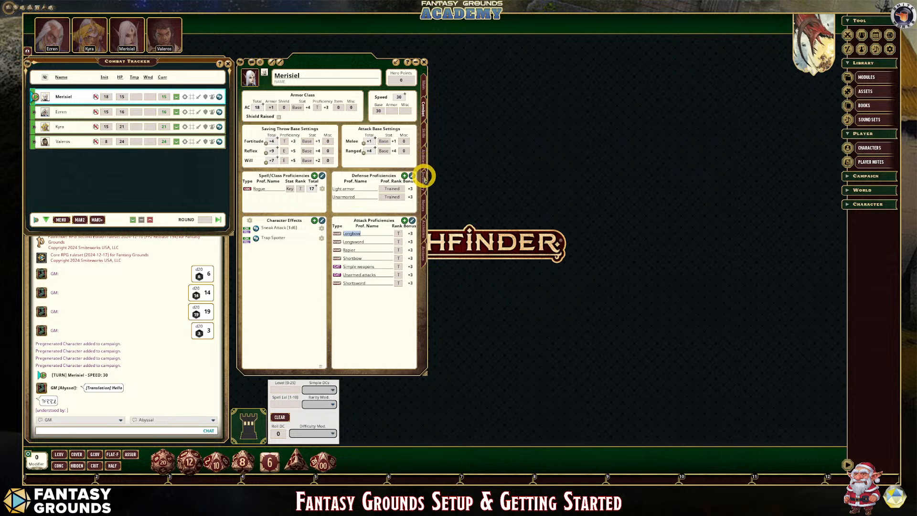
pyautogui.click(425, 229)
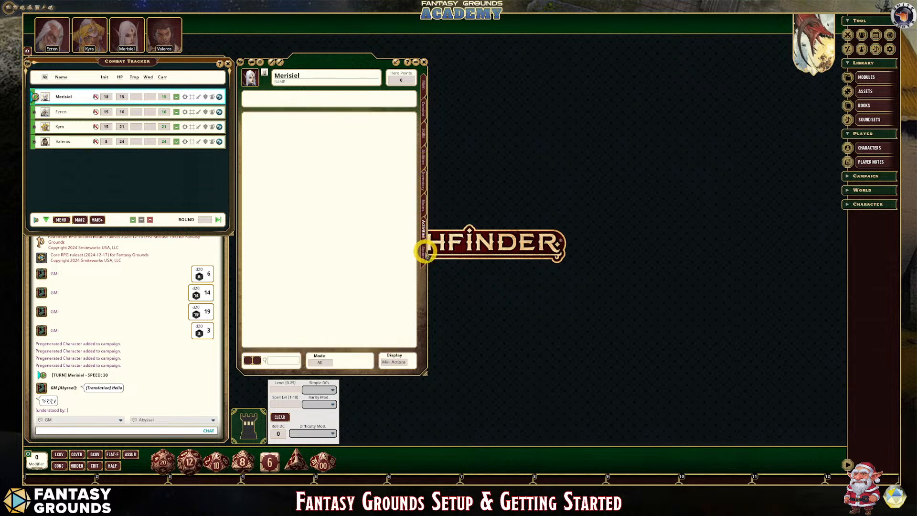
# Show Merisiel's Actions page with its mode set to Combat and its display set to All Actions.
pyautogui.click(423, 251)
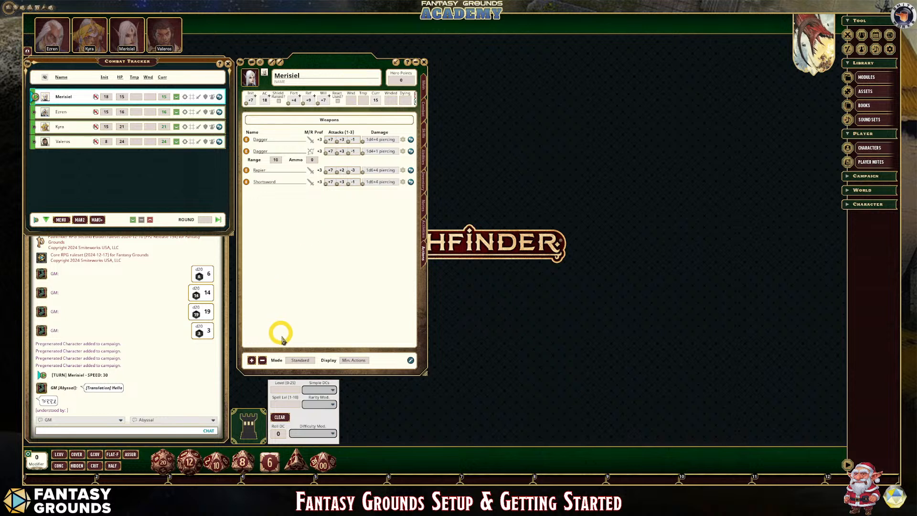
pyautogui.click(300, 360)
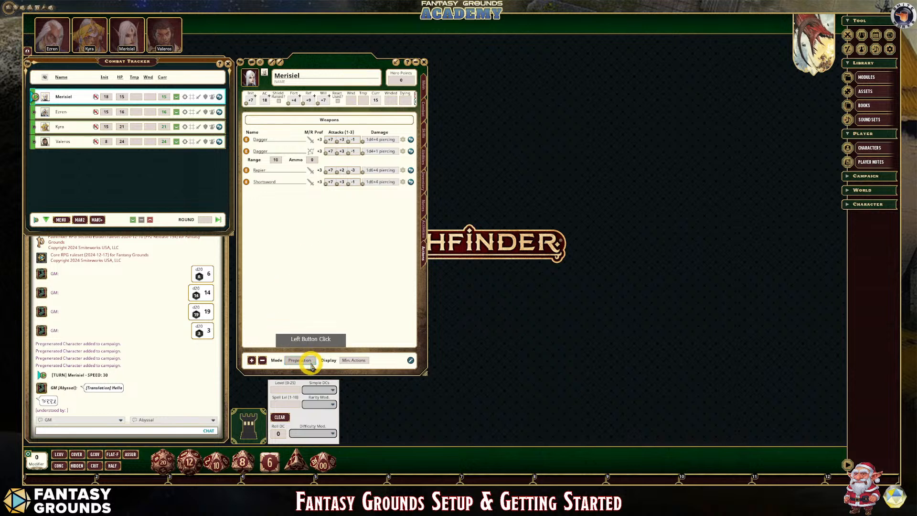
pyautogui.click(363, 363)
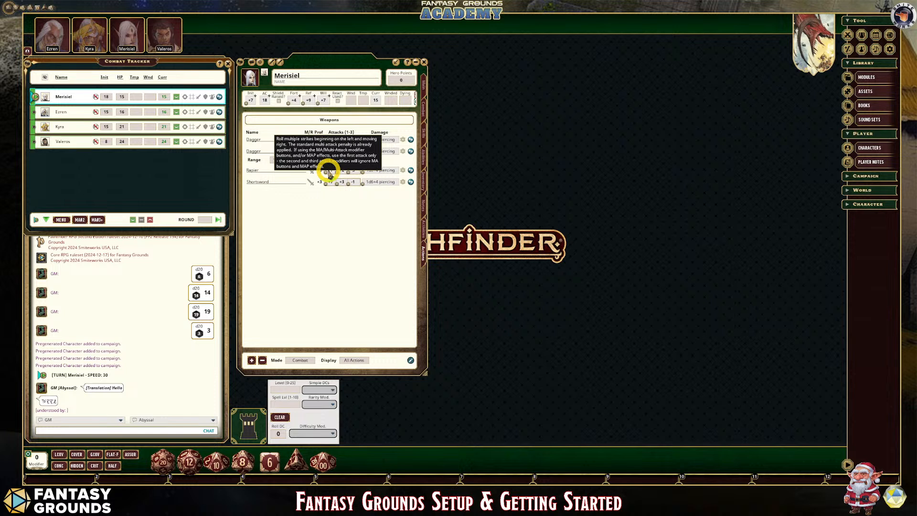
# Roll Merisiel's first Rapier attack and its damage from the weapons list.
pyautogui.doubleClick(329, 173)
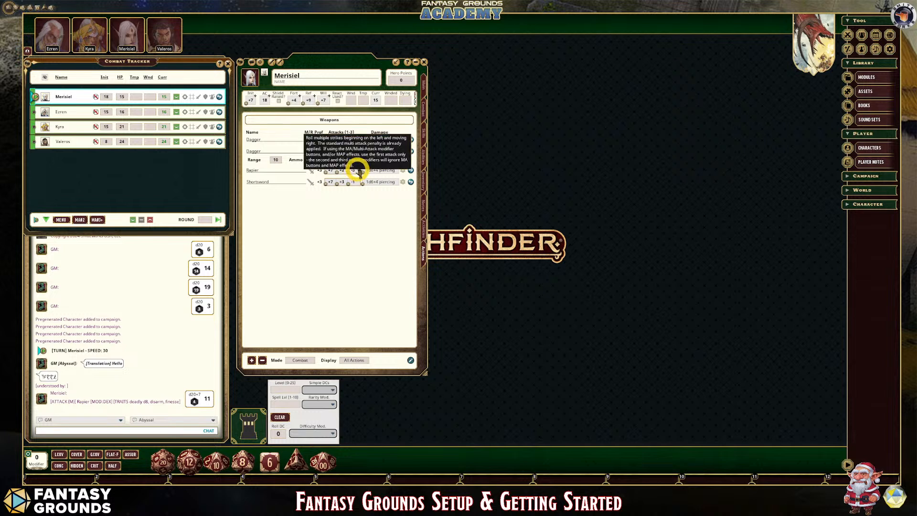
pyautogui.doubleClick(384, 171)
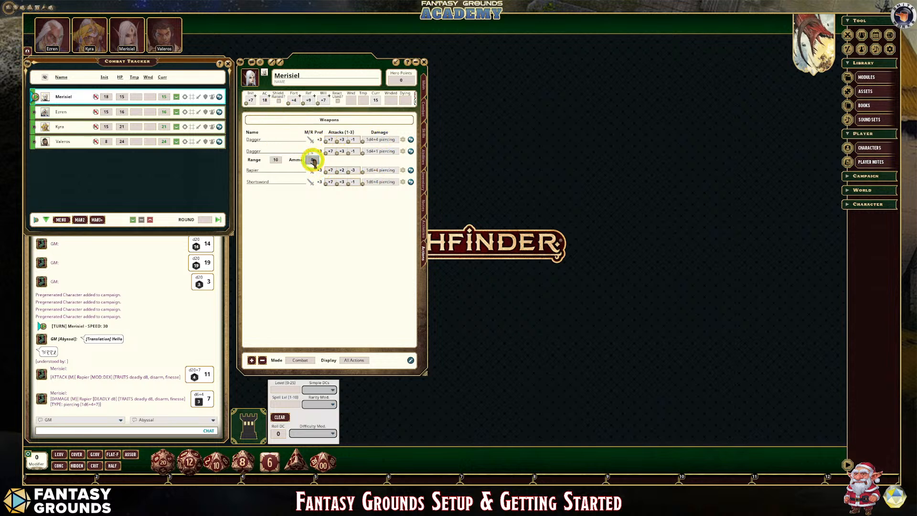
# Set the ammo of Merisiel's ranged Dagger to 1.
pyautogui.click(313, 161)
pyautogui.click(242, 297)
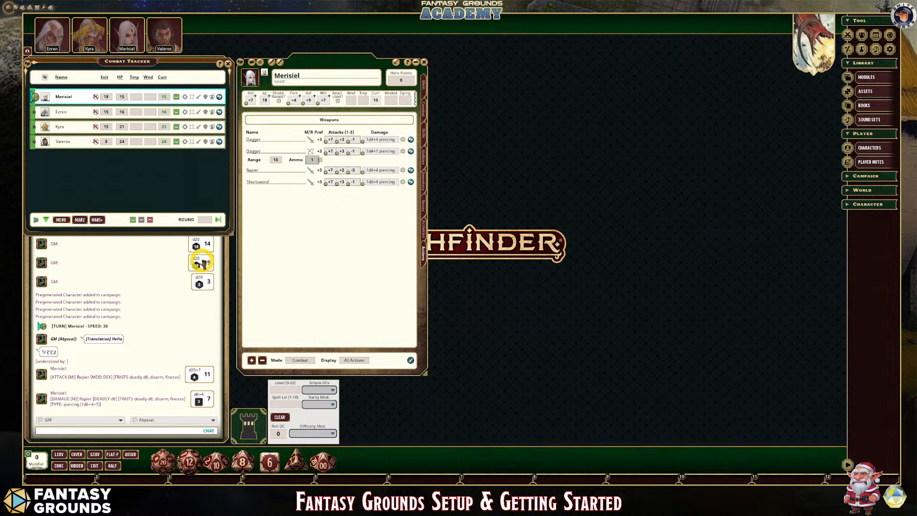
pyautogui.moveTo(346, 241); pyautogui.dragTo(322, 240)
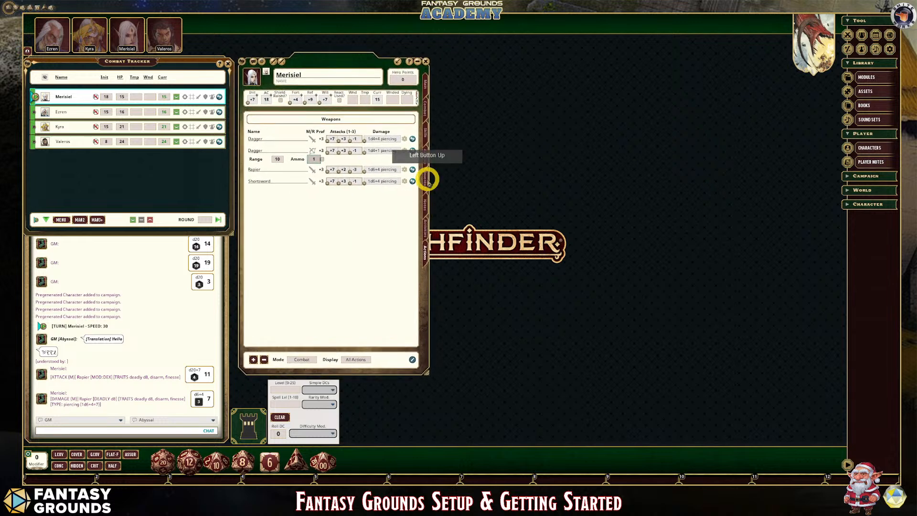
# Show Merisiel's skill activities and roll the Acrobatics check for Balance.
pyautogui.click(423, 230)
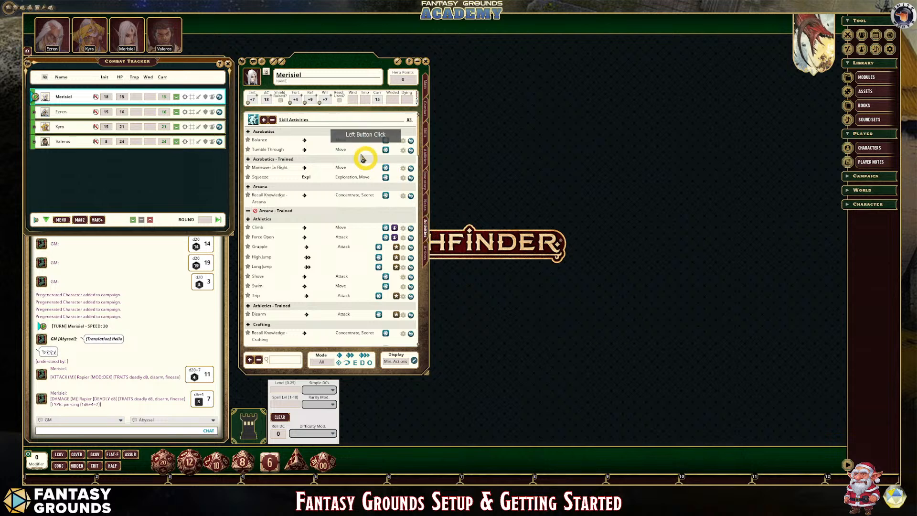
pyautogui.click(385, 140)
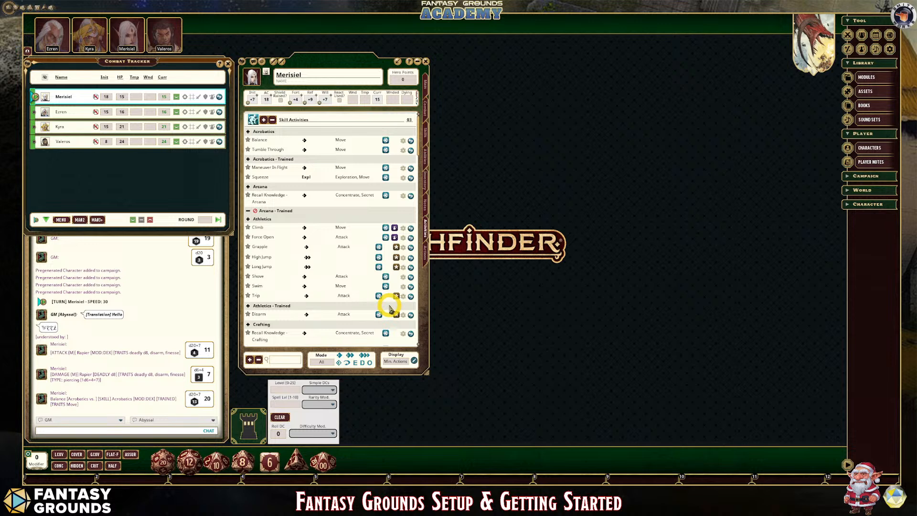
# Browse the skill activities and mark Disarm under Athletics - Trained as a favourite.
pyautogui.scroll(-6, 264, 260)
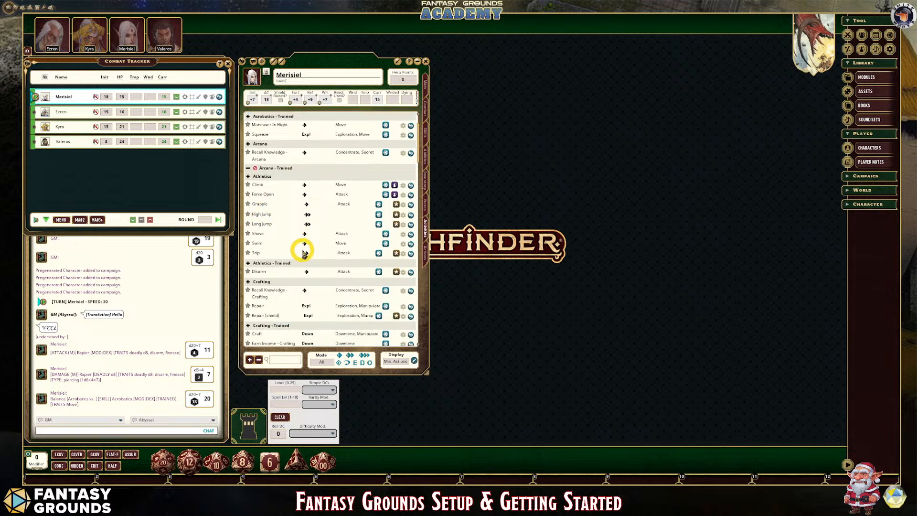
pyautogui.scroll(-1, 305, 272)
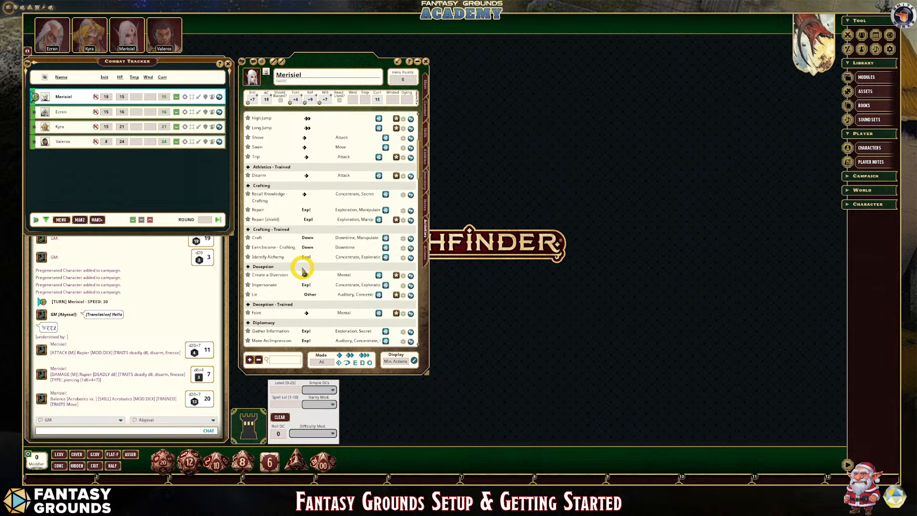
pyautogui.scroll(-1, 304, 271)
pyautogui.scroll(1, 304, 270)
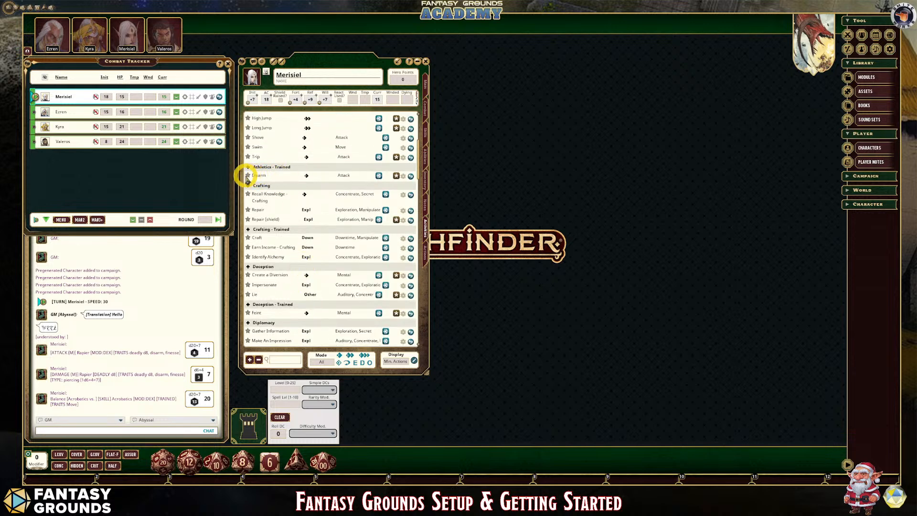
pyautogui.scroll(2, 253, 177)
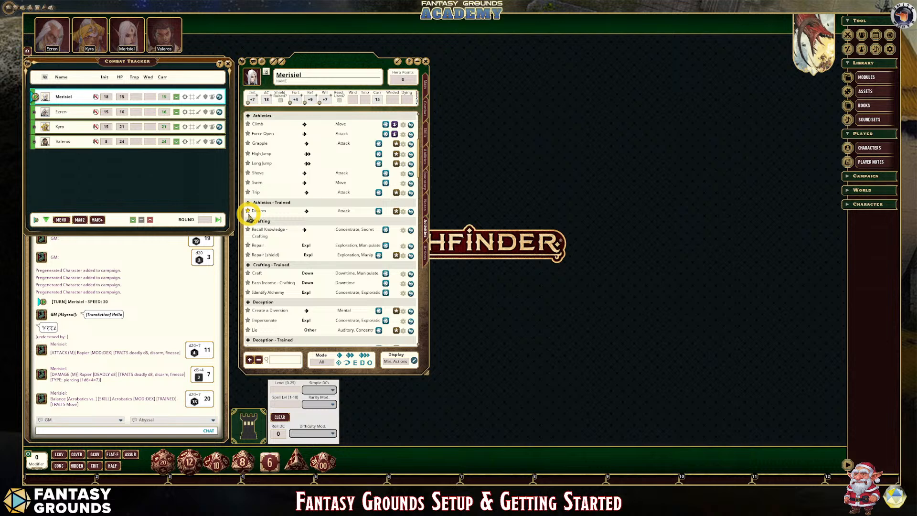
pyautogui.scroll(-3, 316, 282)
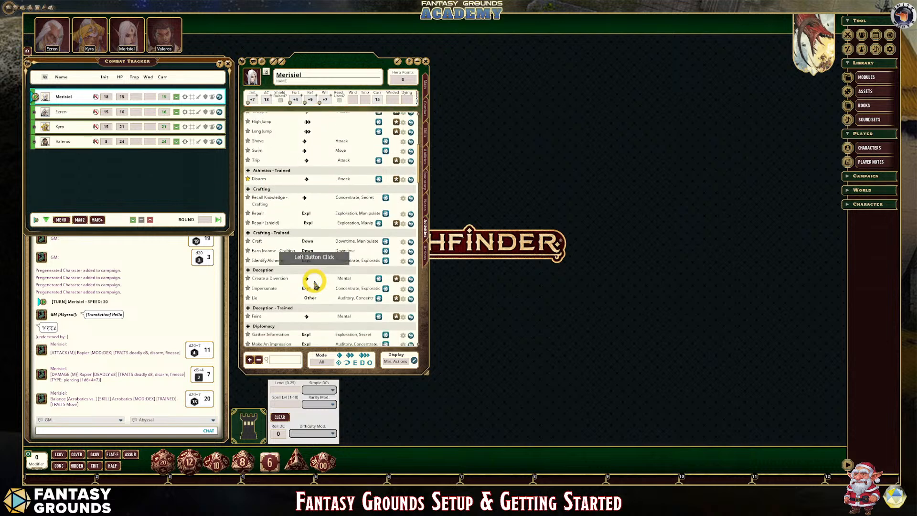
pyautogui.scroll(3, 315, 284)
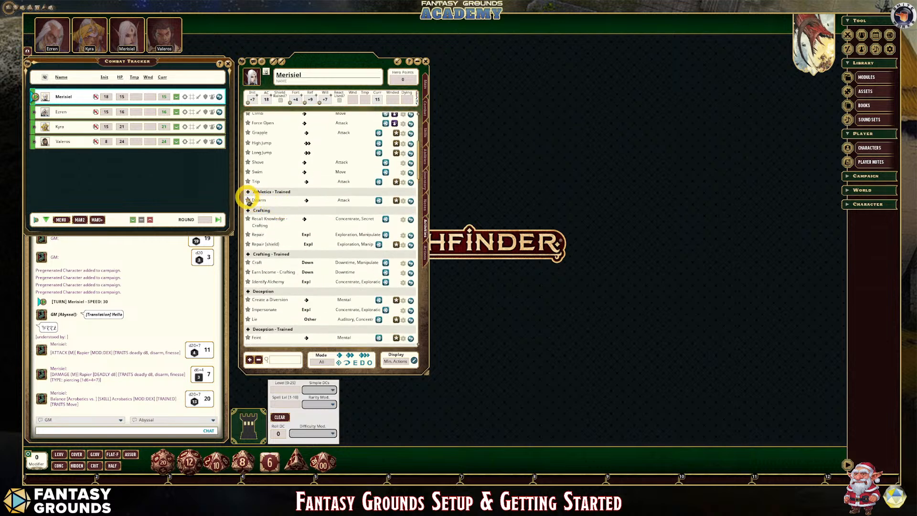
pyautogui.click(248, 200)
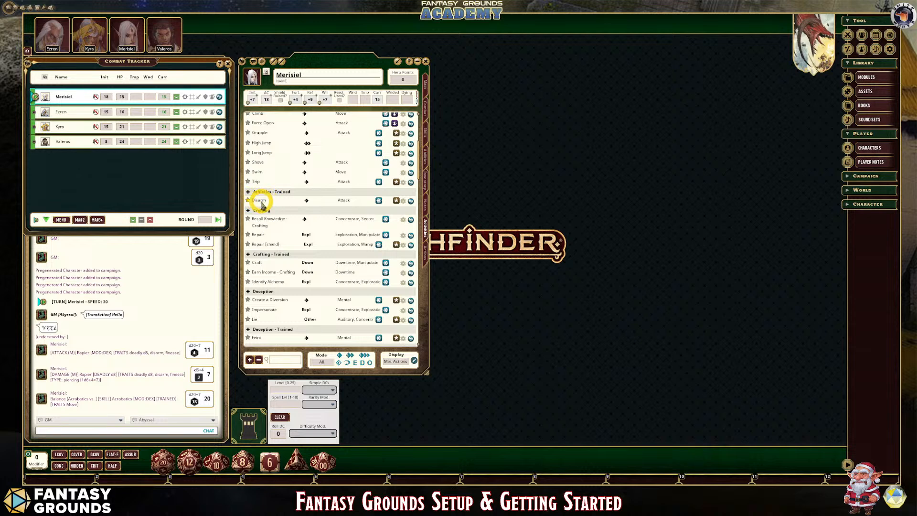
# Place the Disarm skill roll on the hotkey bar and roll it from there.
pyautogui.moveTo(263, 203); pyautogui.dragTo(263, 204)
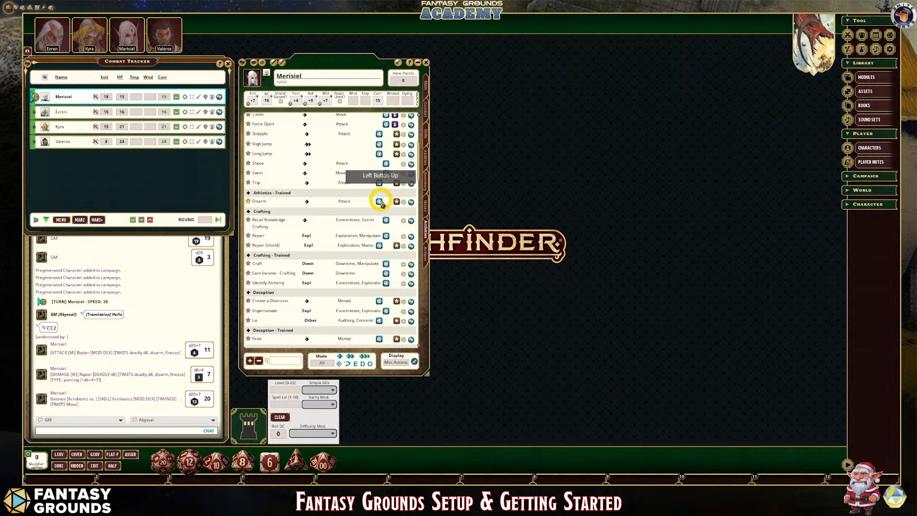
pyautogui.moveTo(380, 202); pyautogui.dragTo(349, 478)
pyautogui.click(351, 479)
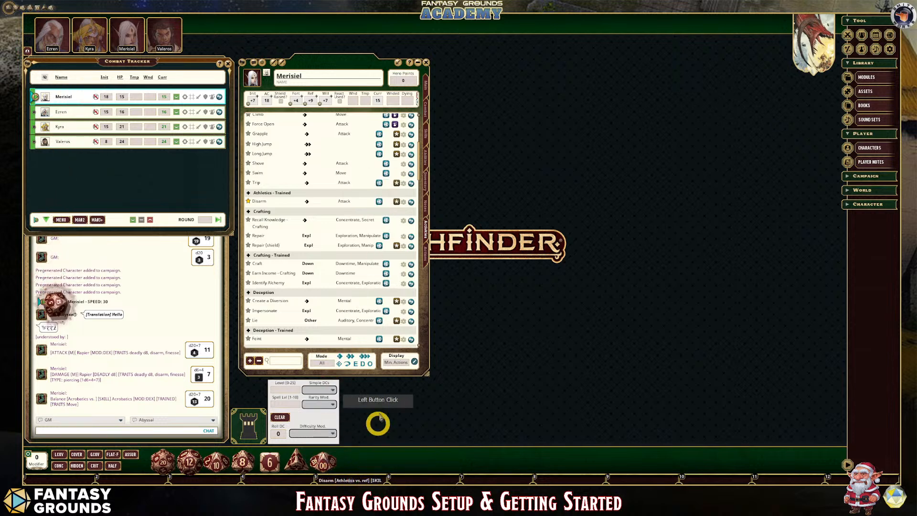
# Look through the Crafting, Deception, Diplomacy and Intimidation skill activities on Merisiel's sheet.
pyautogui.click(338, 244)
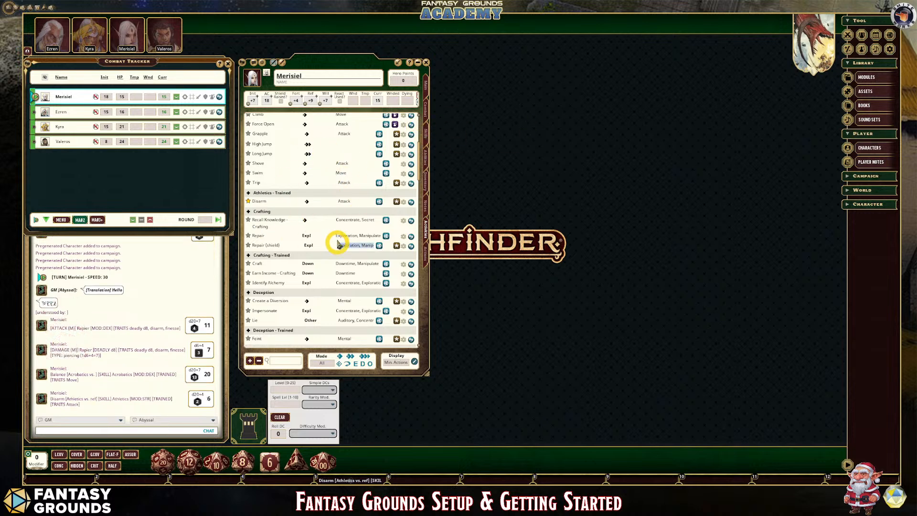
pyautogui.scroll(-3, 338, 244)
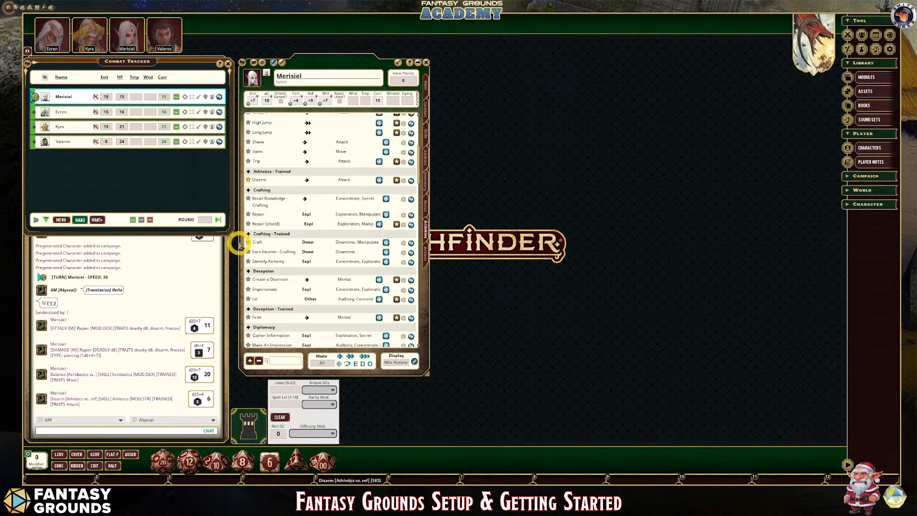
pyautogui.scroll(-6, 296, 267)
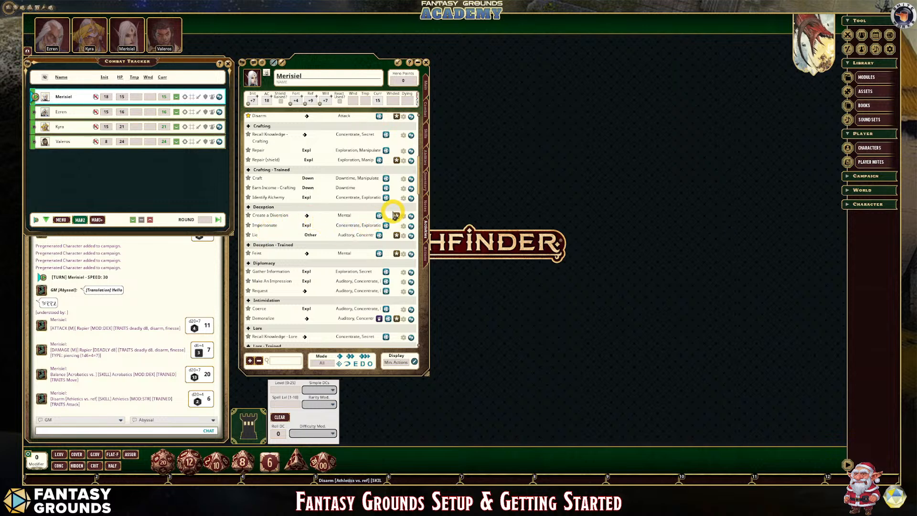
# Review Merisiel's skill activities and read her character notes.
pyautogui.scroll(-2, 414, 189)
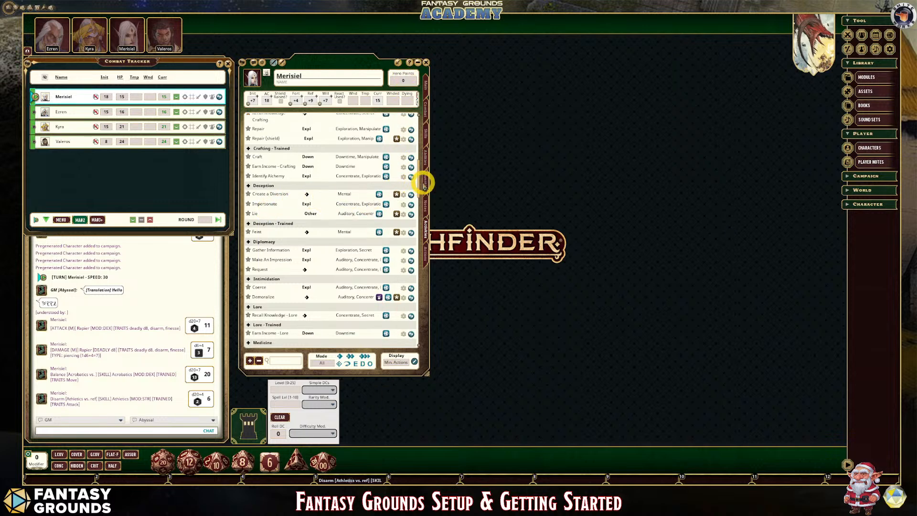
pyautogui.click(425, 182)
pyautogui.click(426, 204)
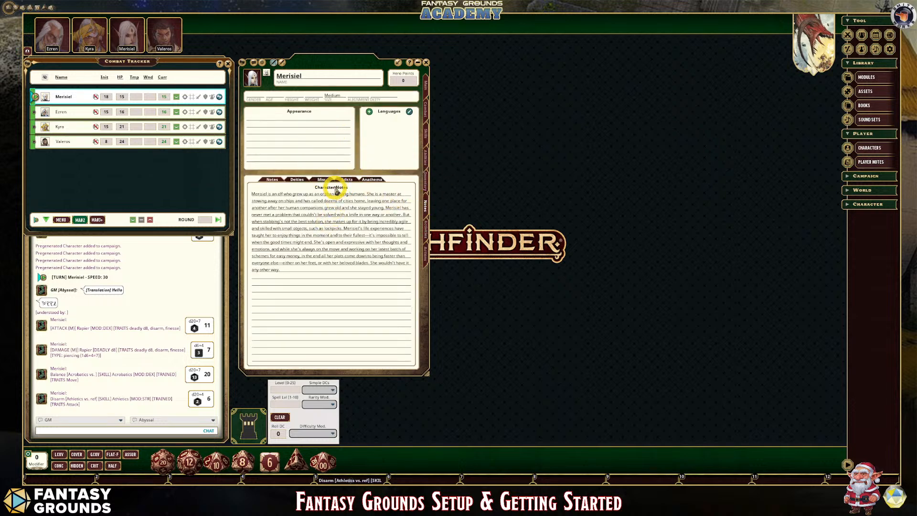
# Try to enable Merisiel's raised-shield modifier on her main details and switch it back off.
pyautogui.click(425, 83)
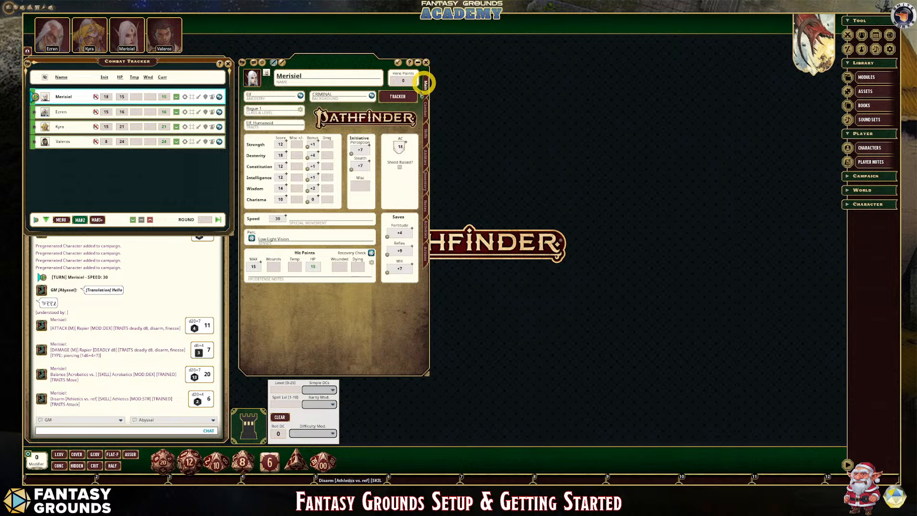
pyautogui.click(401, 173)
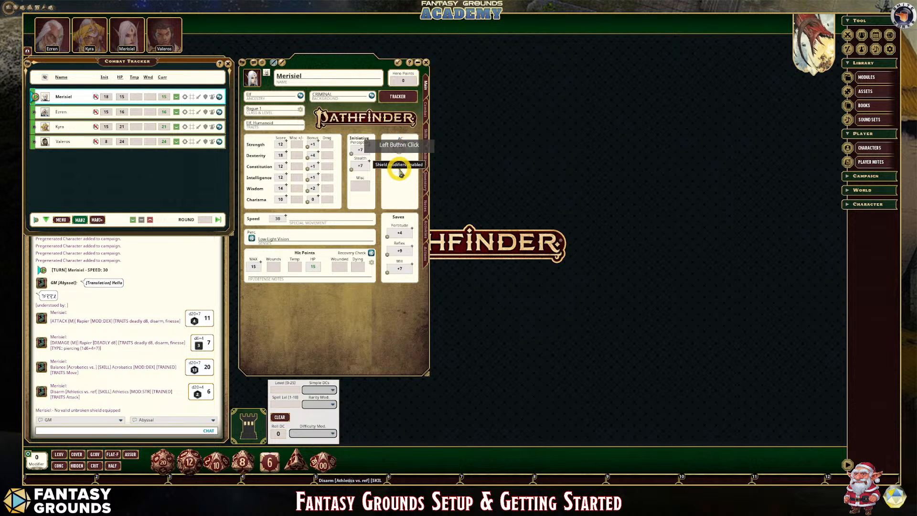
pyautogui.click(398, 172)
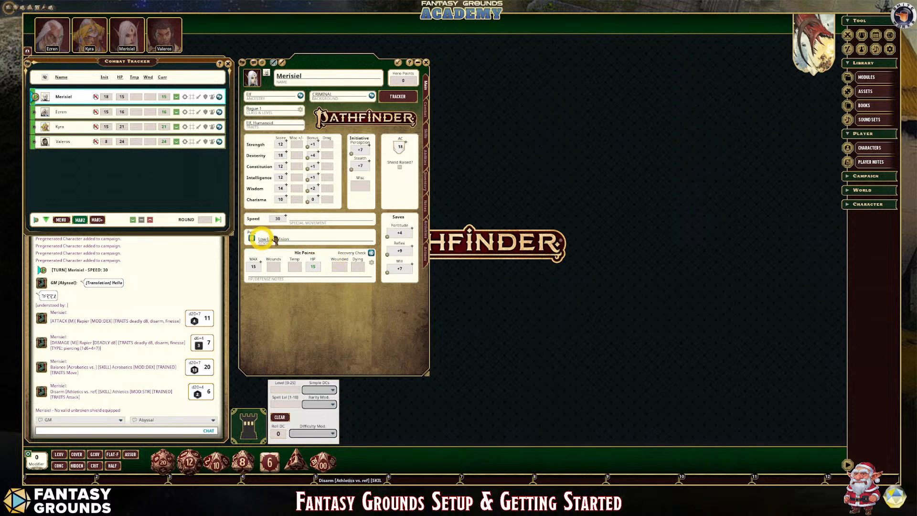
# Roll Merisiel's Perception initiative, store the roll in an empty hotkey slot and roll it again from there.
pyautogui.doubleClick(358, 150)
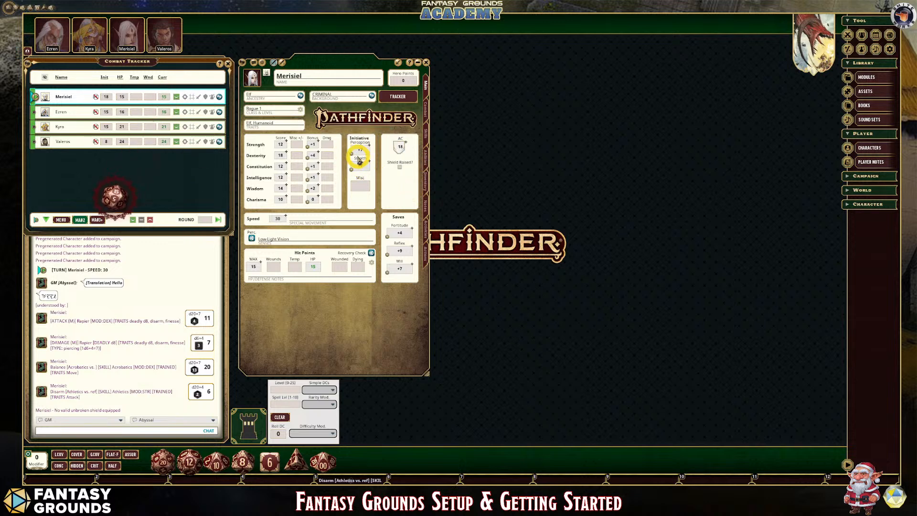
pyautogui.moveTo(353, 152); pyautogui.dragTo(406, 481)
pyautogui.click(406, 480)
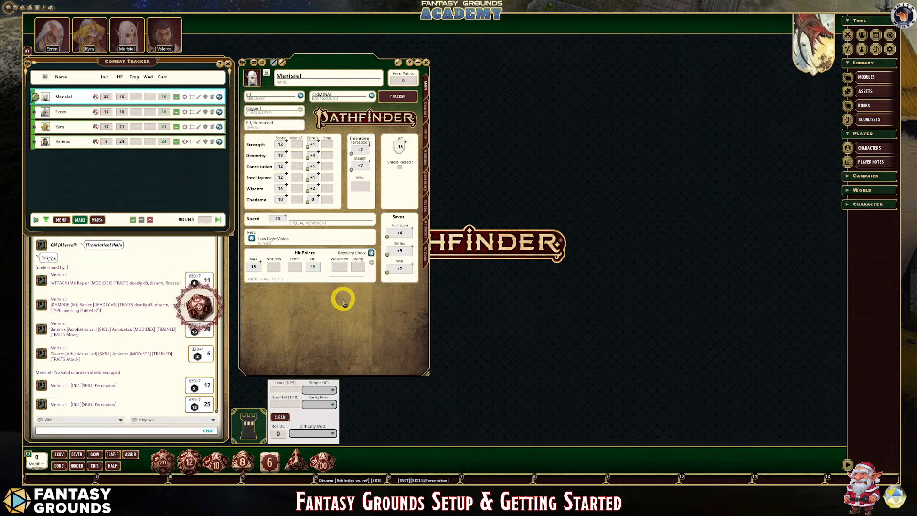
# Look through Merisiel's weapons, activities, notes, abilities and skills, and return to her weapons list.
pyautogui.click(424, 252)
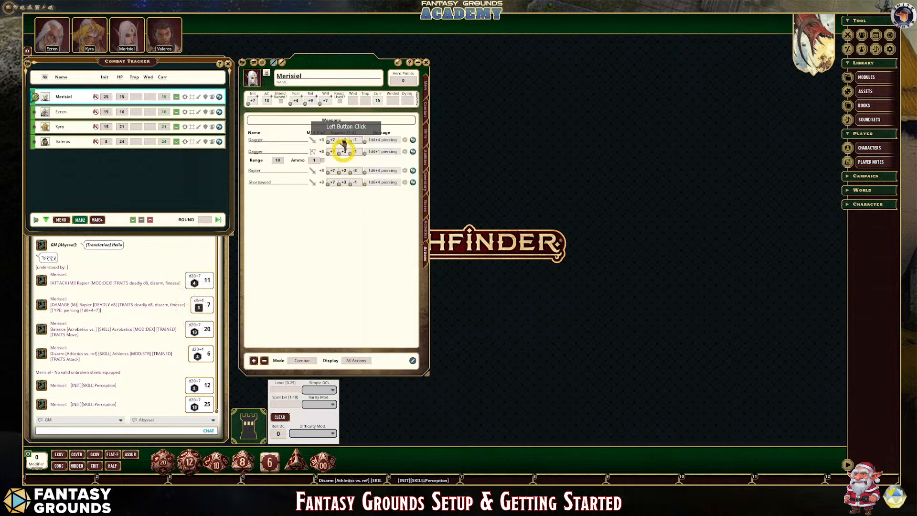
pyautogui.click(426, 228)
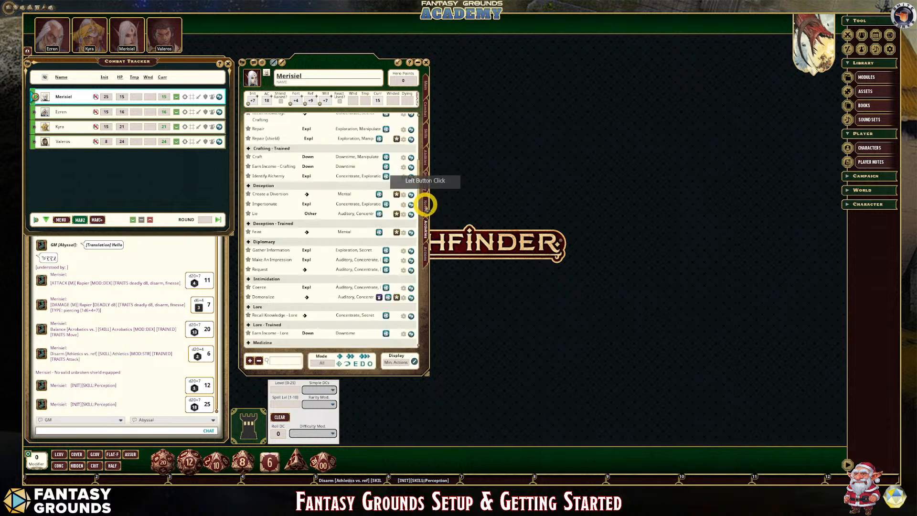
pyautogui.click(425, 204)
pyautogui.click(425, 156)
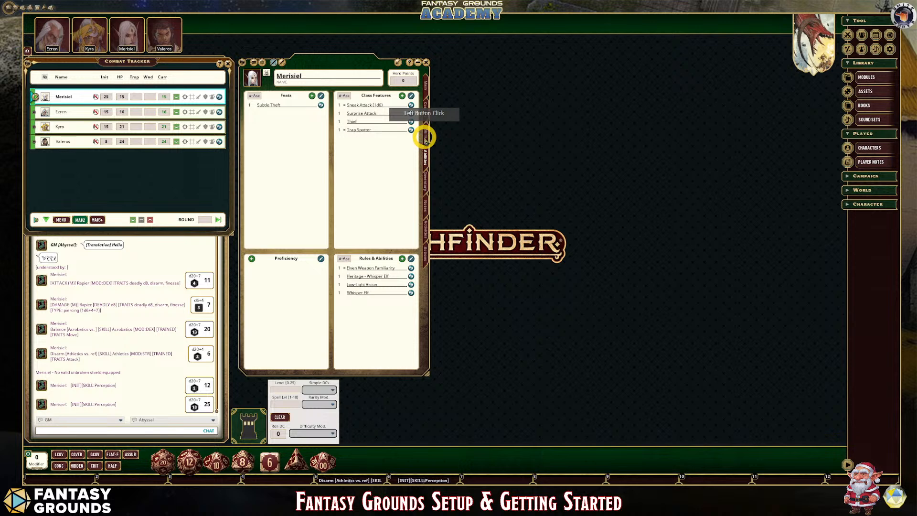
pyautogui.click(425, 137)
pyautogui.click(425, 253)
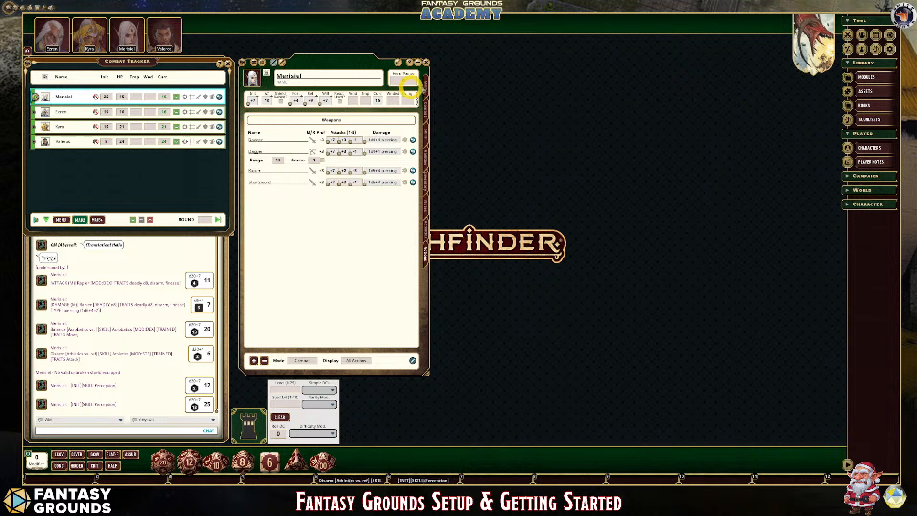
# Open Kyra's character sheet from the combat tracker and place it exactly over Merisiel's sheet at the same height.
pyautogui.click(83, 36)
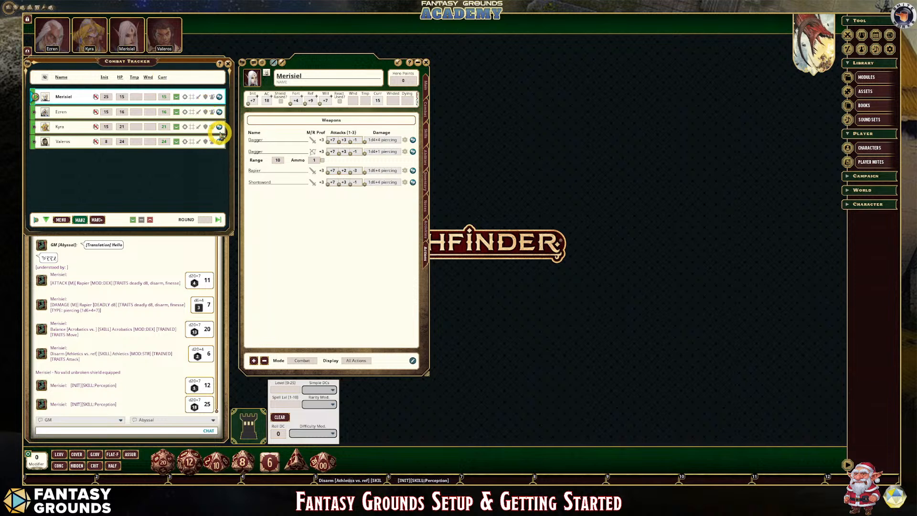
pyautogui.moveTo(219, 128); pyautogui.dragTo(452, 213)
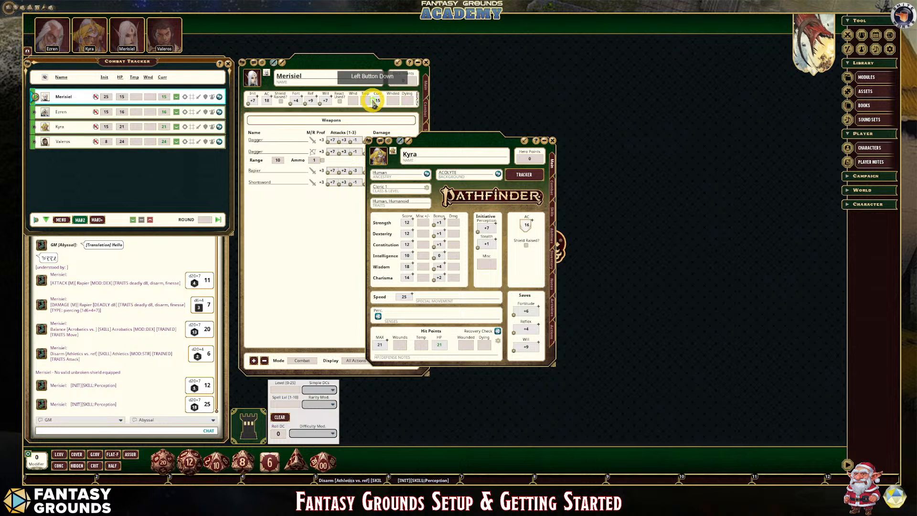
pyautogui.moveTo(466, 138); pyautogui.dragTo(339, 61)
pyautogui.click(373, 370)
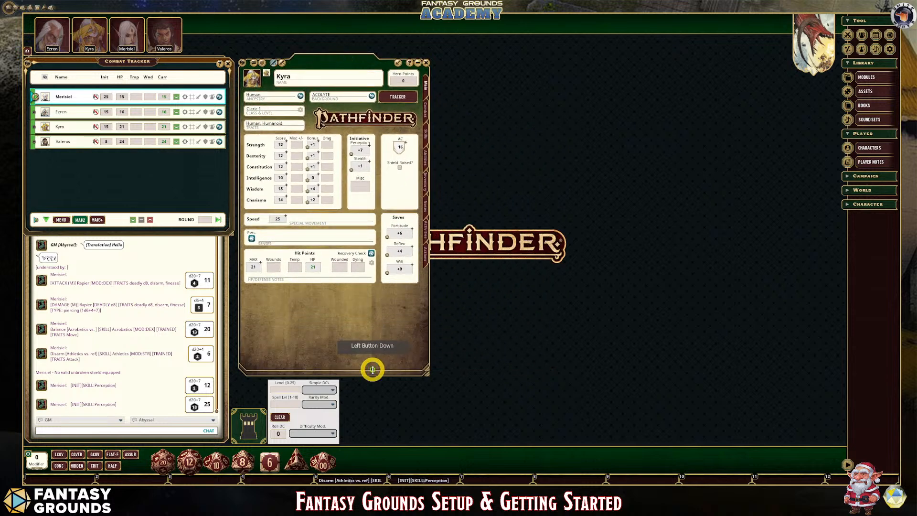
# Open Valeros's character sheet from the combat tracker, stack it over Kyra's sheet and stretch it to match its height.
pyautogui.click(219, 141)
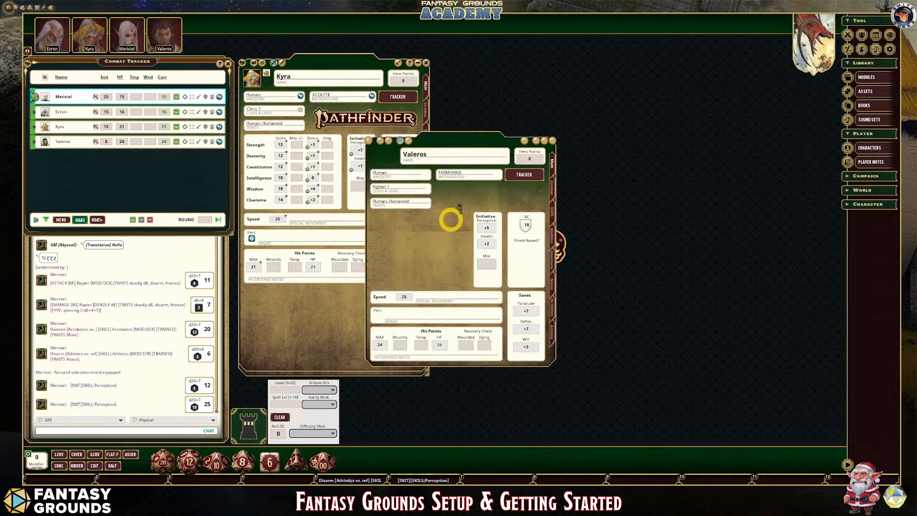
pyautogui.moveTo(473, 149); pyautogui.dragTo(349, 63)
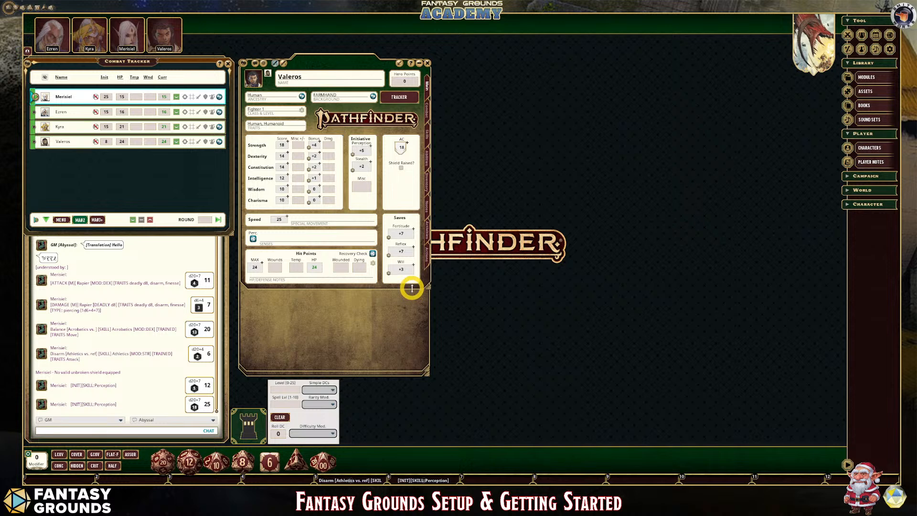
pyautogui.moveTo(411, 288); pyautogui.dragTo(410, 377)
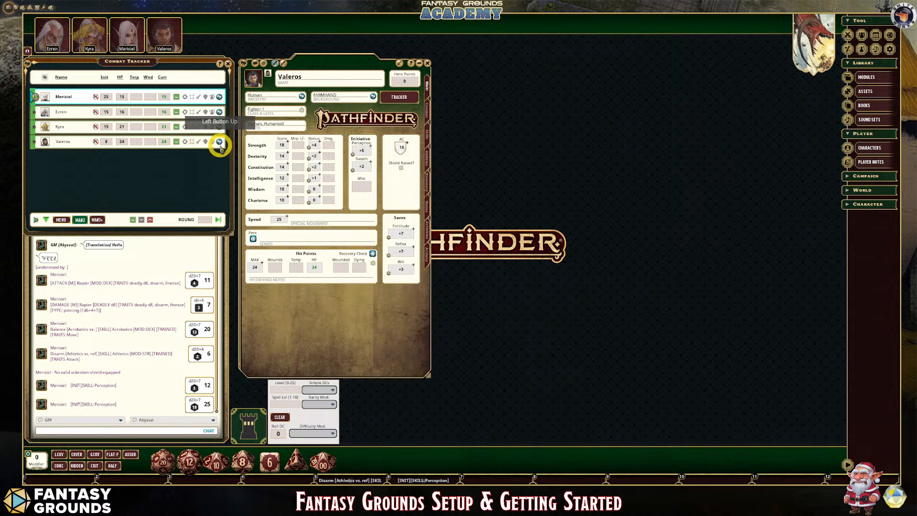
# Open Ezren's character sheet, align and stretch it to match the stacked sheets, and close all open sheets.
pyautogui.click(220, 112)
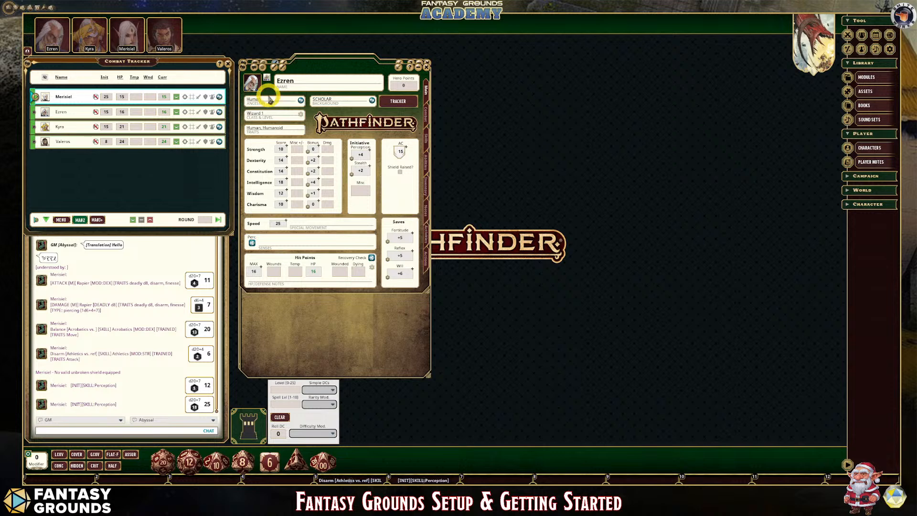
pyautogui.moveTo(330, 72); pyautogui.dragTo(331, 67)
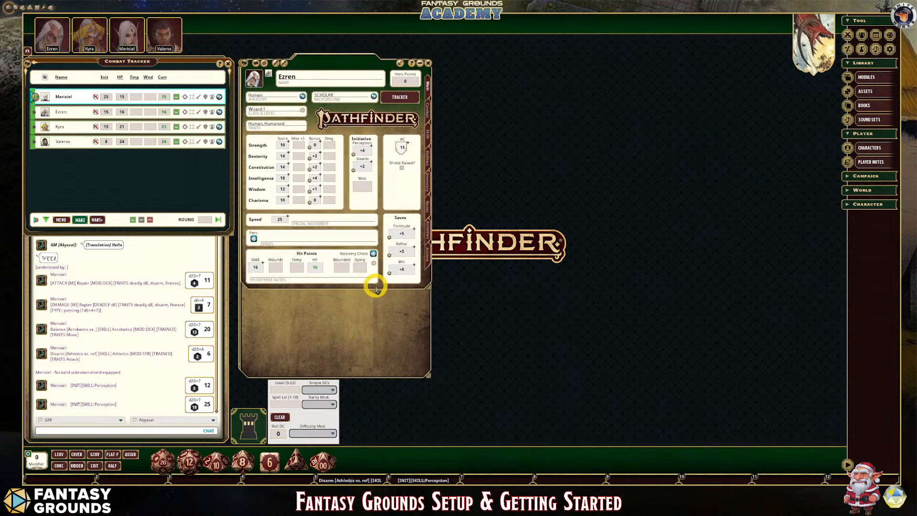
pyautogui.moveTo(376, 286); pyautogui.dragTo(373, 375)
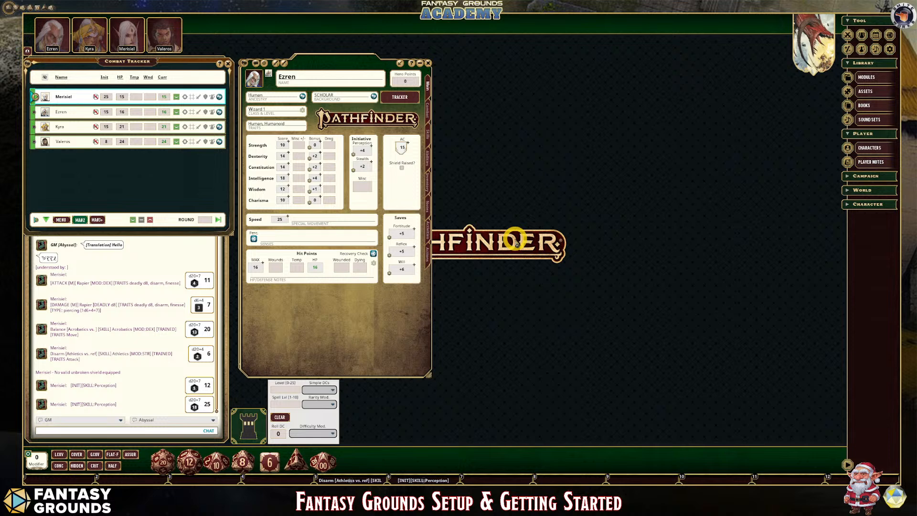
pyautogui.click(428, 66)
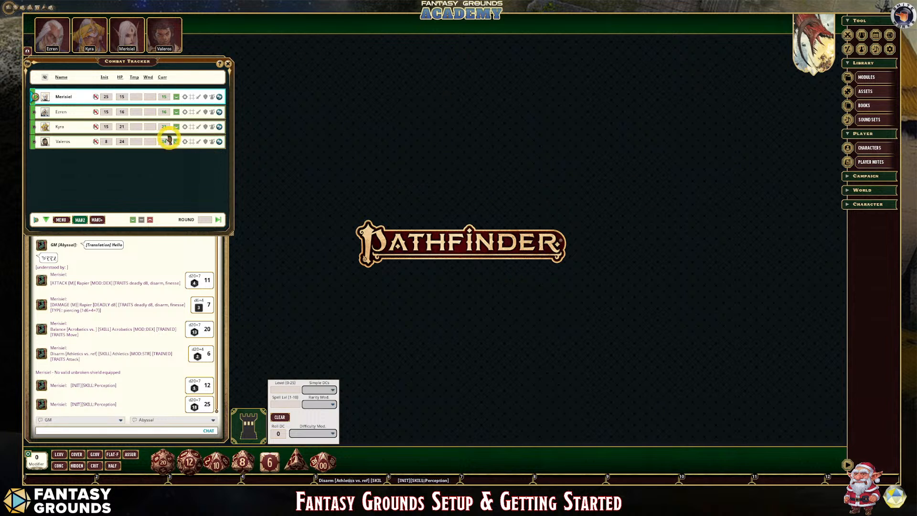
# Advance the combat turn to Ezren and on to Kyra, opening each character's sheet on their turn.
pyautogui.click(42, 218)
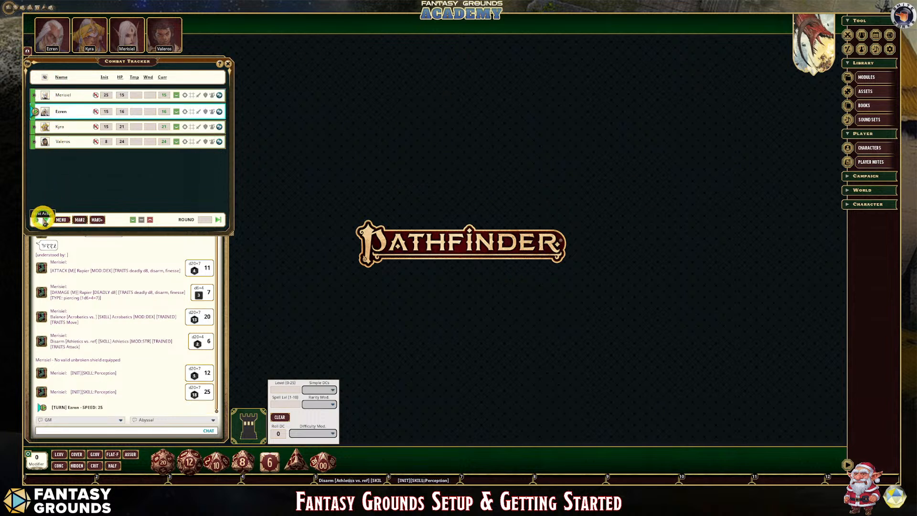
pyautogui.click(219, 112)
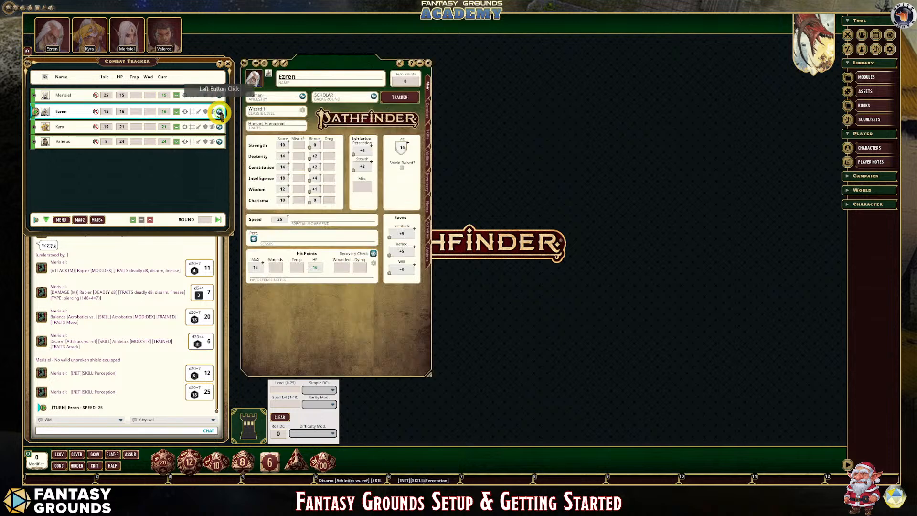
pyautogui.click(45, 219)
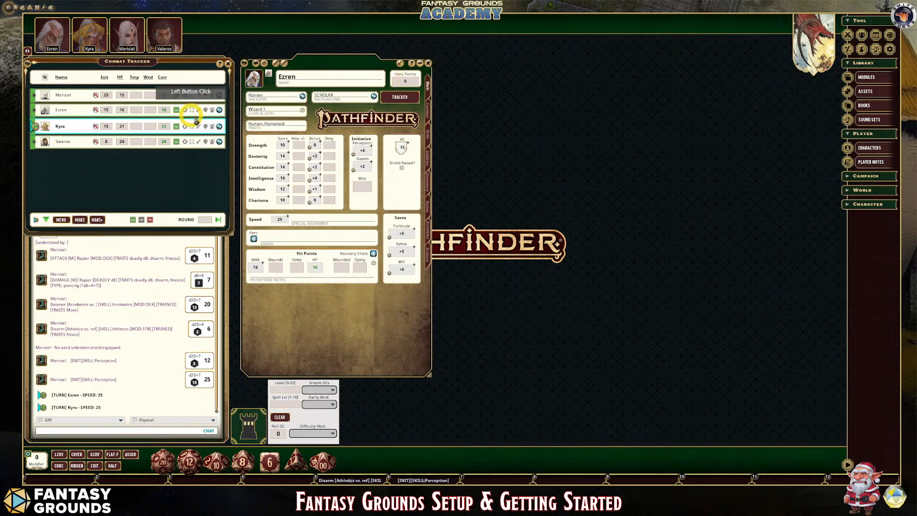
pyautogui.click(219, 126)
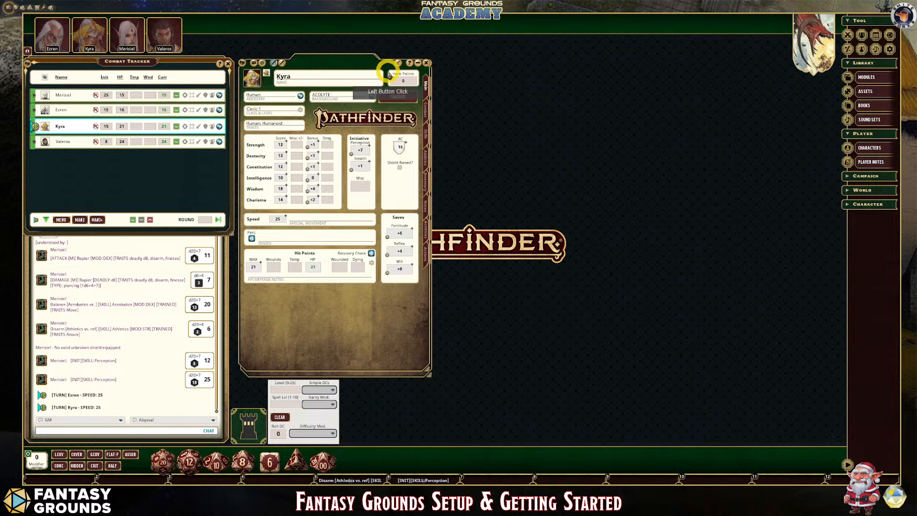
pyautogui.moveTo(352, 60)
pyautogui.mouseDown()
pyautogui.moveTo(362, 68)
pyautogui.moveTo(353, 58)
pyautogui.mouseUp()
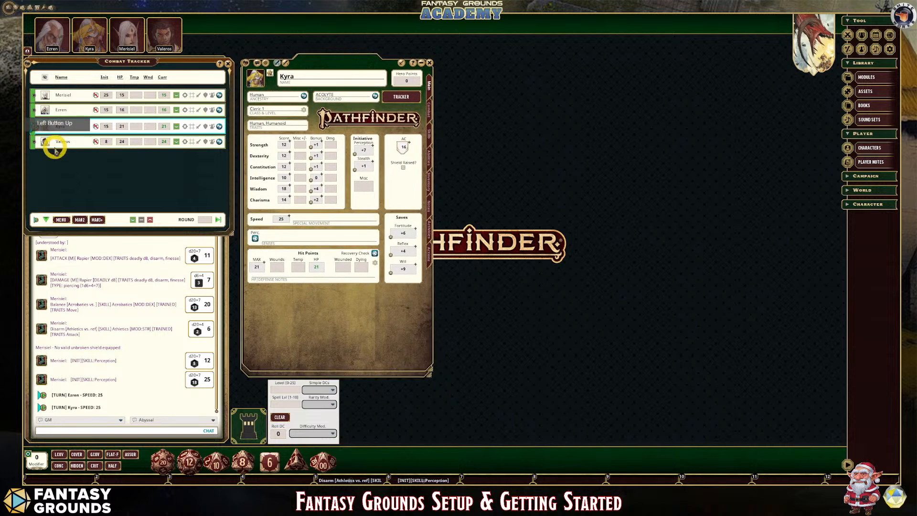
# Advance the combat turn to Valeros and open his character sheet.
pyautogui.click(55, 221)
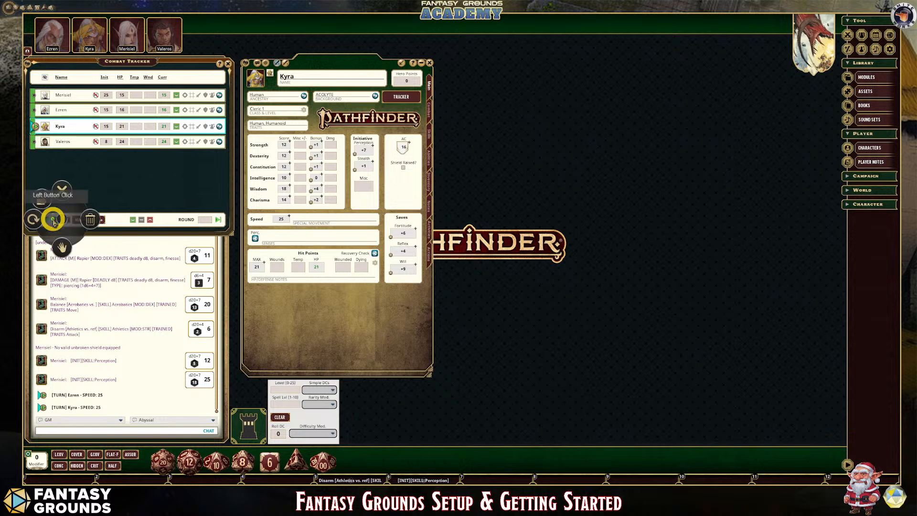
pyautogui.click(135, 164)
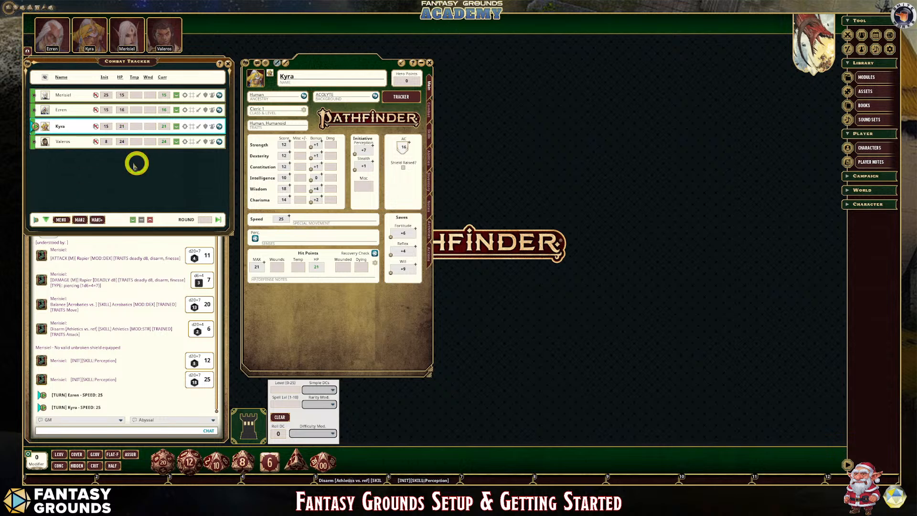
pyautogui.click(46, 219)
pyautogui.click(219, 141)
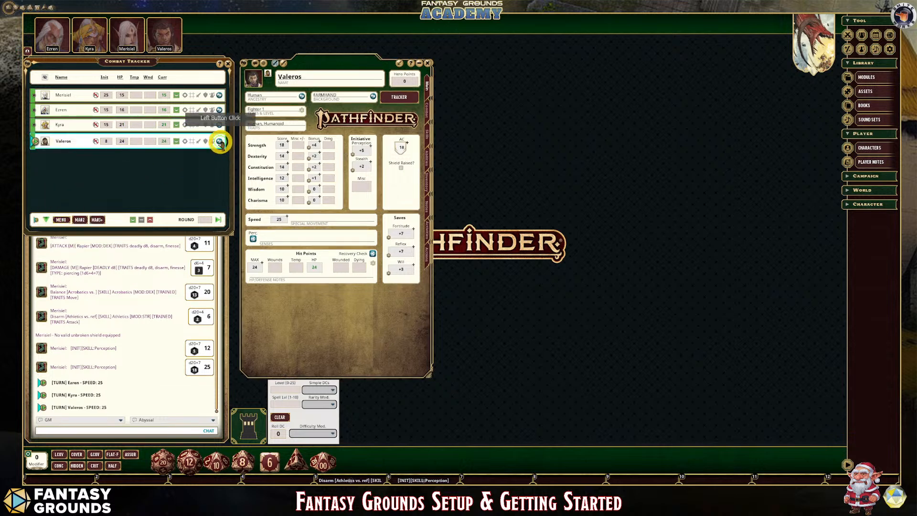
# Advance the combat tracker past Valeros to Merisiel's turn and open her character sheet at the weapons list.
pyautogui.click(46, 220)
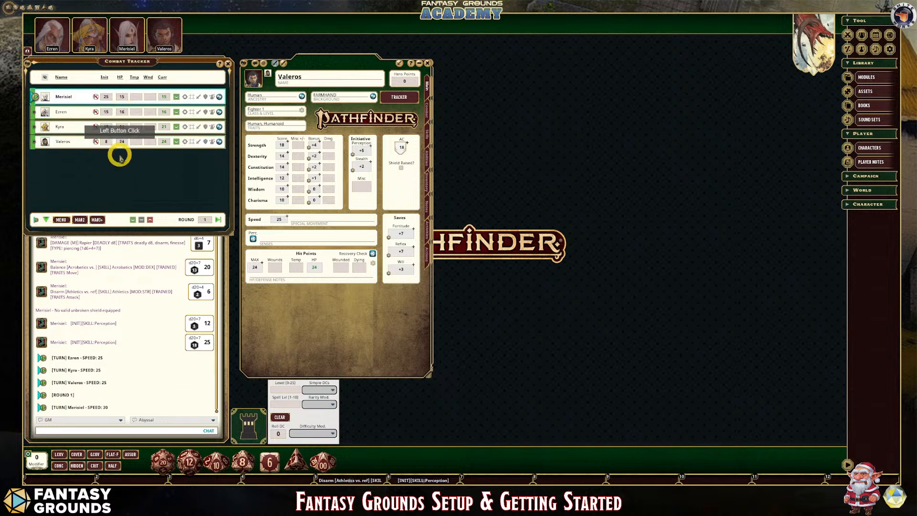
pyautogui.click(220, 97)
pyautogui.click(429, 244)
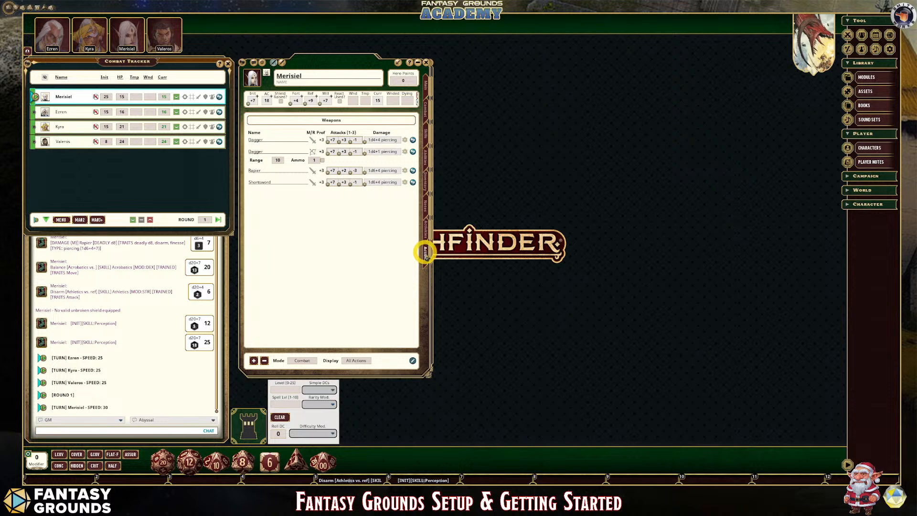
# Bring up the character sheets of Ezren, Kyra and Valeros in succession from the combat tracker.
pyautogui.click(220, 112)
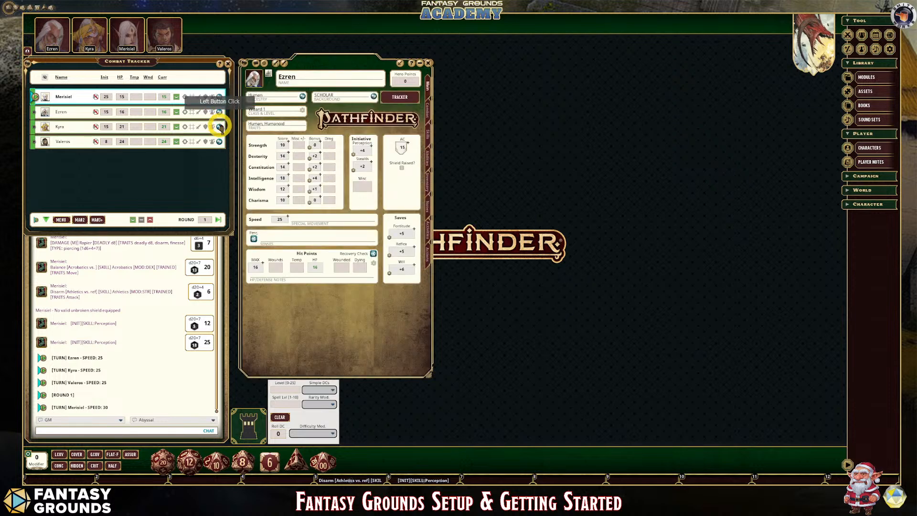
pyautogui.click(219, 126)
pyautogui.click(220, 141)
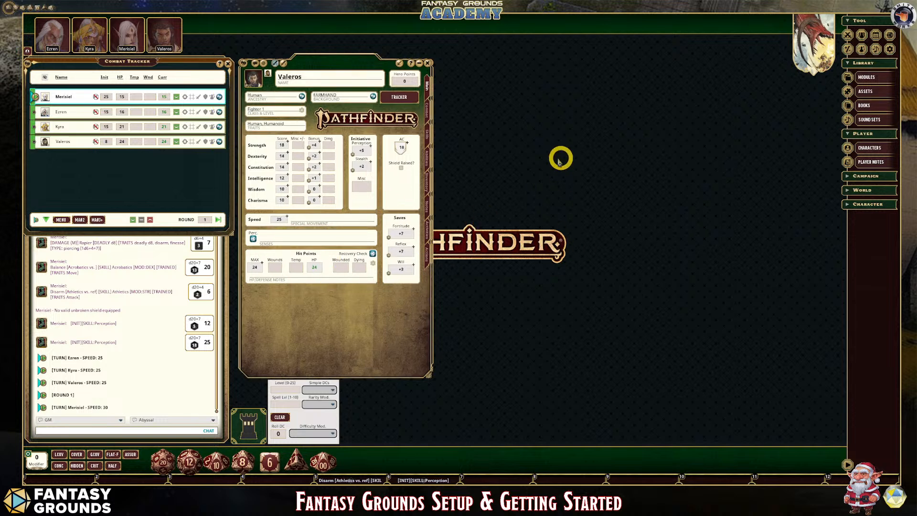
# Move Valeros's sheet aside to expose the sheets stacked beneath it and put it back on the stack.
pyautogui.moveTo(326, 60); pyautogui.dragTo(524, 62)
pyautogui.moveTo(306, 63); pyautogui.dragTo(364, 62)
pyautogui.moveTo(533, 59); pyautogui.dragTo(335, 60)
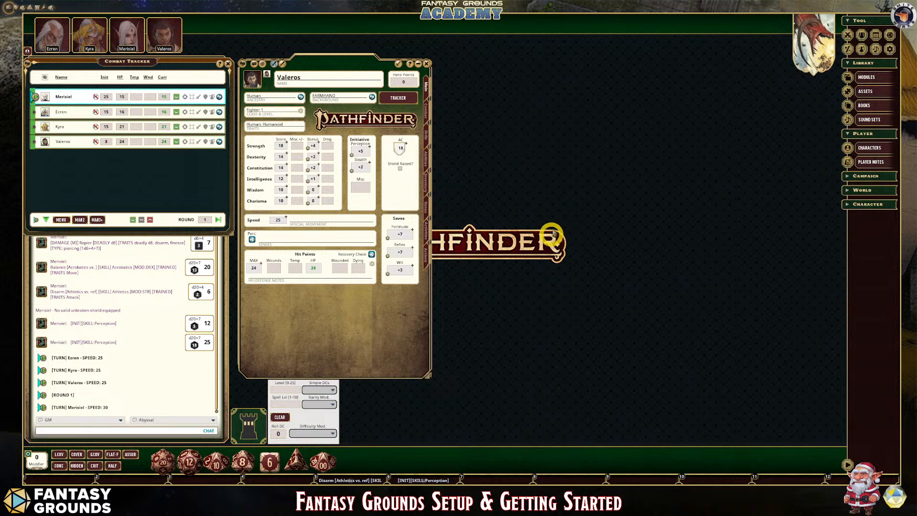
# Open the campaign's image list and place its window over Valeros's character sheet.
pyautogui.click(885, 177)
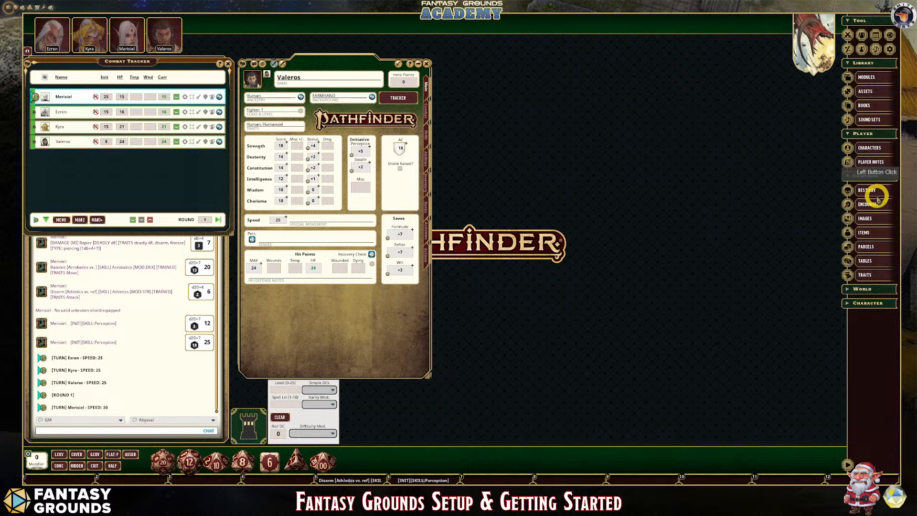
pyautogui.click(865, 220)
pyautogui.moveTo(476, 167); pyautogui.dragTo(357, 175)
# Filter the images to the Lost Omens Character Guide - GM Guide group and look through its entries.
pyautogui.click(401, 199)
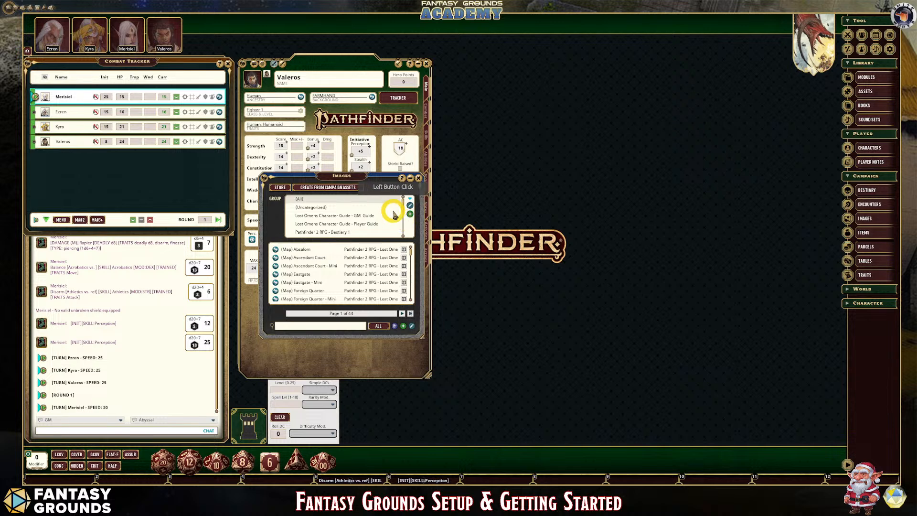
pyautogui.scroll(-5, 382, 225)
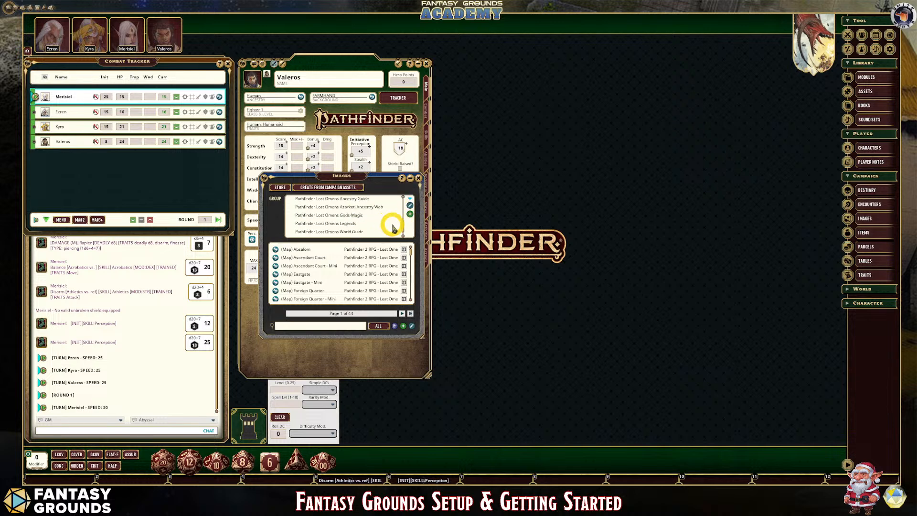
pyautogui.scroll(4, 391, 222)
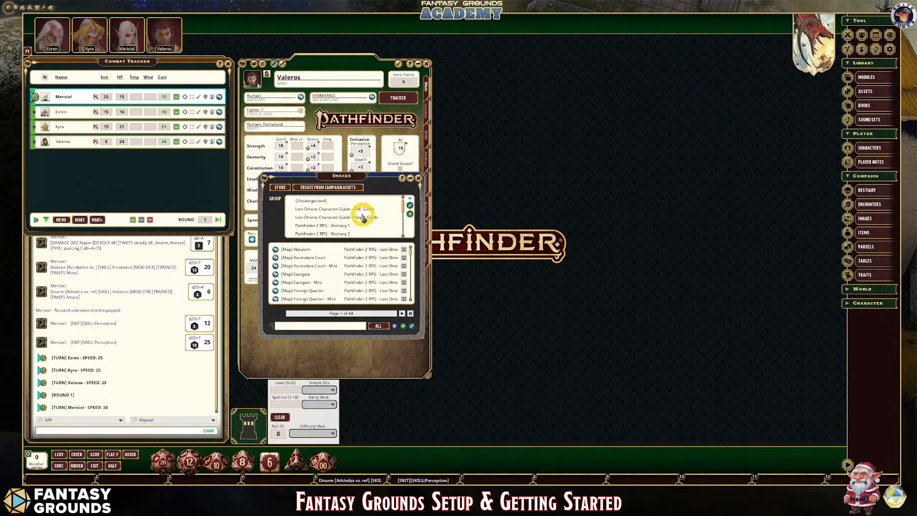
pyautogui.click(359, 207)
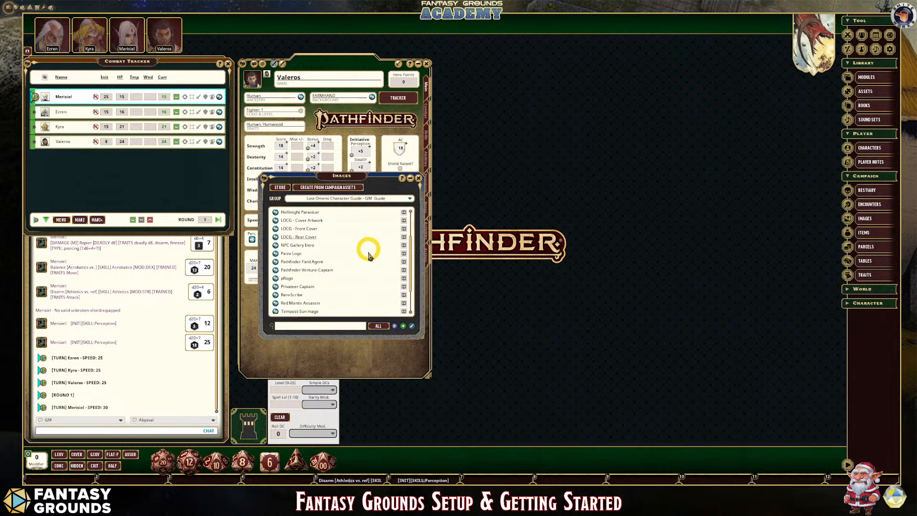
pyautogui.scroll(-2, 369, 255)
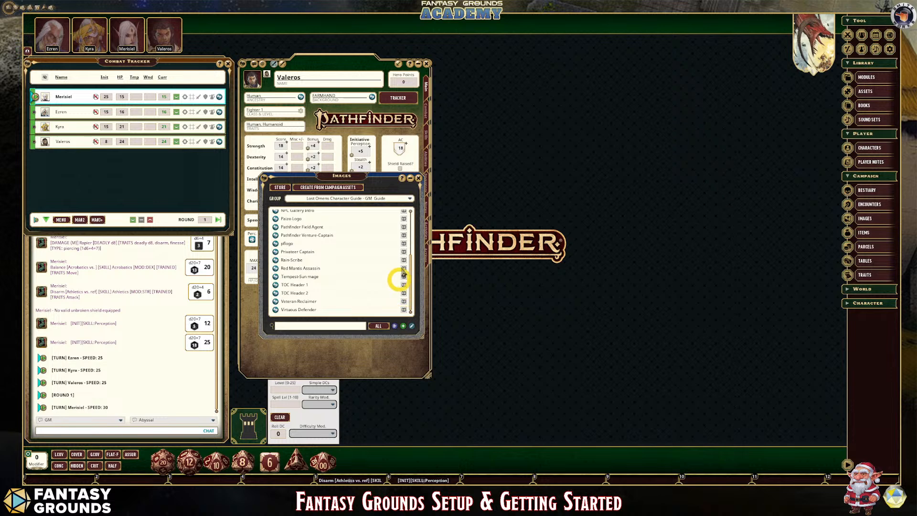
# Search the images for "Map" and set the group filter to (All).
pyautogui.click(409, 198)
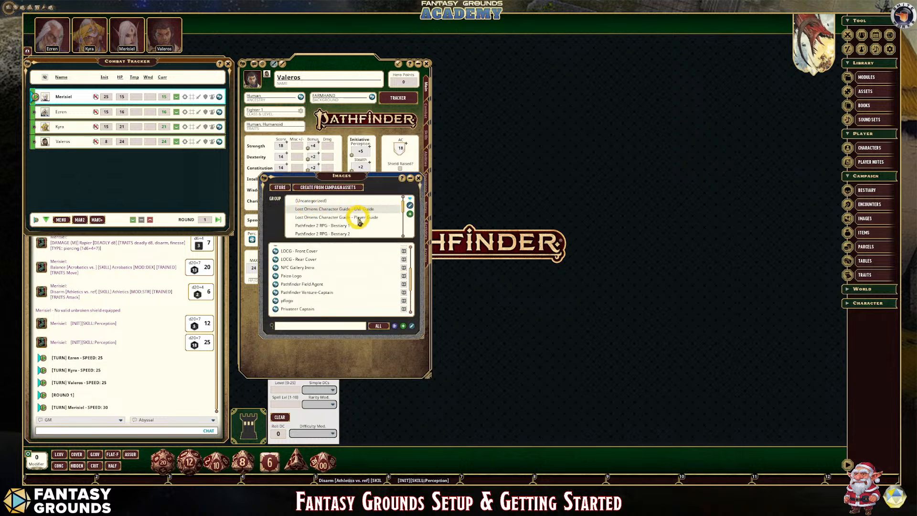
pyautogui.scroll(-2, 359, 223)
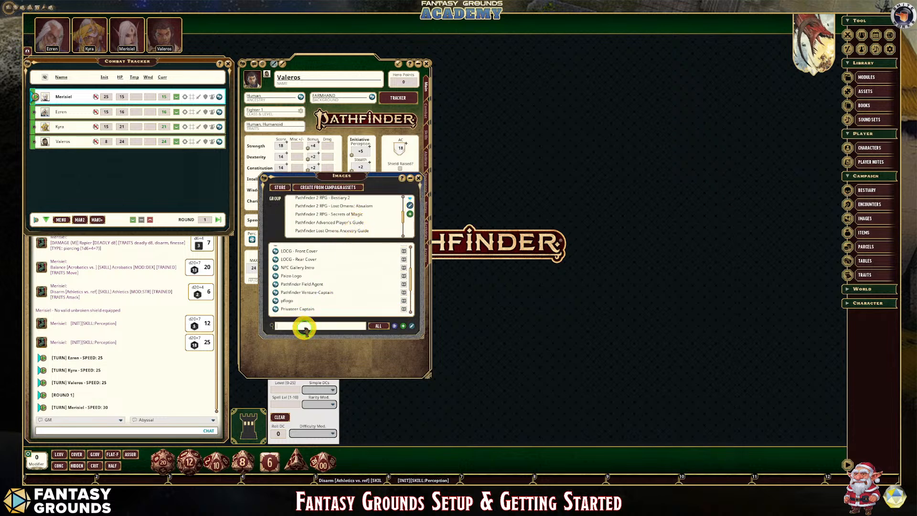
pyautogui.write('Map')
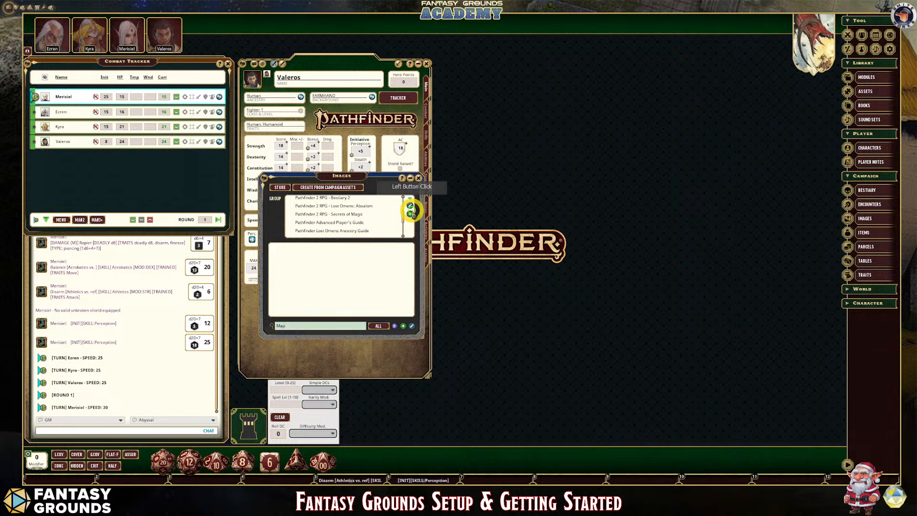
pyautogui.moveTo(403, 214); pyautogui.dragTo(402, 198)
pyautogui.click(302, 200)
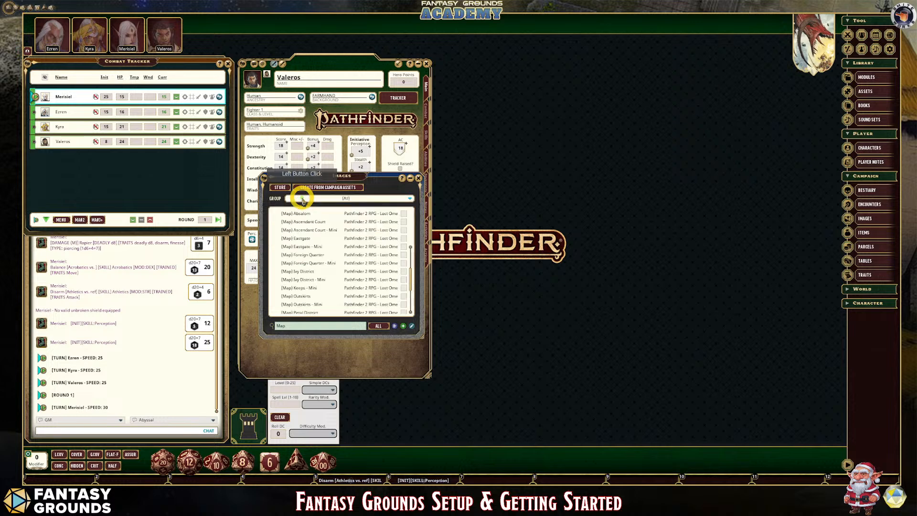
# Preview the Foreign Quarter - Mini and Golden Road maps from the image list, closing each one after viewing.
pyautogui.click(275, 264)
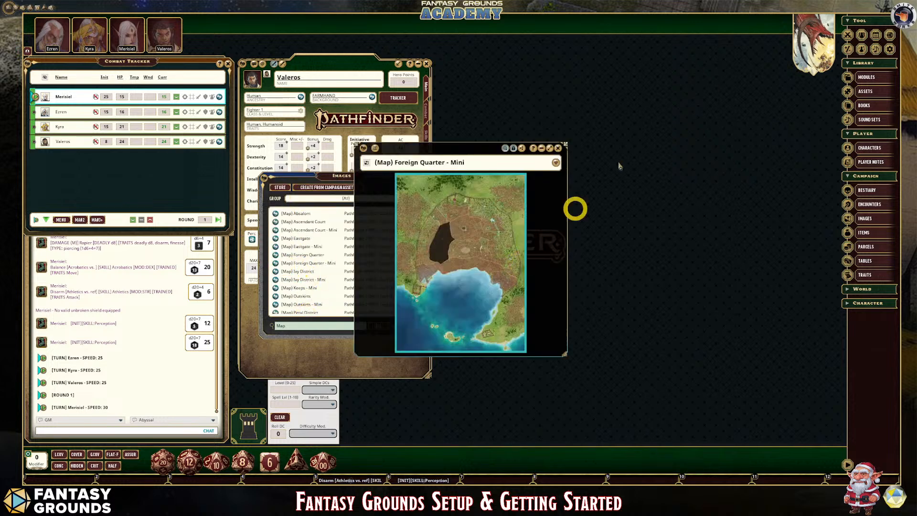
pyautogui.click(563, 150)
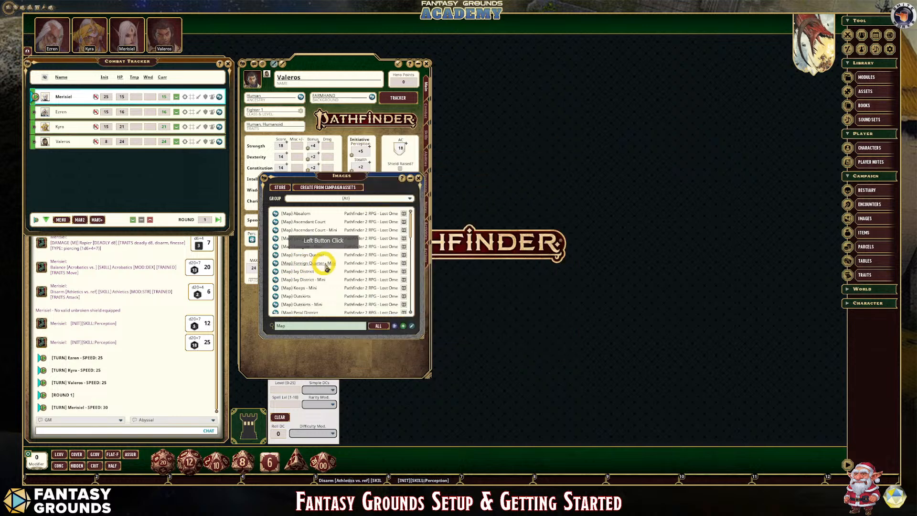
pyautogui.scroll(-4, 330, 272)
pyautogui.scroll(-5, 336, 283)
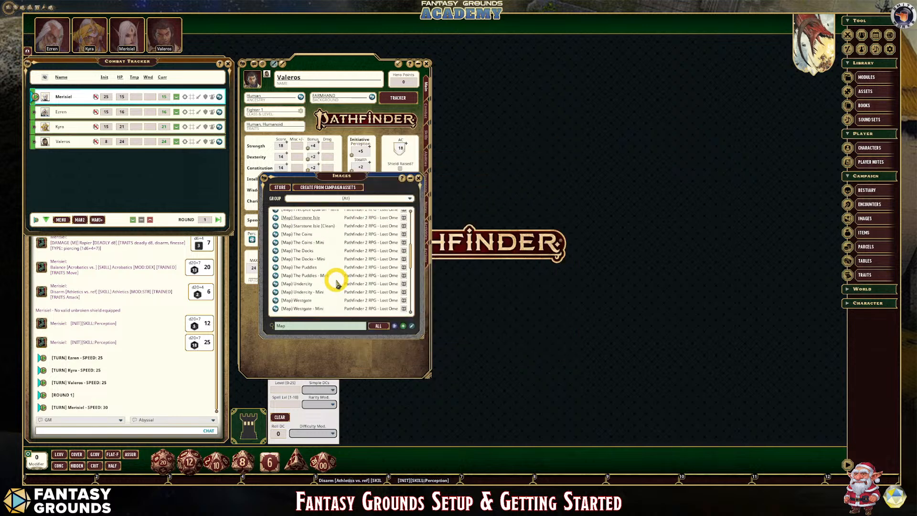
pyautogui.scroll(-1, 338, 284)
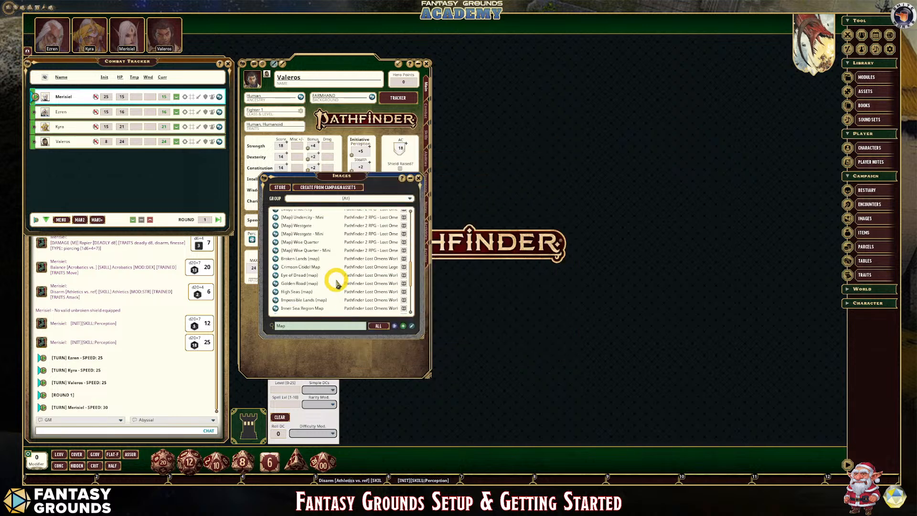
pyautogui.click(275, 283)
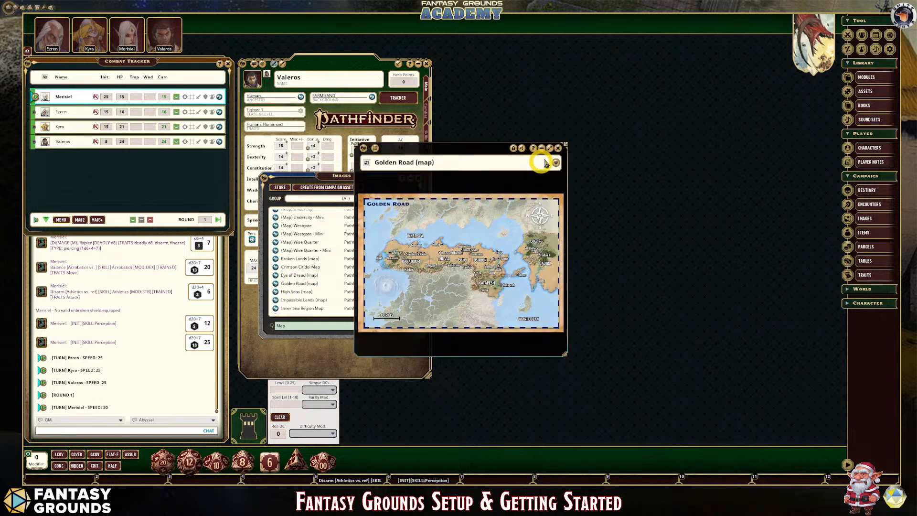
pyautogui.click(559, 149)
# Preview the Old Cheliax map from further down the image list and close it.
pyautogui.scroll(-10, 329, 267)
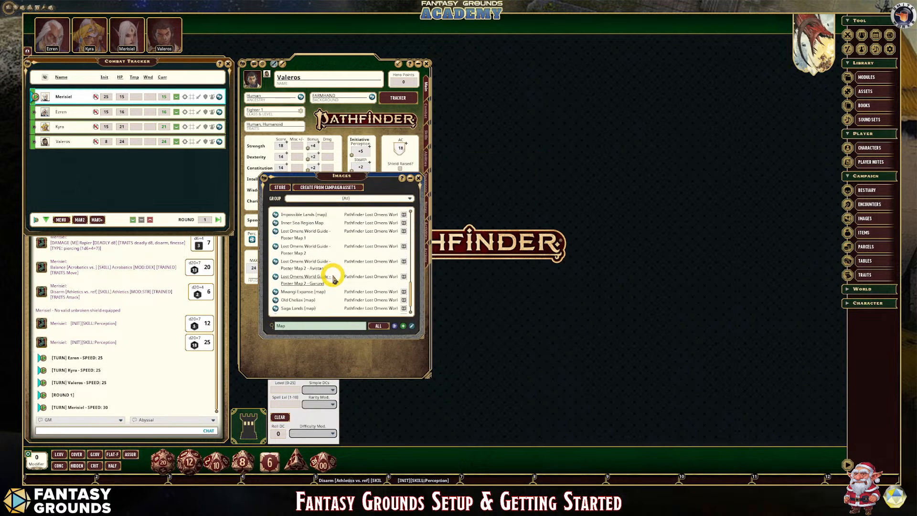
pyautogui.click(275, 286)
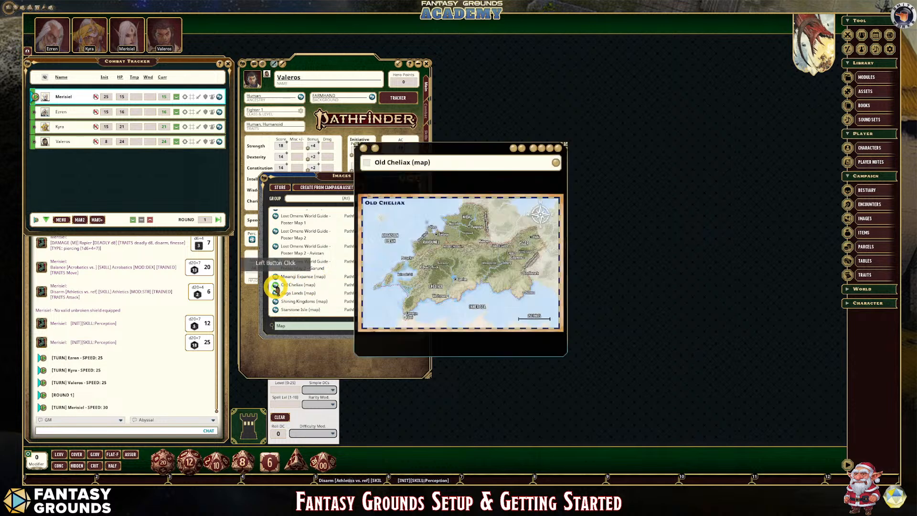
pyautogui.click(558, 149)
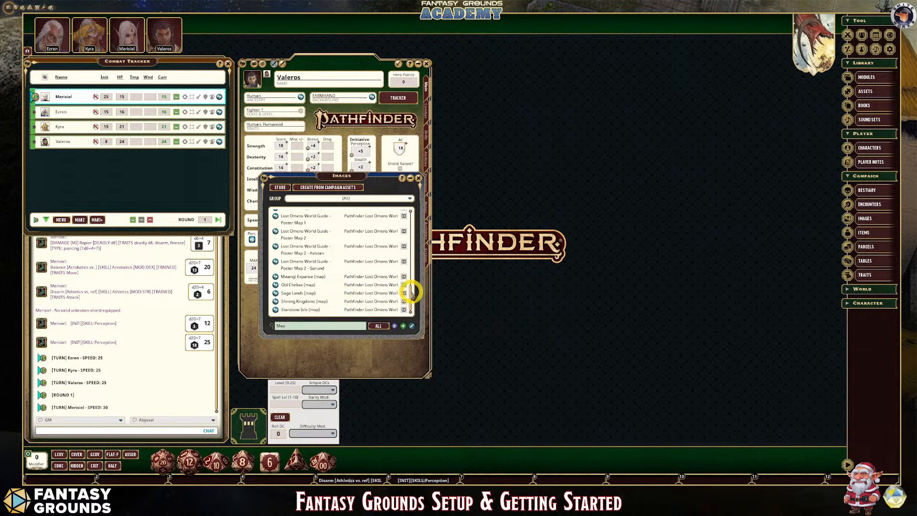
# Restrict the image list to the Pathfinder Advanced Player's Guide group.
pyautogui.moveTo(409, 288); pyautogui.dragTo(425, 189)
pyautogui.click(409, 198)
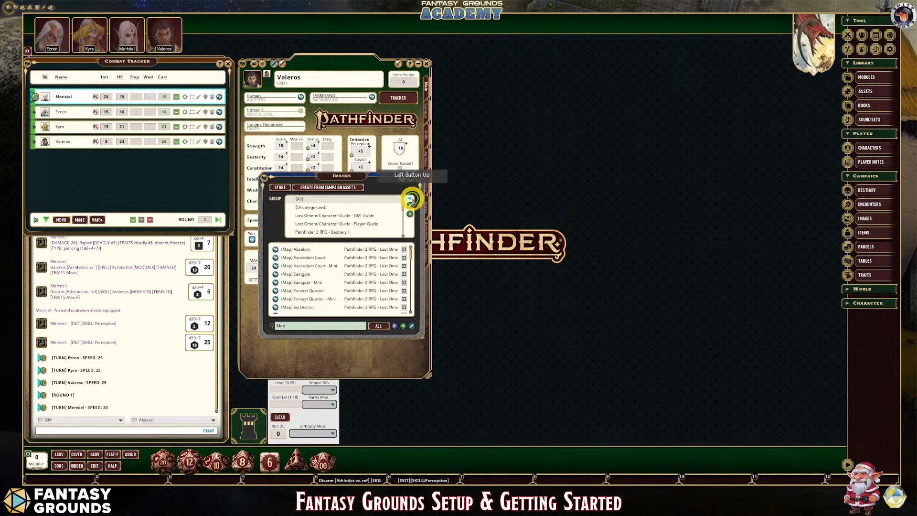
pyautogui.scroll(-3, 390, 215)
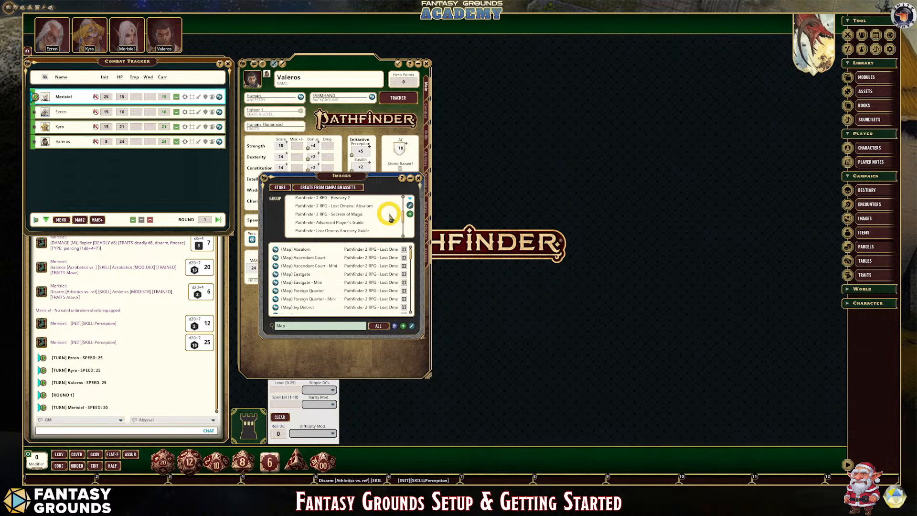
pyautogui.click(356, 222)
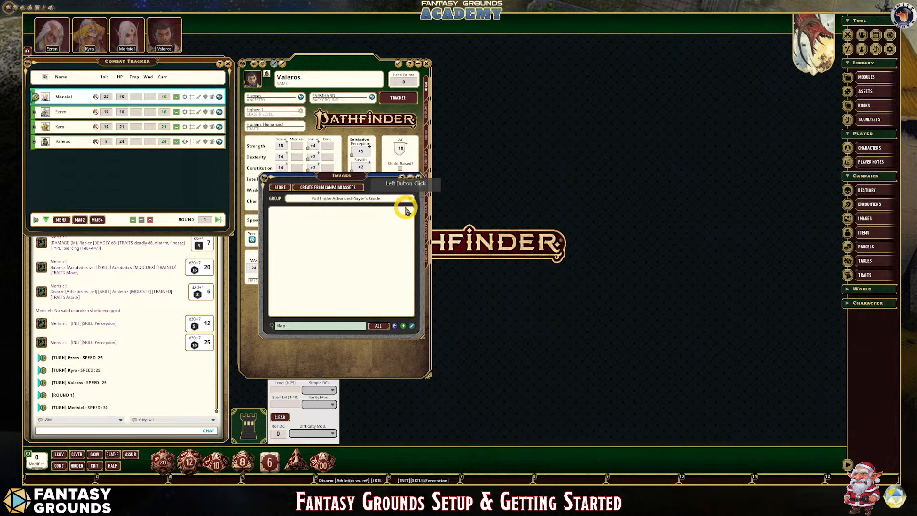
pyautogui.click(409, 198)
pyautogui.click(367, 220)
# Clear the "Map" search text, preview the Aasimar Artist image and close it.
pyautogui.doubleClick(303, 325)
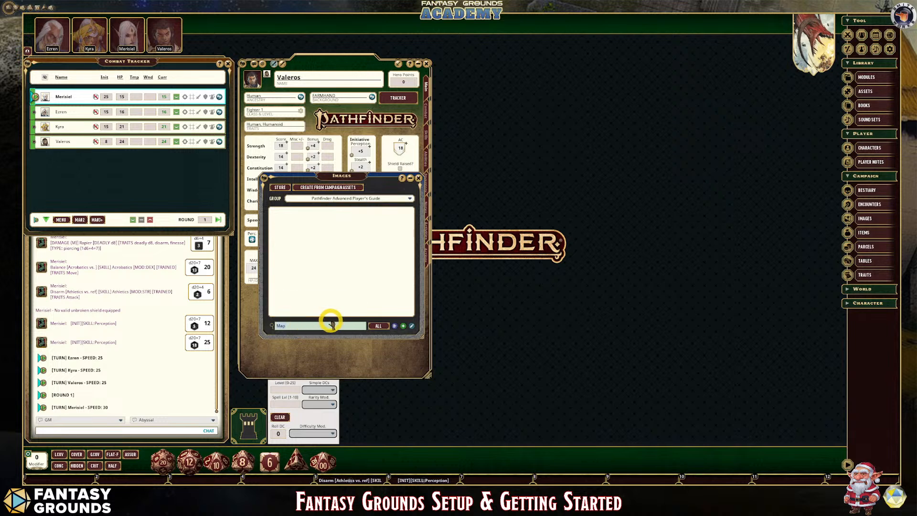
pyautogui.press('BackSpace')
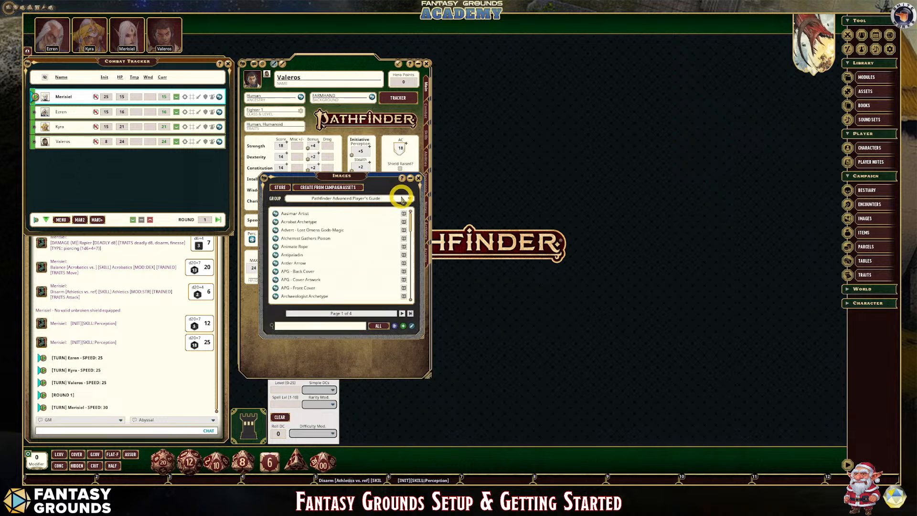
pyautogui.click(275, 213)
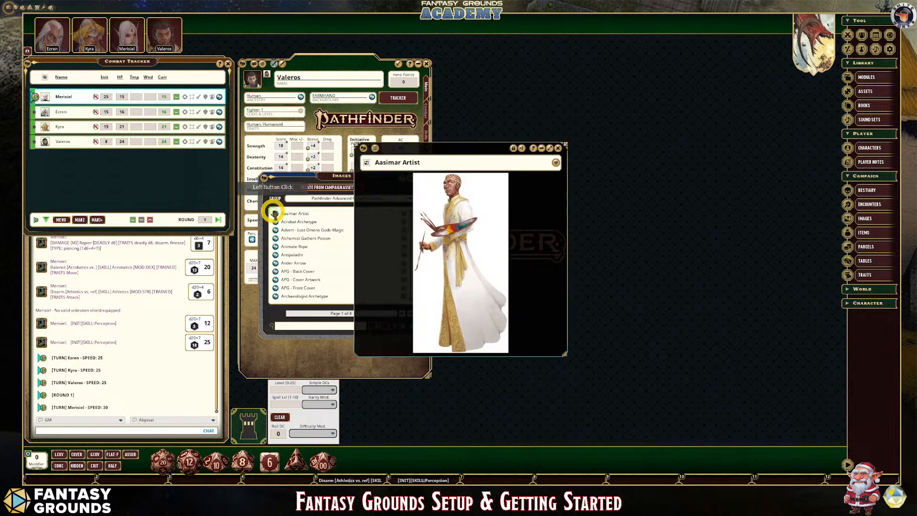
pyautogui.click(558, 149)
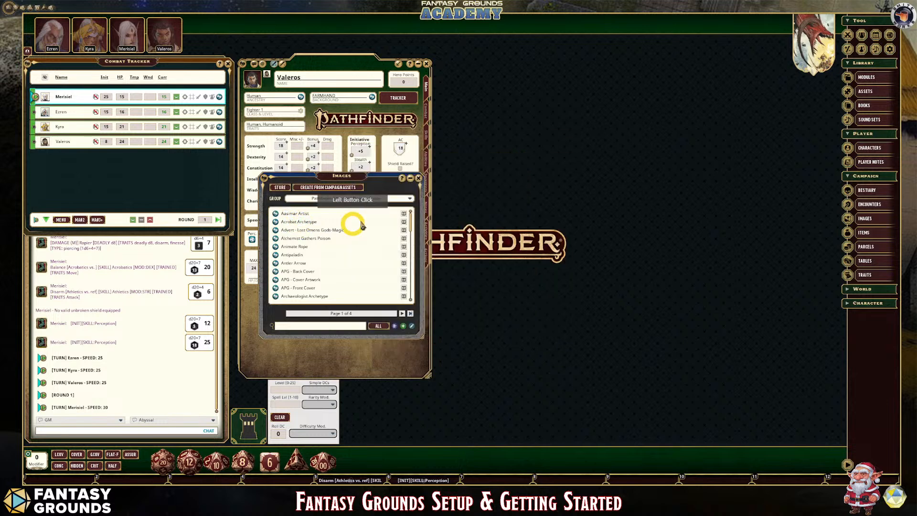
# Browse the available image groups and filter the list to Pathfinder 2 RPG - Lost Omens: Absalom.
pyautogui.click(408, 198)
pyautogui.scroll(-1, 372, 222)
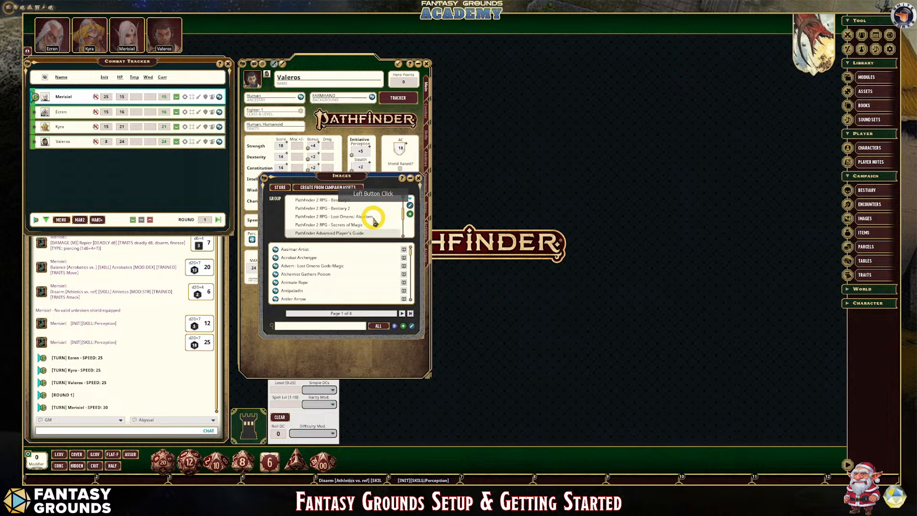
pyautogui.scroll(4, 372, 219)
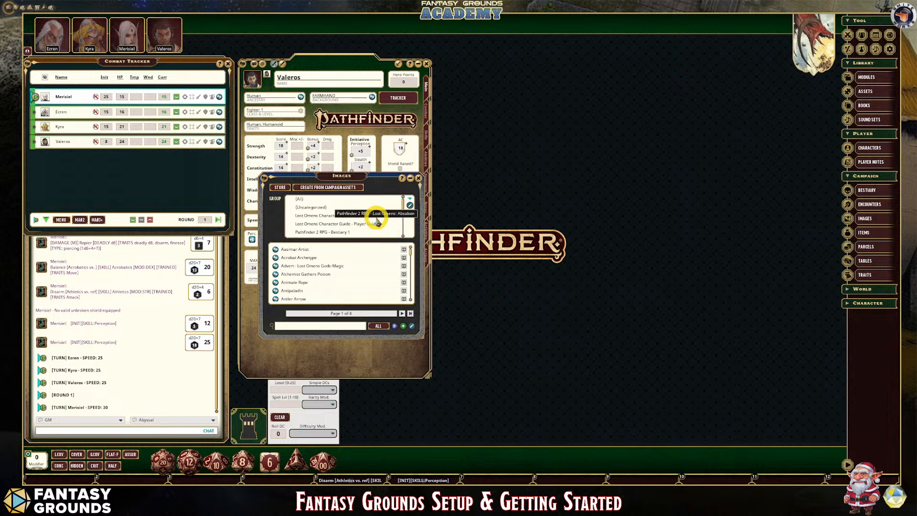
pyautogui.scroll(-5, 377, 219)
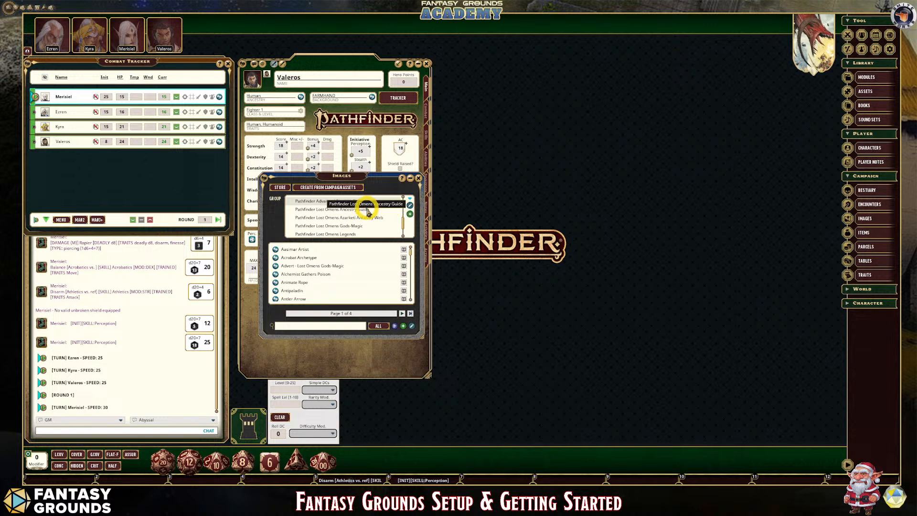
pyautogui.scroll(4, 368, 210)
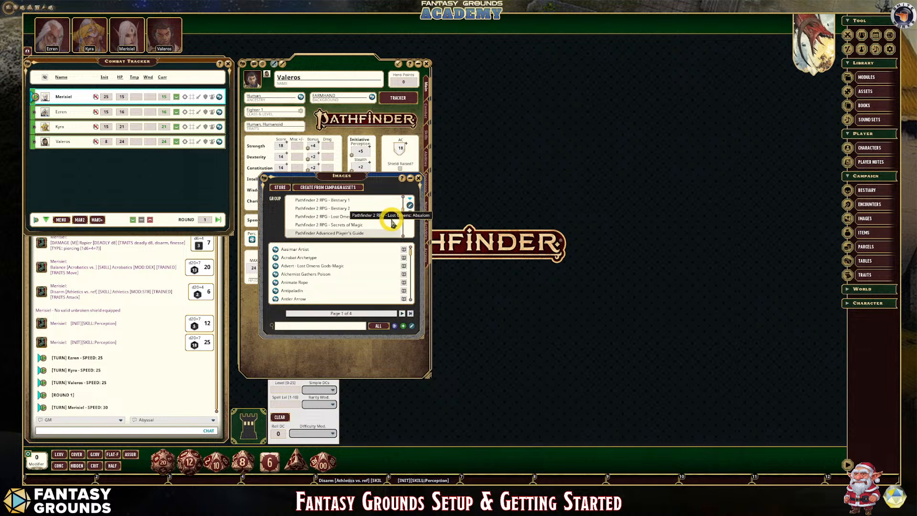
pyautogui.click(334, 215)
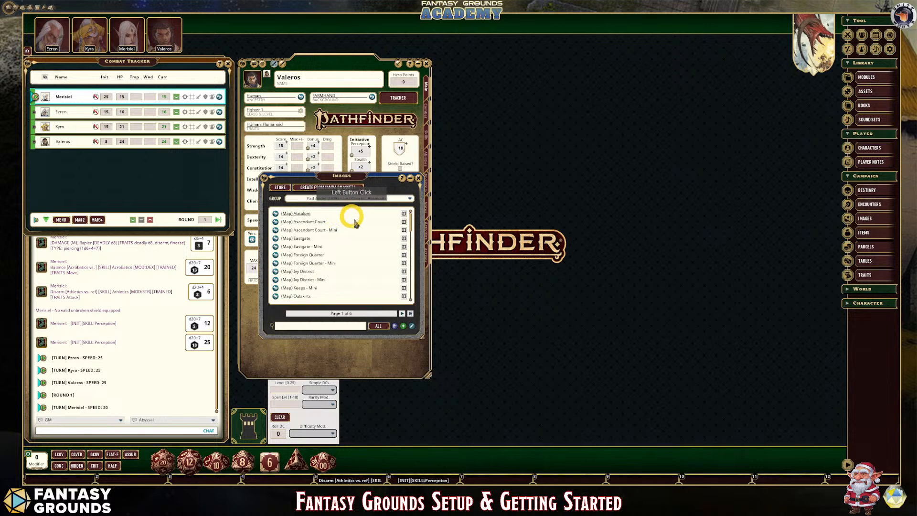
# Preview the Ascendant Court and The Coins maps of the Absalom group, closing each one after viewing.
pyautogui.click(276, 222)
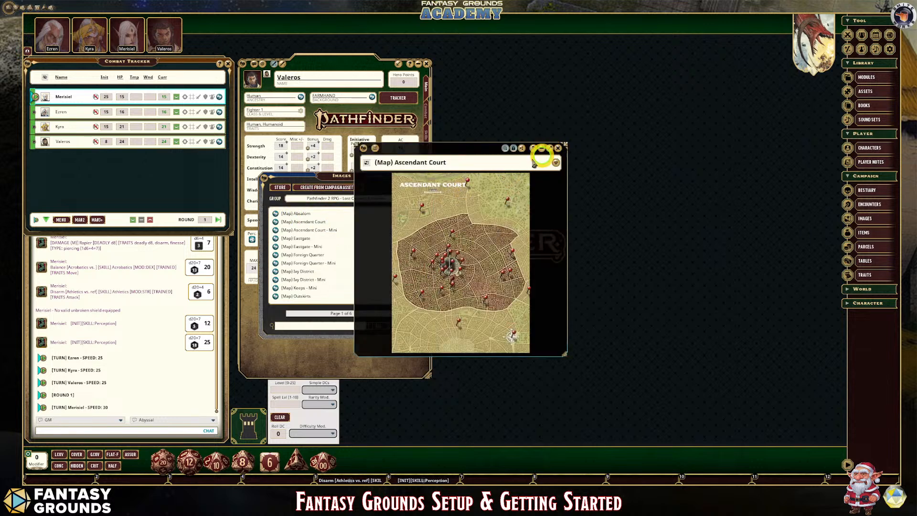
pyautogui.click(558, 148)
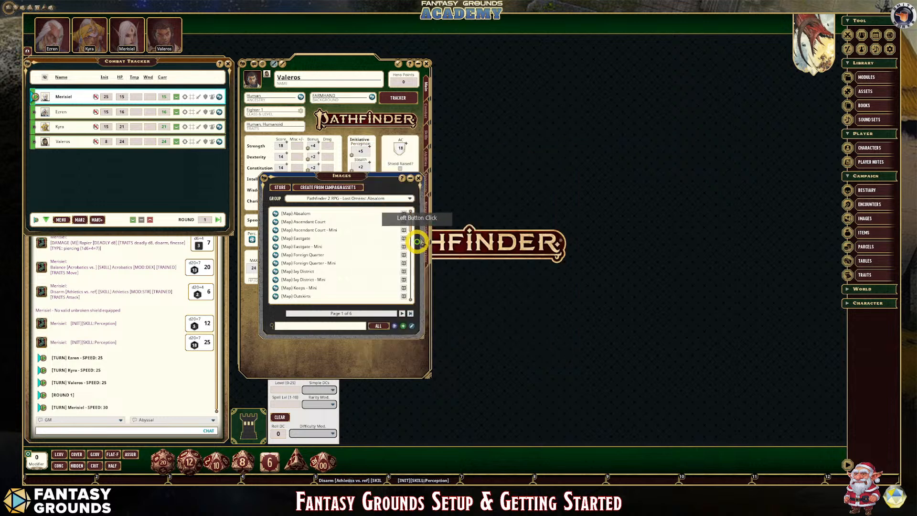
pyautogui.scroll(-4, 368, 251)
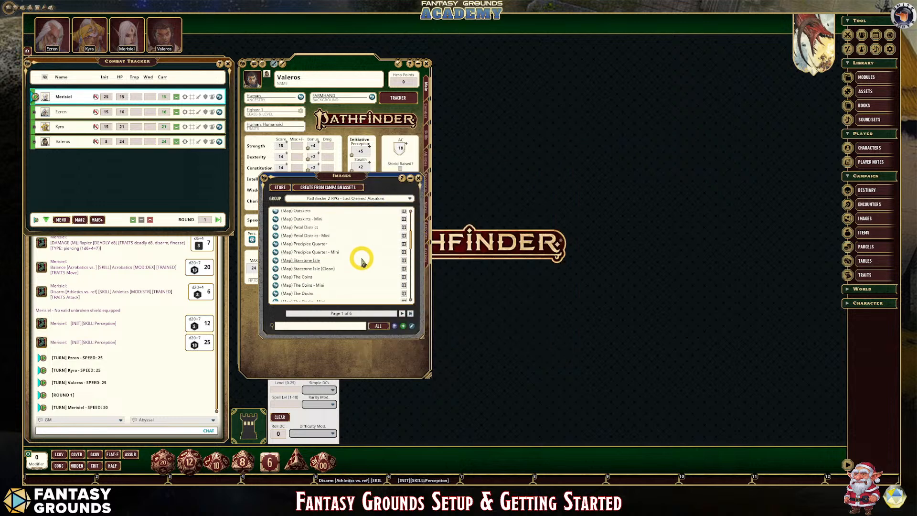
pyautogui.scroll(-1, 361, 260)
pyautogui.click(276, 266)
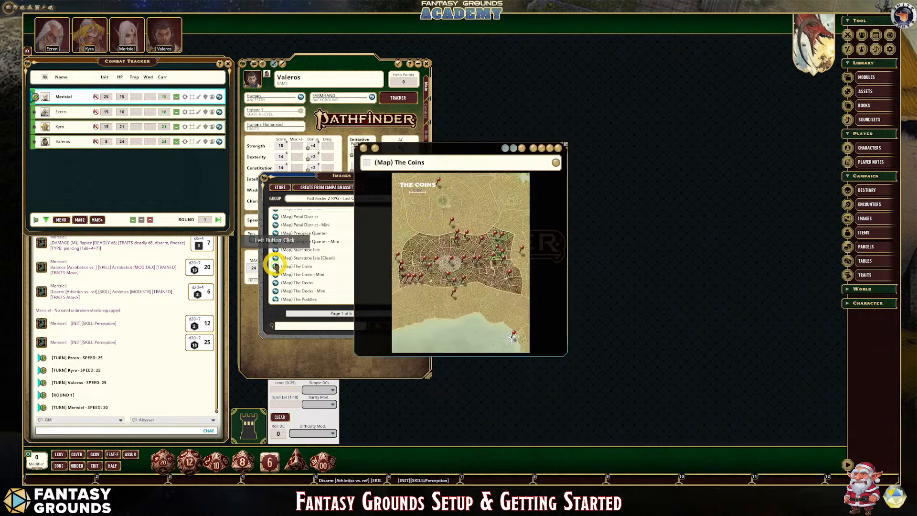
pyautogui.click(557, 148)
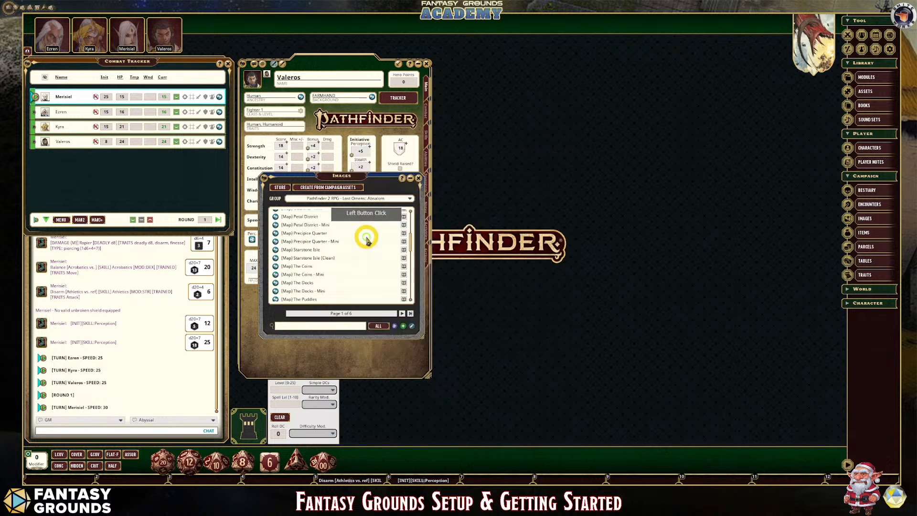
# Preview the Undercity - Mini map of the Absalom group up close and close it.
pyautogui.scroll(-6, 363, 239)
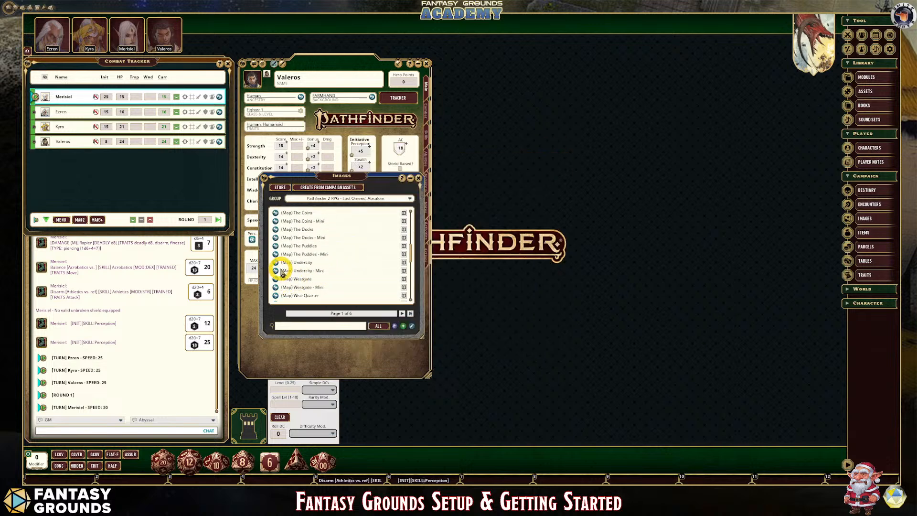
pyautogui.click(275, 270)
pyautogui.scroll(5, 492, 243)
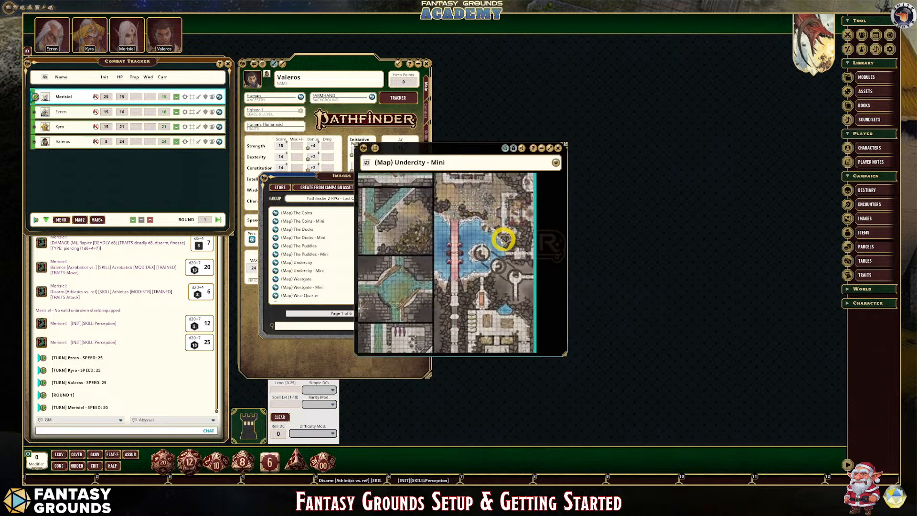
pyautogui.scroll(-5, 454, 256)
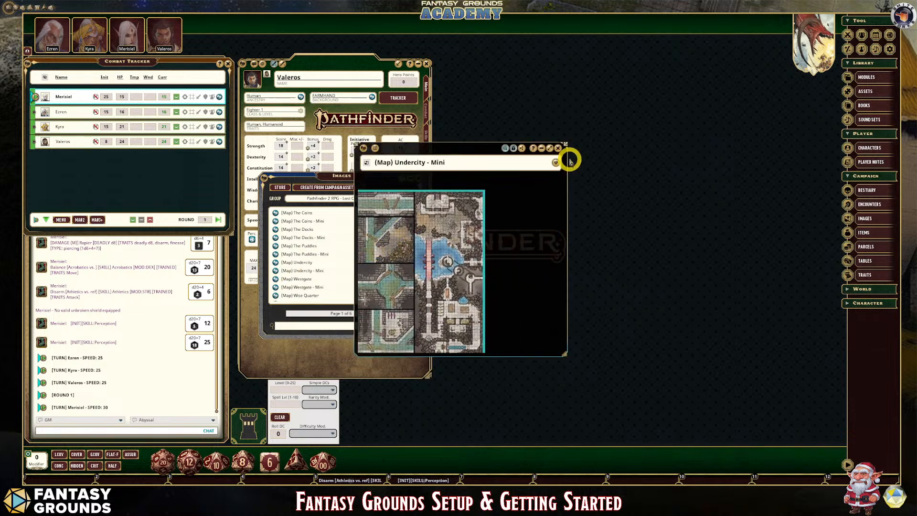
pyautogui.click(558, 148)
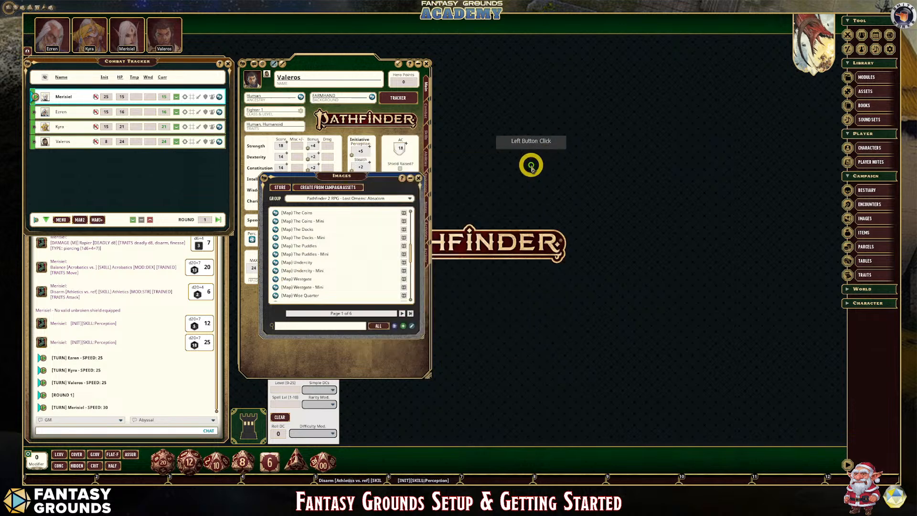
# Open the full-size Undercity map and place its window in the free tabletop area, clear of the image list.
pyautogui.click(276, 262)
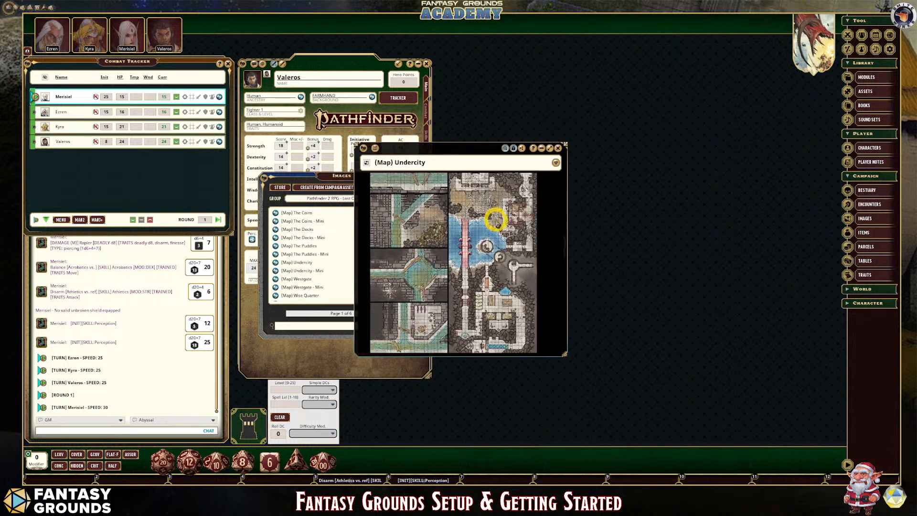
pyautogui.moveTo(475, 143); pyautogui.dragTo(599, 86)
pyautogui.scroll(5, 569, 213)
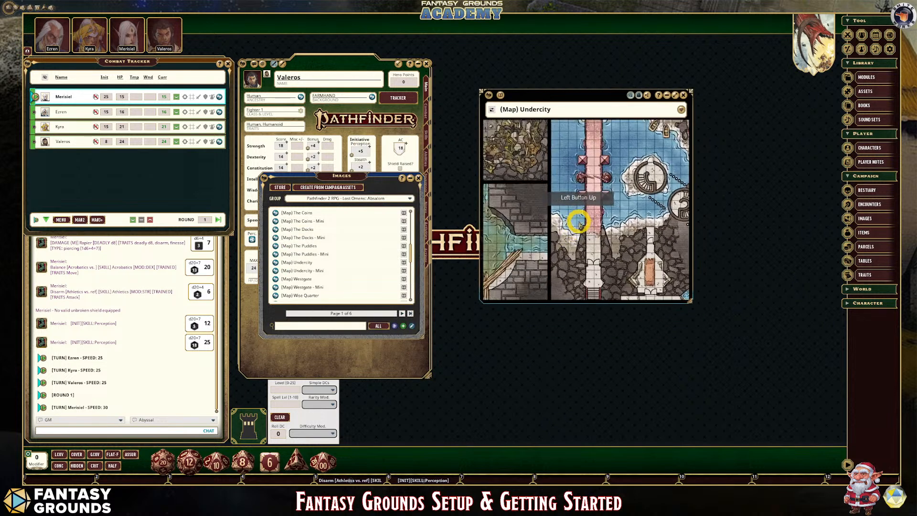
# Unlock the Undercity map, examine its line-of-sight walls around the bridge, and close the map and the image list.
pyautogui.click(640, 97)
pyautogui.click(640, 125)
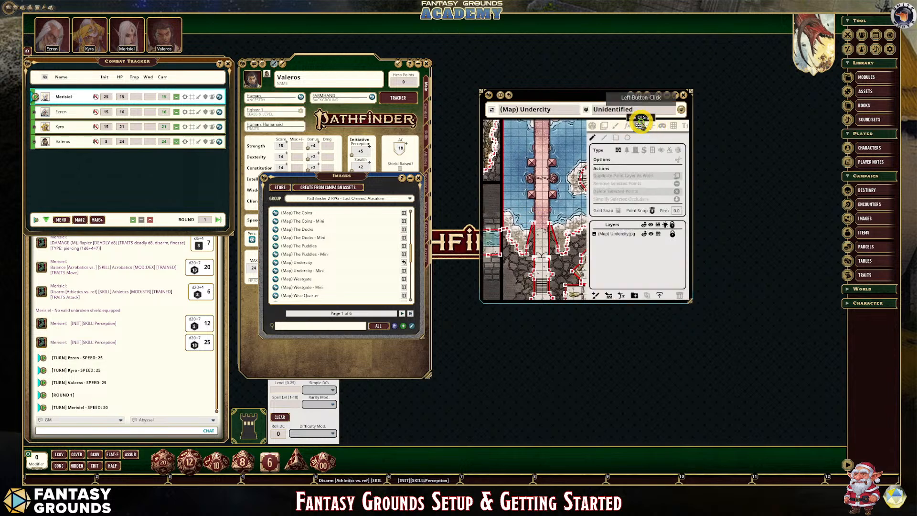
pyautogui.scroll(-6, 539, 245)
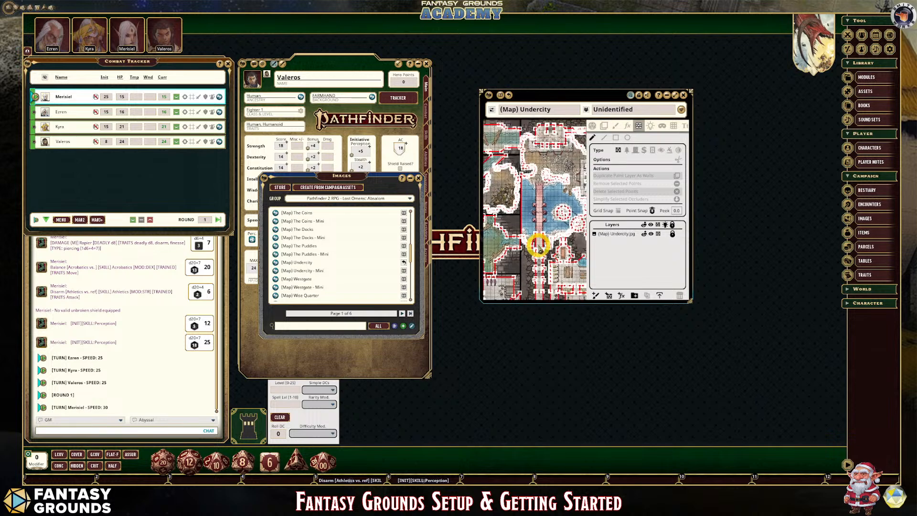
pyautogui.scroll(6, 539, 245)
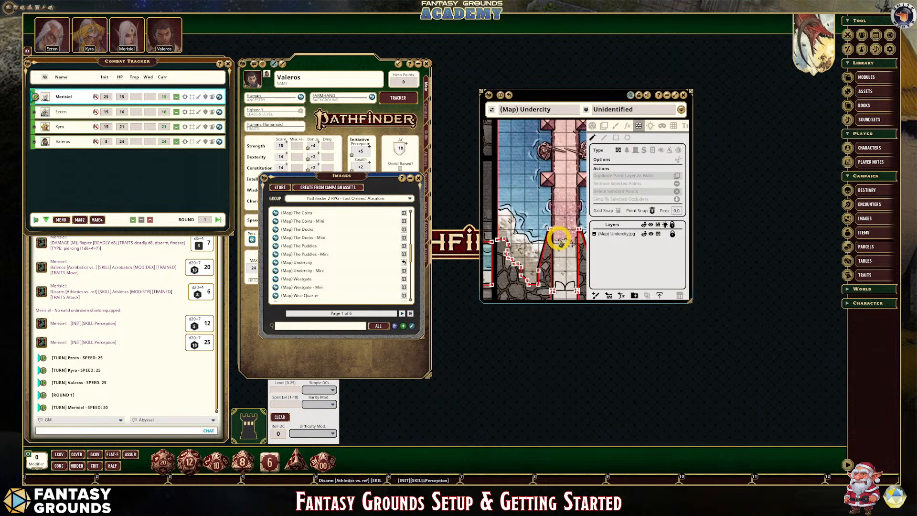
pyautogui.scroll(5, 560, 242)
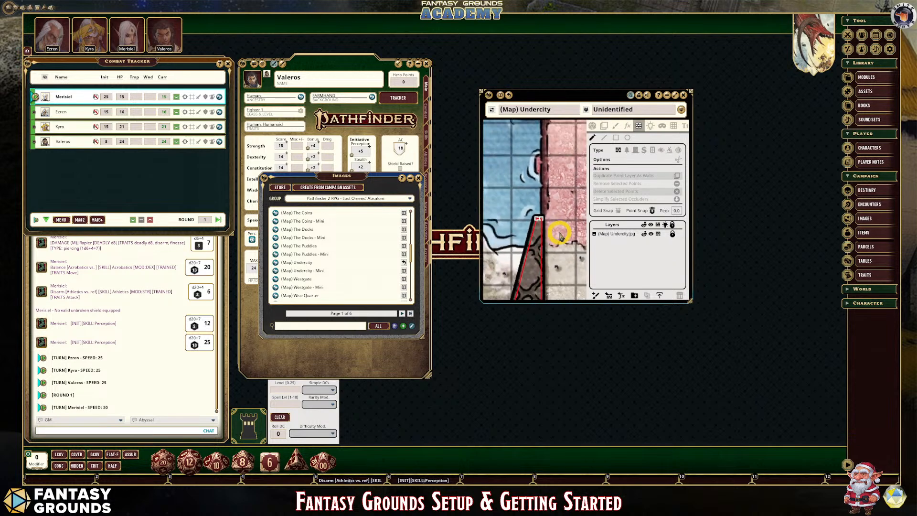
pyautogui.scroll(-6, 561, 237)
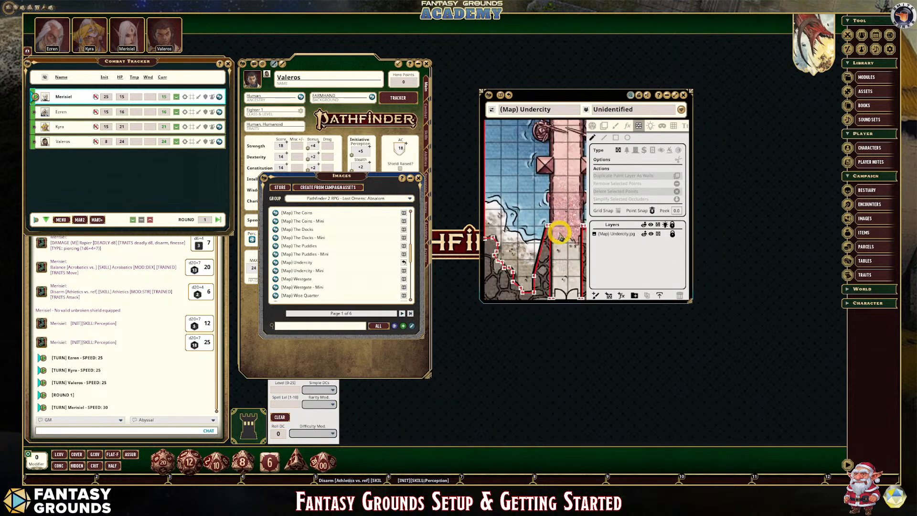
pyautogui.click(684, 94)
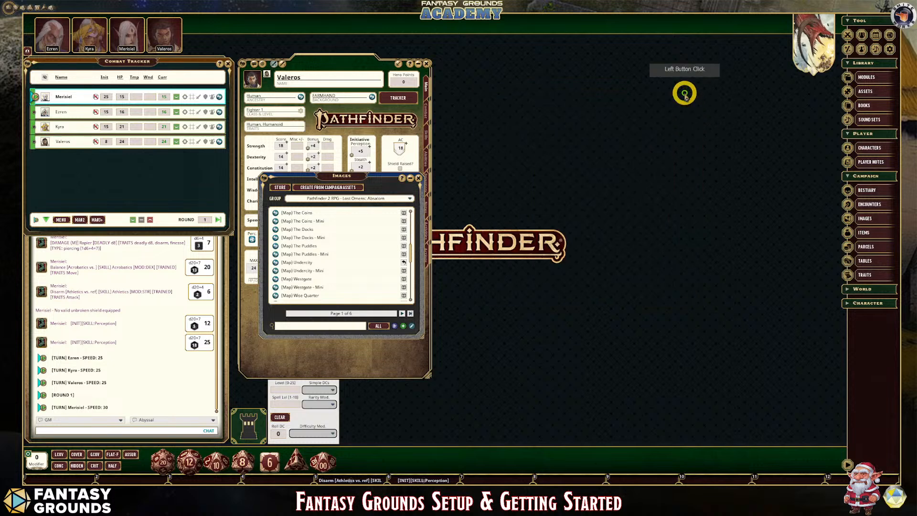
pyautogui.click(418, 178)
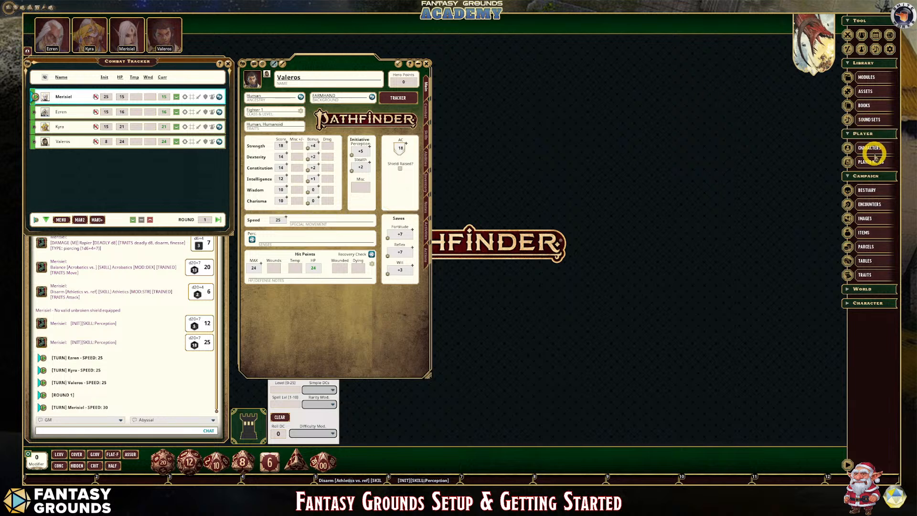
# Briefly open and close the campaign's Bestiary, Images and Items lists.
pyautogui.click(872, 192)
pyautogui.click(872, 193)
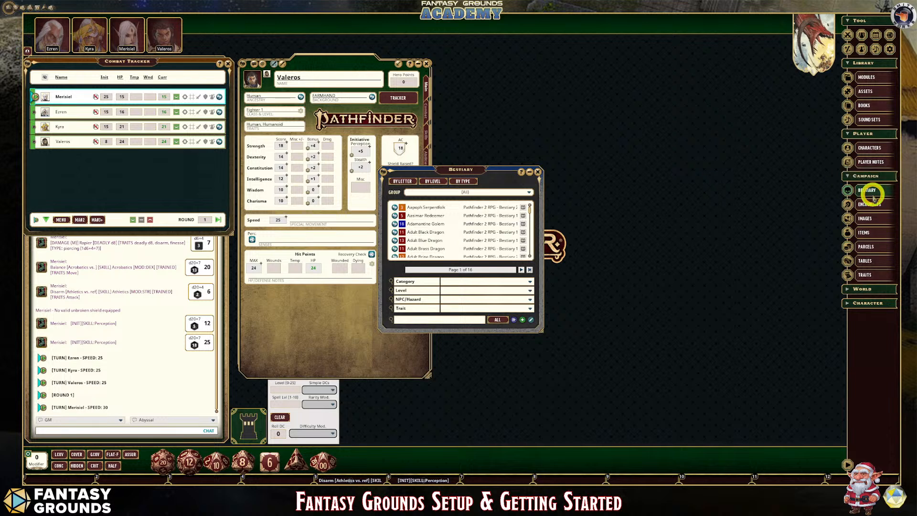
pyautogui.click(871, 218)
pyautogui.click(871, 218)
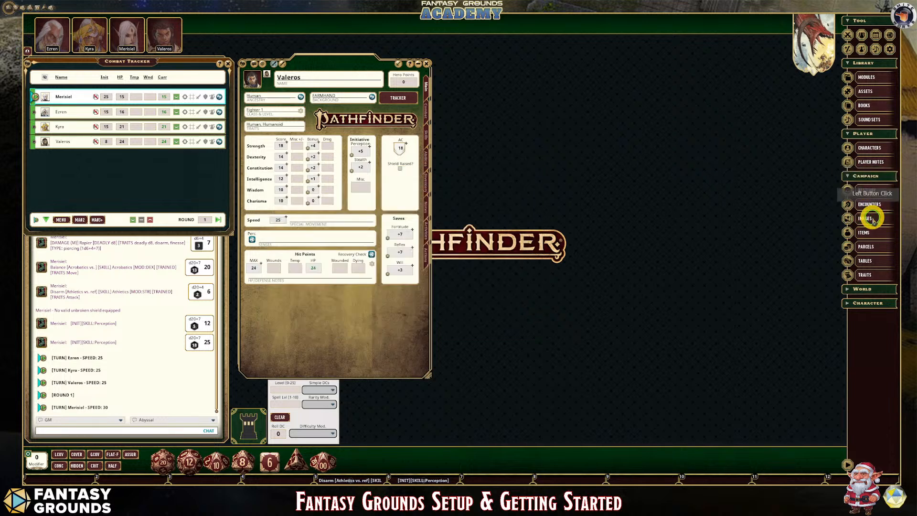
pyautogui.click(874, 233)
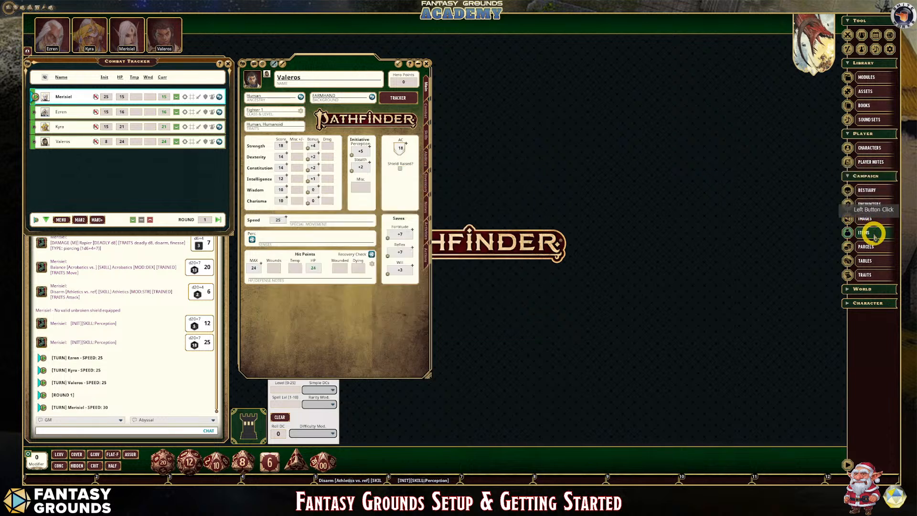
pyautogui.click(874, 233)
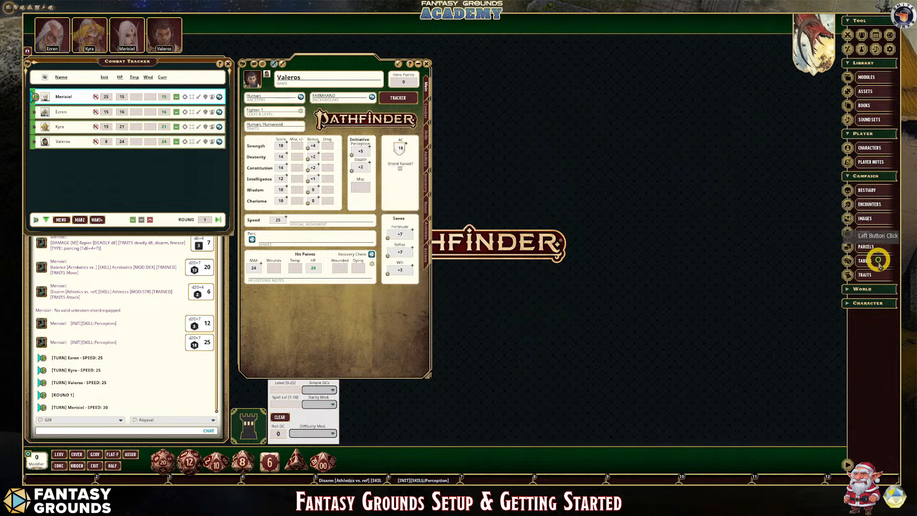
# Expand the World and Character sections of the sidebar to show their record types.
pyautogui.click(865, 289)
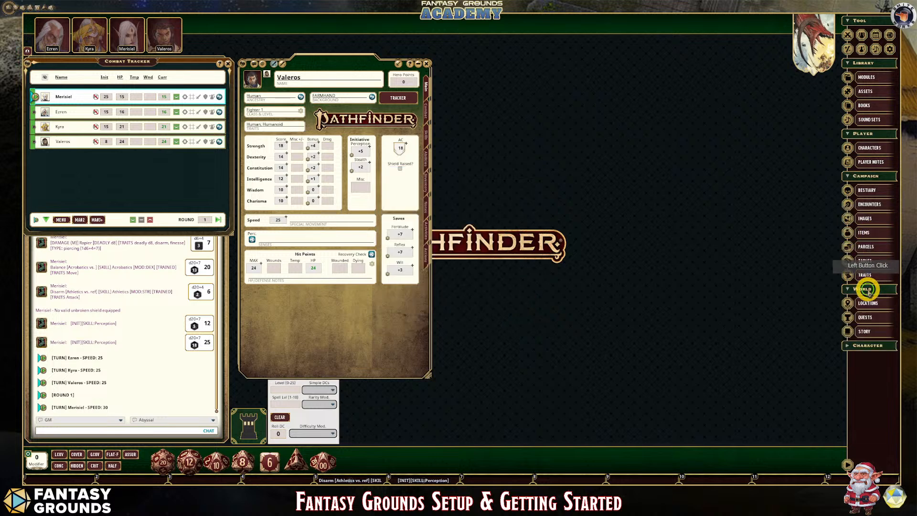
pyautogui.click(867, 345)
pyautogui.scroll(-1, 881, 401)
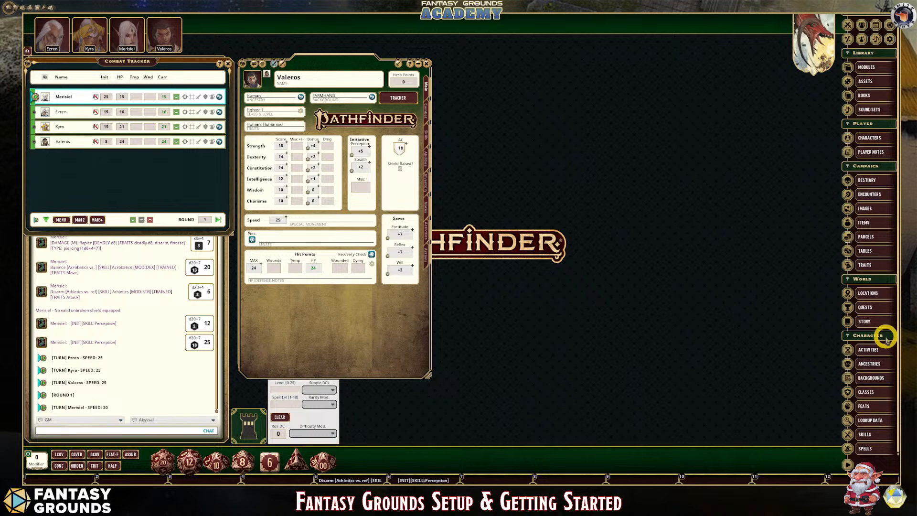
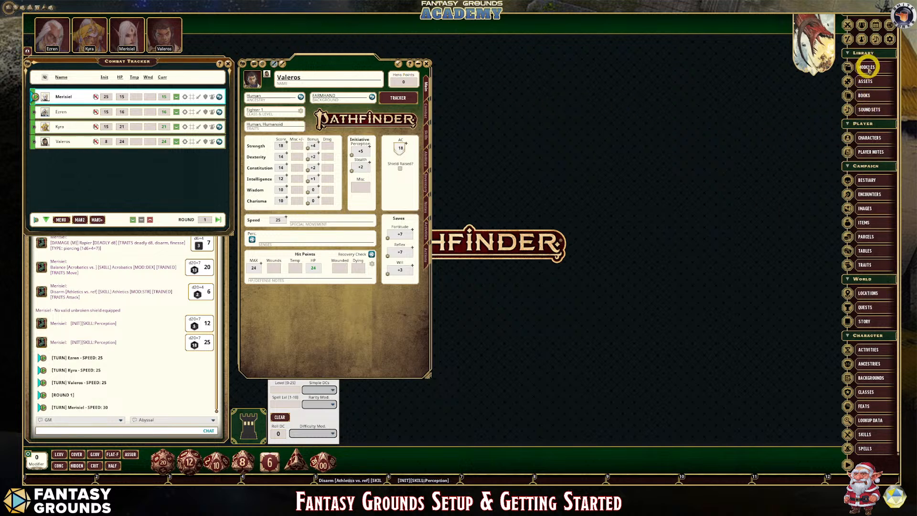
# Open the Books list, place it in the free tabletop area and lengthen it to show every book.
pyautogui.click(866, 96)
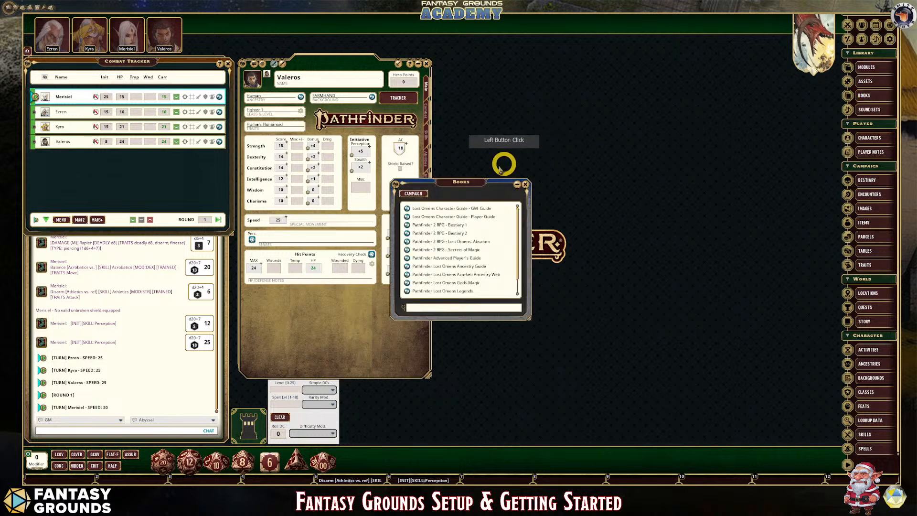
pyautogui.moveTo(459, 182); pyautogui.dragTo(507, 47)
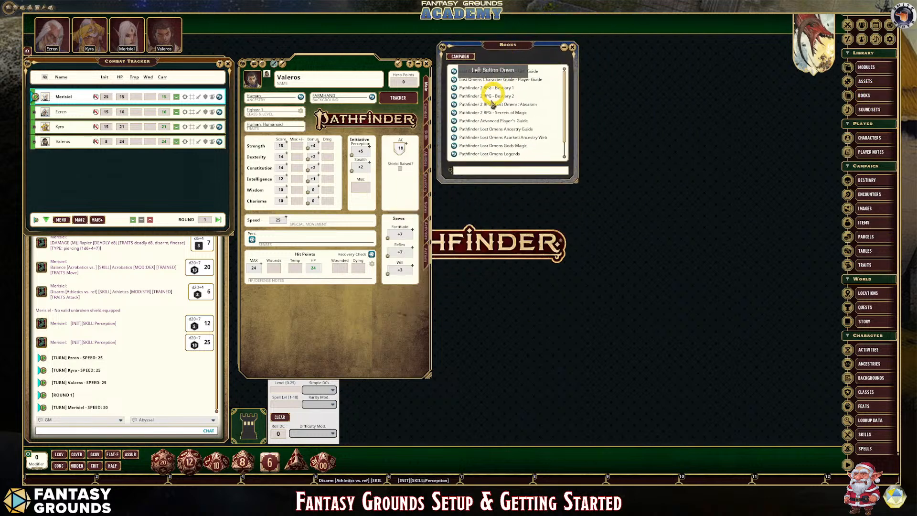
pyautogui.scroll(-2, 493, 99)
pyautogui.moveTo(572, 185); pyautogui.dragTo(577, 274)
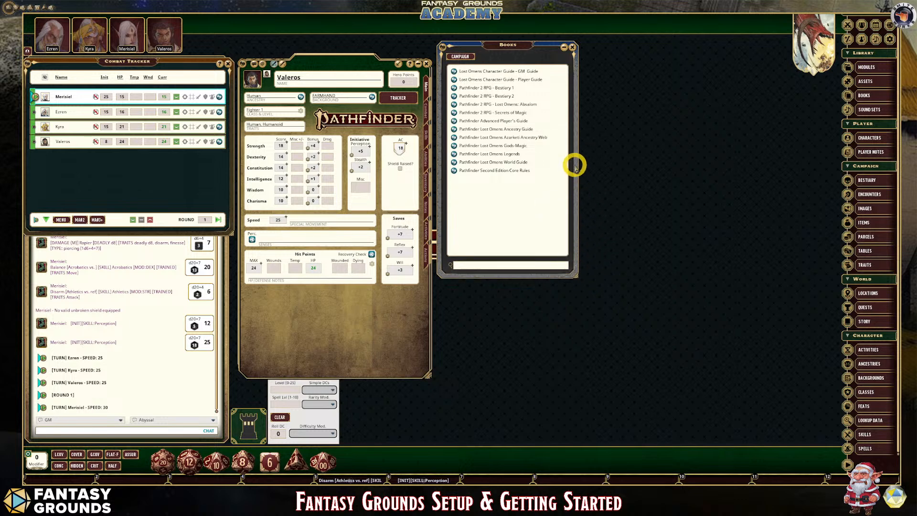
# Open the Pathfinder Advanced Player's Guide, move it to the free tabletop area and close the Books list.
pyautogui.click(454, 121)
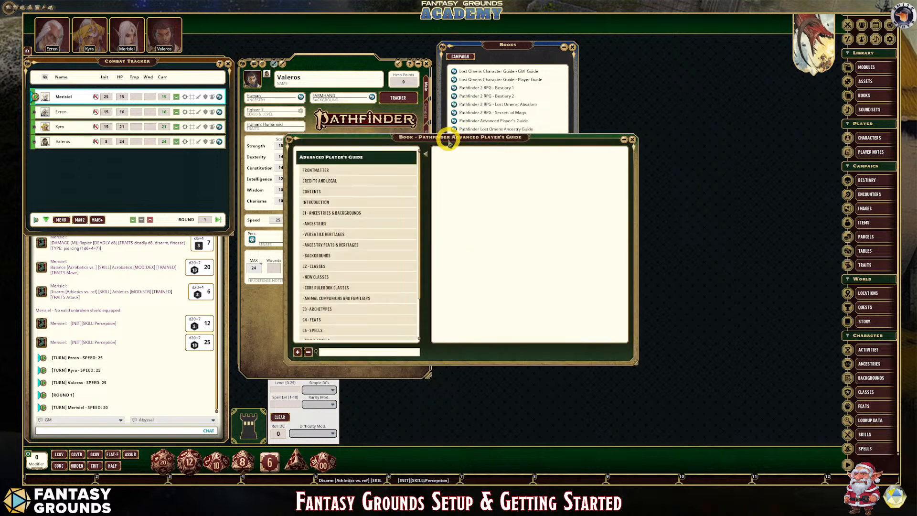
pyautogui.moveTo(437, 144); pyautogui.dragTo(613, 38)
pyautogui.click(572, 46)
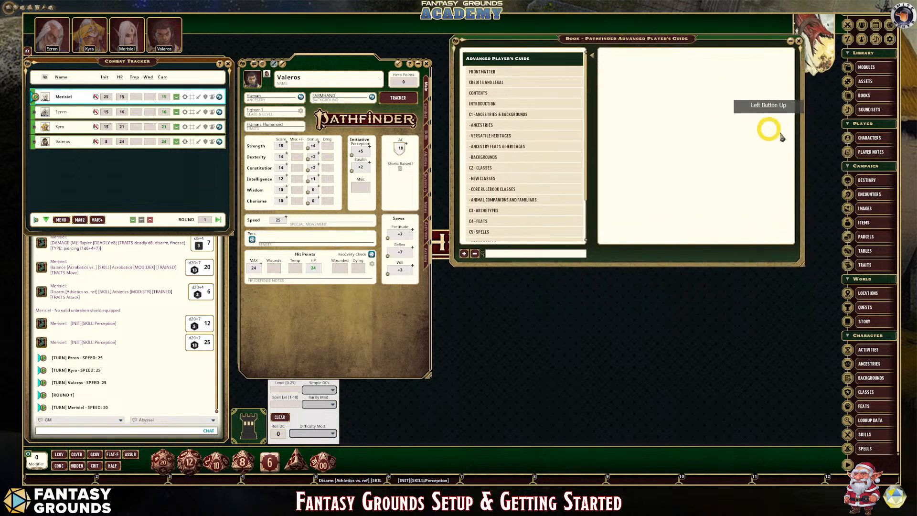
# Show the guide's Frontmatter cover page, enlarge the book window to full height and hide the chapter index.
pyautogui.click(492, 74)
pyautogui.scroll(-3, 662, 153)
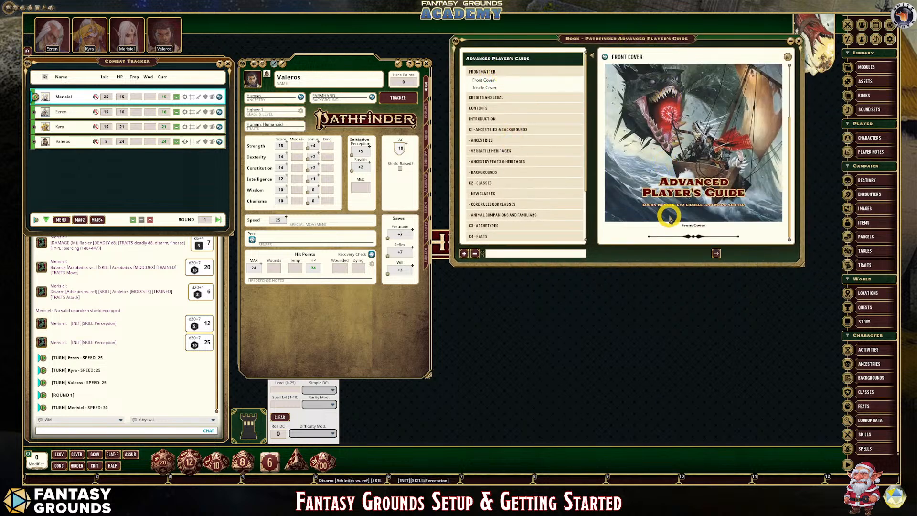
pyautogui.moveTo(656, 266); pyautogui.dragTo(661, 451)
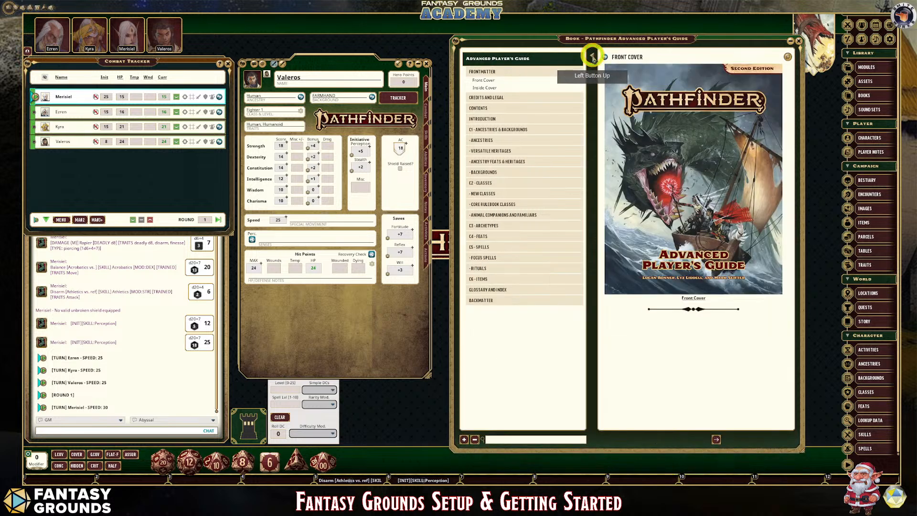
pyautogui.click(592, 57)
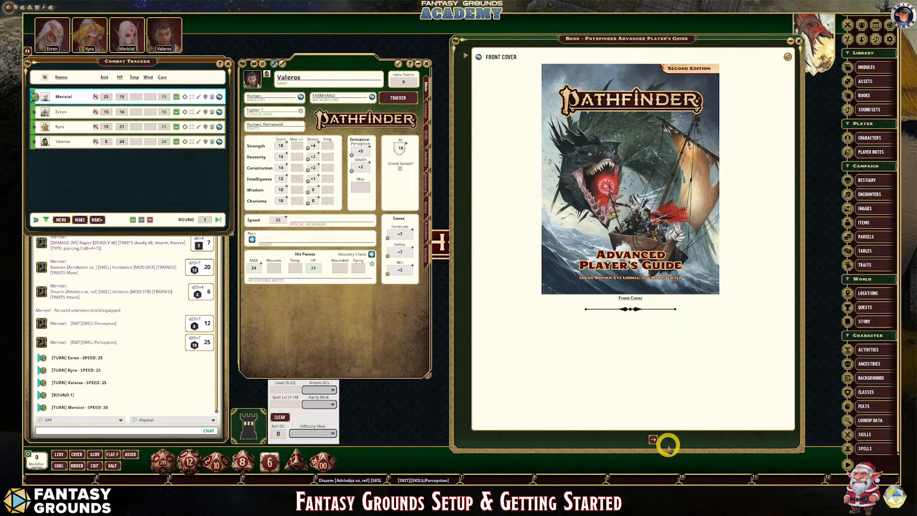
# Page forward through the Advanced Player's Guide from the front cover to the Ancestries page and close the book.
pyautogui.click(653, 438)
pyautogui.click(654, 438)
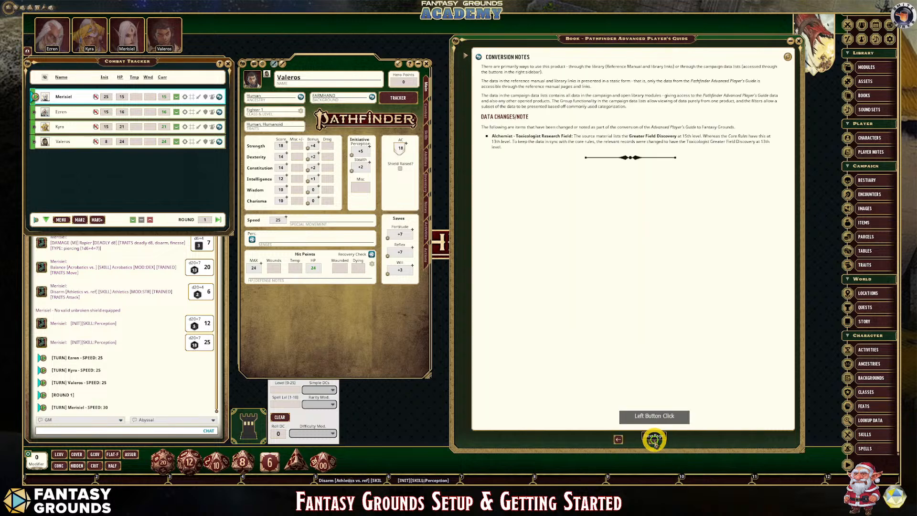
pyautogui.click(654, 439)
pyautogui.click(654, 439)
pyautogui.click(653, 439)
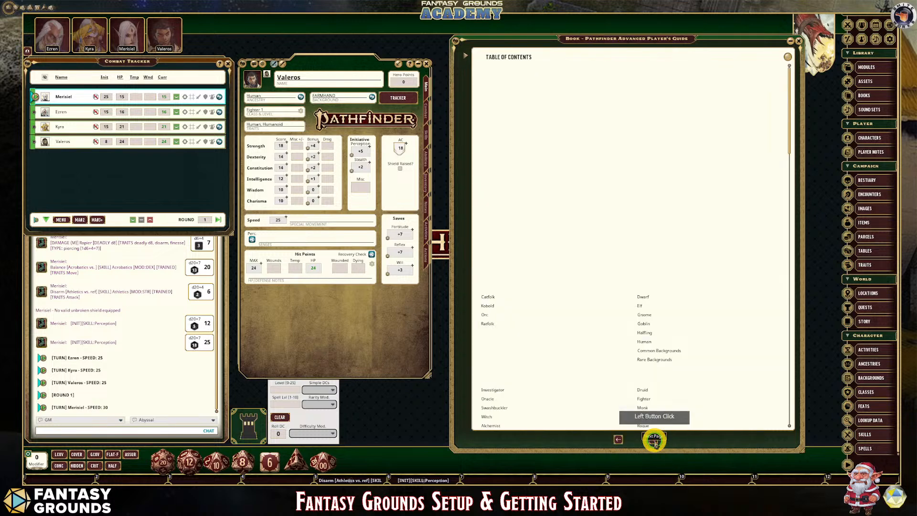
pyautogui.click(654, 439)
pyautogui.click(654, 438)
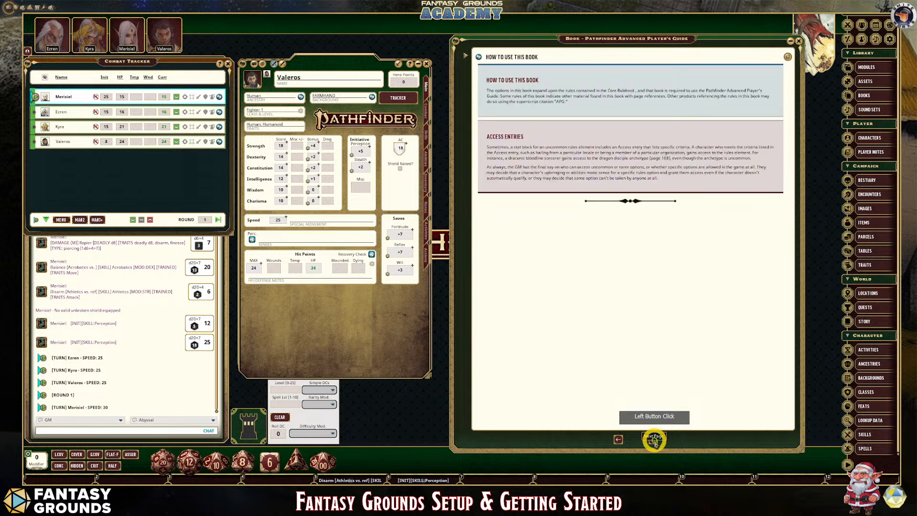
pyautogui.click(654, 439)
pyautogui.click(654, 438)
pyautogui.click(653, 438)
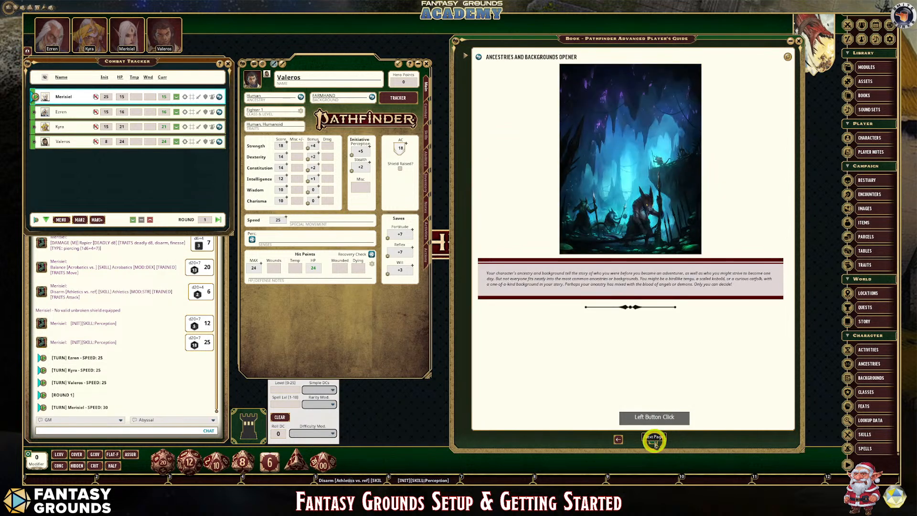
pyautogui.click(654, 438)
pyautogui.click(654, 439)
pyautogui.click(578, 245)
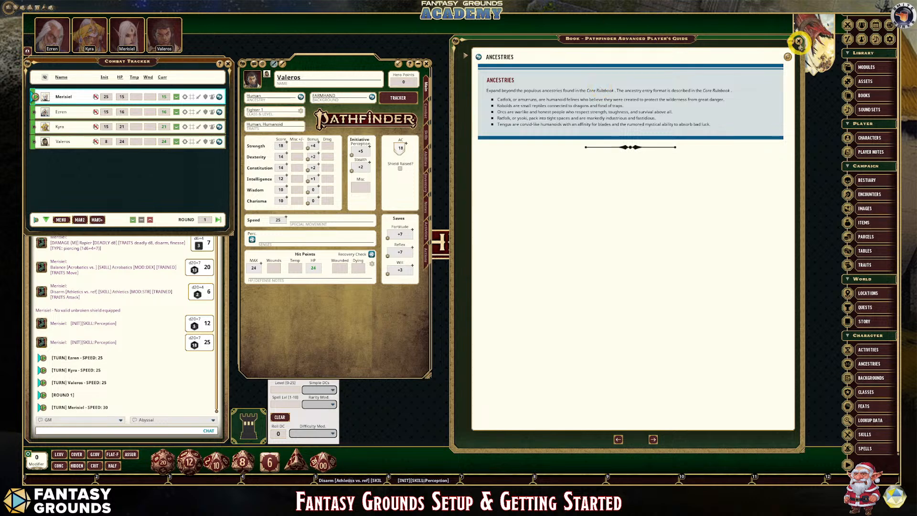
pyautogui.click(798, 42)
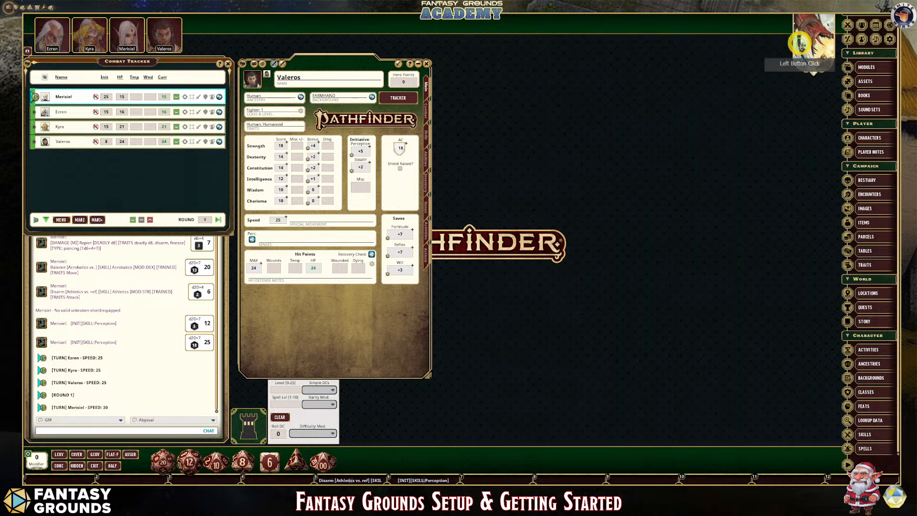
# Open the Locations list and place it in the free area beside the Valeros character sheet.
pyautogui.click(874, 294)
pyautogui.moveTo(455, 171); pyautogui.dragTo(520, 67)
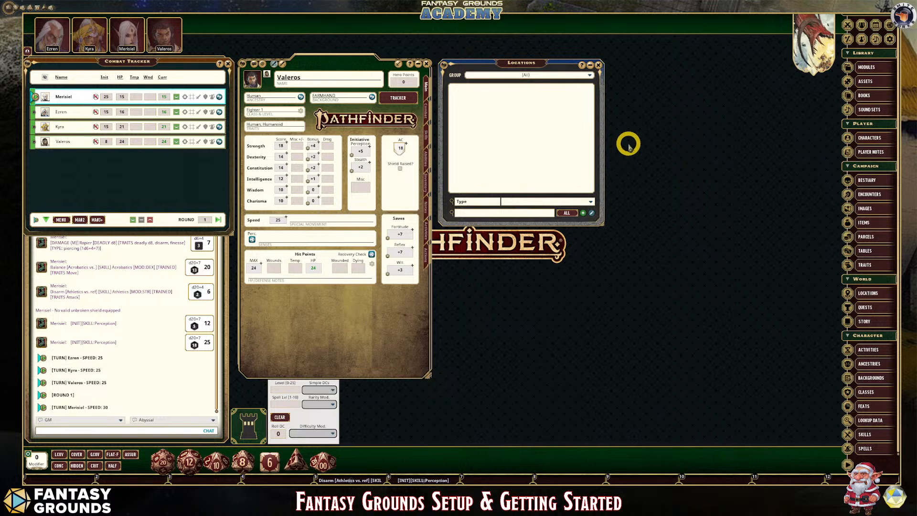
# Add a new group to the Locations list, name it Otari and finish editing the groups.
pyautogui.click(591, 77)
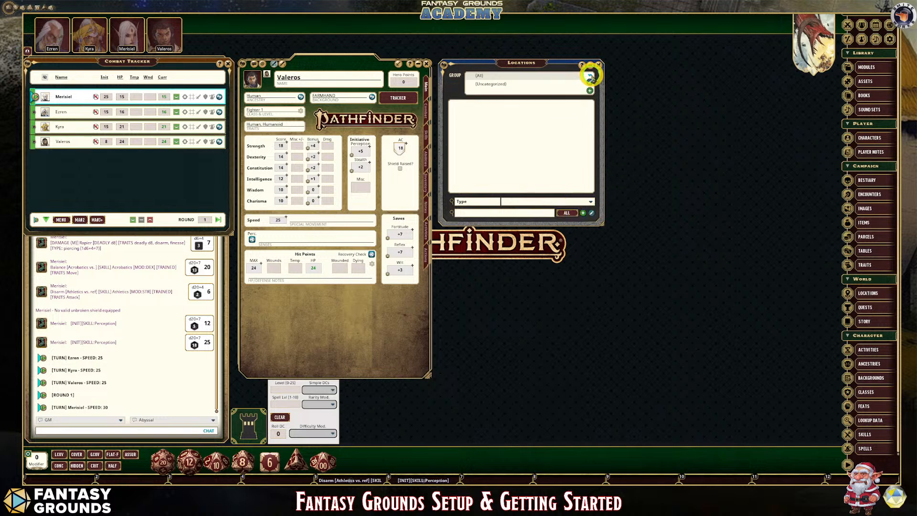
pyautogui.click(591, 92)
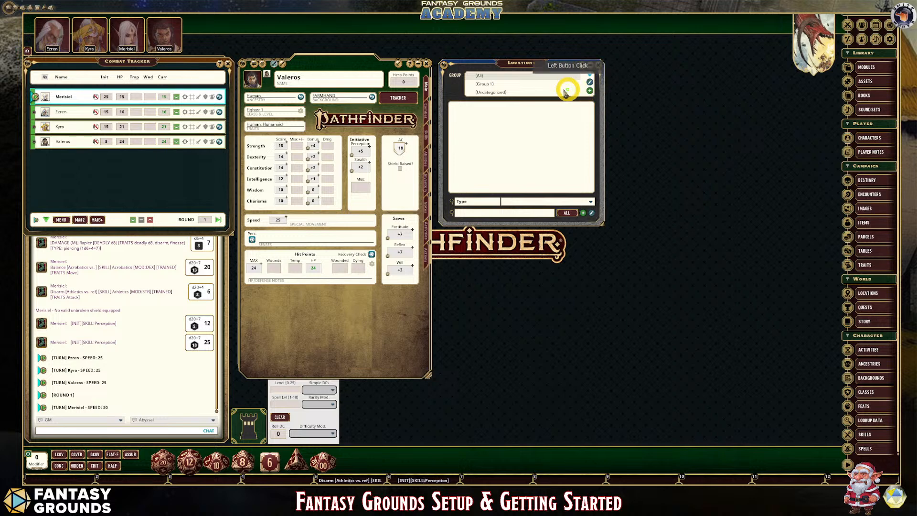
pyautogui.click(588, 76)
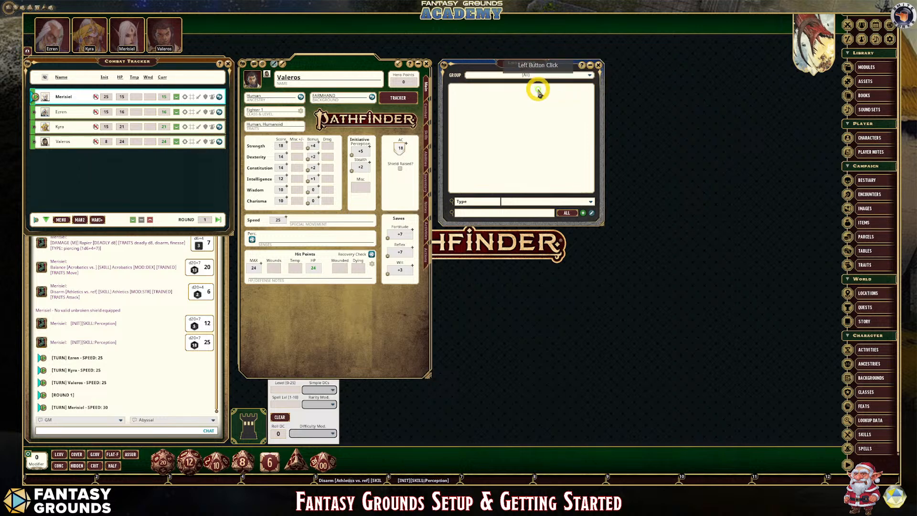
pyautogui.click(592, 76)
pyautogui.click(591, 83)
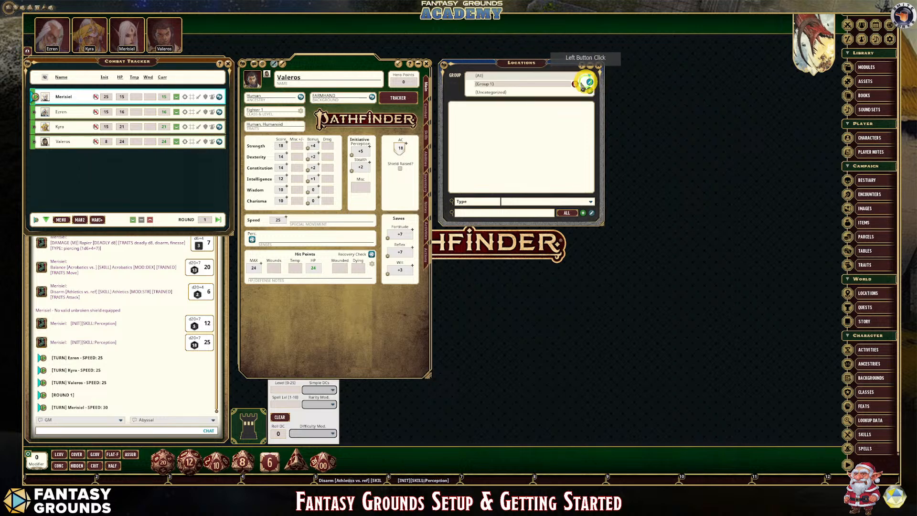
pyautogui.moveTo(513, 86); pyautogui.dragTo(464, 83)
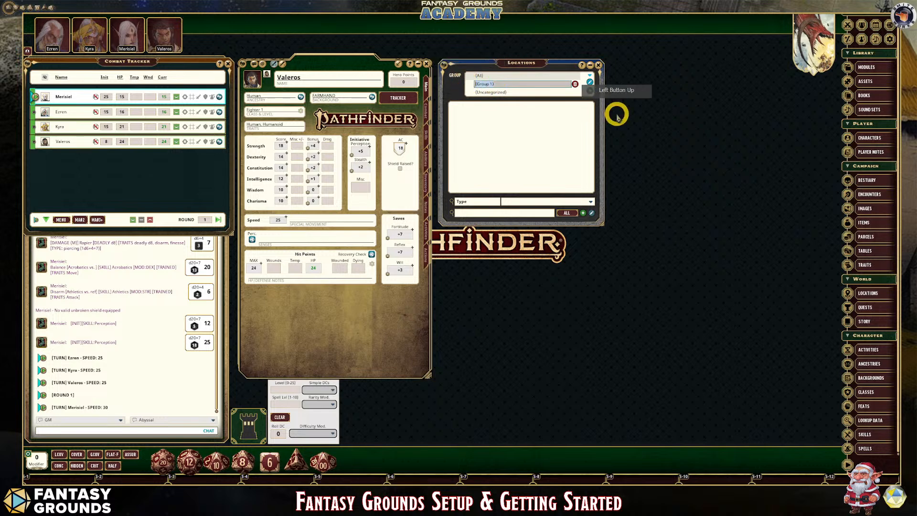
pyautogui.write('Or')
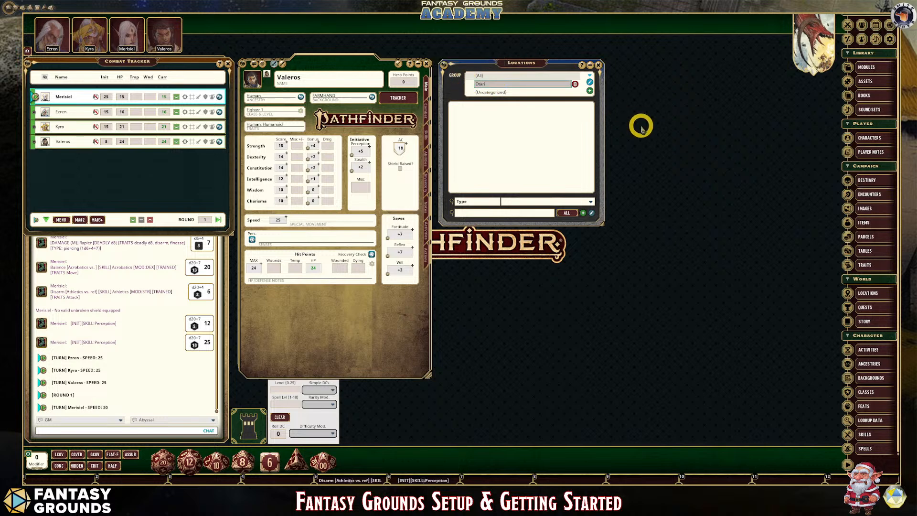
pyautogui.click(590, 83)
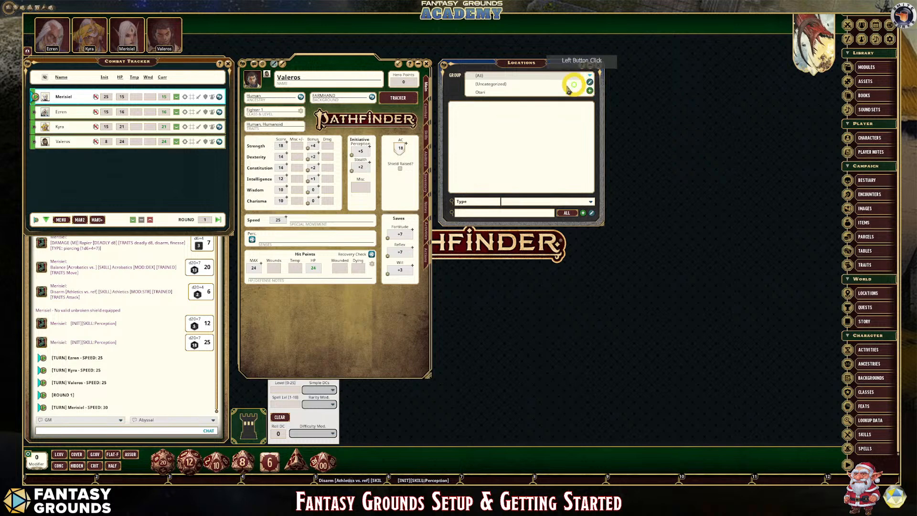
# Show the Otari group, create a new location in it and place its record beside the Locations list.
pyautogui.click(492, 84)
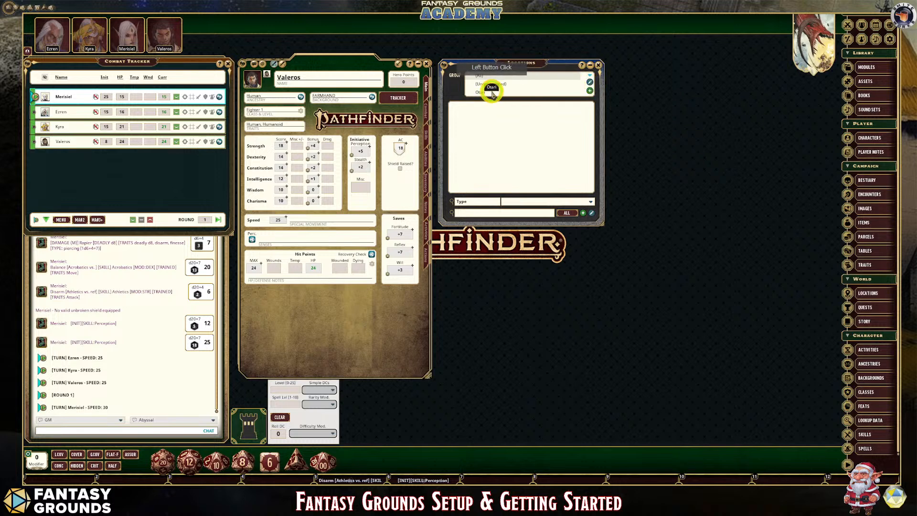
pyautogui.click(584, 213)
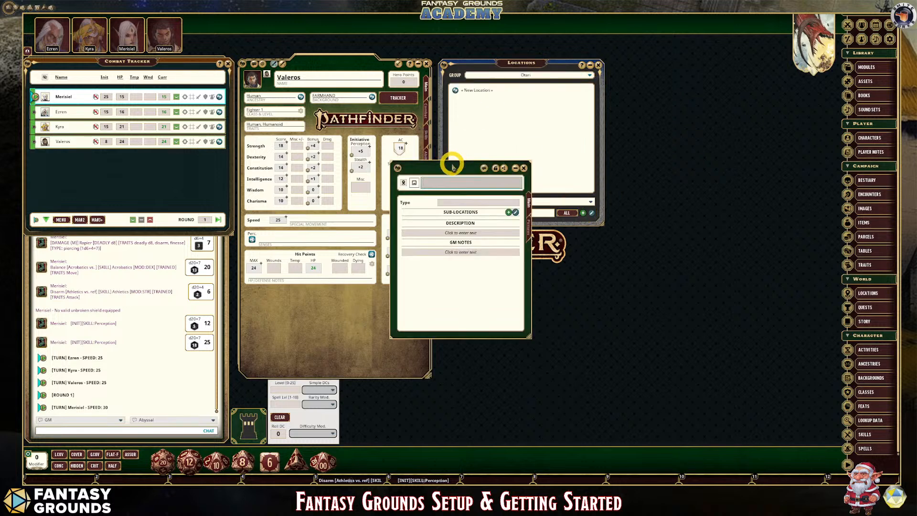
pyautogui.moveTo(457, 168); pyautogui.dragTo(679, 71)
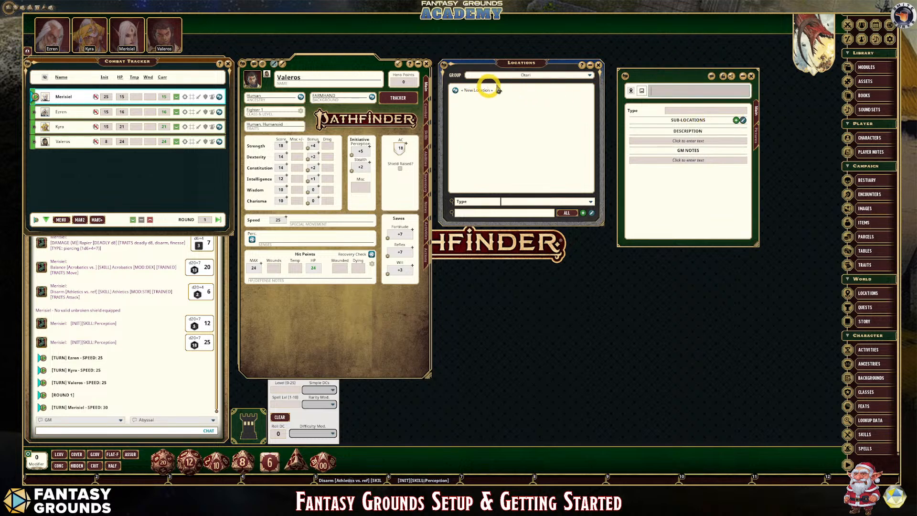
# Add a blank sub-location entry to the new location and name the location CITY.
pyautogui.click(690, 141)
pyautogui.click(699, 162)
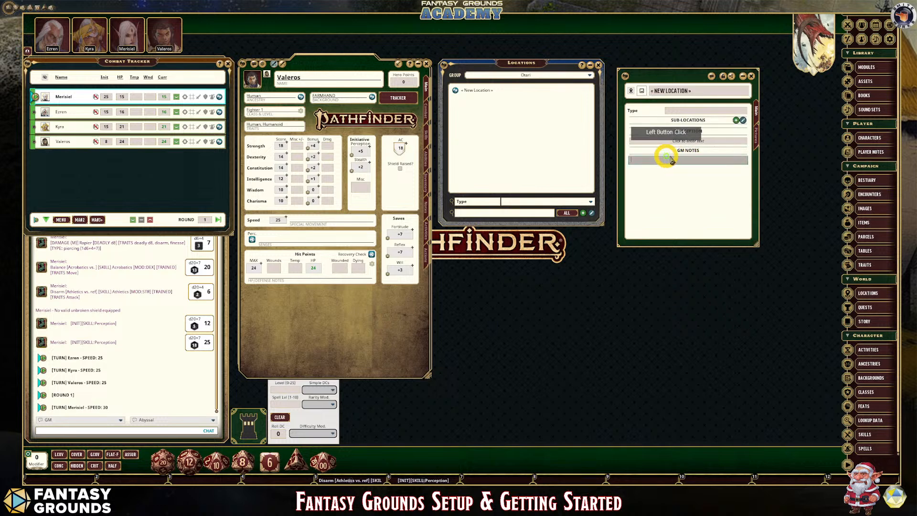
pyautogui.click(738, 121)
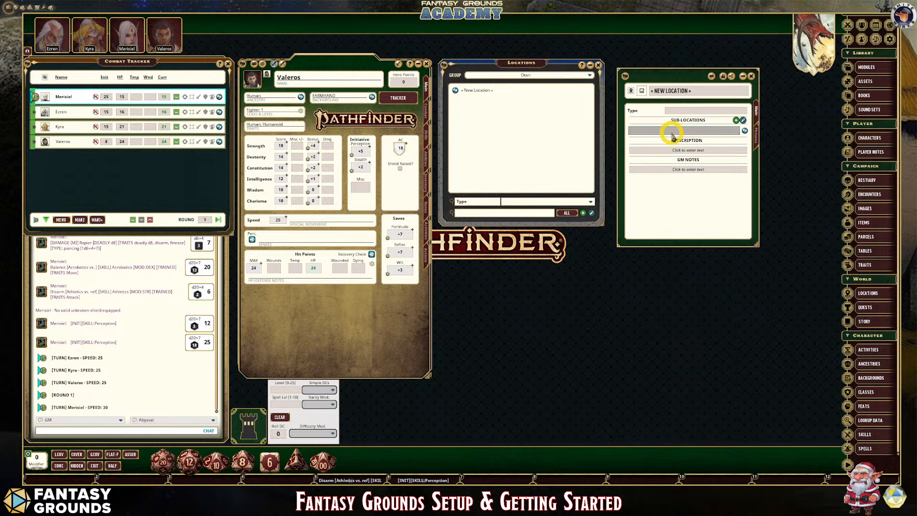
pyautogui.click(666, 91)
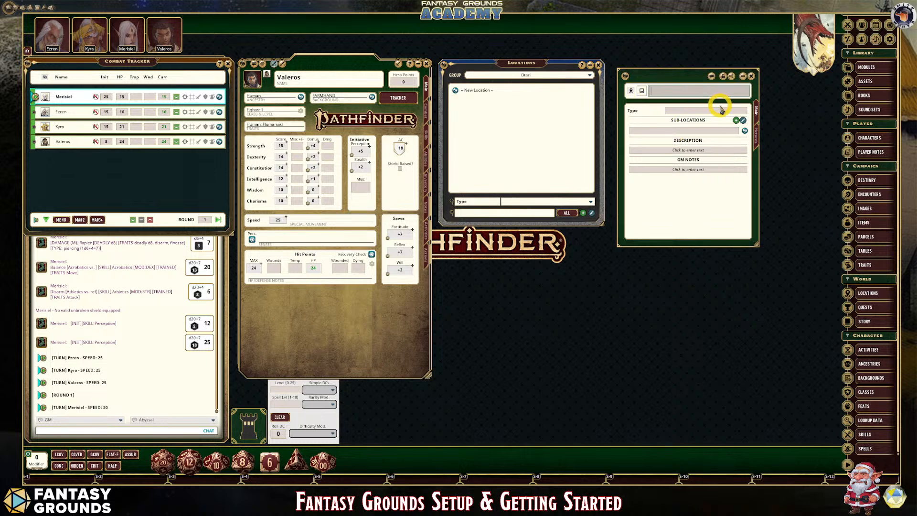
pyautogui.write('CITY')
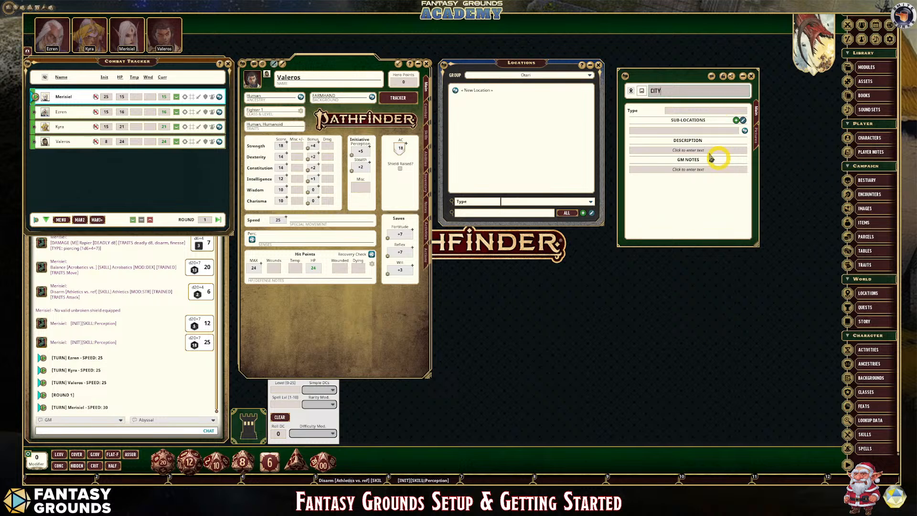
pyautogui.click(676, 131)
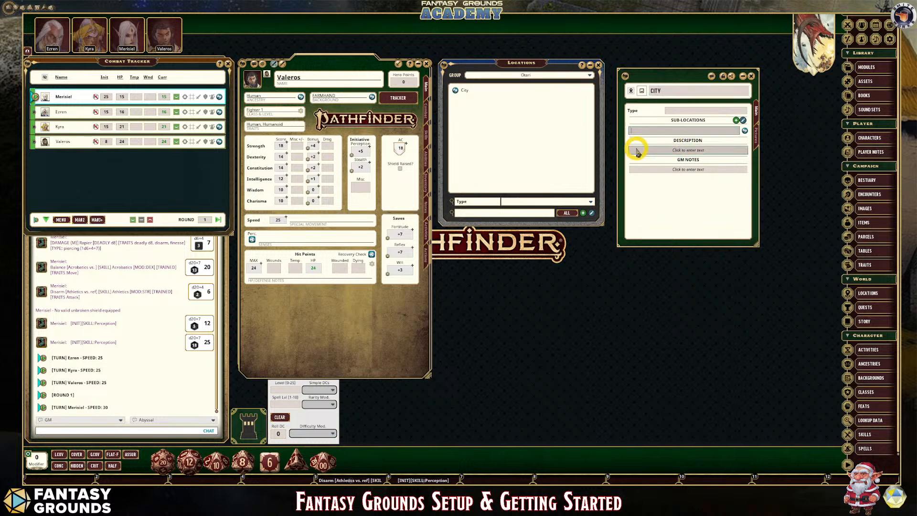
# Set the City location's type to Civilization, then close its record and the Locations list.
pyautogui.click(681, 111)
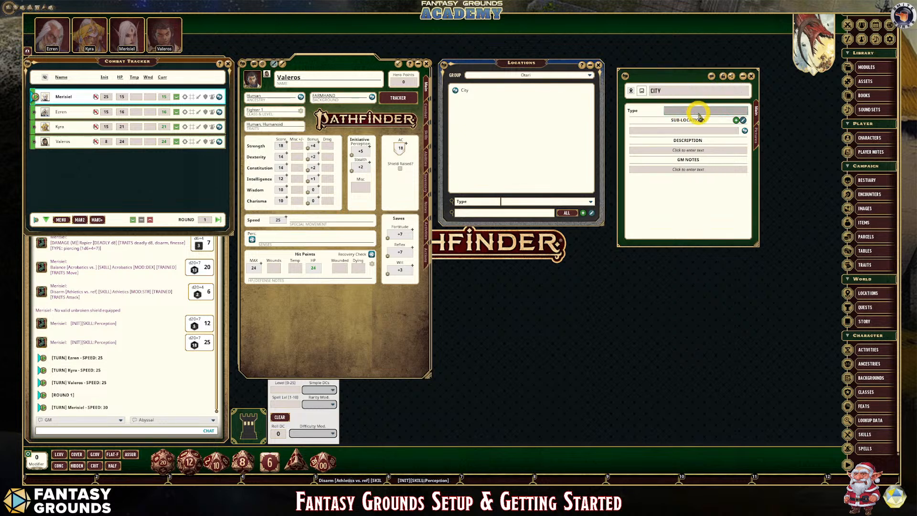
pyautogui.press('shift')
pyautogui.write('Civilization')
pyautogui.click(688, 111)
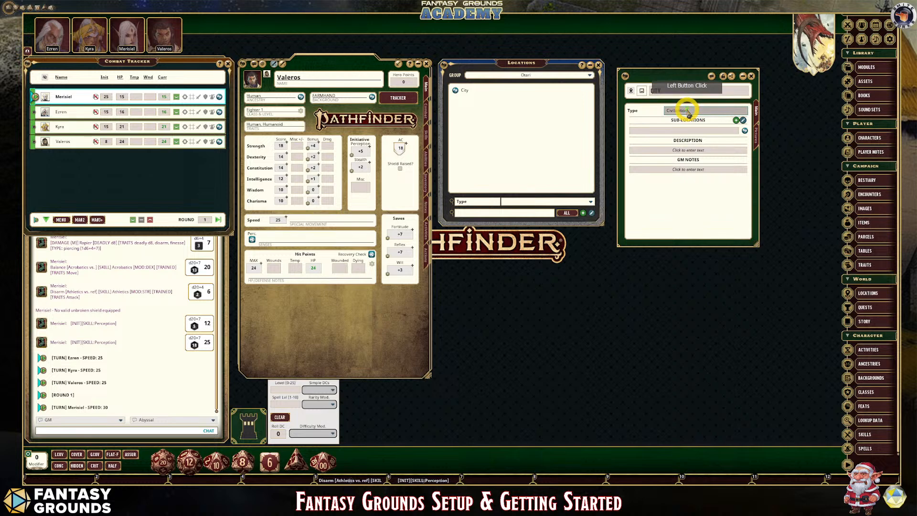
pyautogui.moveTo(689, 112); pyautogui.dragTo(658, 113)
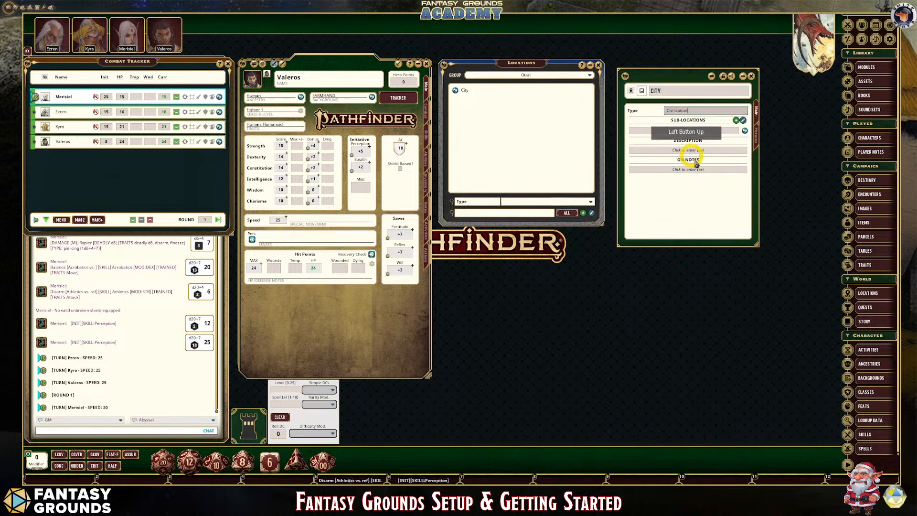
pyautogui.click(668, 140)
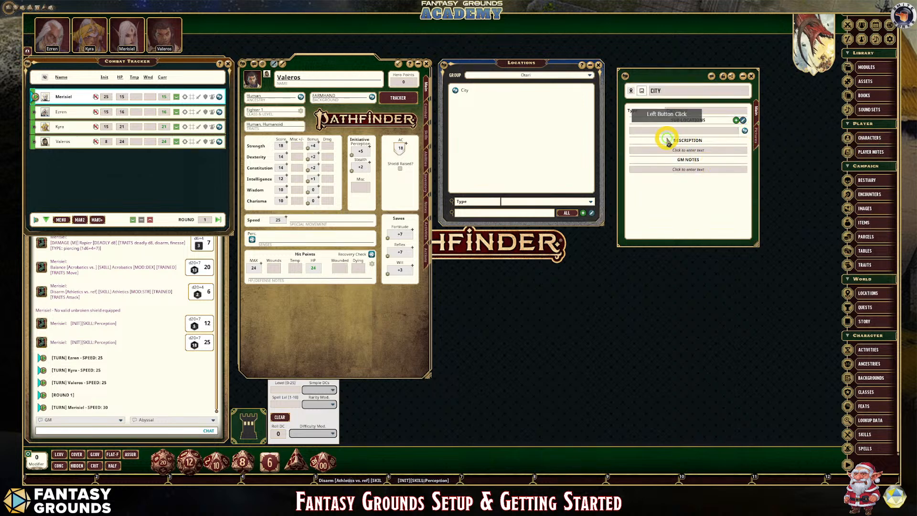
pyautogui.click(690, 130)
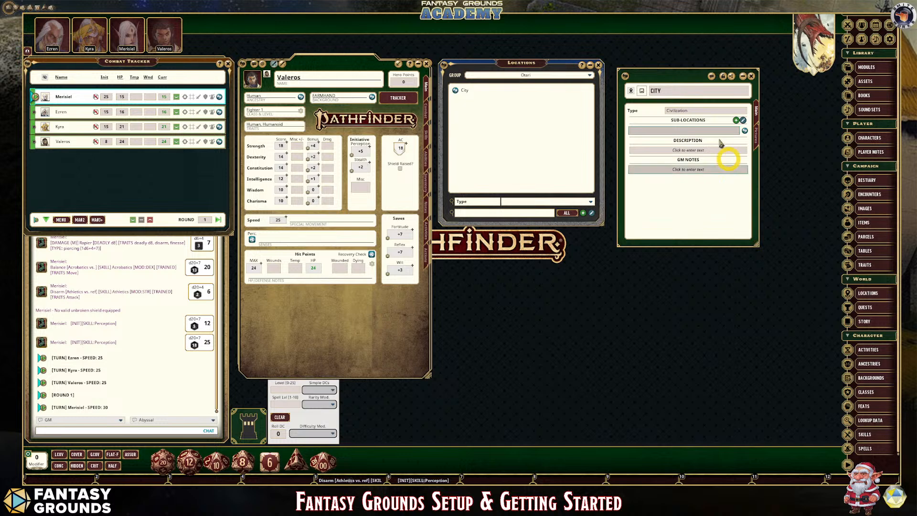
pyautogui.click(752, 77)
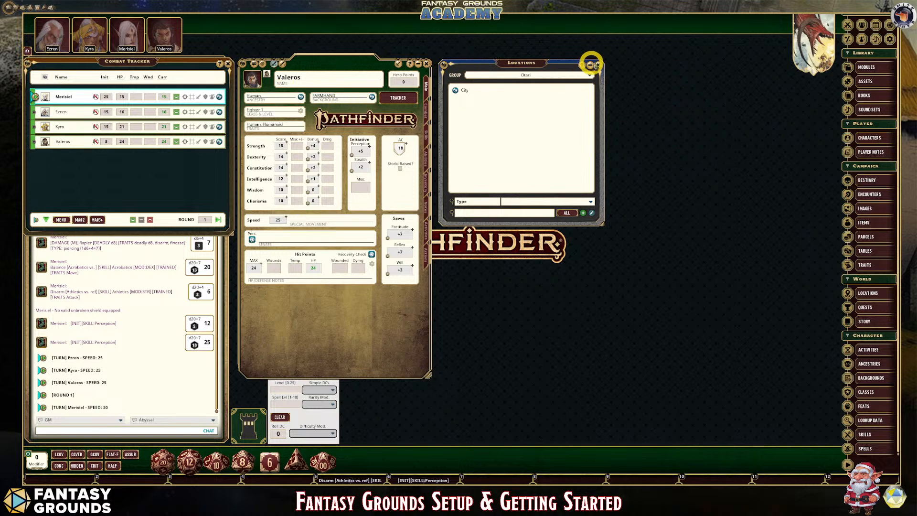
pyautogui.click(599, 68)
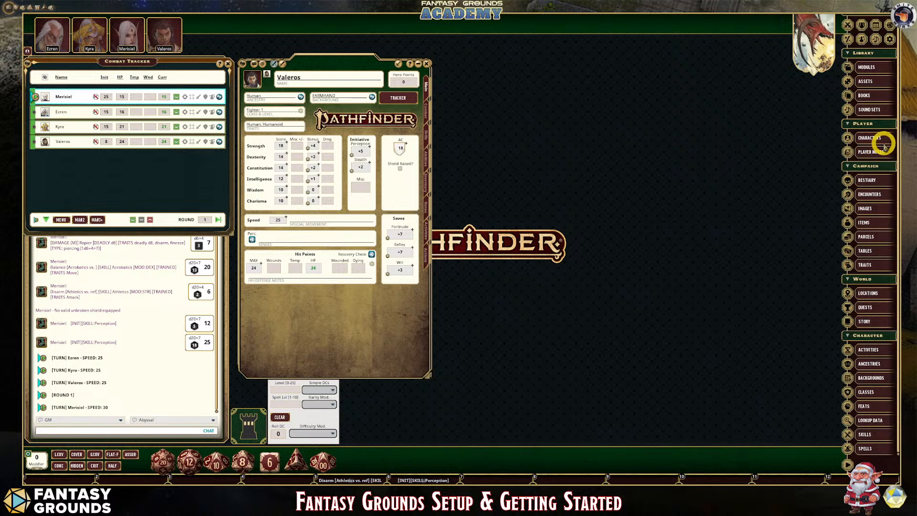
# View the Encounters list in the free tabletop area and close it.
pyautogui.click(881, 182)
pyautogui.click(880, 181)
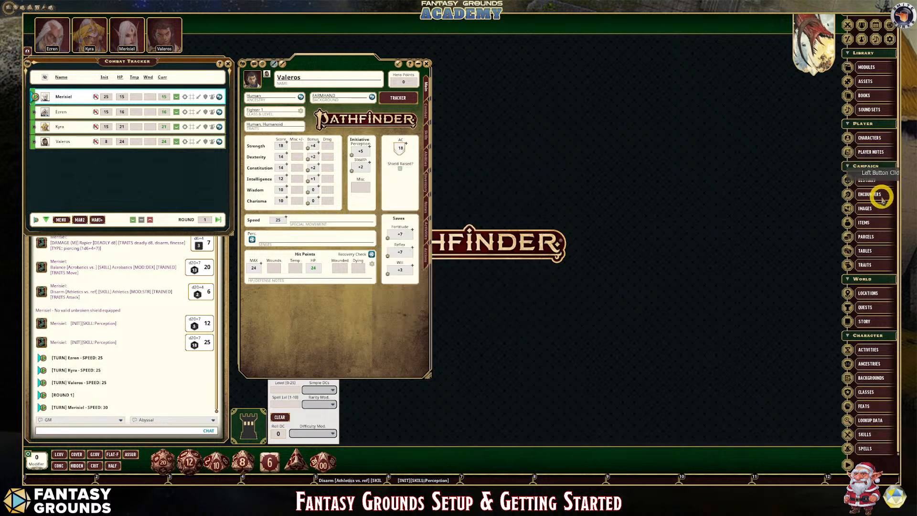
pyautogui.click(882, 196)
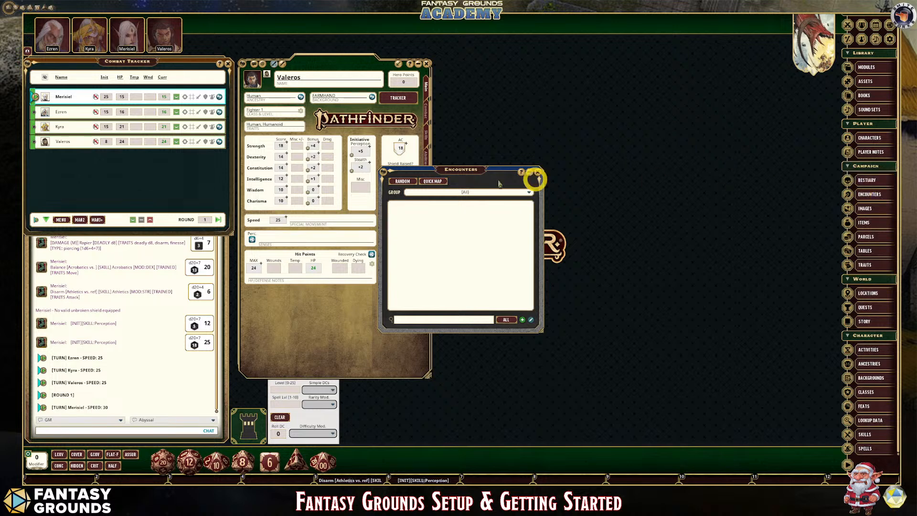
pyautogui.moveTo(471, 171); pyautogui.dragTo(547, 172)
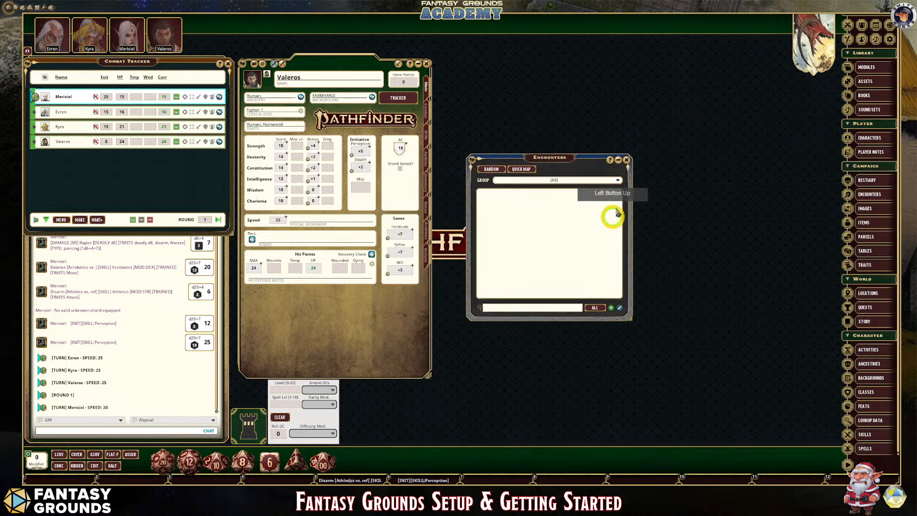
pyautogui.click(627, 160)
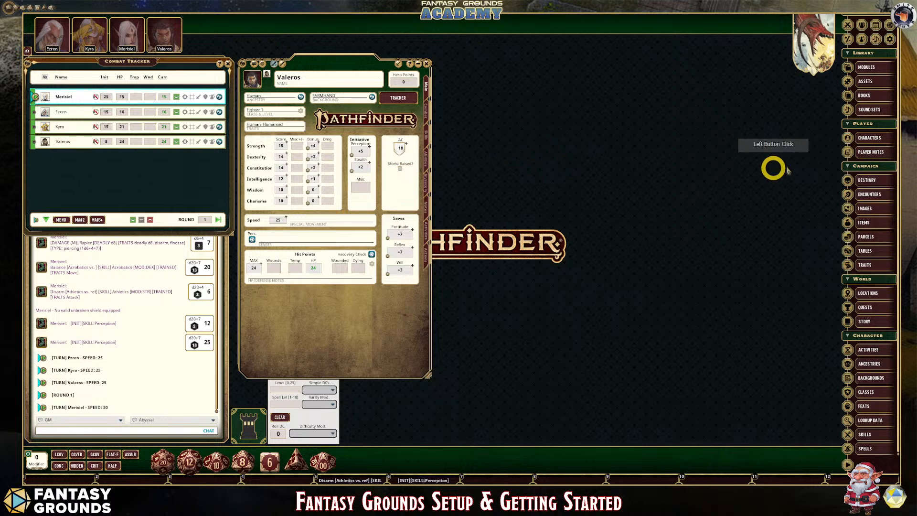
# Open module activation from the Modules library, place it clear of the module list and filter it to loaded modules.
pyautogui.click(864, 65)
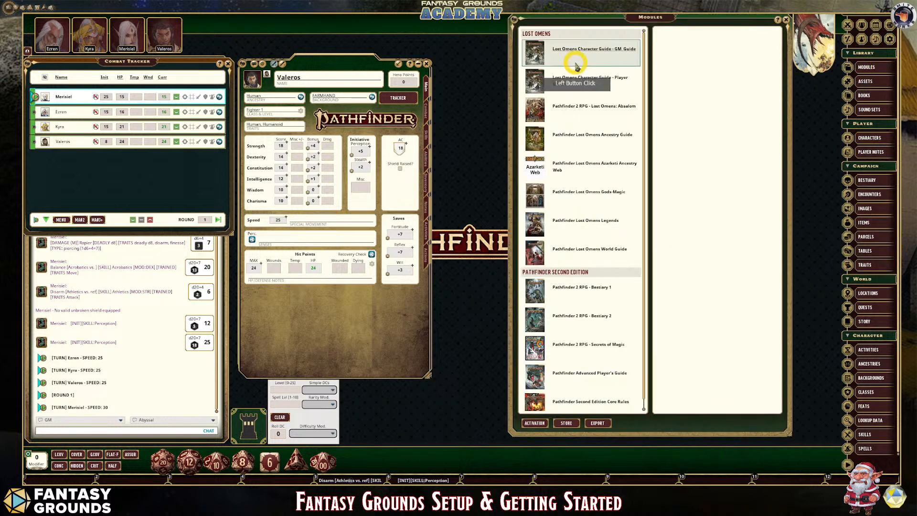
pyautogui.click(539, 424)
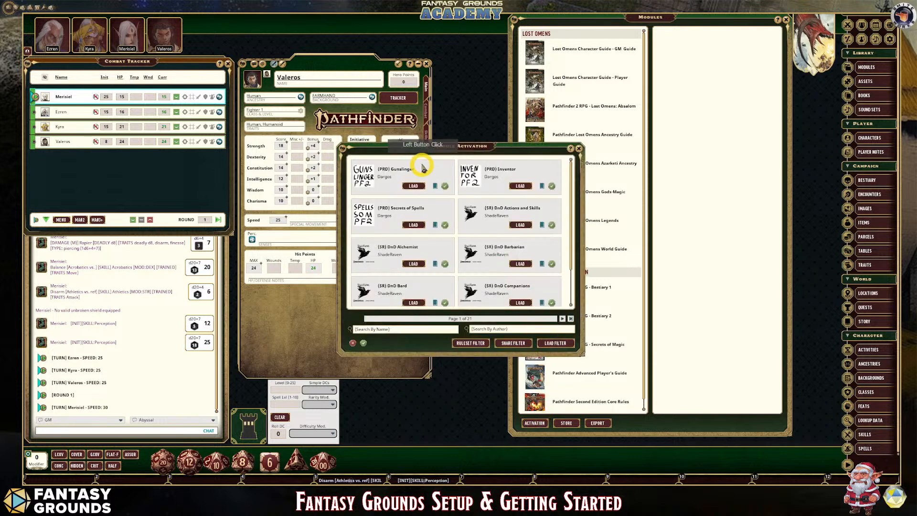
pyautogui.moveTo(432, 150); pyautogui.dragTo(552, 128)
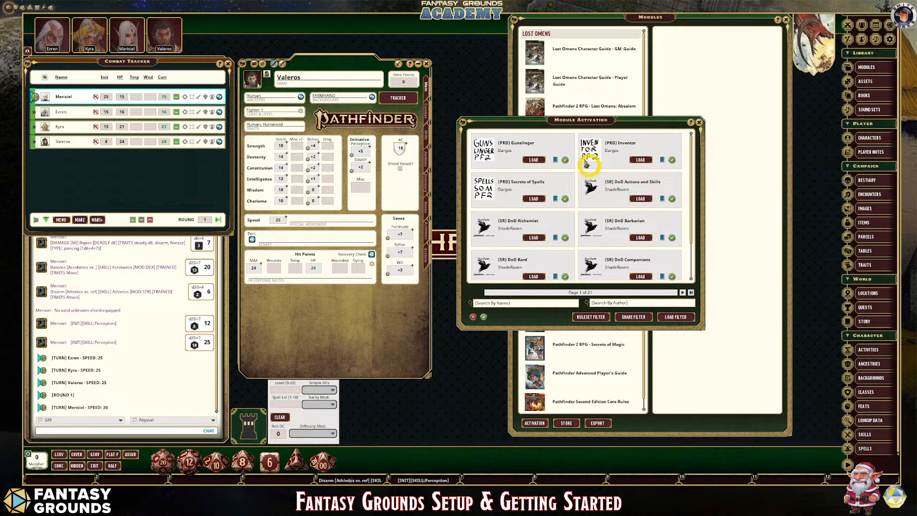
pyautogui.moveTo(574, 127); pyautogui.dragTo(299, 88)
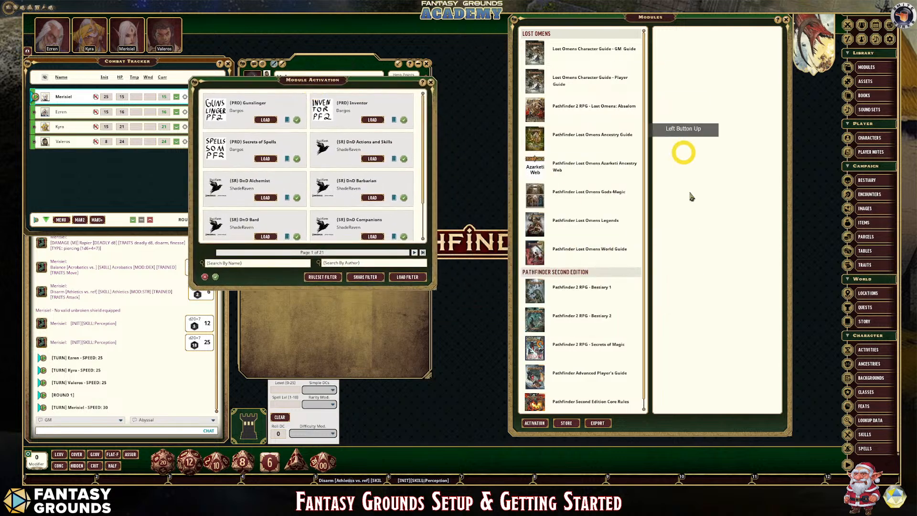
pyautogui.click(407, 278)
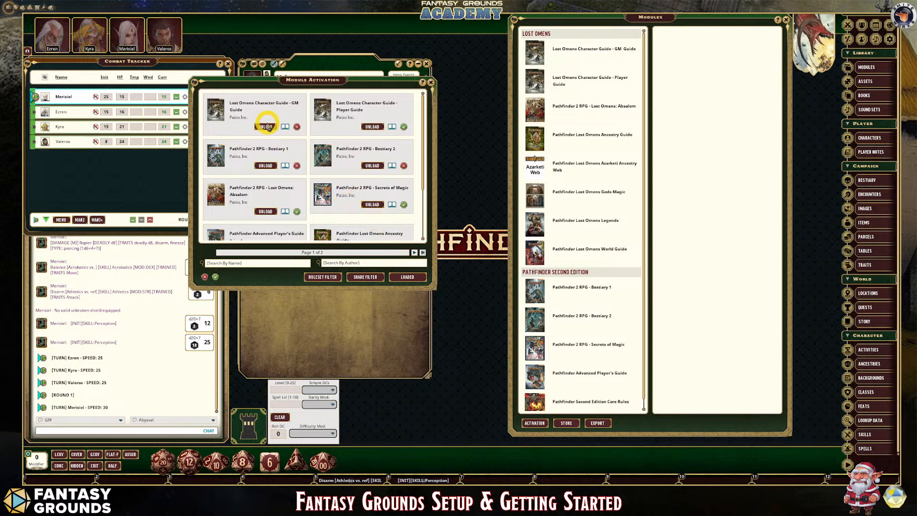
# Unload the Lost Omens Character Guide GM and Player modules and the Pathfinder Lost Omens Azarketi Ancestry Web module.
pyautogui.click(266, 127)
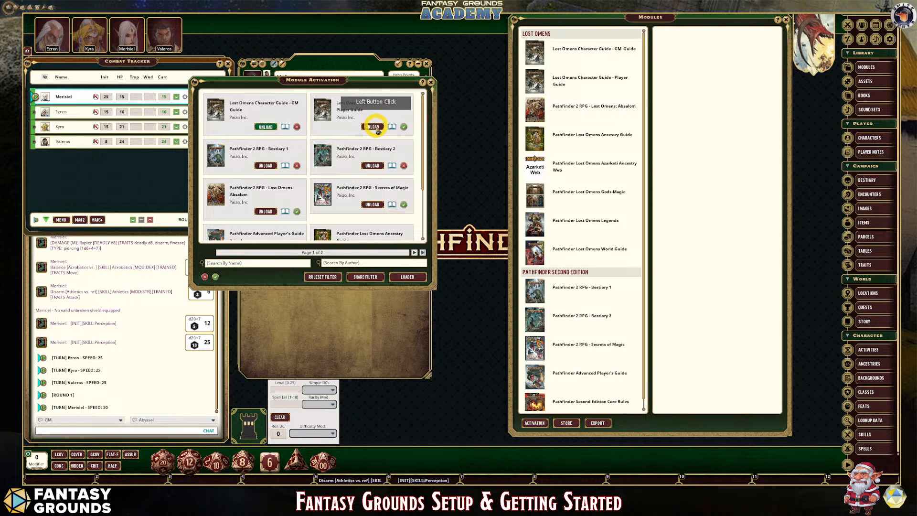
pyautogui.click(259, 127)
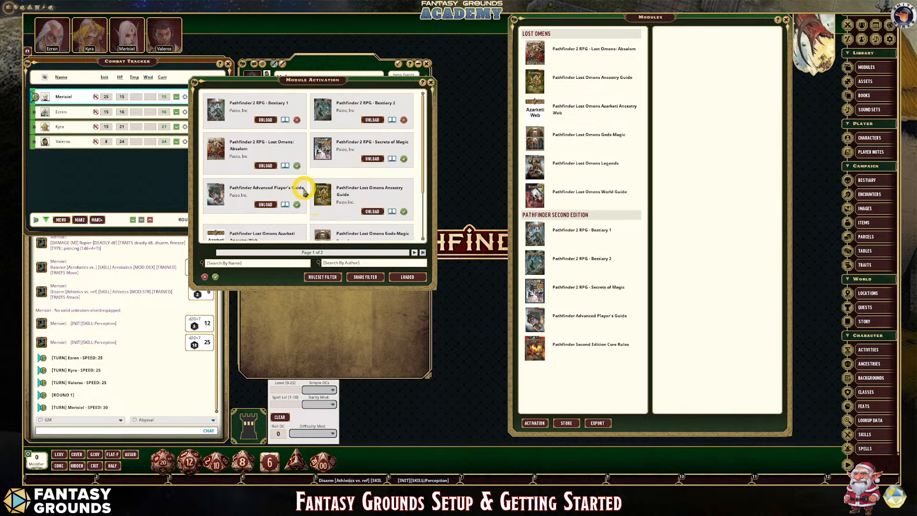
pyautogui.scroll(-1, 296, 196)
pyautogui.scroll(-2, 297, 200)
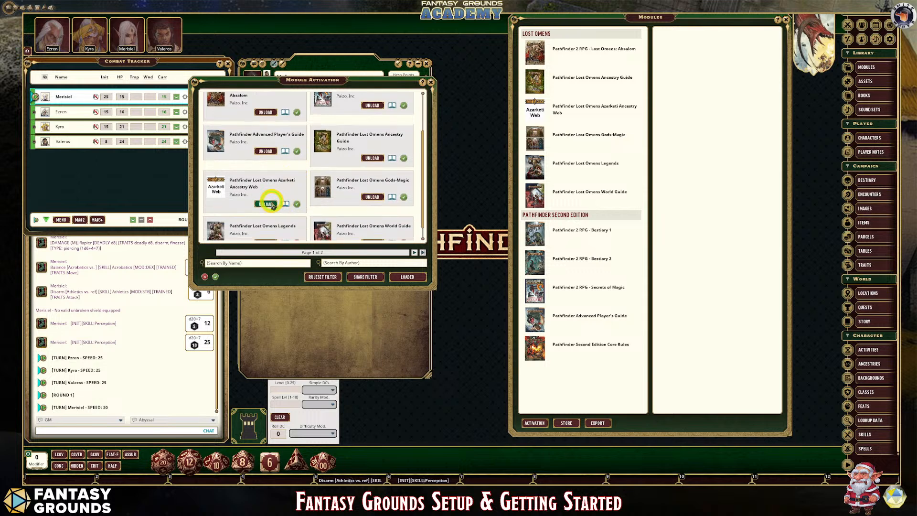
pyautogui.click(270, 200)
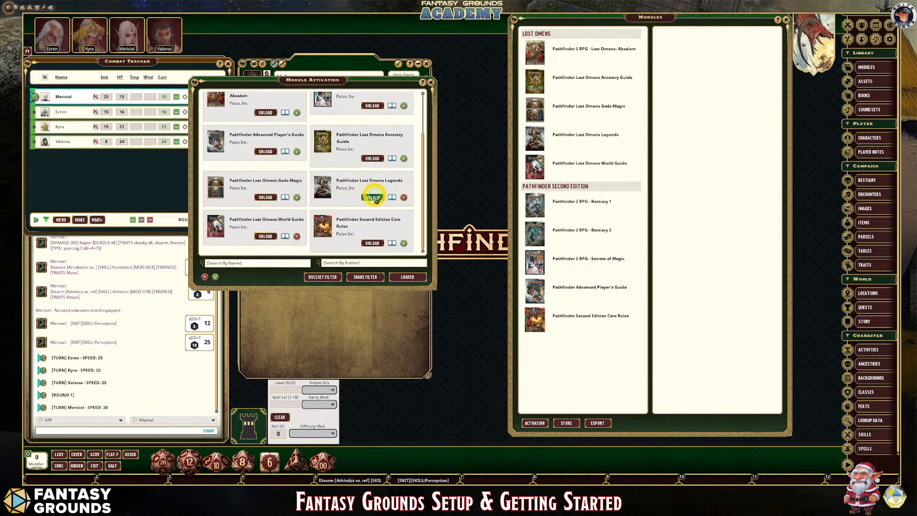
# Unload the Lost Omens Legends, Second Edition Core Rules, Lost Omens Ancestry Guide and Advanced Player's Guide modules.
pyautogui.click(289, 234)
pyautogui.click(265, 243)
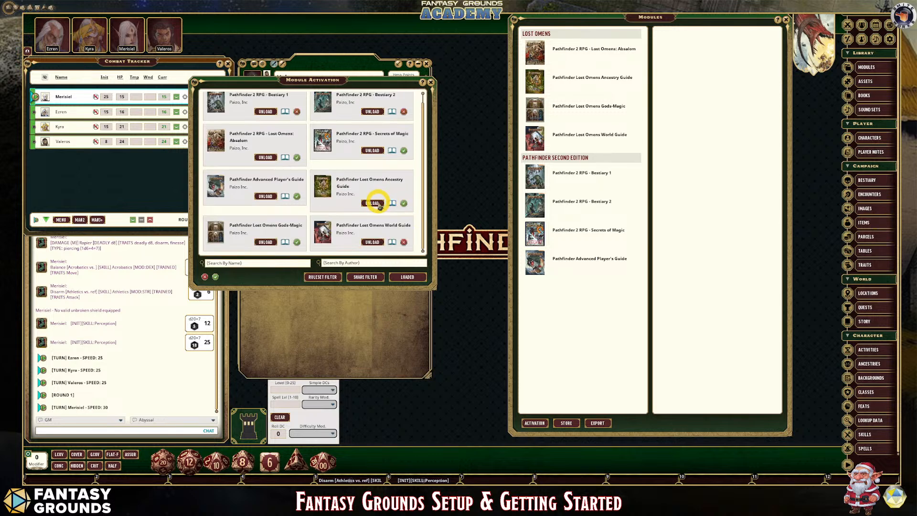
pyautogui.click(374, 204)
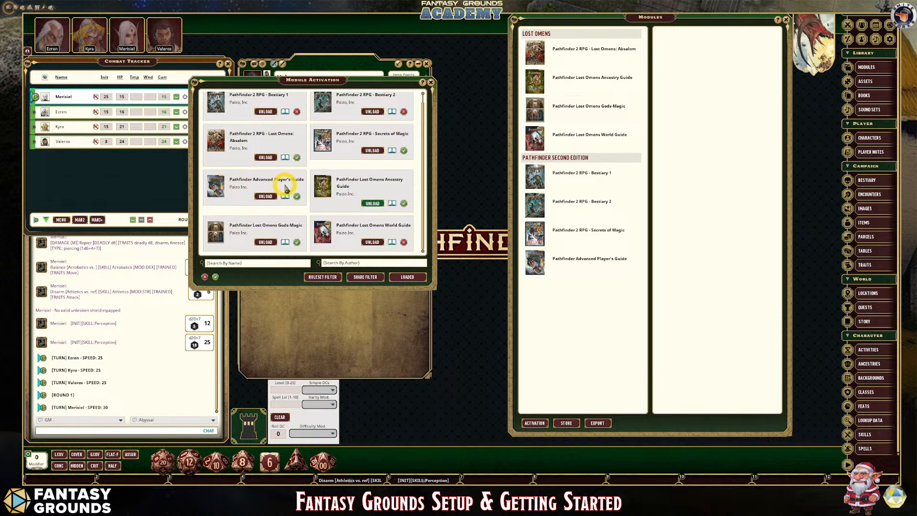
pyautogui.click(266, 202)
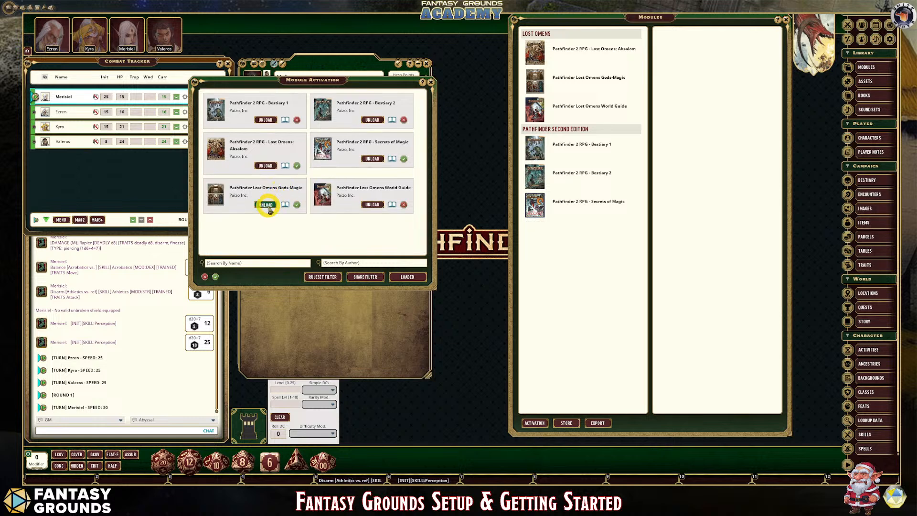
# Unload the Pathfinder Lost Omens Gods-Magic and Pathfinder 2 RPG - Bestiary 1 modules.
pyautogui.click(274, 205)
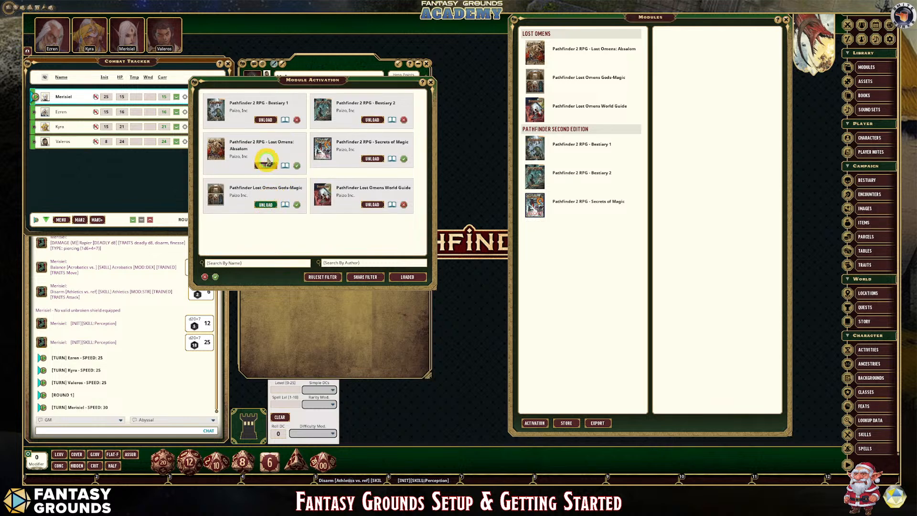
pyautogui.click(269, 120)
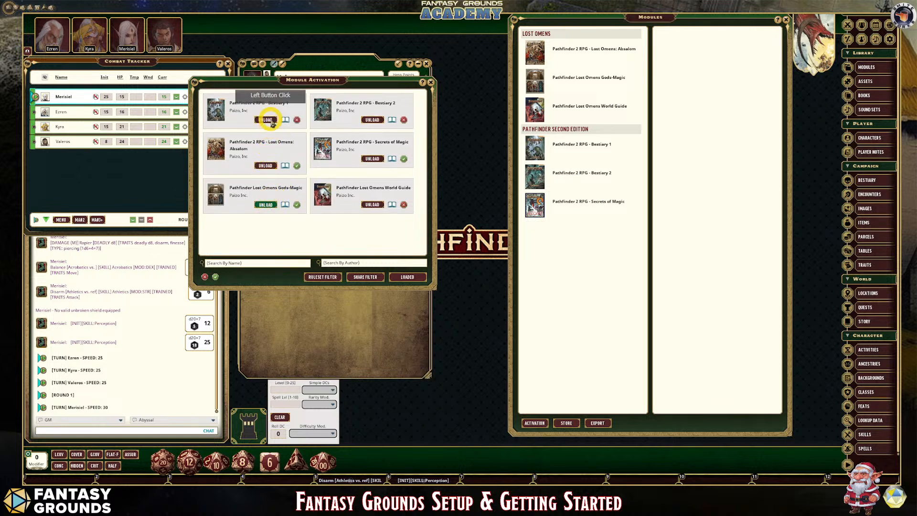
pyautogui.click(372, 120)
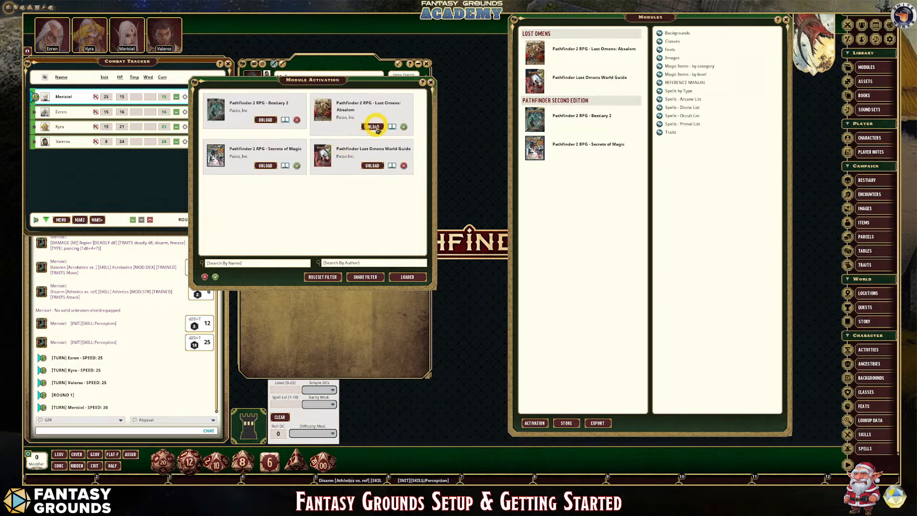
# Unload the remaining modules: Lost Omens: Absalom, Bestiary 2, Secrets of Magic and Lost Omens World Guide.
pyautogui.click(373, 127)
pyautogui.click(268, 122)
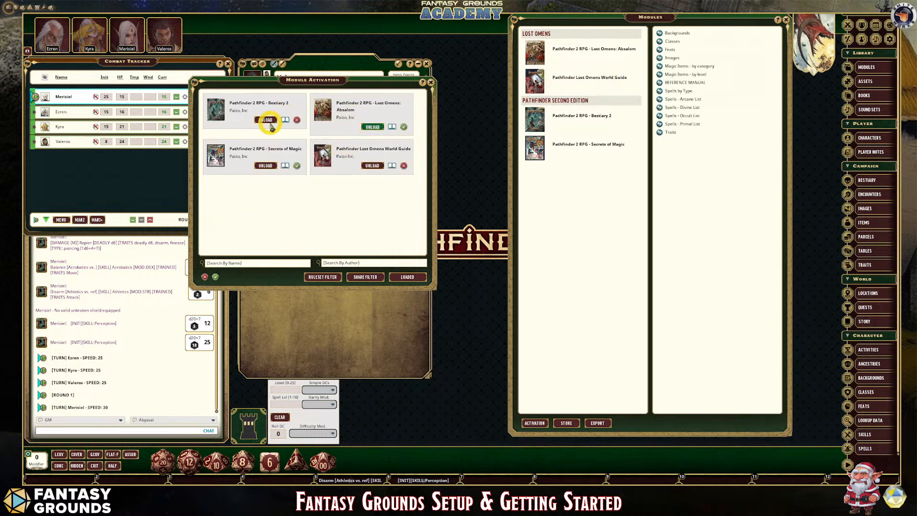
pyautogui.click(273, 123)
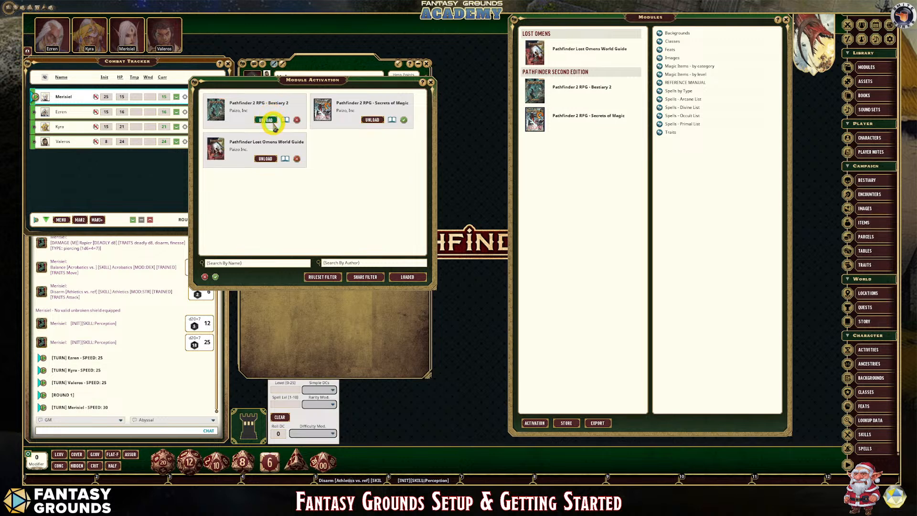
pyautogui.click(267, 159)
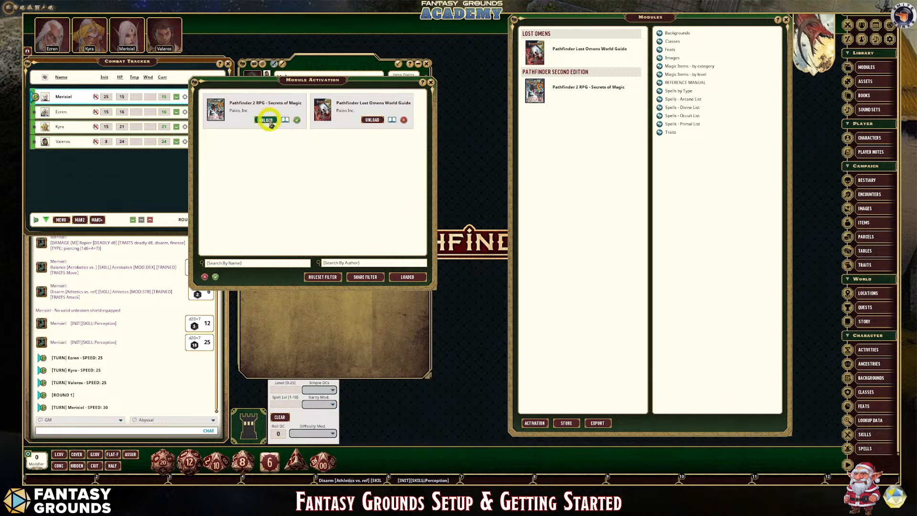
pyautogui.click(373, 120)
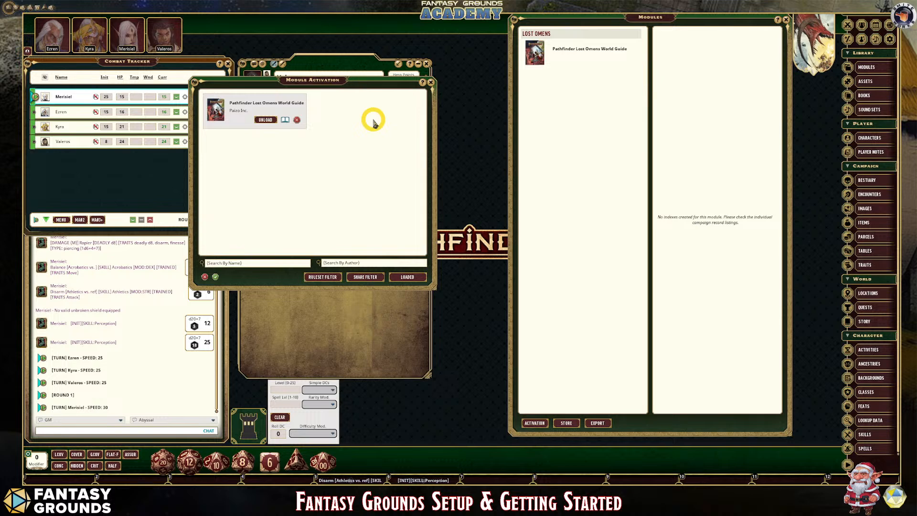
pyautogui.click(266, 121)
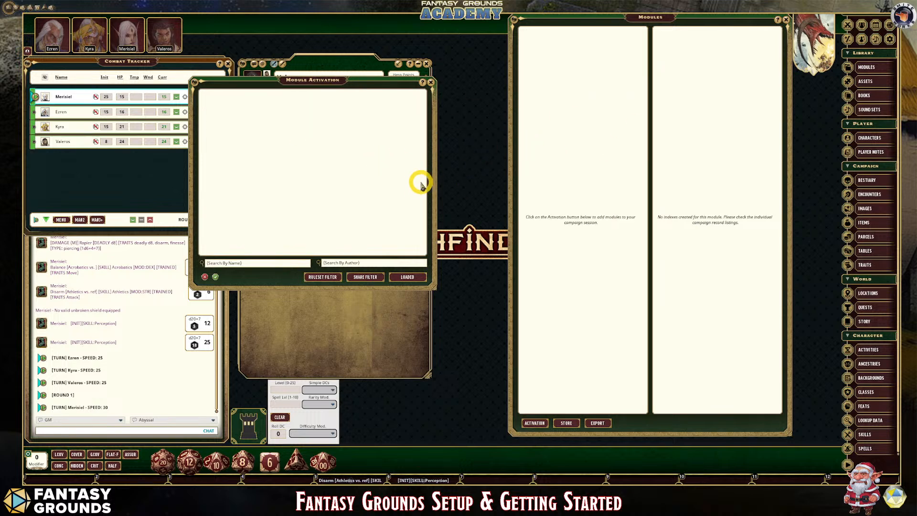
# Filter module activation to modules that are not loaded and search by name for "Beginner".
pyautogui.moveTo(301, 81); pyautogui.dragTo(357, 106)
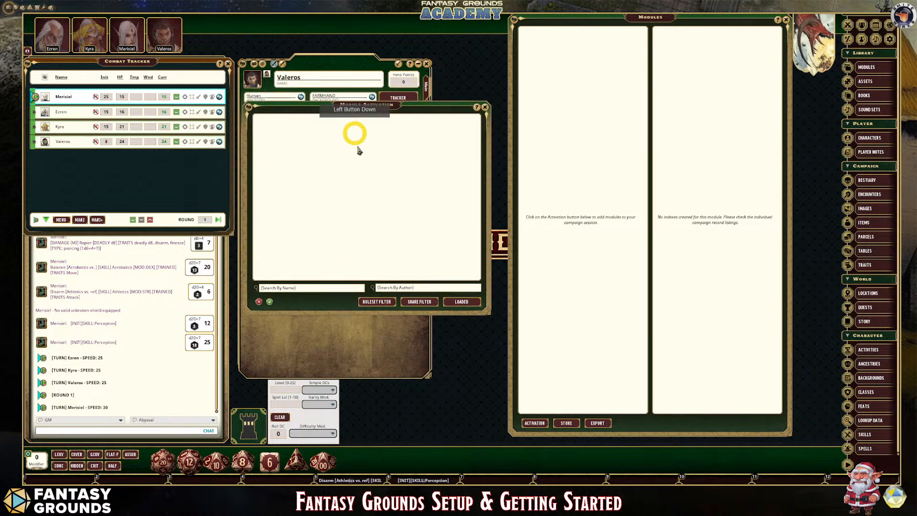
pyautogui.click(478, 303)
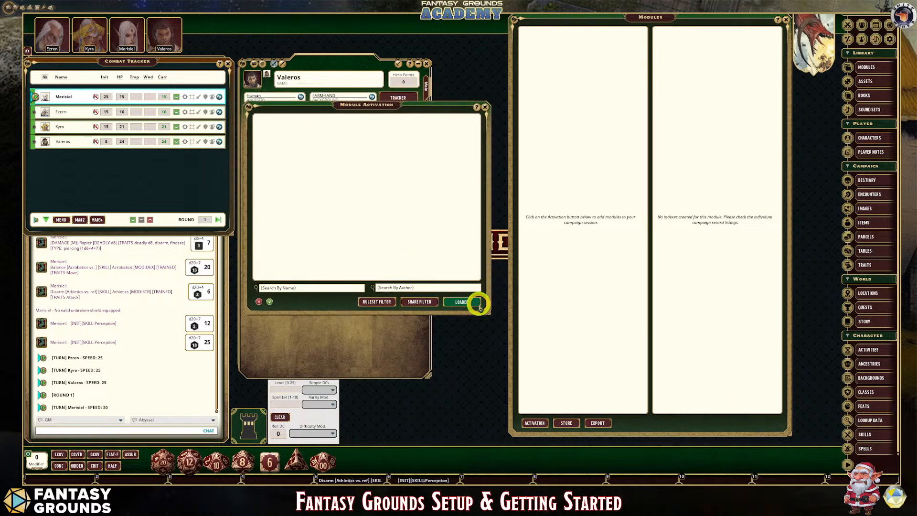
pyautogui.click(478, 304)
pyautogui.click(286, 287)
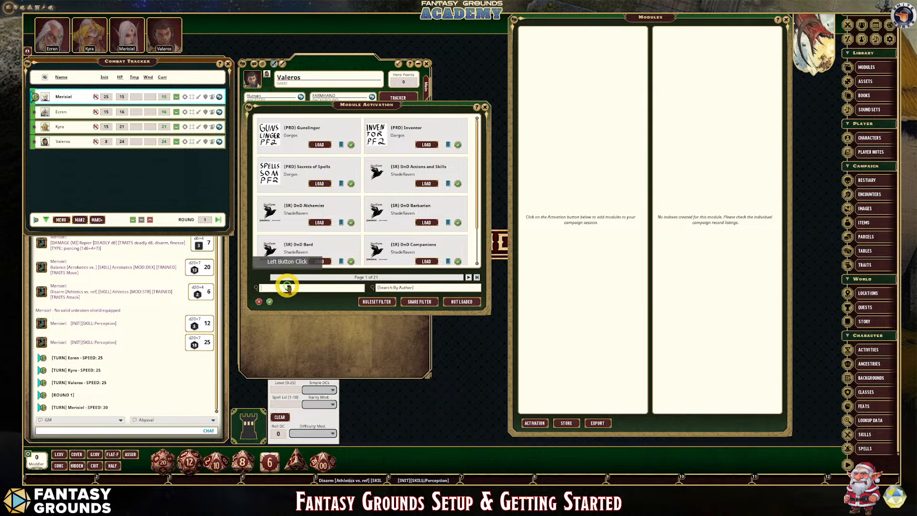
pyautogui.write('Beginne')
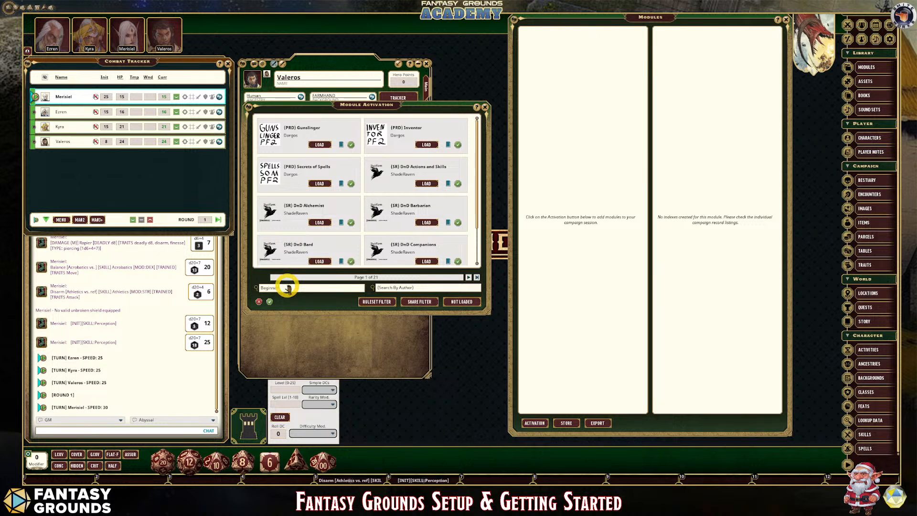
pyautogui.press('Return')
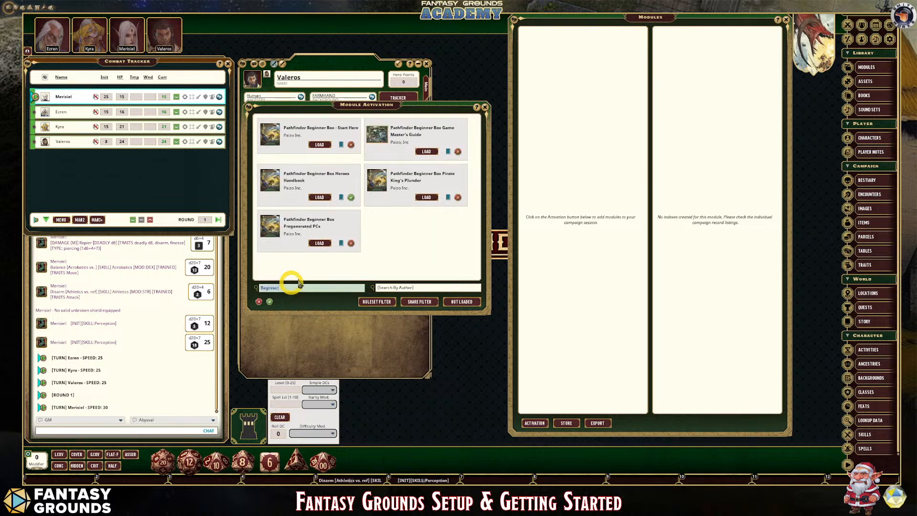
# Load the Beginner Box modules Start Here, Heroes Handbook, Pregenerated PCs, Game Master's Guide and Pirate King's Plunder, then close module activation.
pyautogui.click(318, 145)
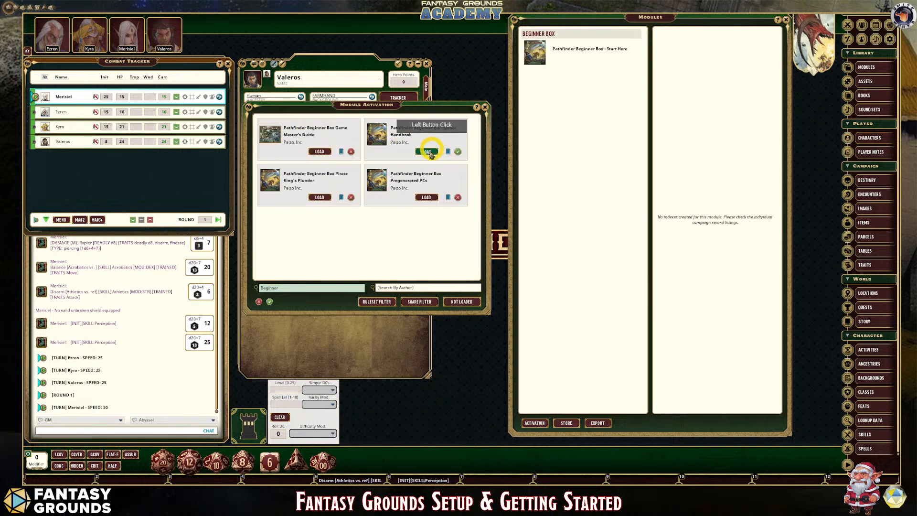
pyautogui.click(320, 152)
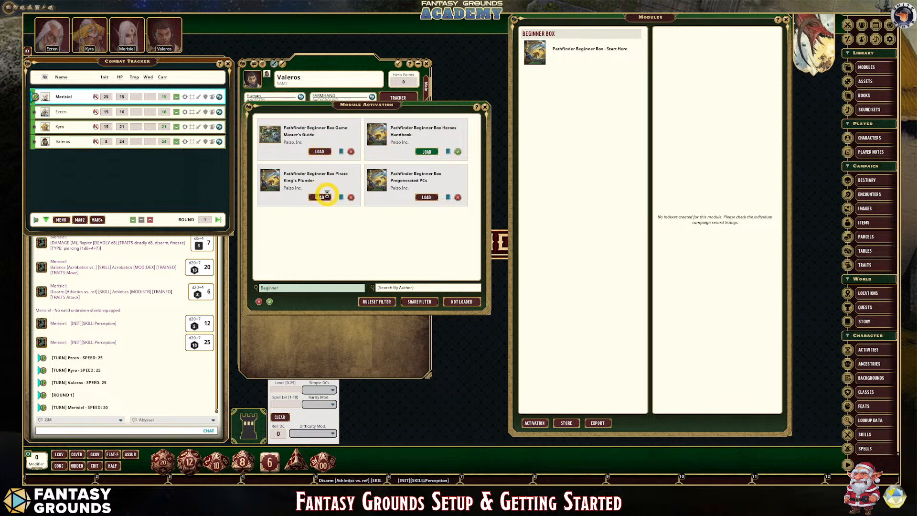
pyautogui.click(320, 198)
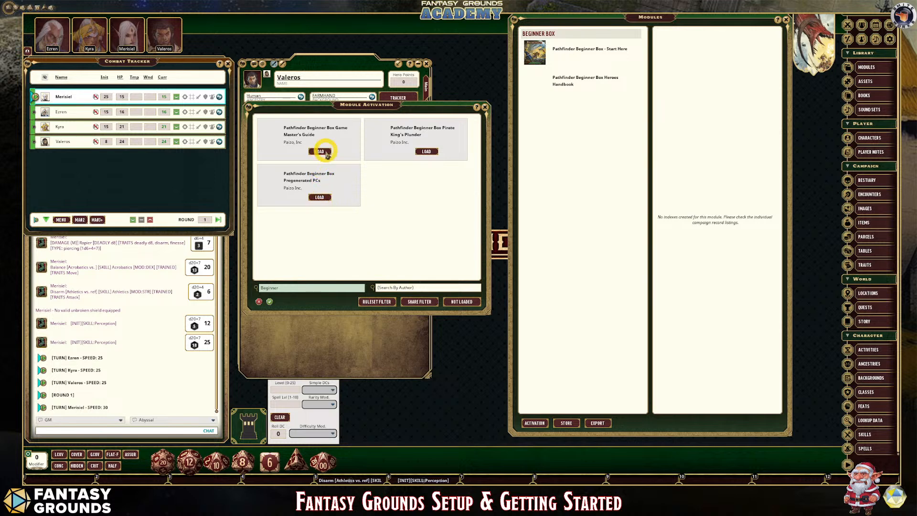
pyautogui.click(327, 152)
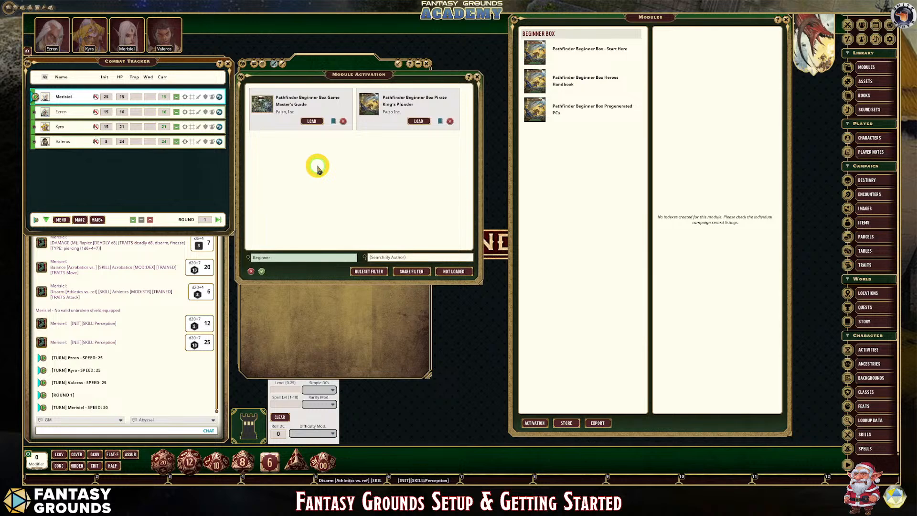
pyautogui.click(313, 120)
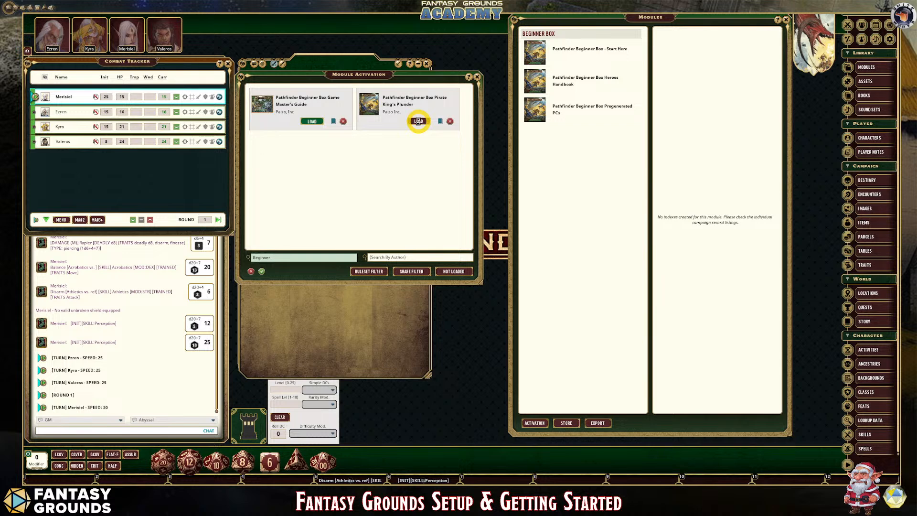
pyautogui.click(419, 121)
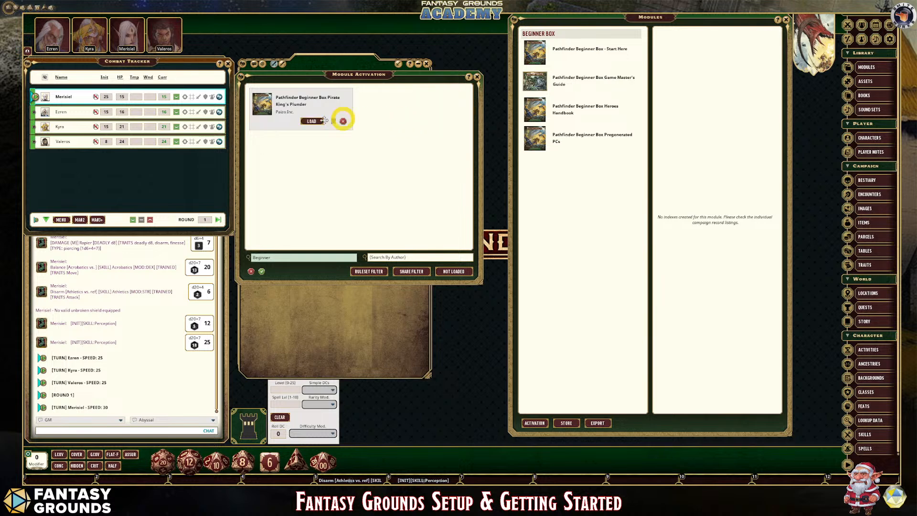
pyautogui.click(309, 122)
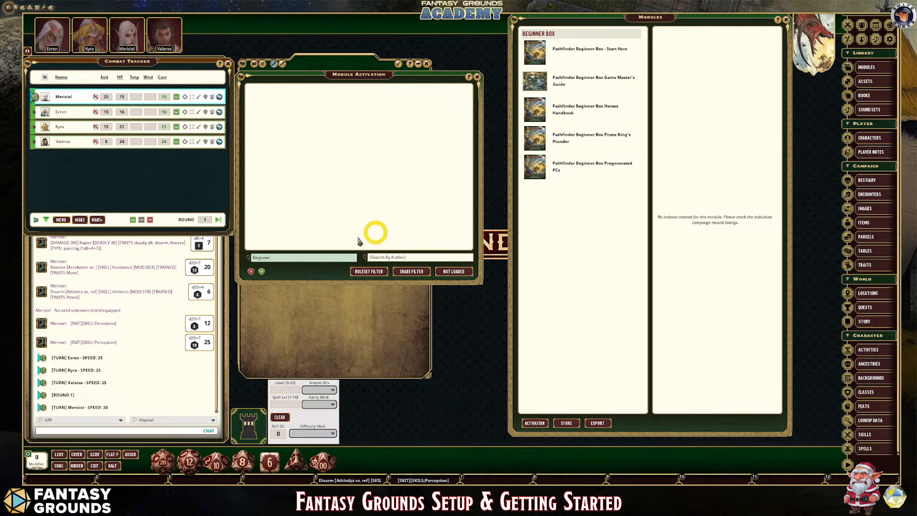
pyautogui.click(476, 80)
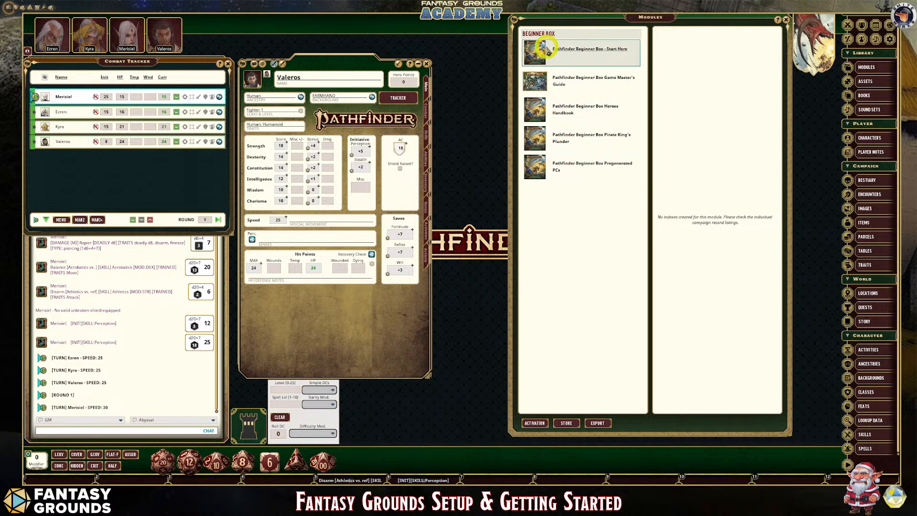
# View the indexes of the Game Master's Guide, Heroes Handbook and Pirate King's Plunder plus the latter's reference manual, then close the module list.
pyautogui.click(587, 80)
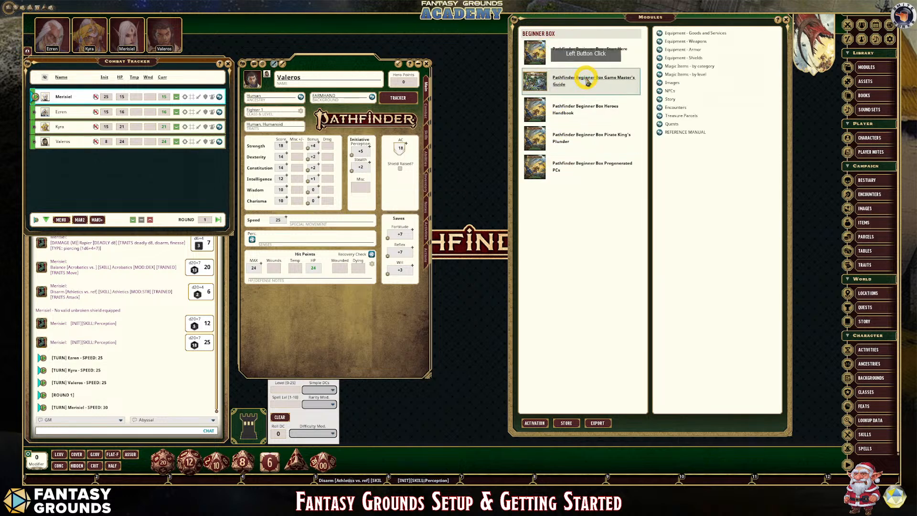
pyautogui.click(579, 112)
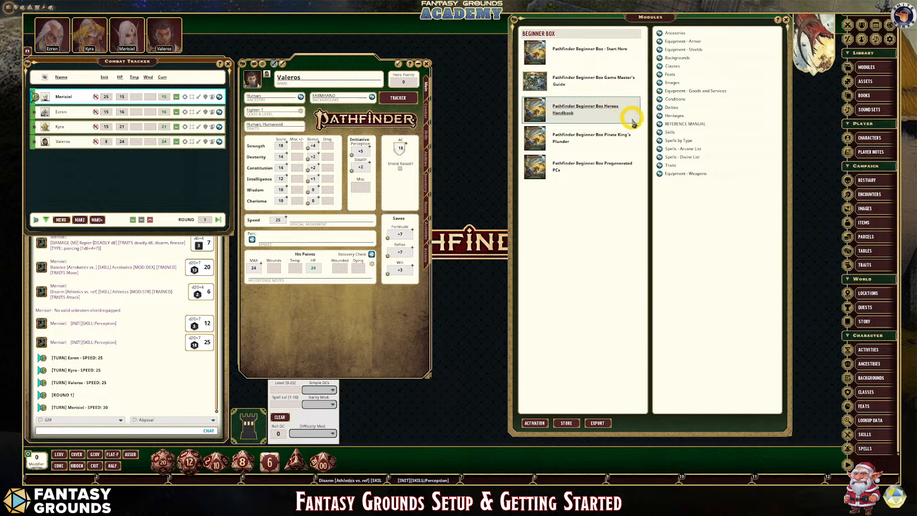
pyautogui.click(620, 135)
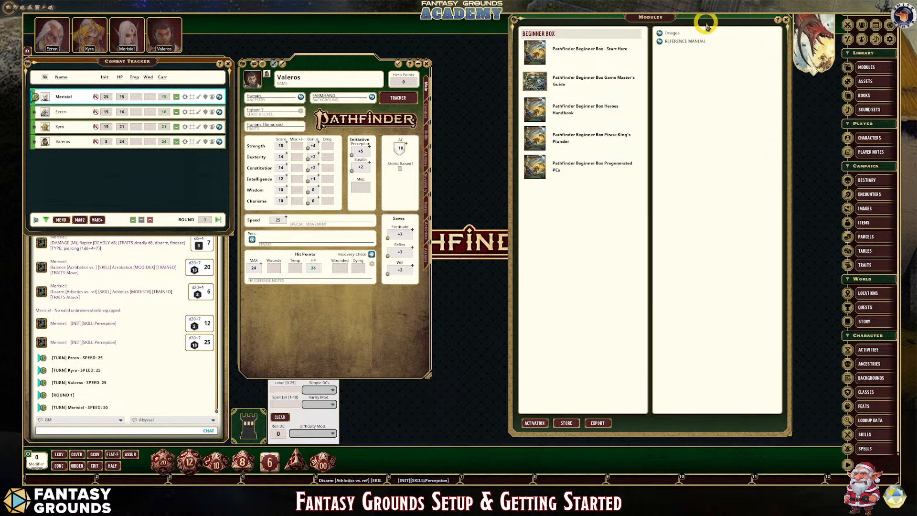
pyautogui.click(659, 42)
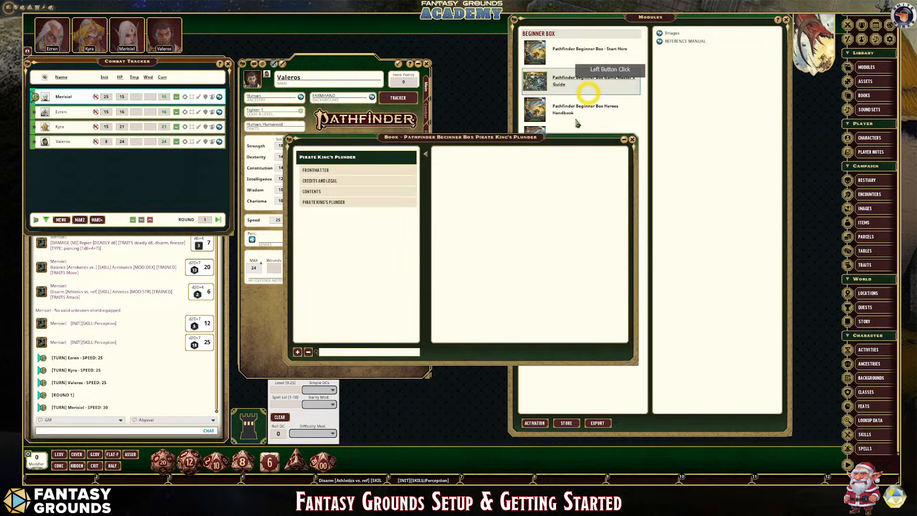
pyautogui.click(632, 137)
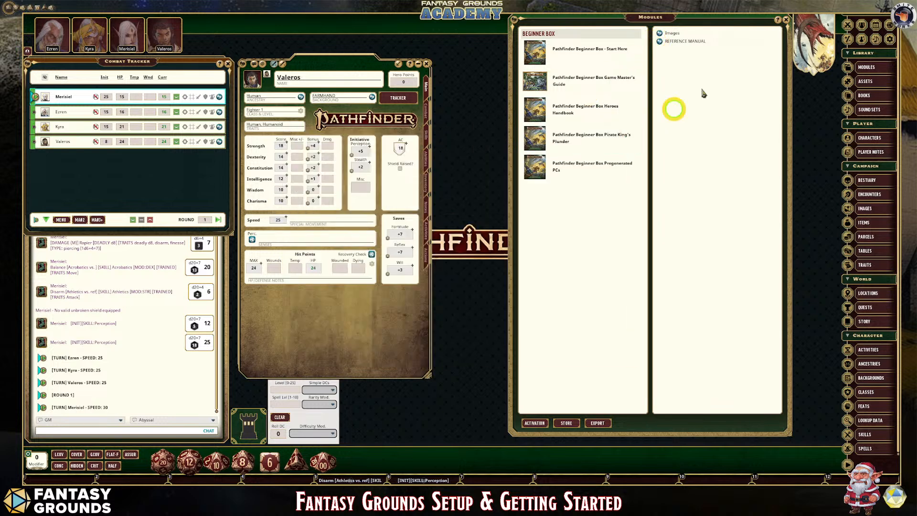
pyautogui.click(786, 19)
# Open the Beginner Box Start Here and Game Master's Guide books from the Books library and place them clear of the book list.
pyautogui.click(884, 99)
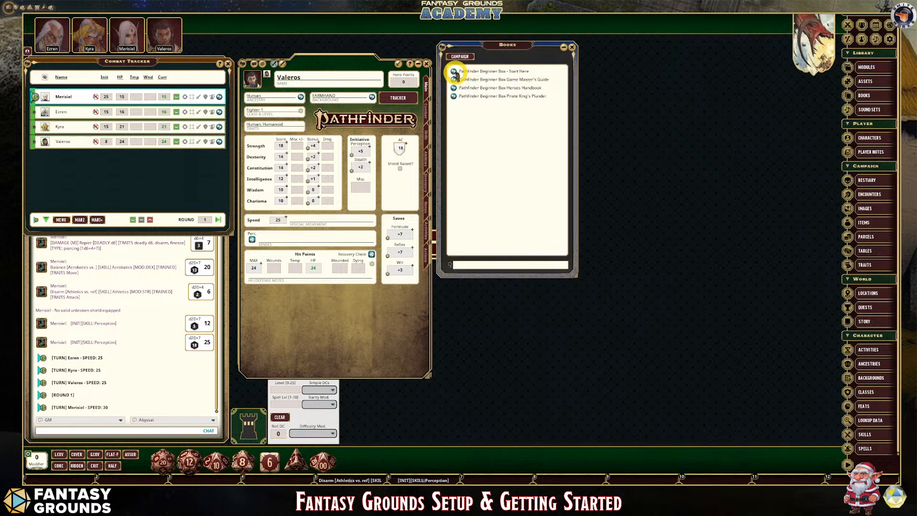
pyautogui.click(455, 72)
pyautogui.moveTo(454, 143); pyautogui.dragTo(650, 245)
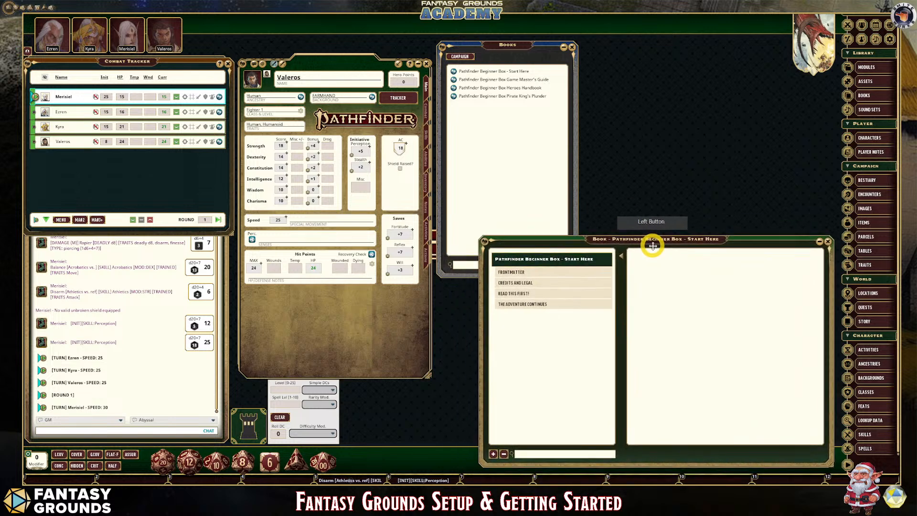
pyautogui.click(454, 79)
pyautogui.click(405, 146)
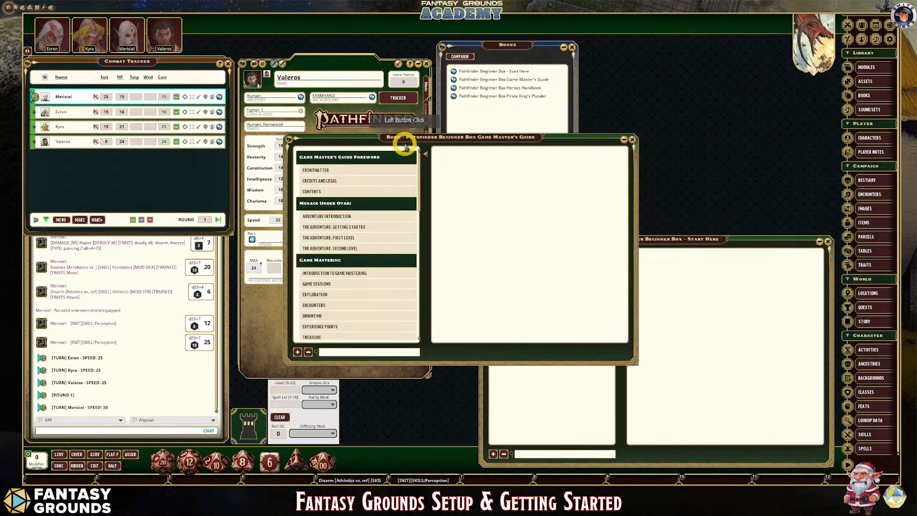
pyautogui.moveTo(405, 145); pyautogui.dragTo(606, 244)
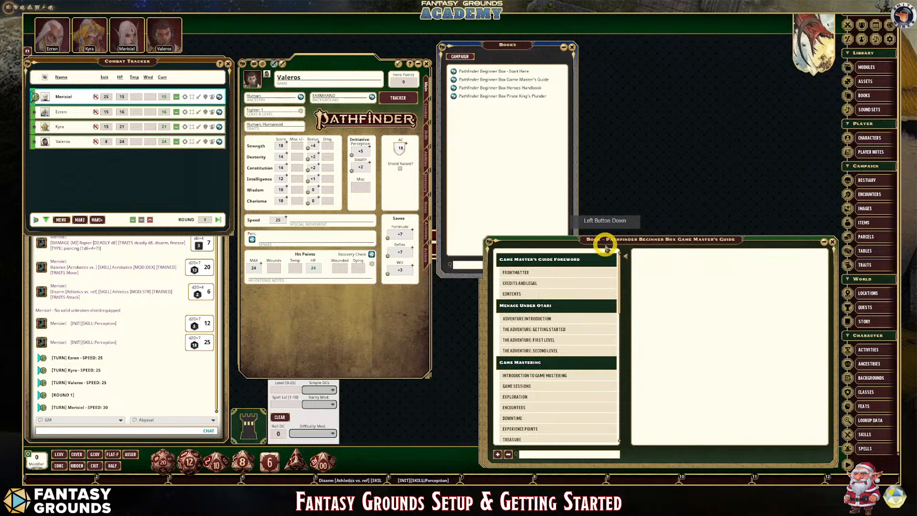
# Open the Beginner Box Heroes Handbook and place it over the other opened books, clear of the book list.
pyautogui.click(487, 42)
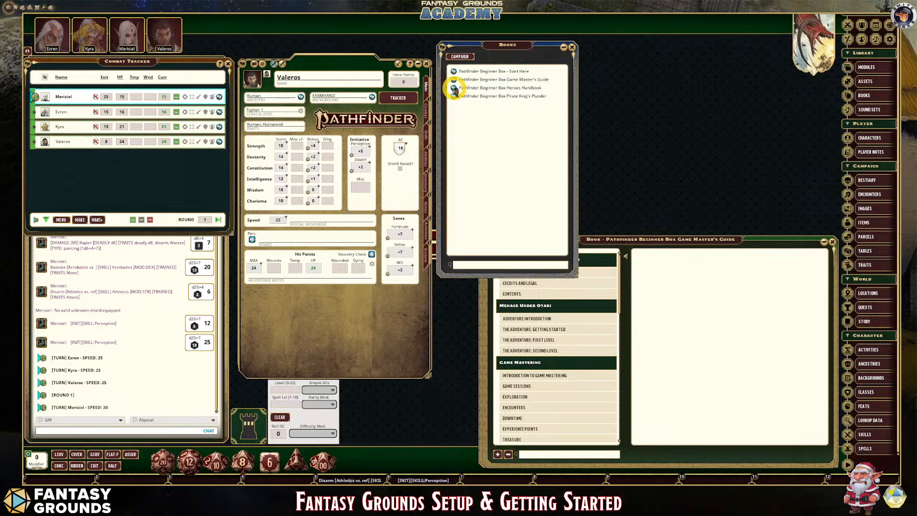
pyautogui.click(454, 88)
pyautogui.moveTo(432, 142); pyautogui.dragTo(628, 246)
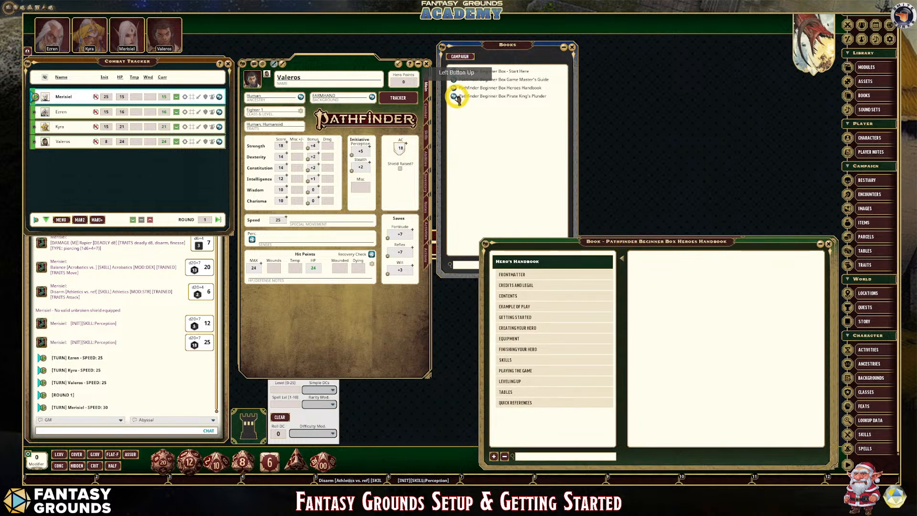
# Open the Beginner Box Pirate King's Plunder book, place it over the other opened books and close the book list.
pyautogui.click(456, 96)
pyautogui.moveTo(417, 137); pyautogui.dragTo(616, 241)
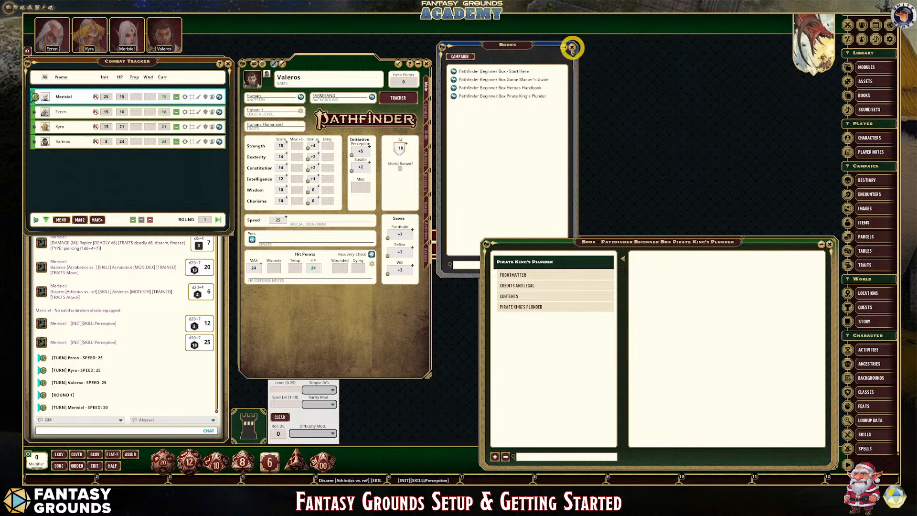
pyautogui.click(571, 48)
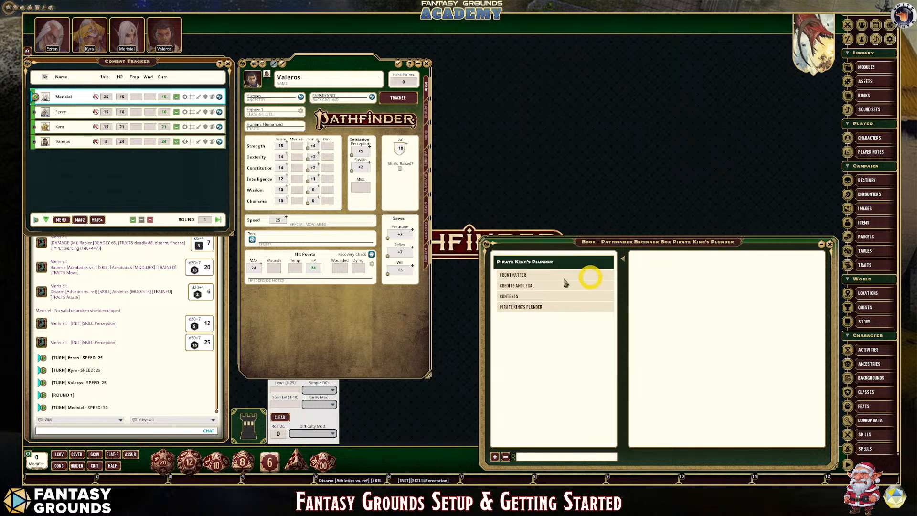
# View the Front Cover and Table of Contents pages of the Pirate King's Plunder book.
pyautogui.click(528, 277)
pyautogui.scroll(-2, 707, 375)
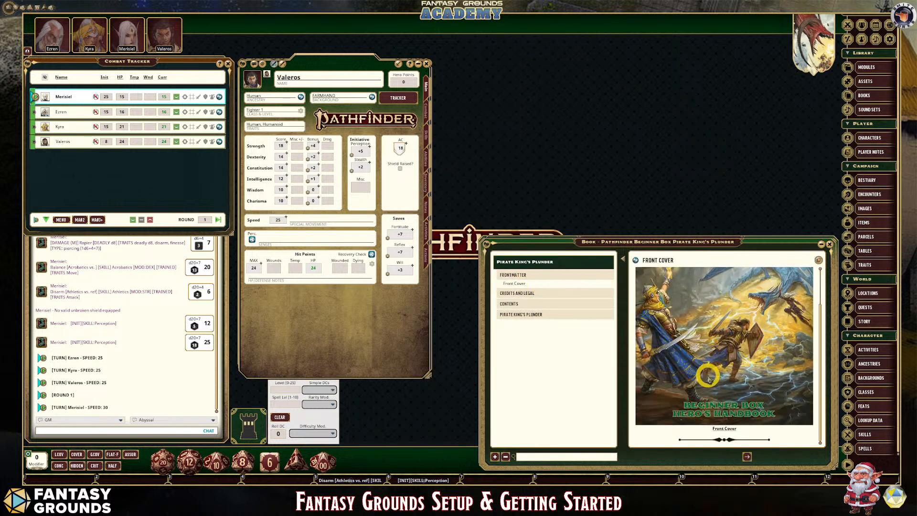
pyautogui.click(524, 304)
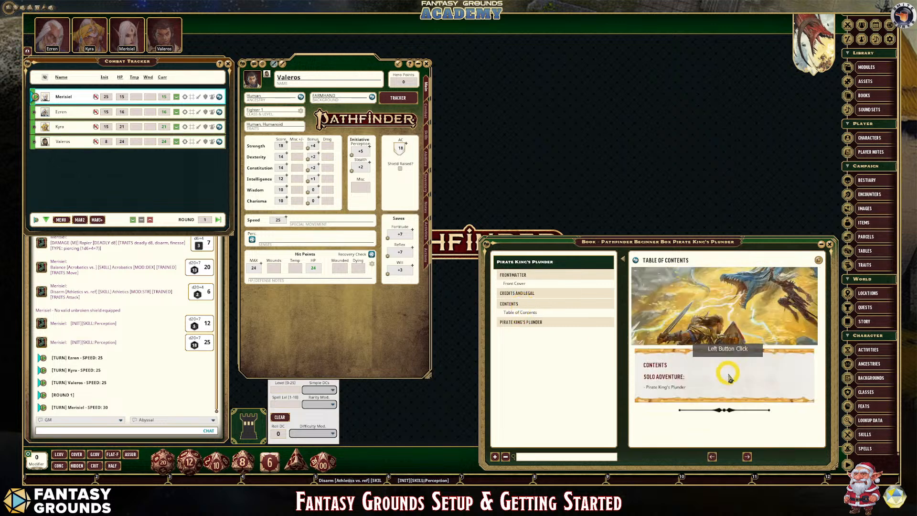
# Page through the Pirate King's Plunder solo adventure from How to Play to Entry 25 and skim its entries.
pyautogui.click(749, 456)
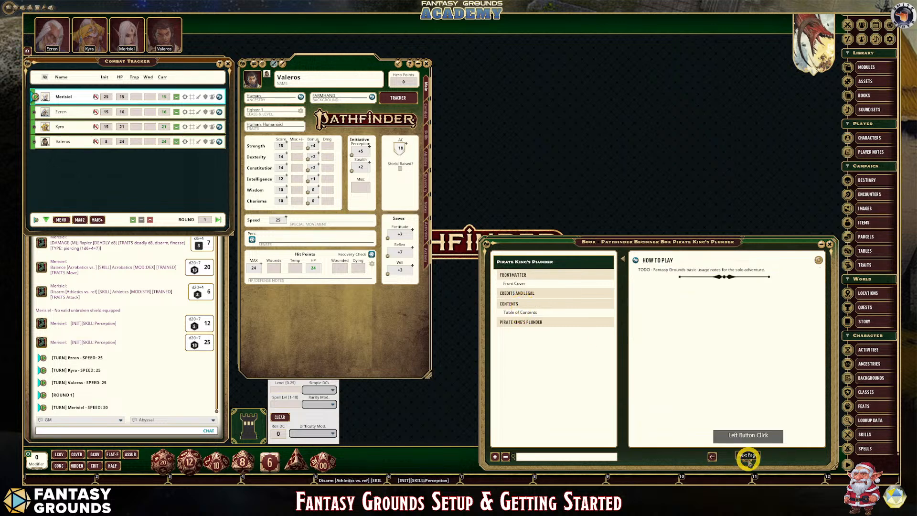
pyautogui.click(749, 456)
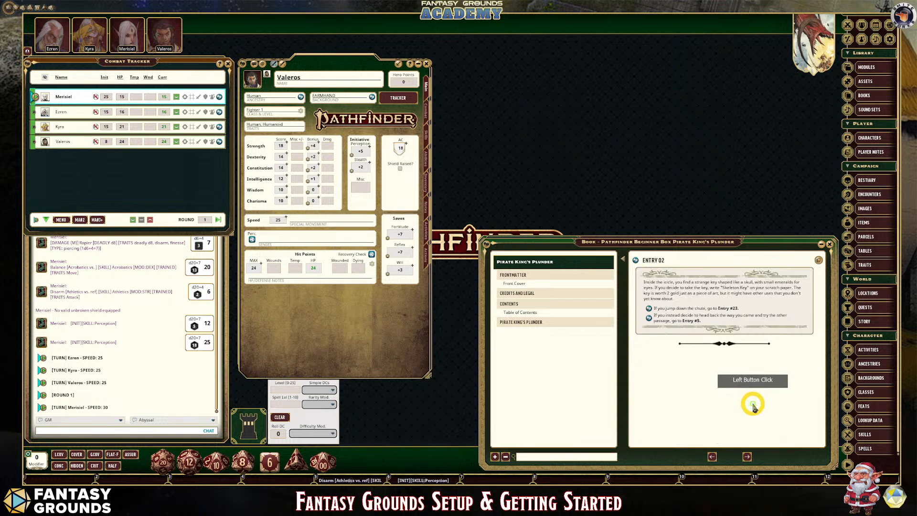
pyautogui.click(746, 457)
pyautogui.click(745, 457)
pyautogui.click(745, 457)
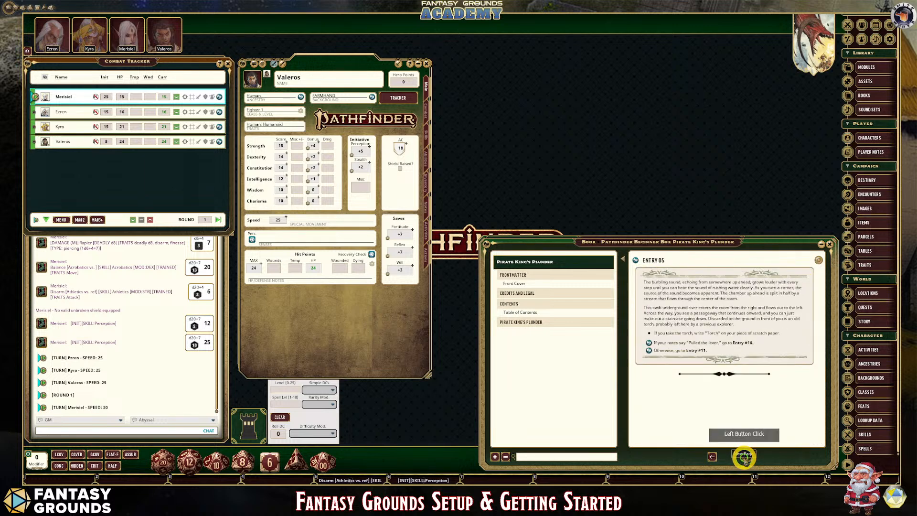
pyautogui.click(745, 457)
pyautogui.click(745, 457)
pyautogui.click(745, 457)
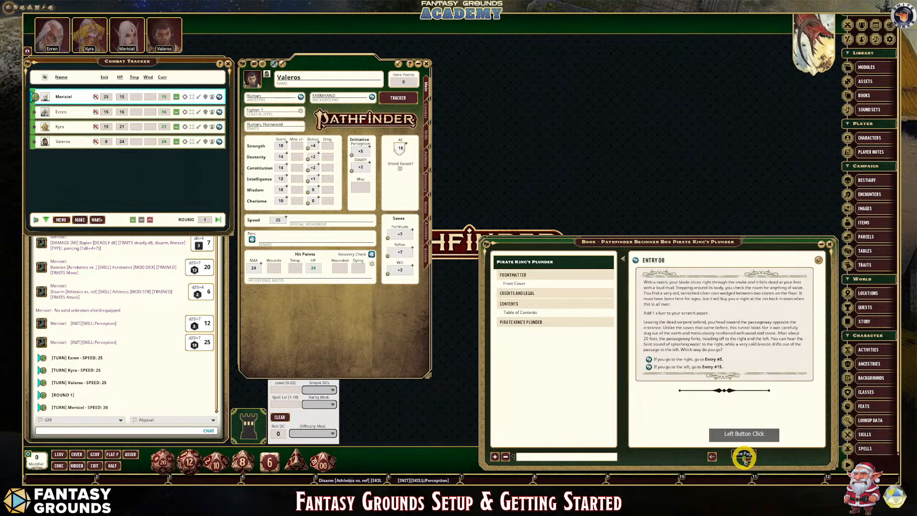
pyautogui.click(745, 457)
pyautogui.click(744, 457)
pyautogui.click(744, 457)
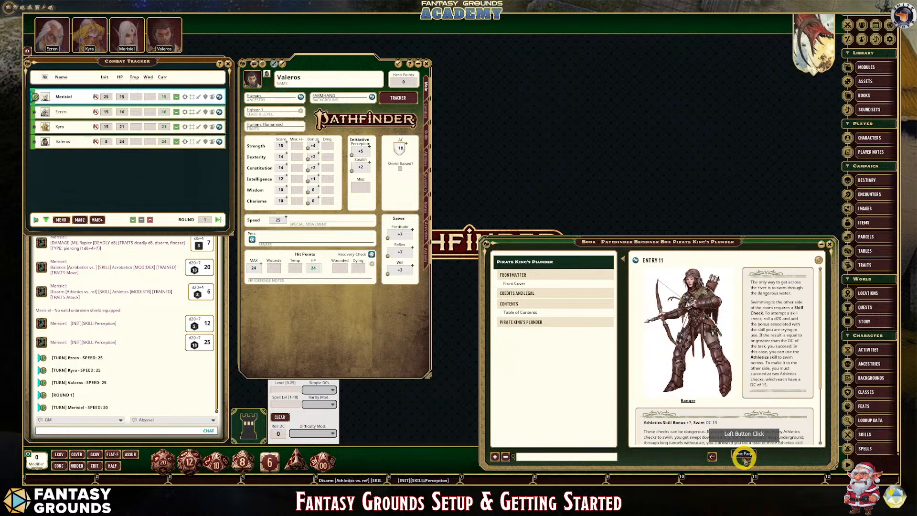
pyautogui.click(745, 457)
pyautogui.click(745, 457)
pyautogui.click(745, 457)
pyautogui.click(744, 457)
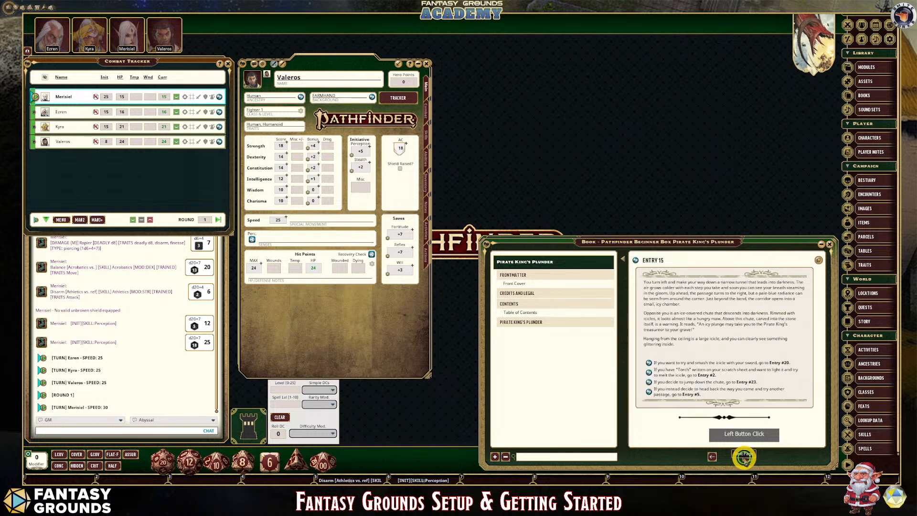
pyautogui.click(745, 457)
pyautogui.click(745, 458)
pyautogui.click(745, 457)
pyautogui.click(744, 458)
pyautogui.click(744, 457)
pyautogui.click(744, 458)
pyautogui.click(744, 458)
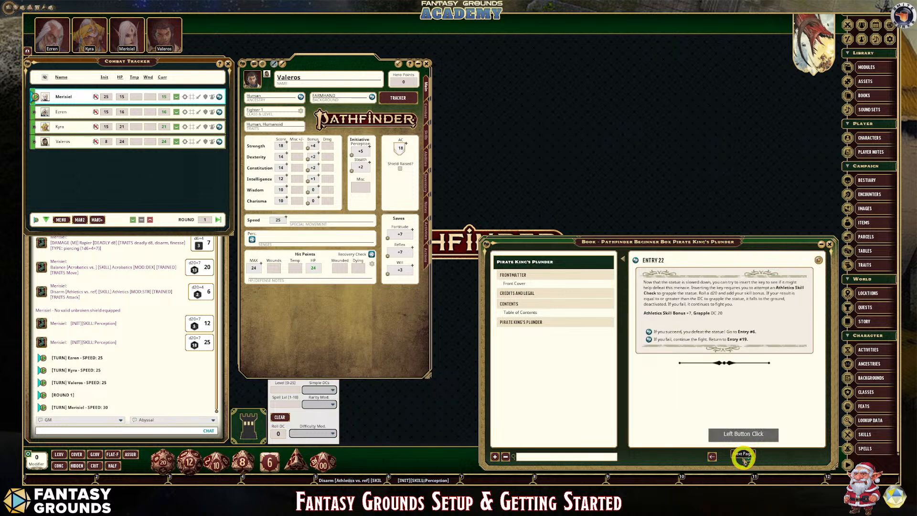
pyautogui.click(744, 458)
pyautogui.click(744, 458)
pyautogui.click(745, 457)
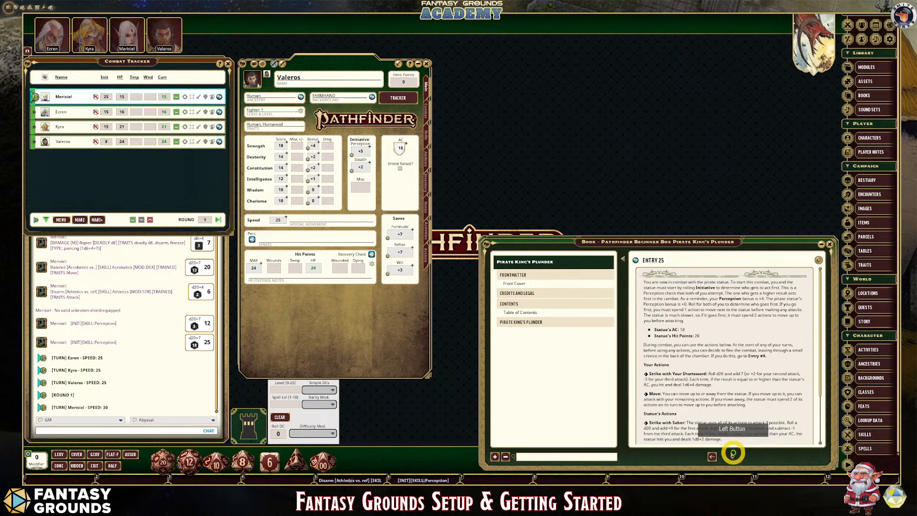
pyautogui.scroll(-2, 716, 344)
pyautogui.scroll(3, 715, 382)
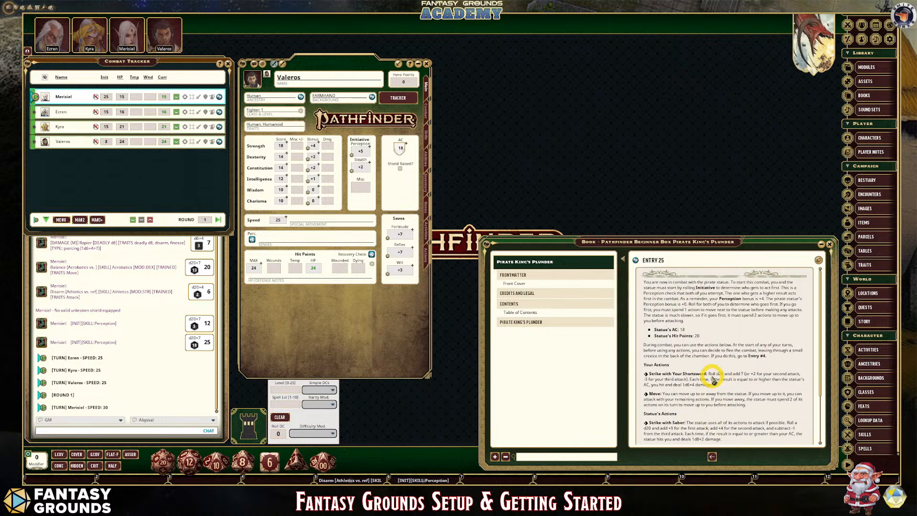
# Expand the Pirate King's Plunder chapter in the book index and read through Entry 01.
pyautogui.click(527, 322)
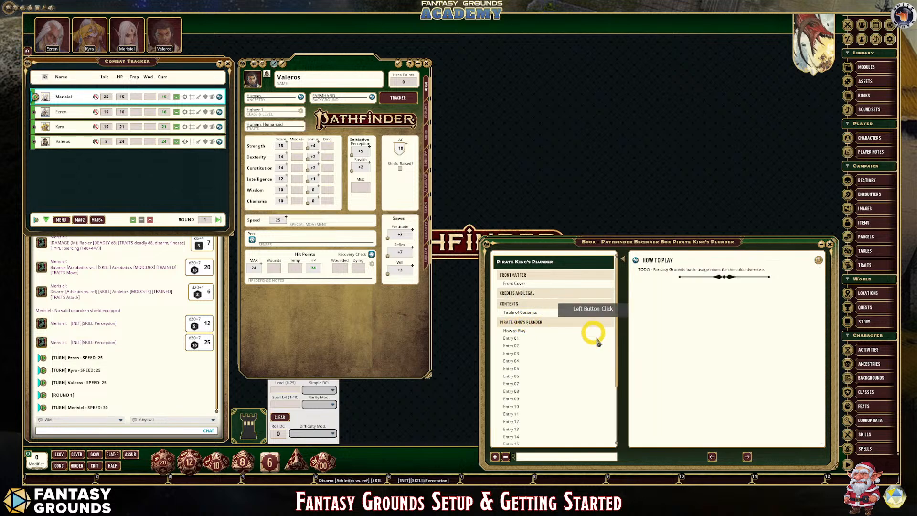
pyautogui.click(511, 339)
pyautogui.click(714, 353)
pyautogui.scroll(-3, 714, 354)
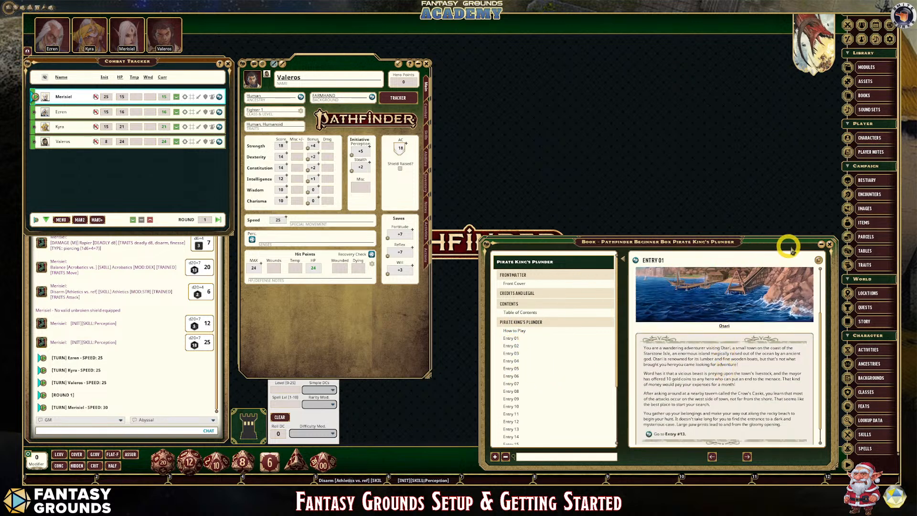
# Close all four opened Beginner Box books.
pyautogui.click(829, 244)
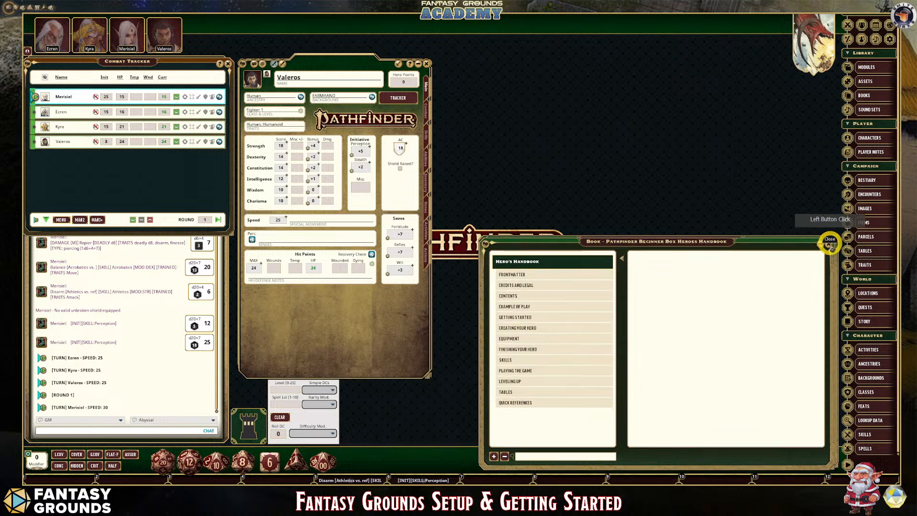
pyautogui.click(829, 244)
pyautogui.click(830, 244)
pyautogui.click(829, 245)
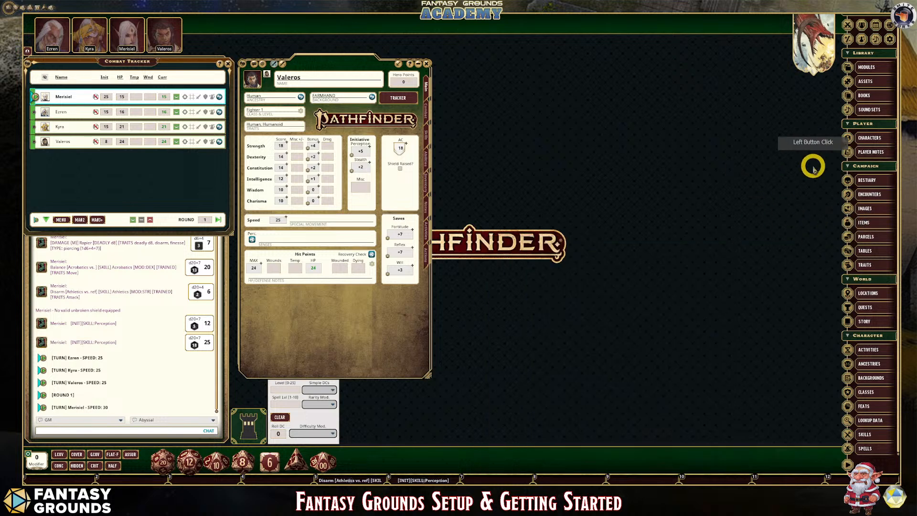
# Reopen the Beginner Box Start Here book from the Books library, close the book list, view the book's index and close it.
pyautogui.click(866, 98)
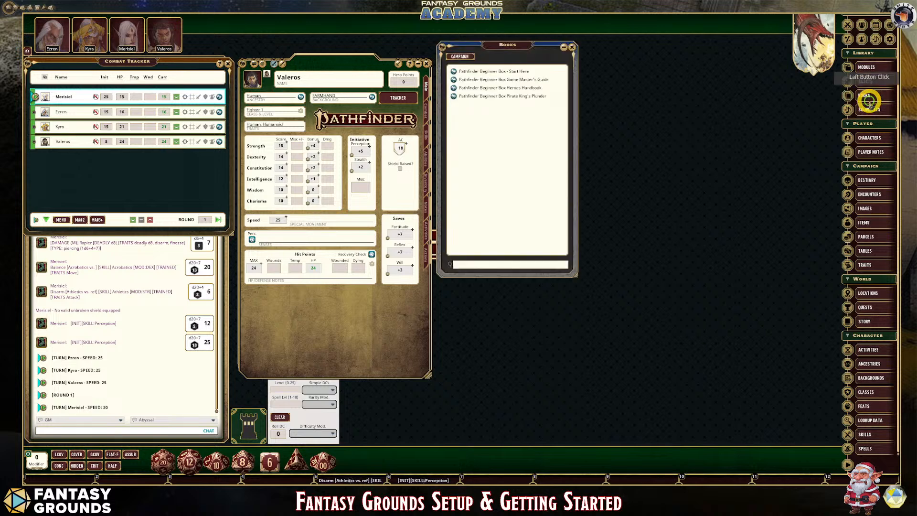
pyautogui.click(453, 72)
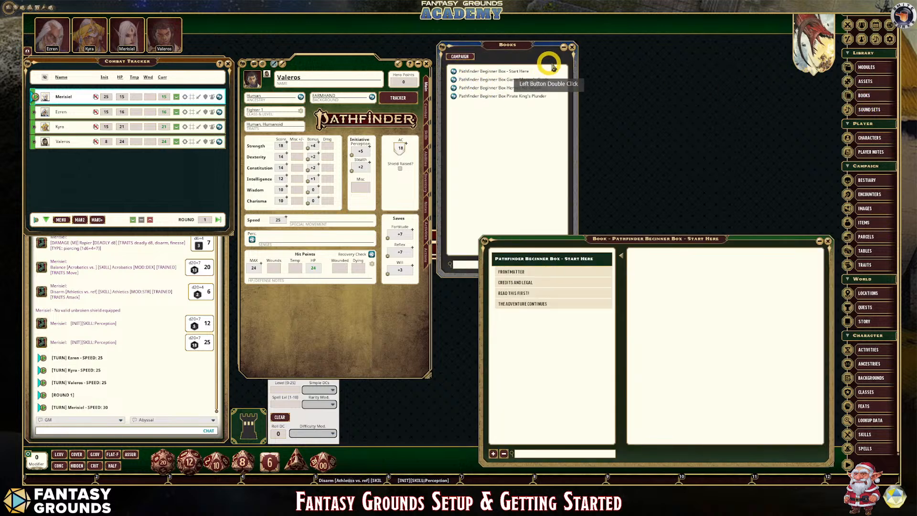
pyautogui.click(571, 49)
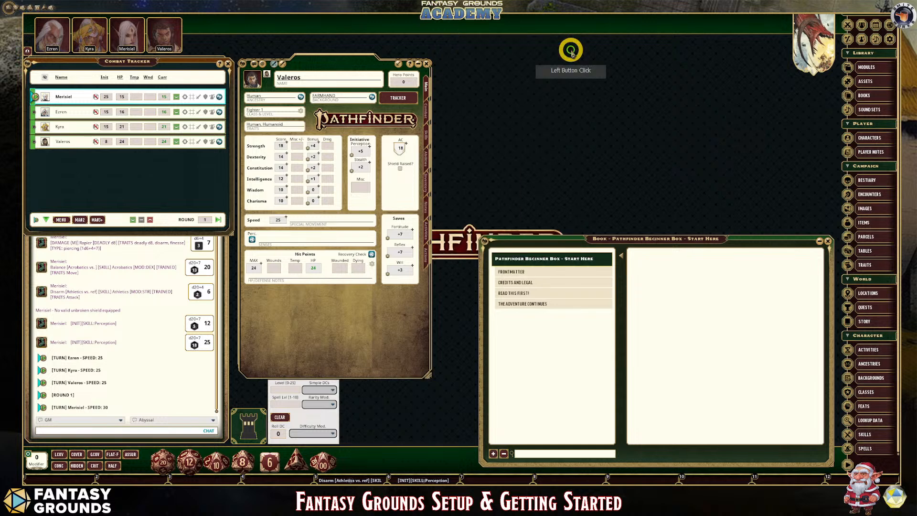
pyautogui.click(828, 241)
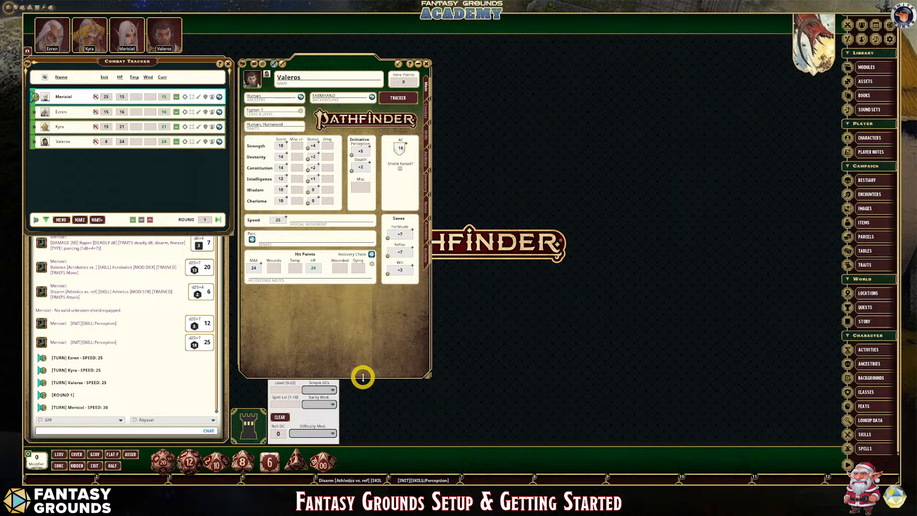
# View the Assets library and close it again.
pyautogui.moveTo(363, 377); pyautogui.dragTo(365, 380)
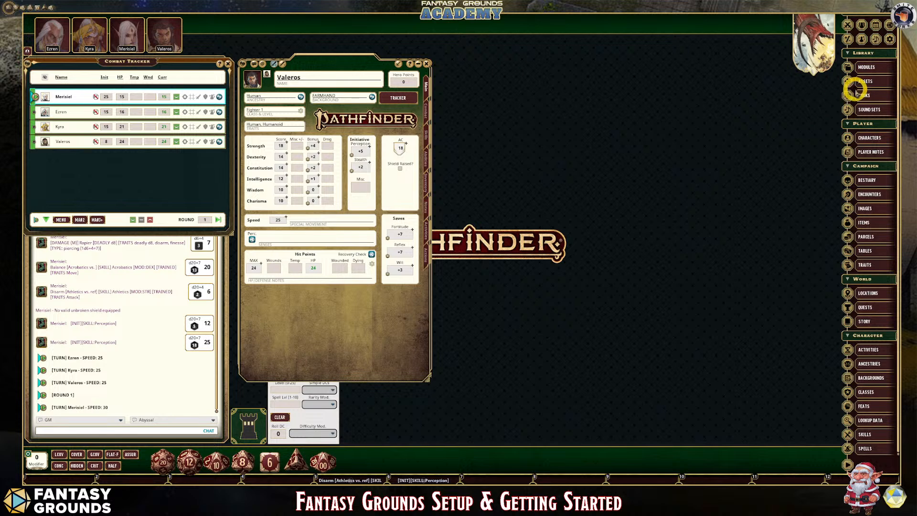
pyautogui.click(878, 83)
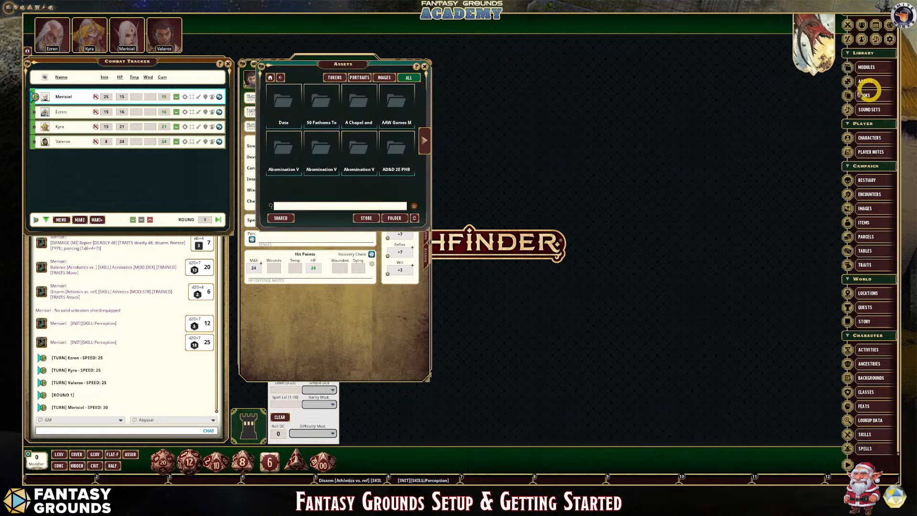
pyautogui.click(424, 66)
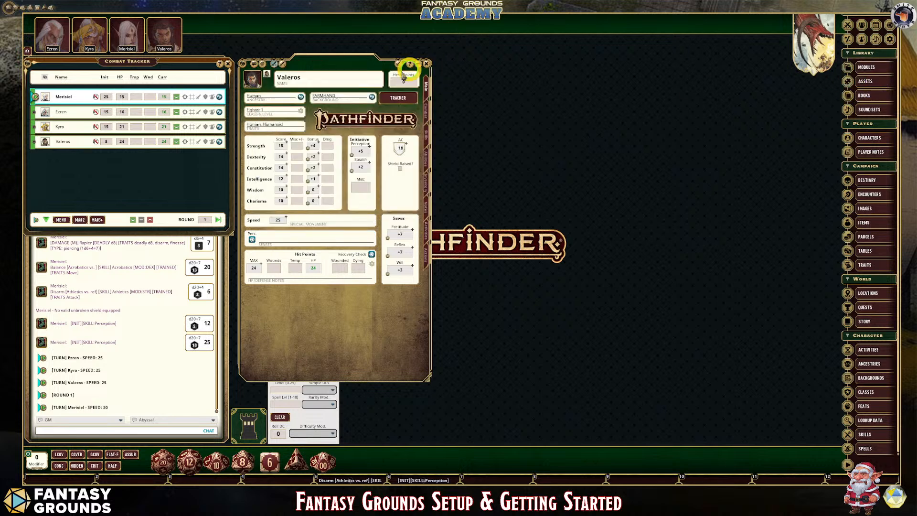
# Open the Player Notes and Locations lists in turn, moving each clear of the Valeros sheet before closing it.
pyautogui.click(874, 150)
pyautogui.moveTo(473, 173); pyautogui.dragTo(762, 305)
pyautogui.click(831, 303)
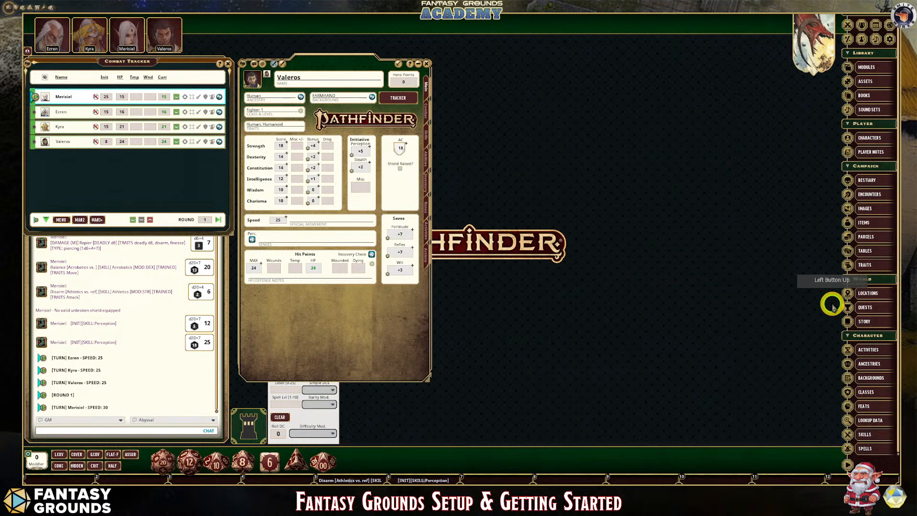
pyautogui.click(869, 293)
pyautogui.moveTo(516, 61); pyautogui.dragTo(755, 305)
pyautogui.click(837, 308)
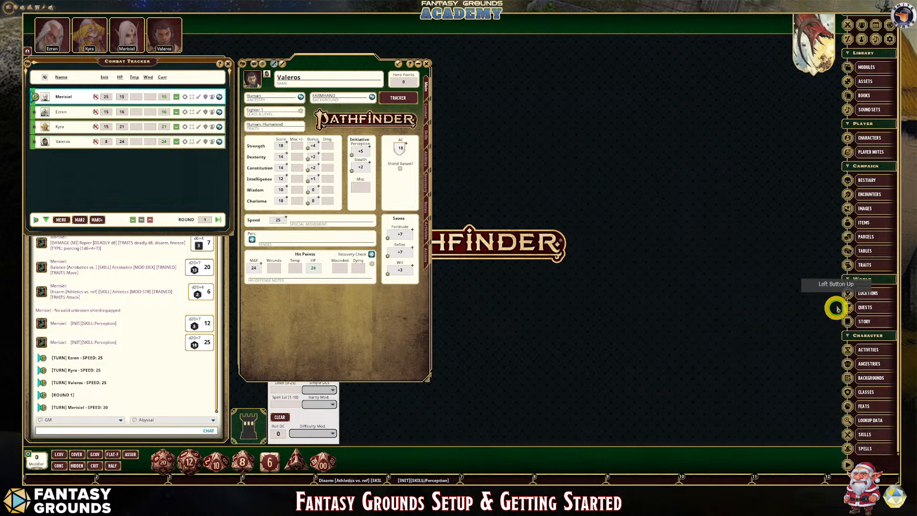
# Open the Items list, move it clear of the Valeros sheet, close it and slightly shorten the sheet.
pyautogui.click(850, 222)
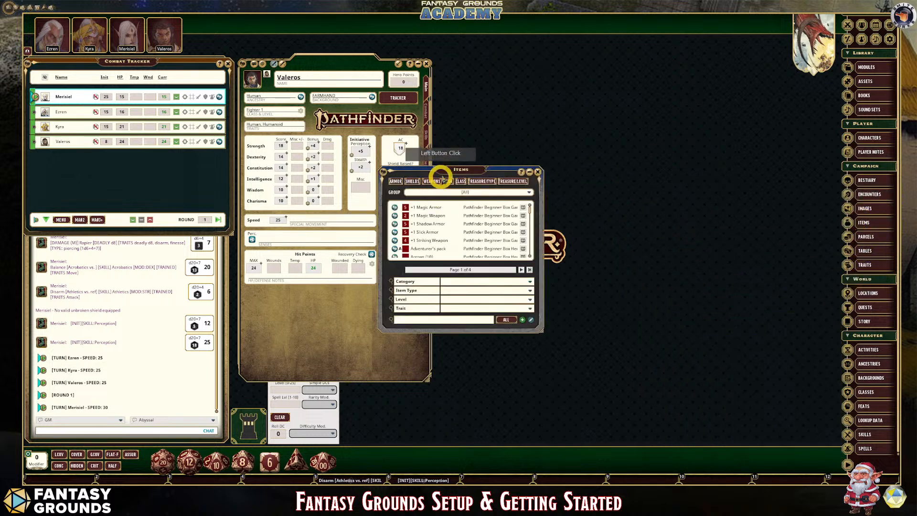
pyautogui.moveTo(440, 176); pyautogui.dragTo(738, 306)
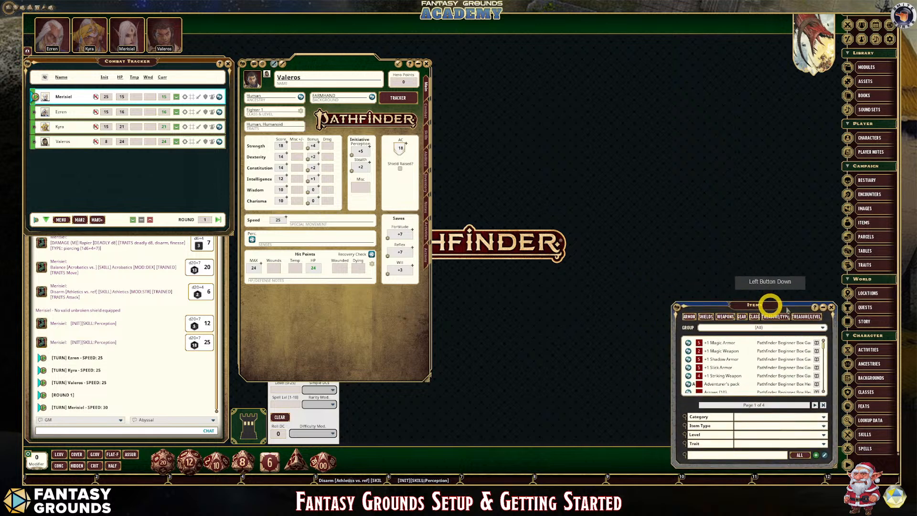
pyautogui.click(831, 309)
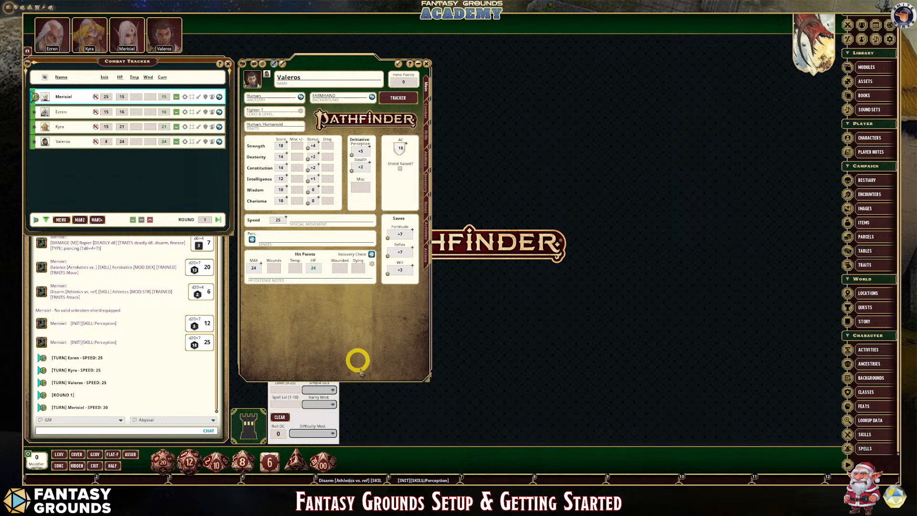
pyautogui.moveTo(374, 380); pyautogui.dragTo(374, 372)
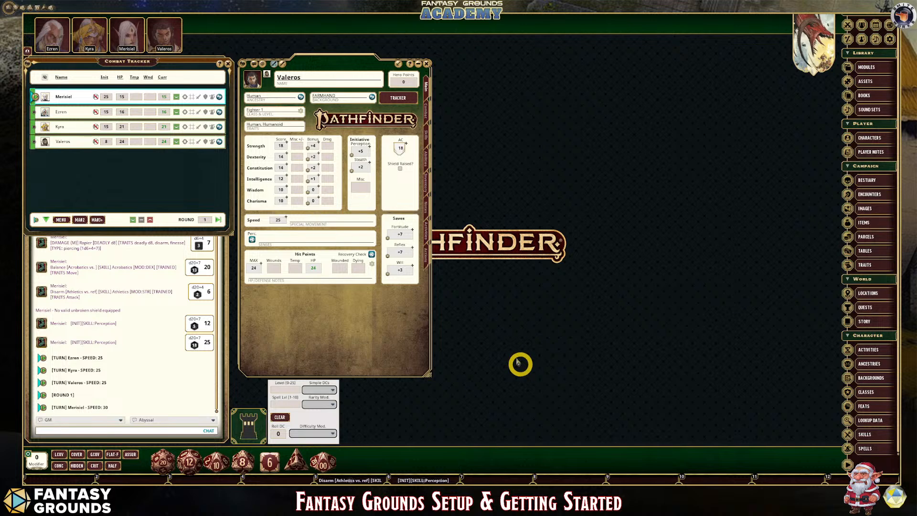
# Switch to the web browser and open the Fantasy Grounds Store page.
pyautogui.click(189, 493)
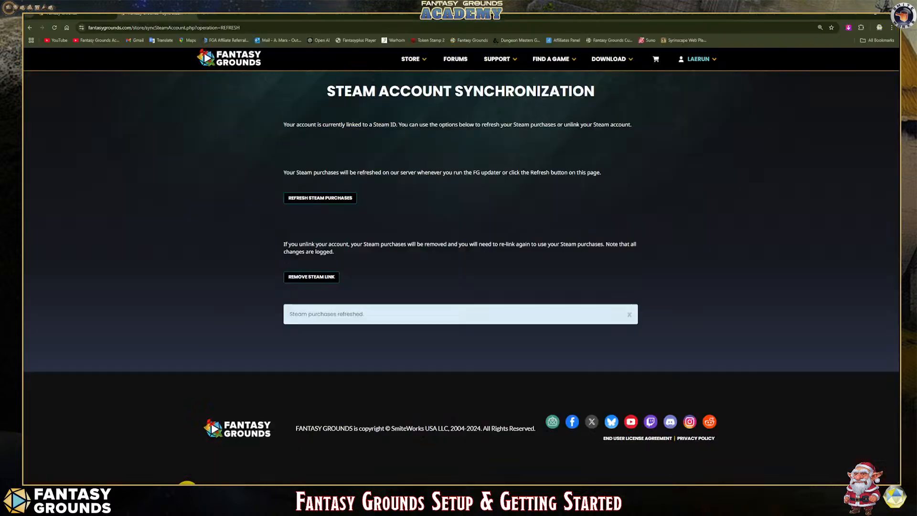
pyautogui.click(421, 62)
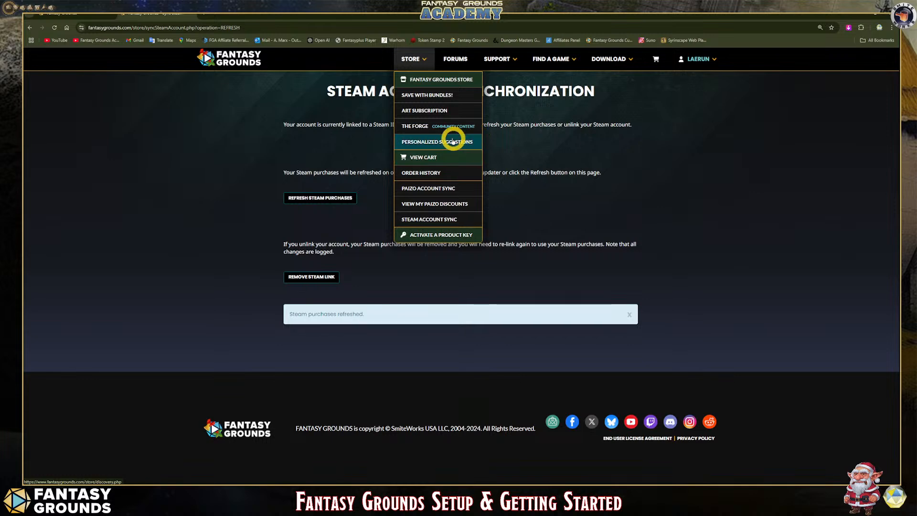
pyautogui.click(444, 82)
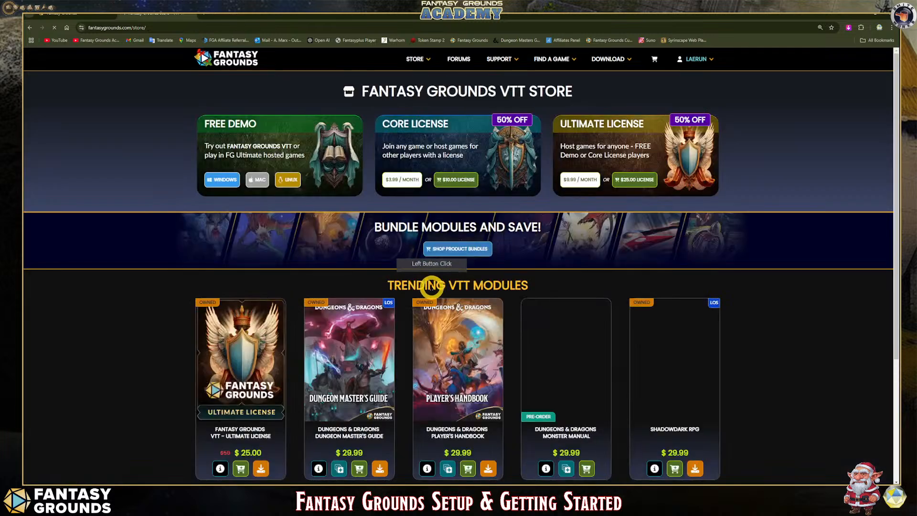
# Look over the store's trending VTT modules, add-on search and licence offers.
pyautogui.scroll(-3, 459, 310)
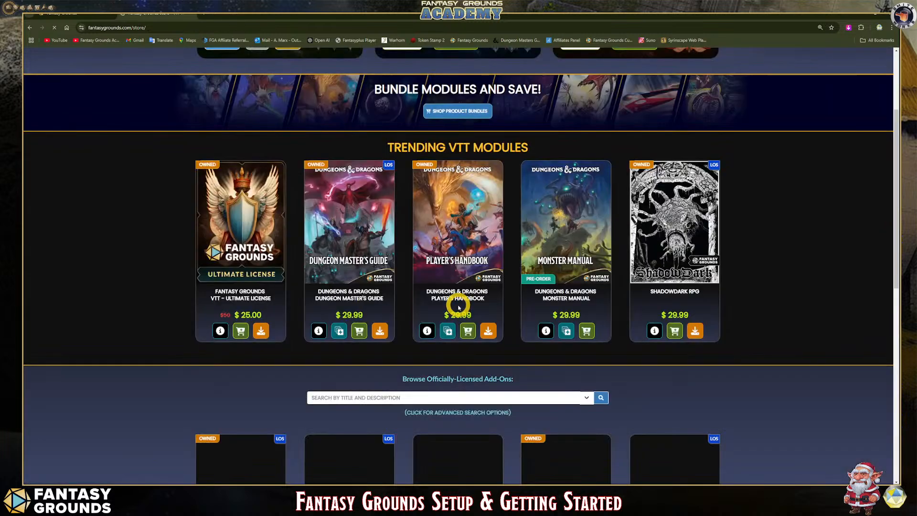
pyautogui.scroll(-2, 459, 309)
pyautogui.scroll(4, 458, 306)
pyautogui.scroll(1, 457, 305)
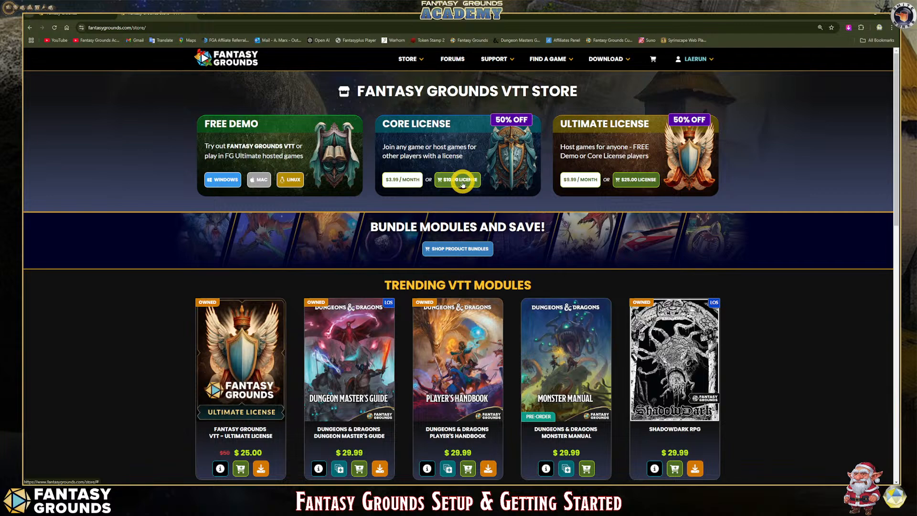
# Look over the store's trending VTT modules and the first page of officially licensed add-ons.
pyautogui.scroll(-4, 506, 200)
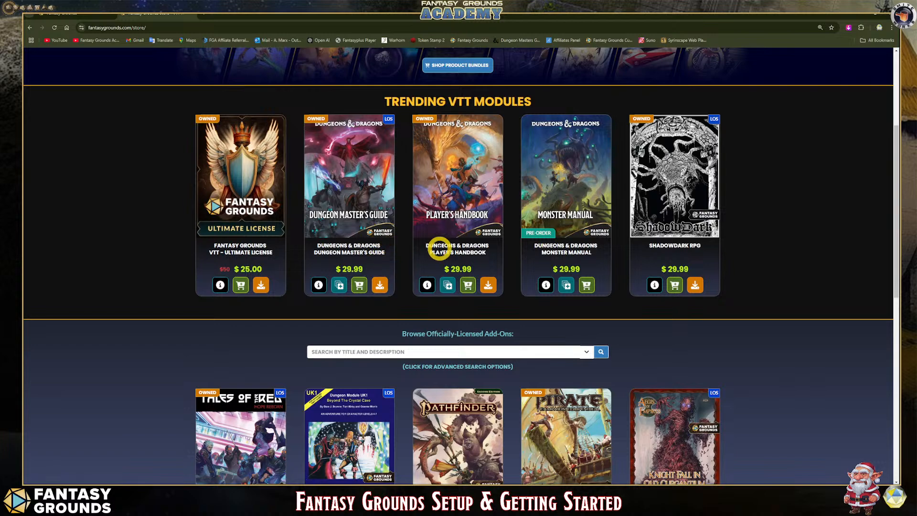
pyautogui.scroll(-1, 613, 249)
pyautogui.scroll(-3, 616, 250)
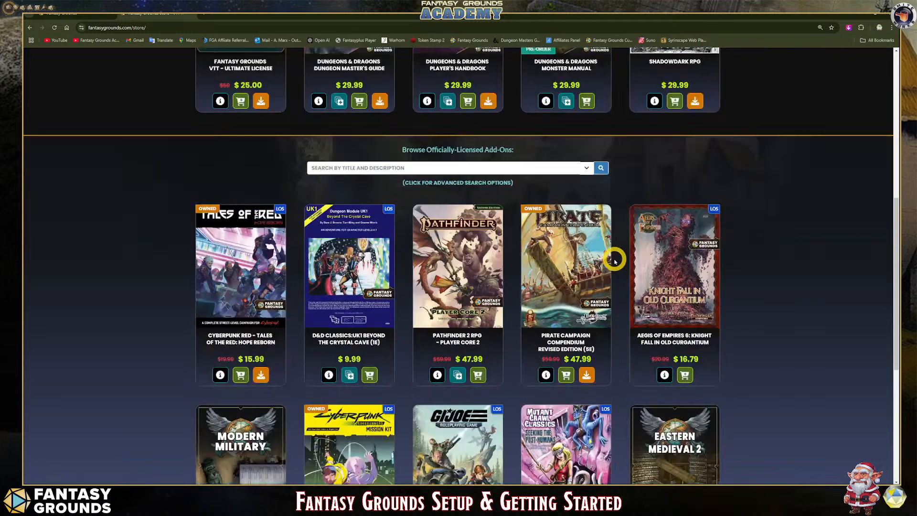
pyautogui.scroll(-2, 614, 260)
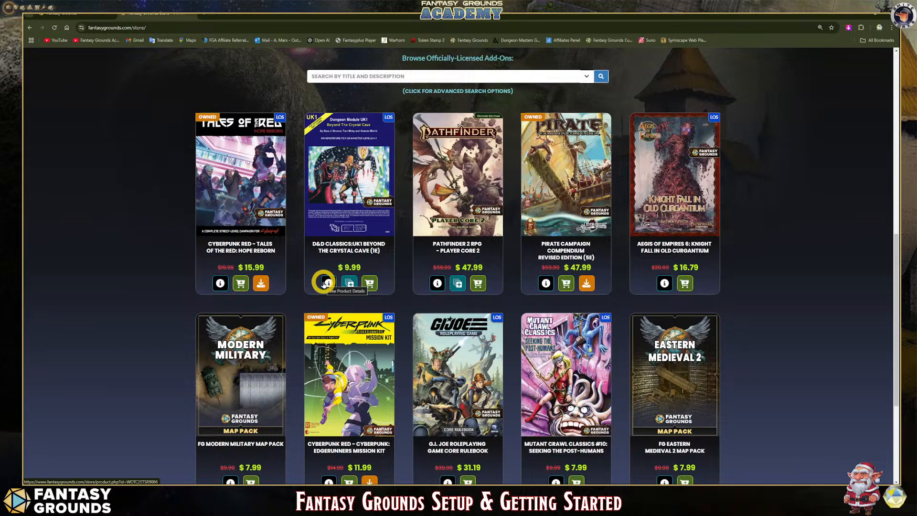
pyautogui.scroll(-4, 496, 250)
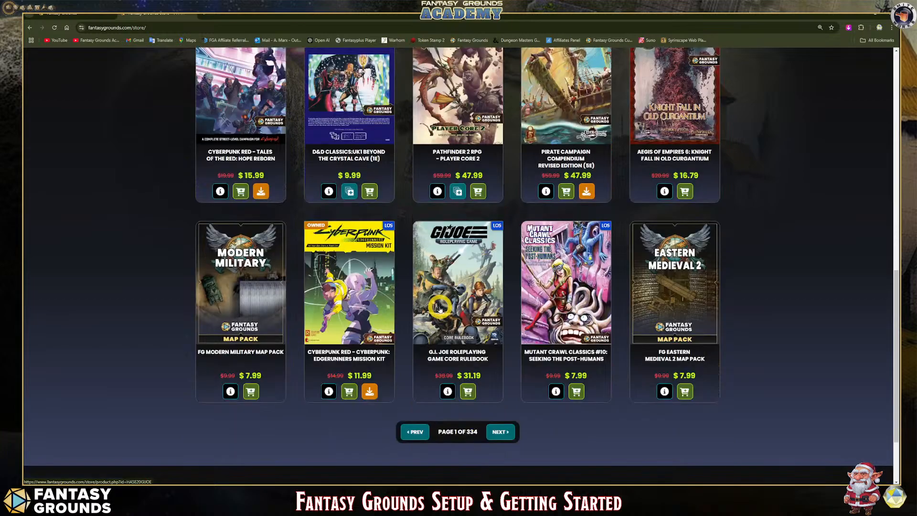
pyautogui.scroll(14, 448, 309)
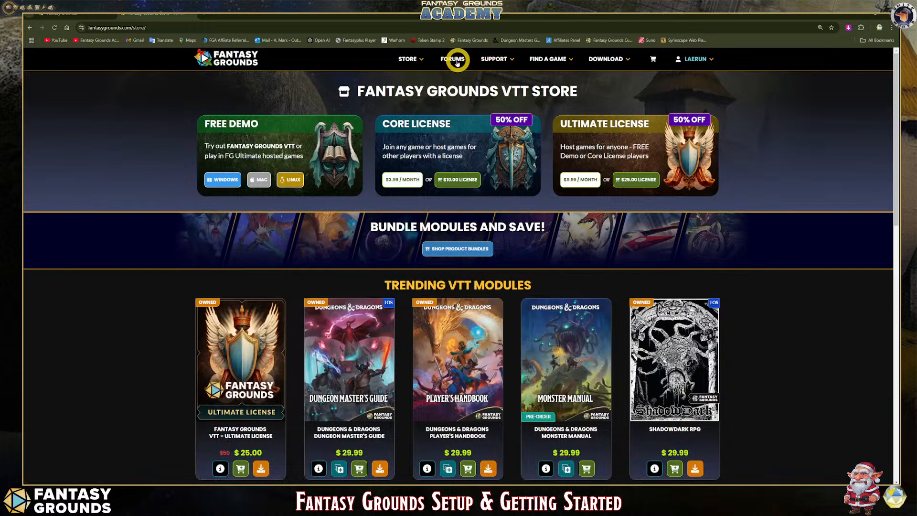
# Reload the Fantasy Grounds Store page and search its officially licensed add-ons for "Remastered".
pyautogui.click(395, 67)
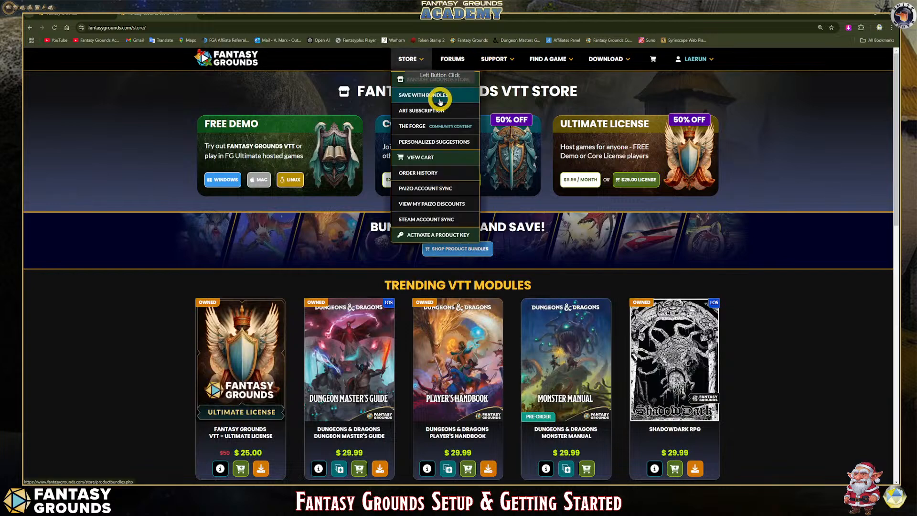
pyautogui.click(444, 80)
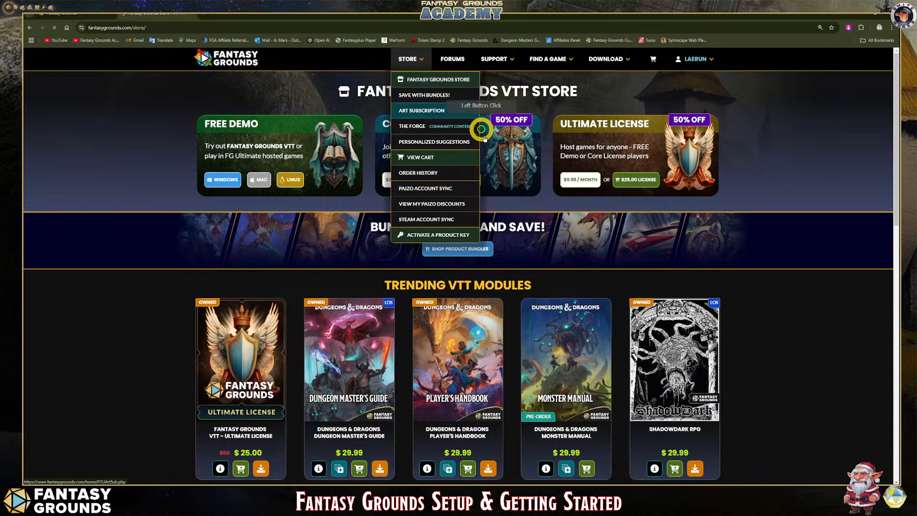
pyautogui.scroll(-2, 460, 301)
pyautogui.scroll(-2, 459, 299)
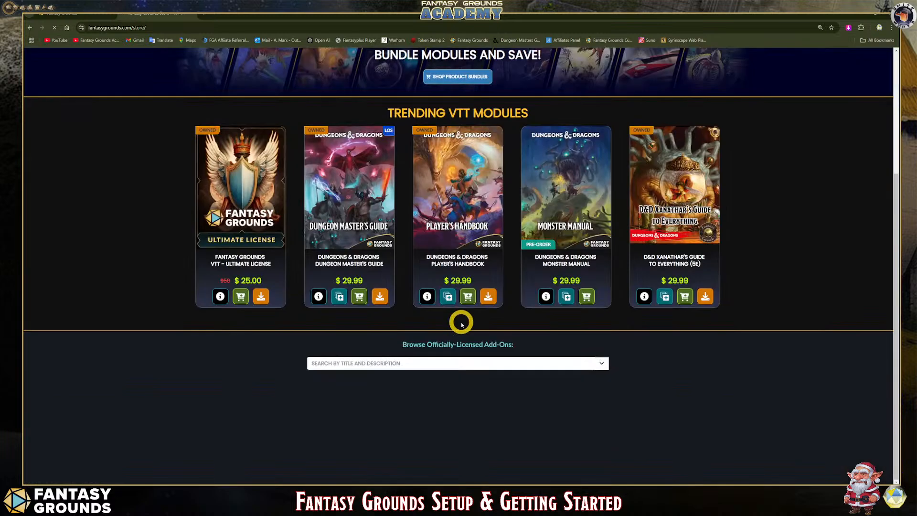
pyautogui.click(382, 358)
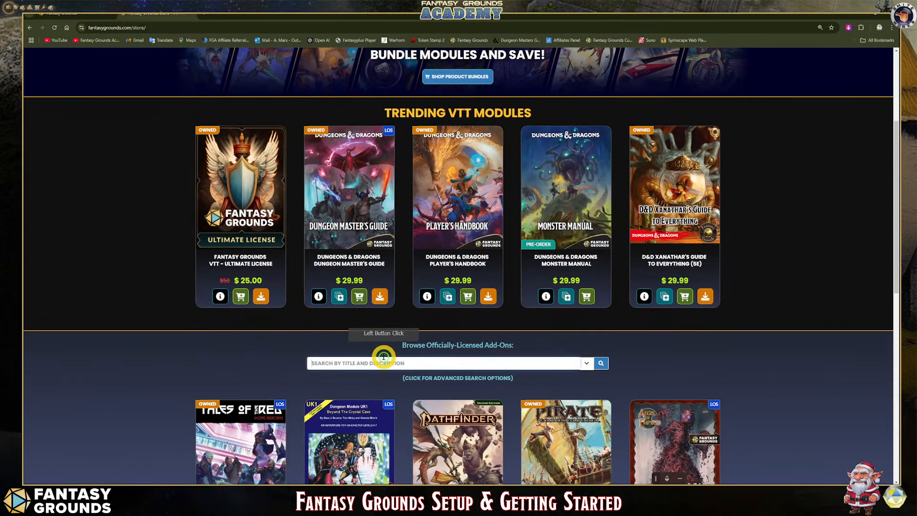
pyautogui.scroll(-2, 388, 359)
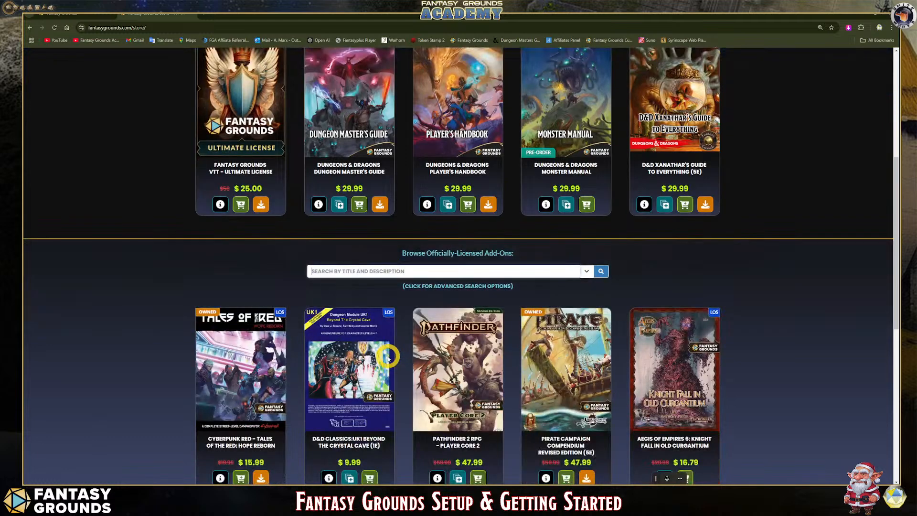
pyautogui.click(338, 271)
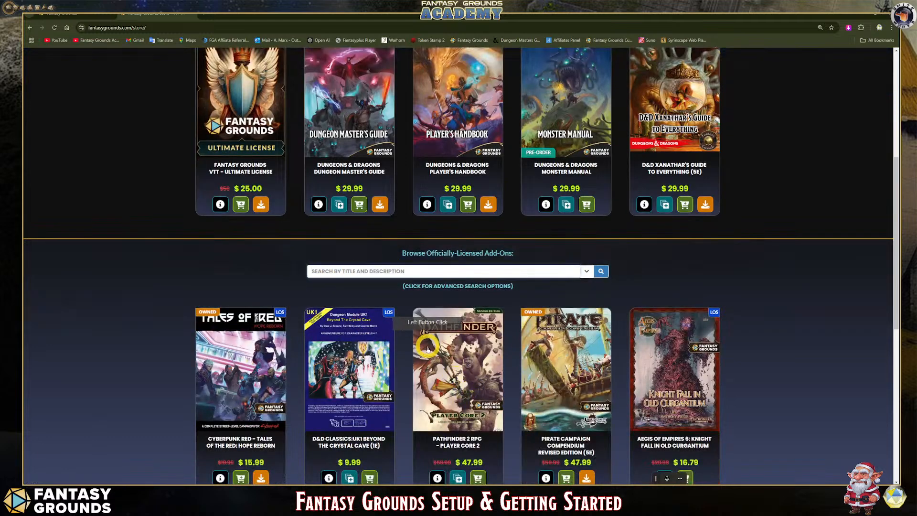
pyautogui.click(347, 271)
pyautogui.write('RE')
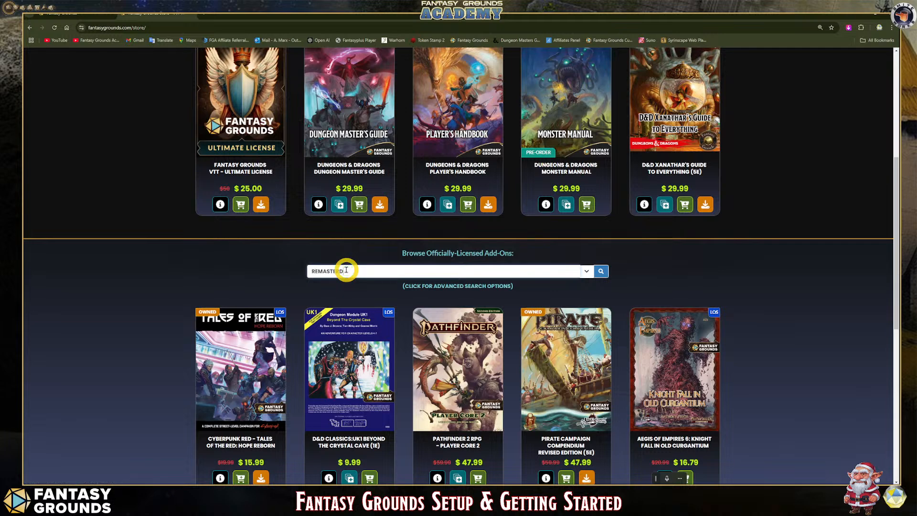
pyautogui.write('MASTERED')
pyautogui.press('Return')
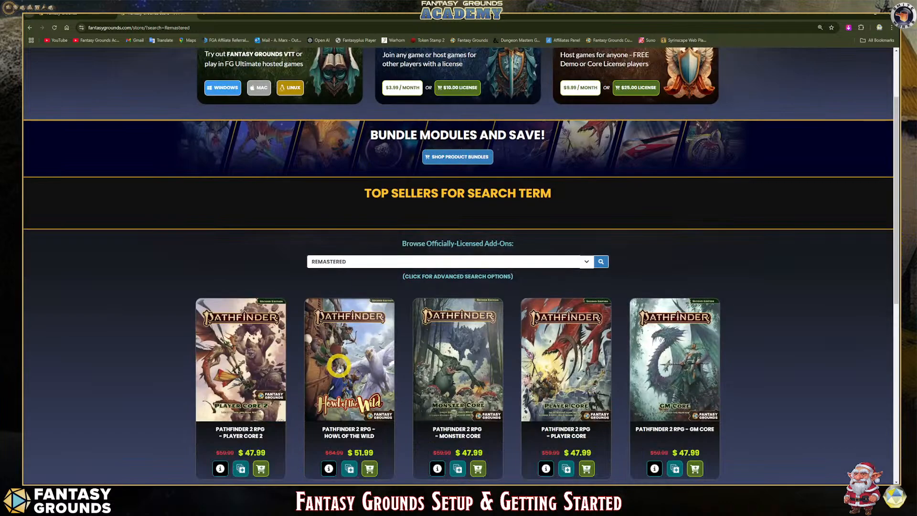
# Open the Pathfinder 2 RPG - GM Core product from the results and go to its Pathfinder 2E RPG Remastered Bundle page.
pyautogui.scroll(-2, 338, 367)
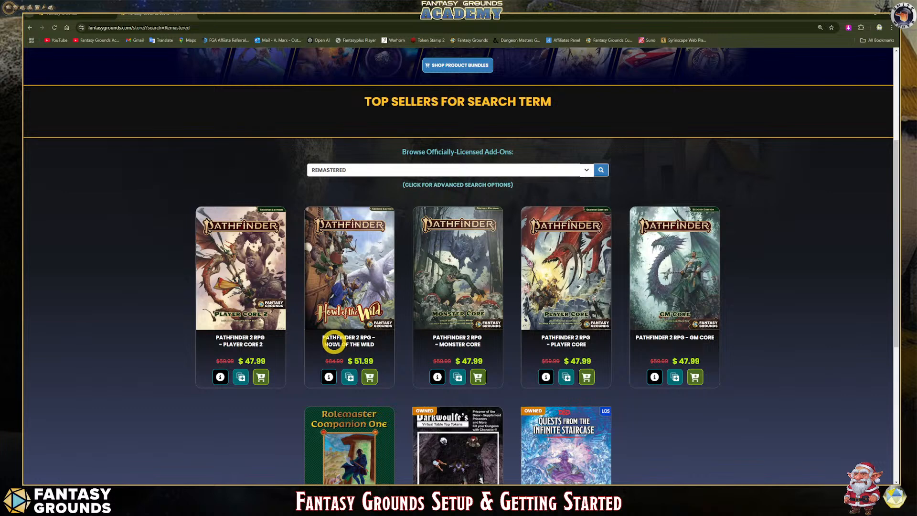
pyautogui.scroll(-2, 462, 367)
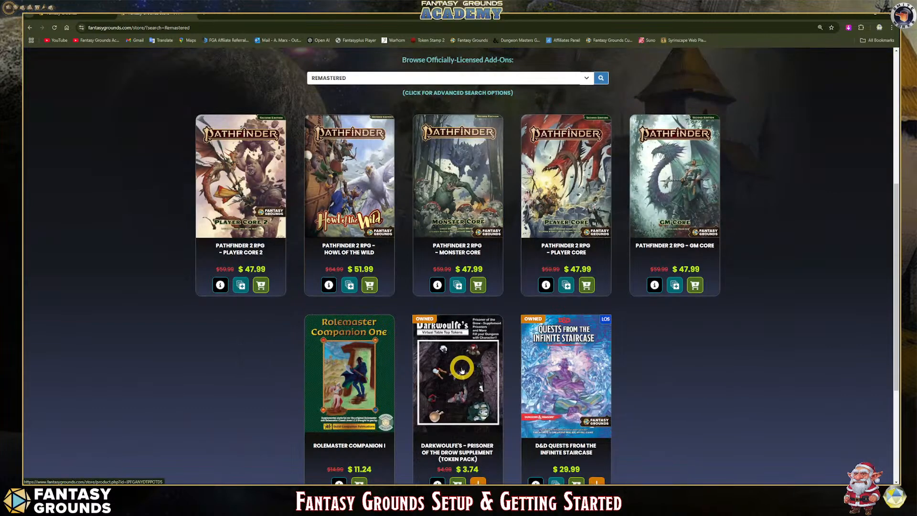
pyautogui.scroll(1, 461, 369)
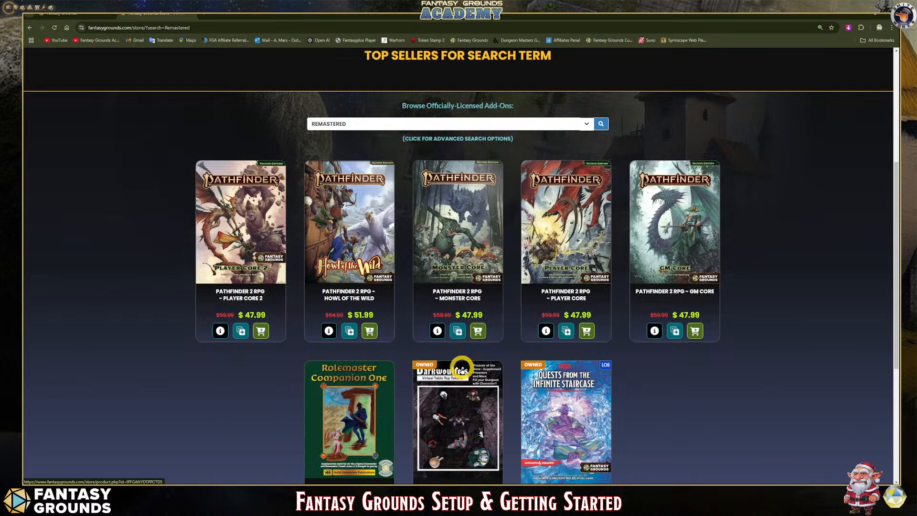
pyautogui.click(683, 262)
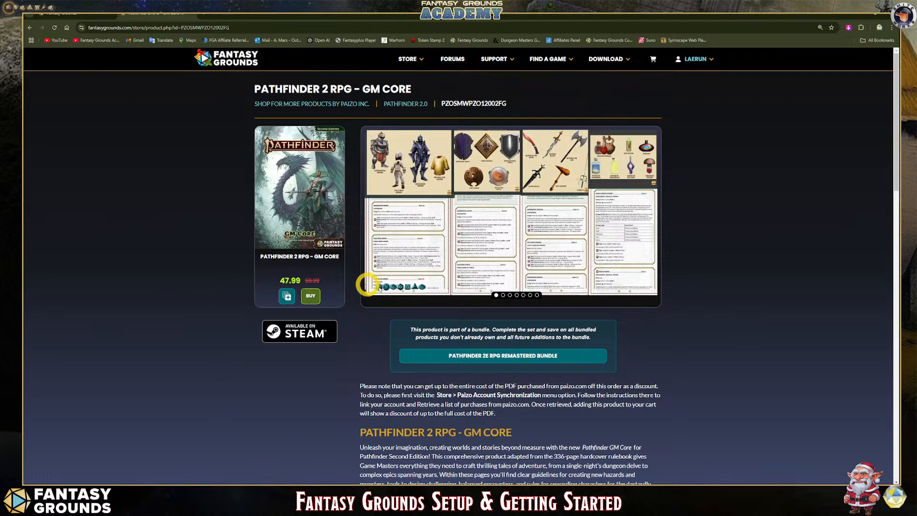
pyautogui.click(507, 354)
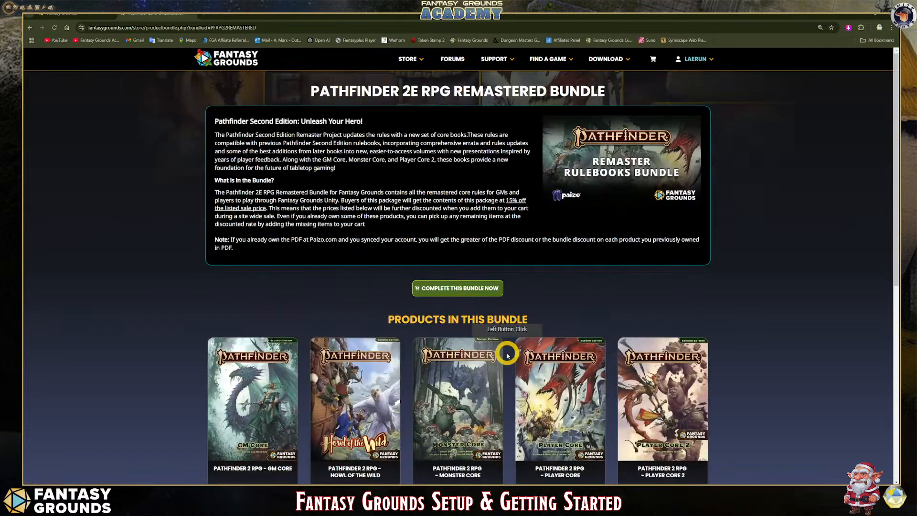
# Review the bundle's products, add the complete bundle to the cart and highlight the amount saved.
pyautogui.scroll(-5, 525, 358)
pyautogui.scroll(-2, 539, 364)
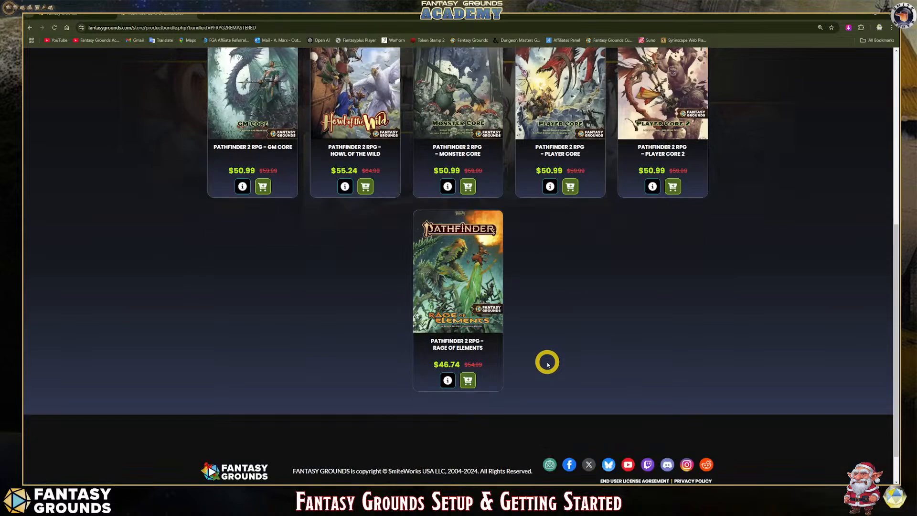
pyautogui.scroll(7, 548, 363)
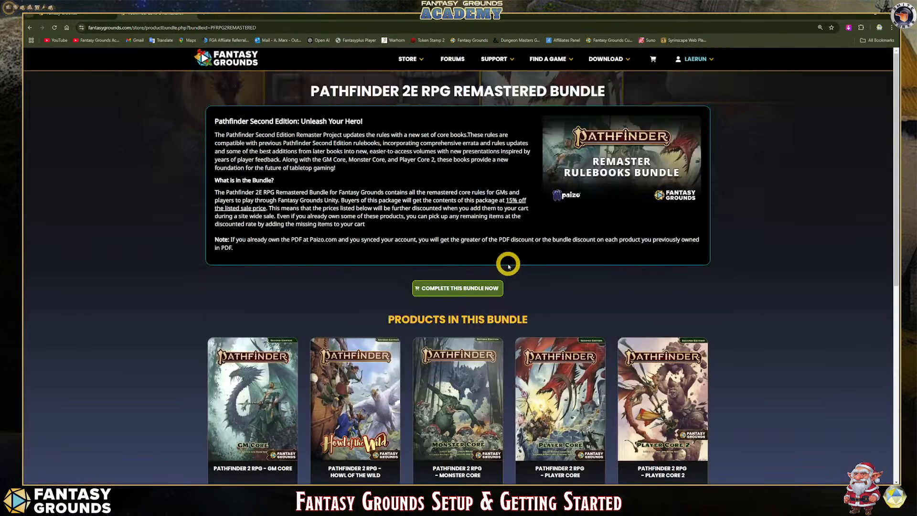
pyautogui.scroll(-1, 508, 266)
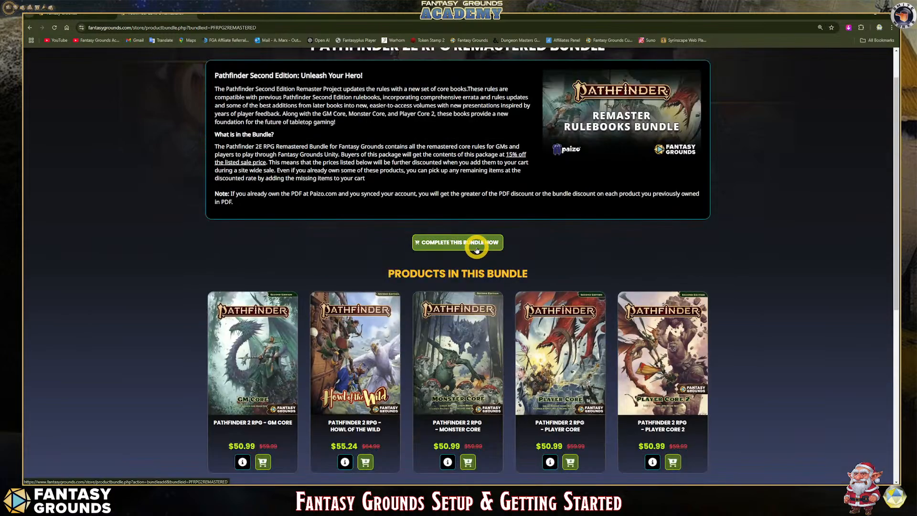
pyautogui.click(476, 248)
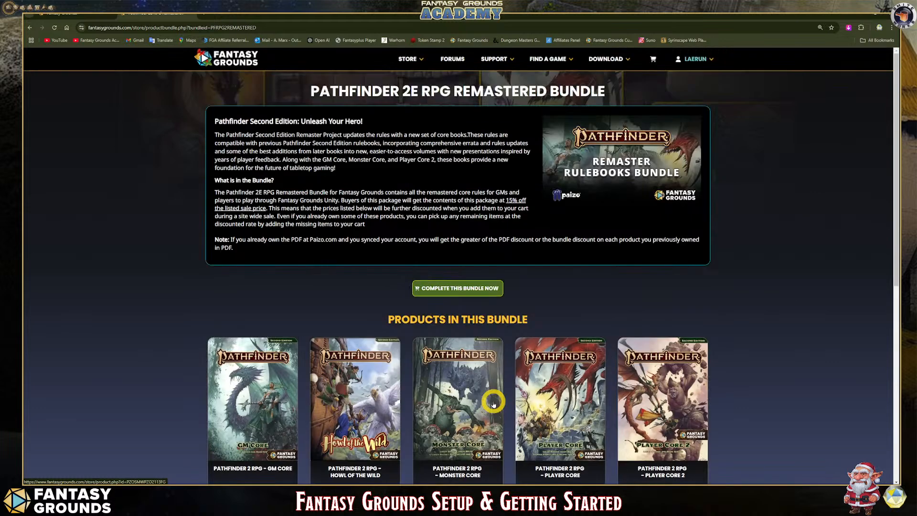
pyautogui.click(456, 289)
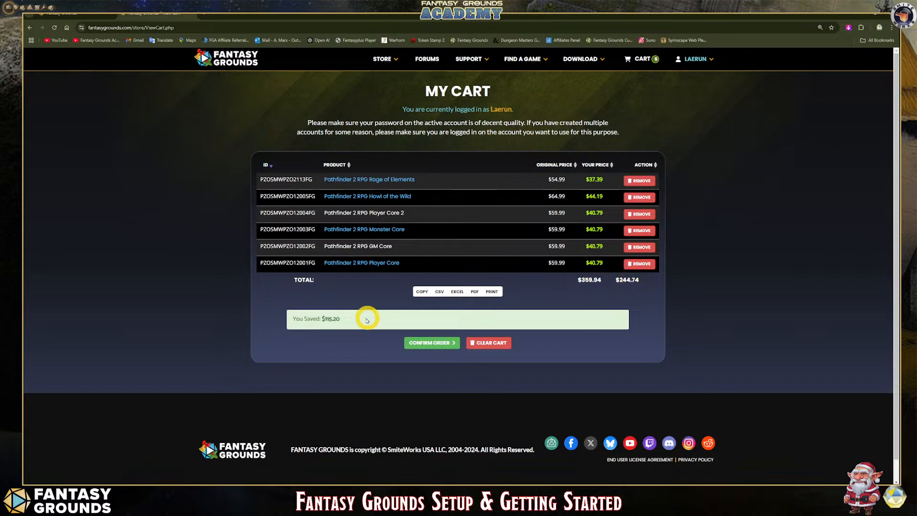
pyautogui.moveTo(321, 318); pyautogui.dragTo(470, 326)
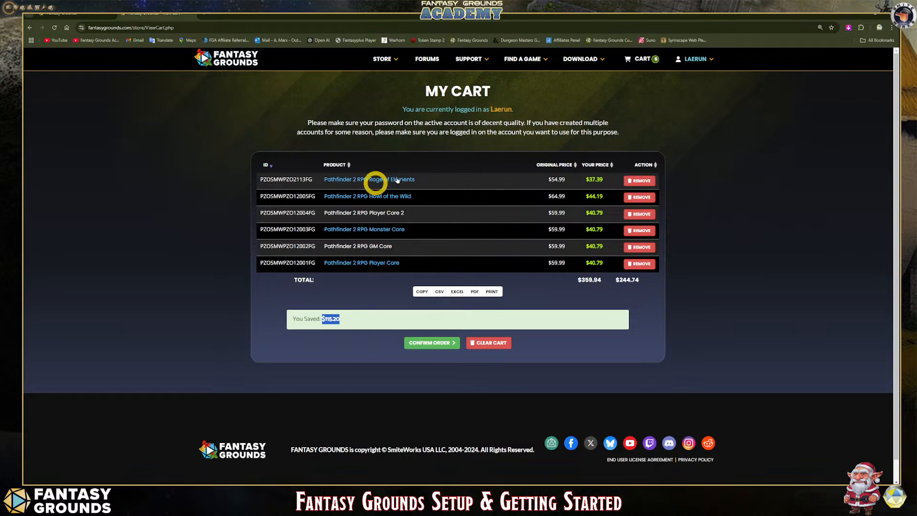
# Open Paizo's website in a new browser tab and go to its home page.
pyautogui.click(204, 17)
pyautogui.write('p')
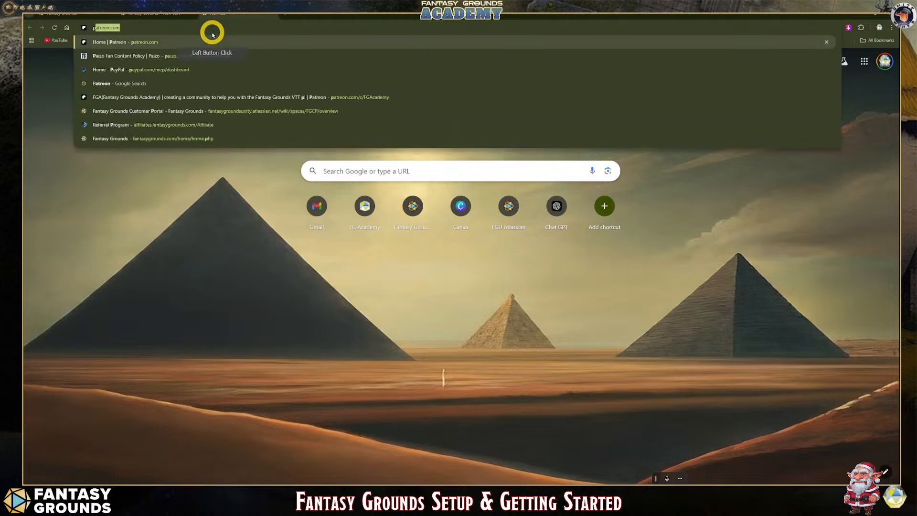
pyautogui.write('aizo')
pyautogui.press('Return')
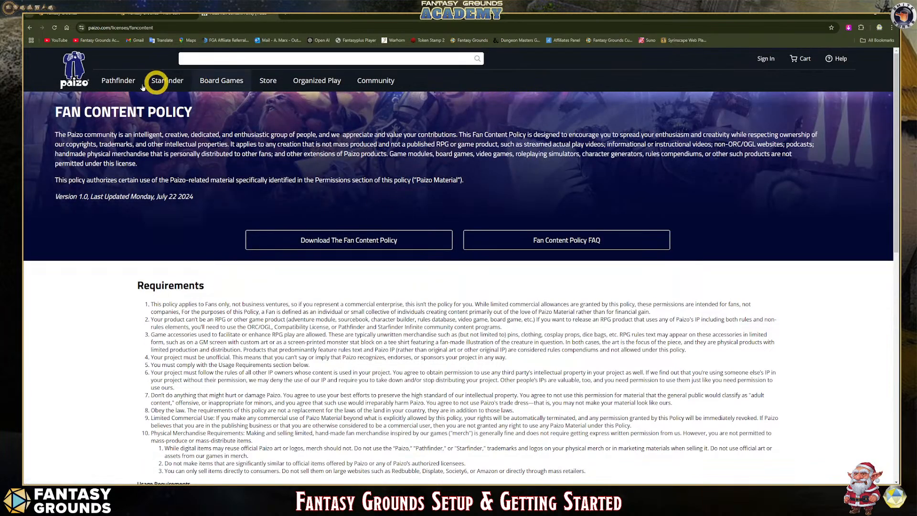
pyautogui.click(74, 68)
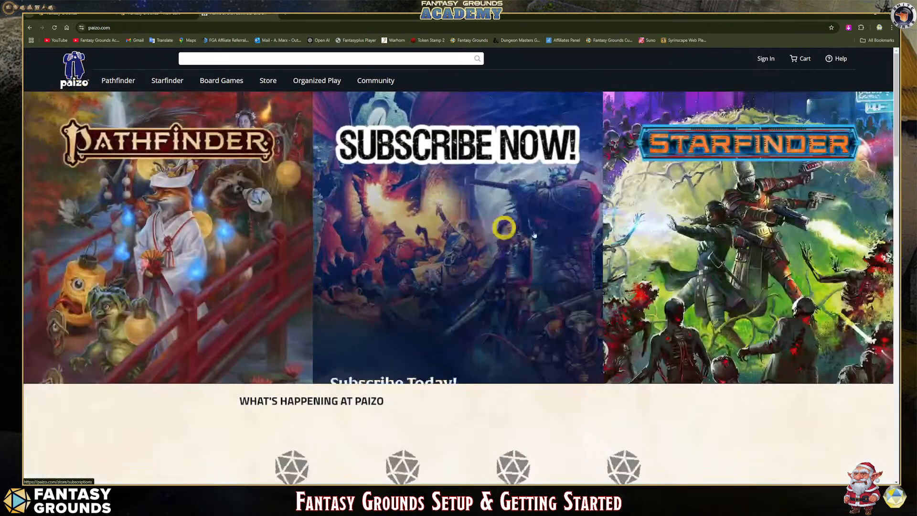
# Look over the news, holiday sale and playtest sections on Paizo's home page.
pyautogui.scroll(-2, 545, 292)
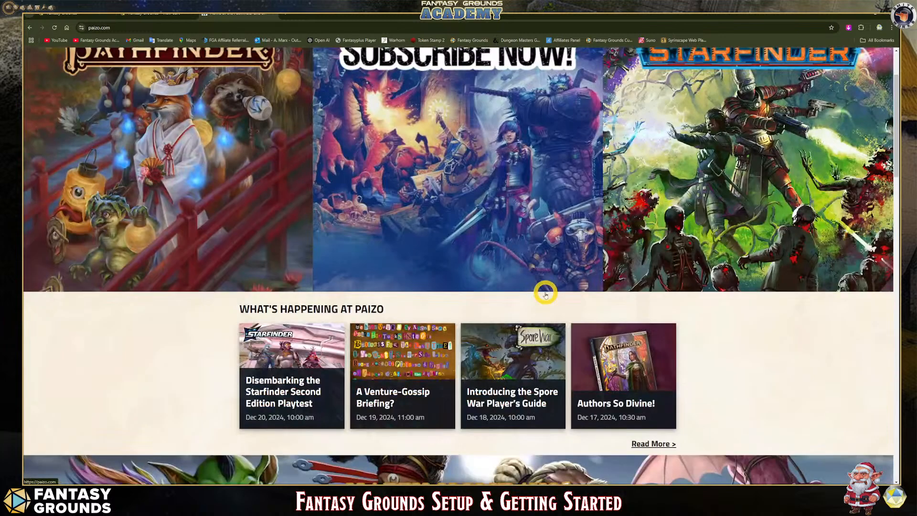
pyautogui.scroll(-2, 545, 294)
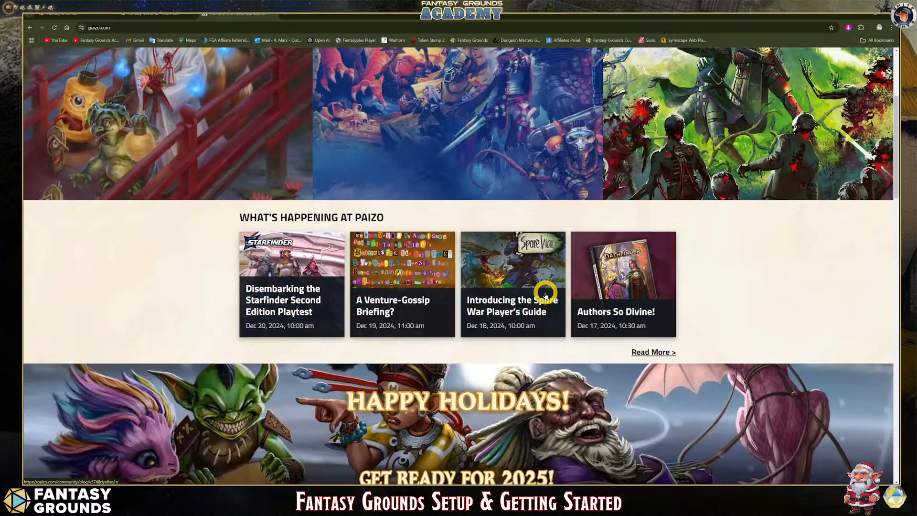
pyautogui.scroll(-4, 545, 298)
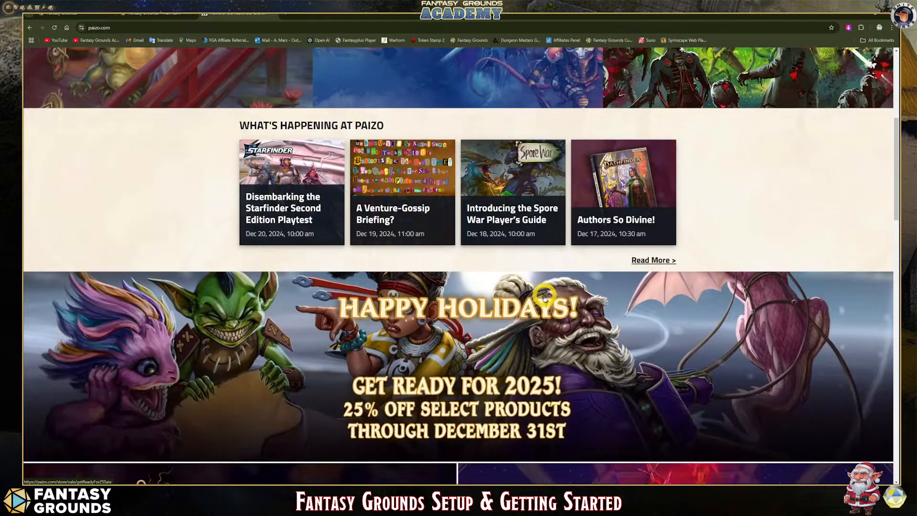
pyautogui.scroll(-2, 545, 298)
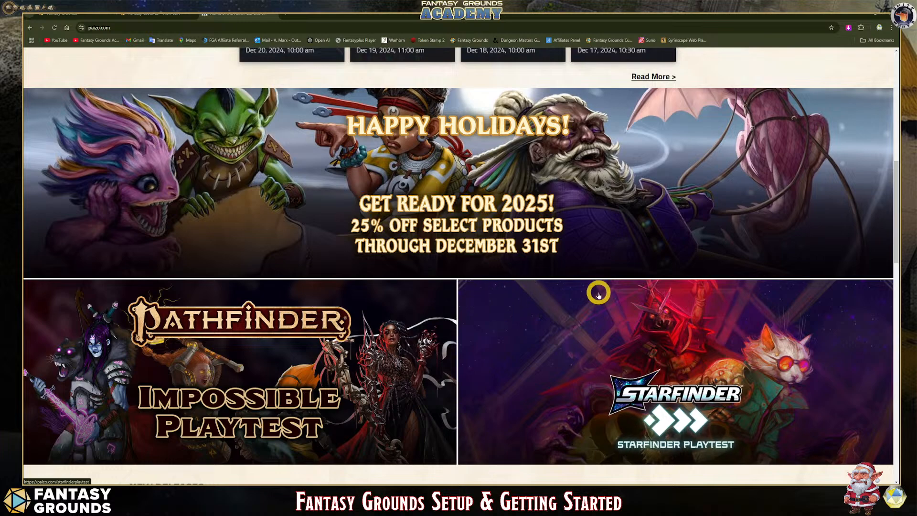
pyautogui.scroll(-6, 598, 291)
pyautogui.scroll(10, 572, 296)
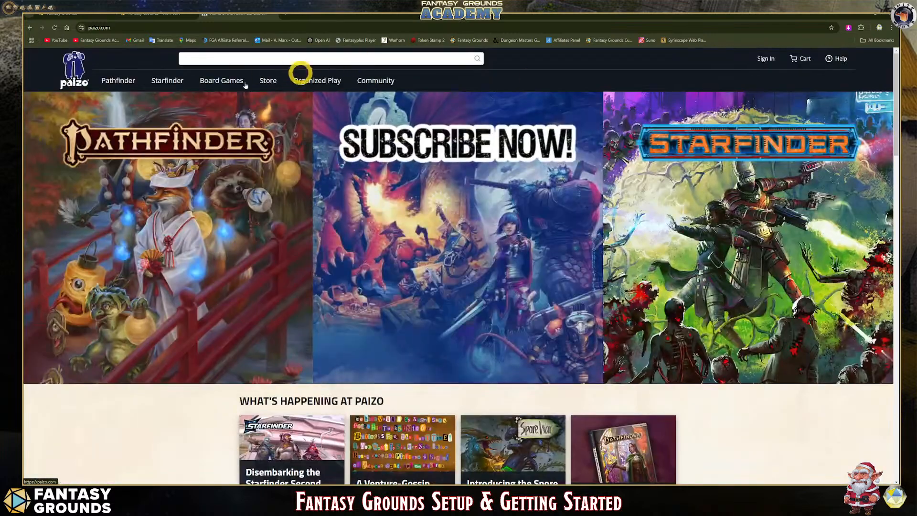
# Open Paizo's Pathfinder Rulebooks page, and return to the Fantasy Grounds cart.
pyautogui.moveTo(126, 79)
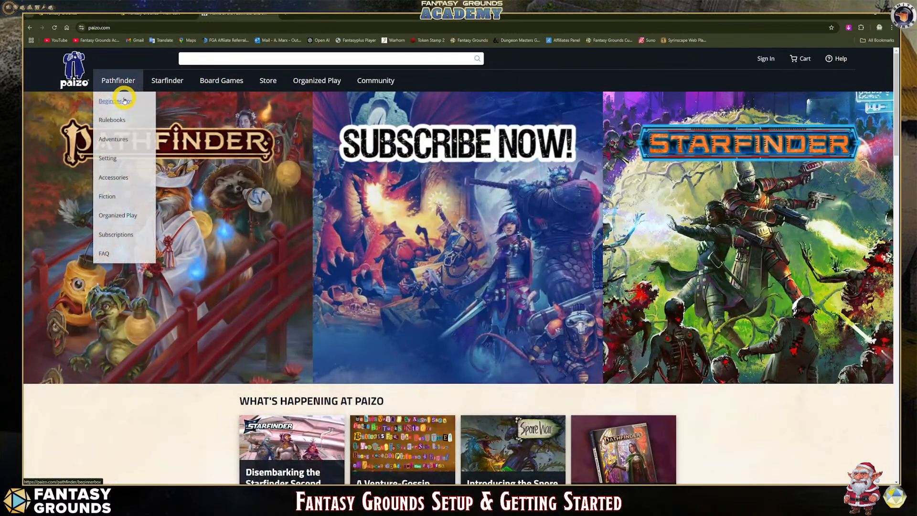
pyautogui.click(124, 120)
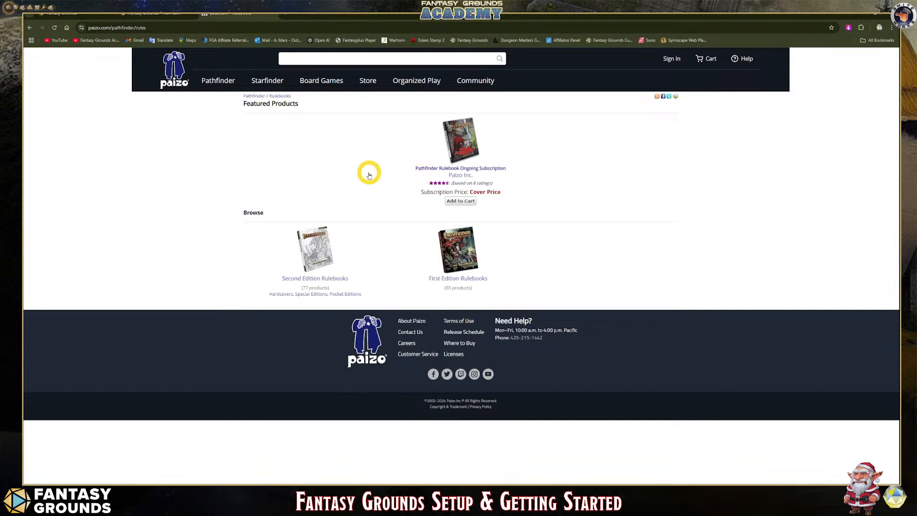
pyautogui.click(146, 14)
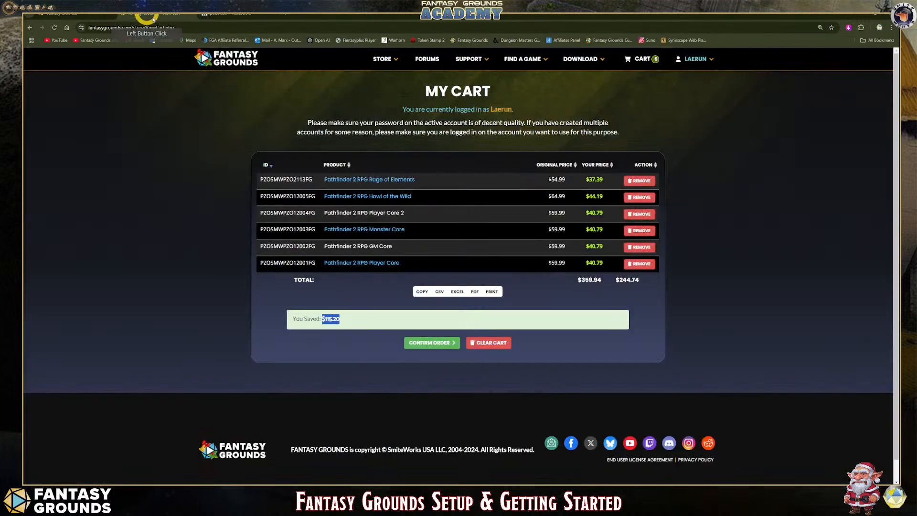
# Go back from the cart to the Remastered bundle page, look over its products, and return to the GM Core product page.
pyautogui.click(558, 179)
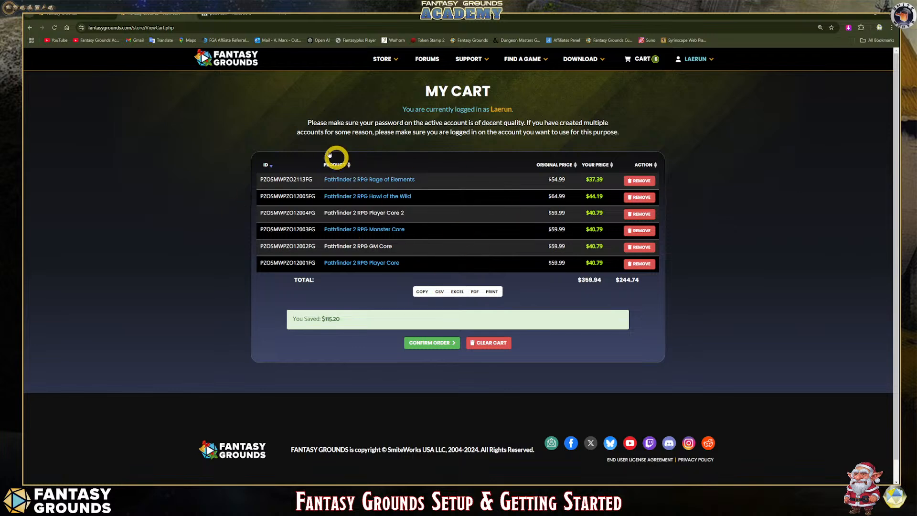
pyautogui.click(28, 27)
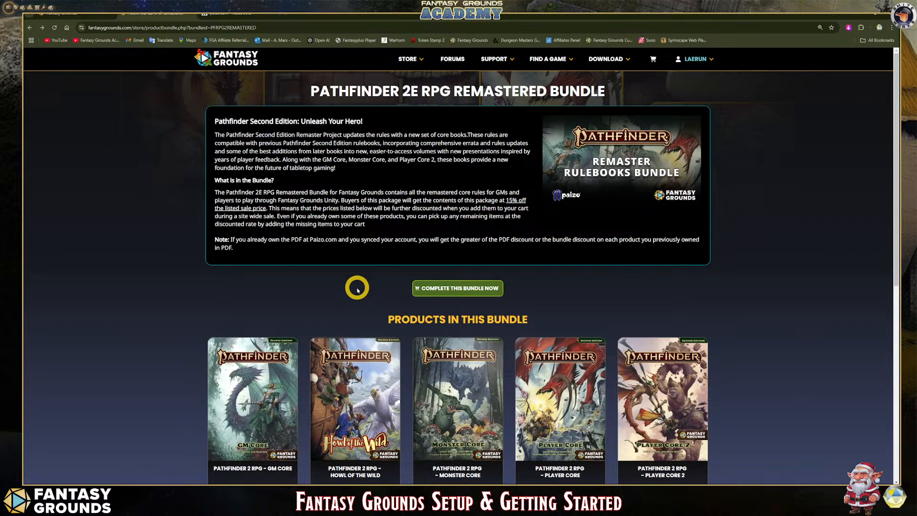
pyautogui.scroll(-7, 408, 334)
pyautogui.scroll(2, 409, 337)
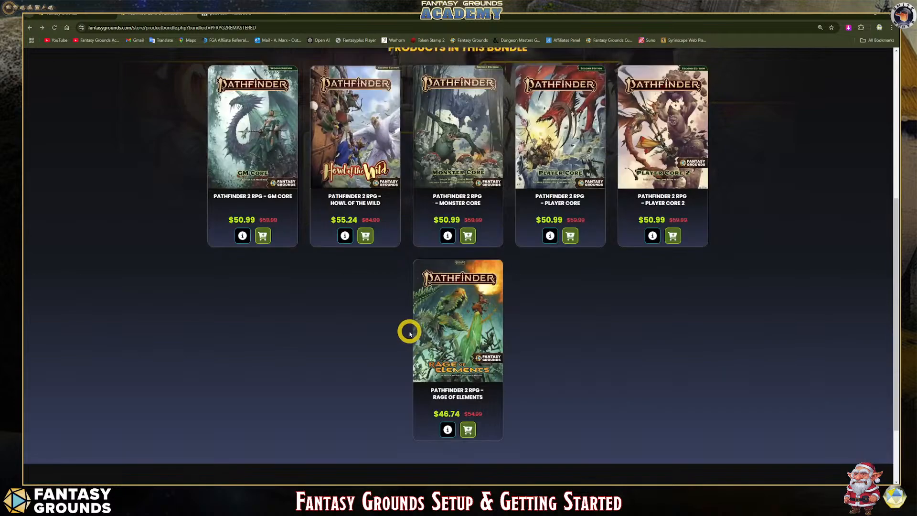
pyautogui.scroll(6, 410, 334)
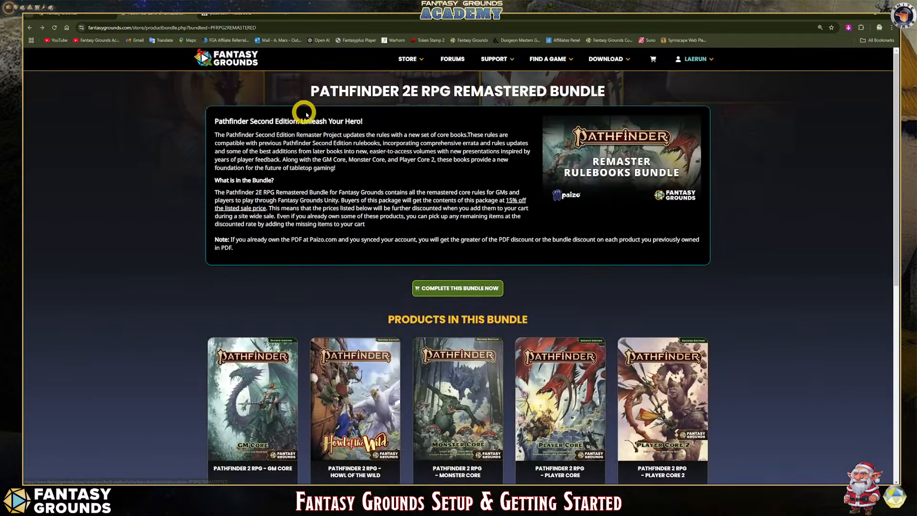
pyautogui.scroll(-3, 378, 256)
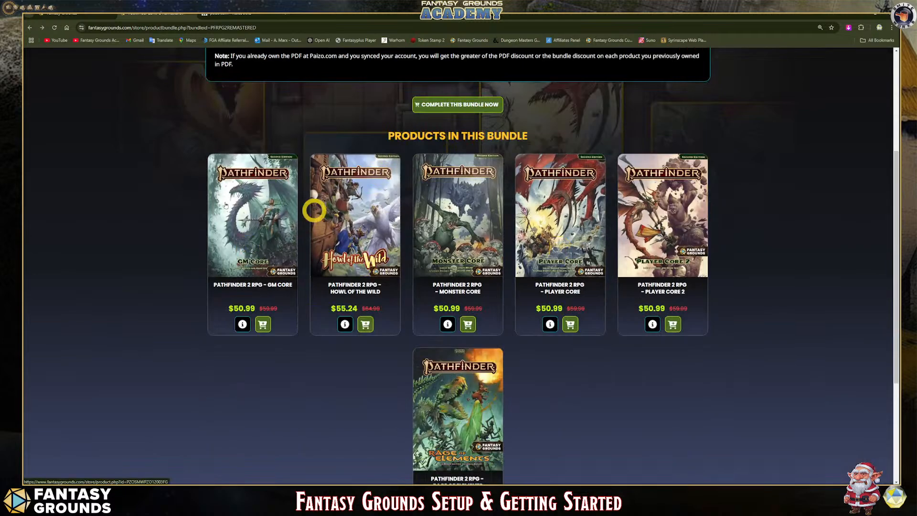
pyautogui.scroll(1, 314, 210)
pyautogui.click(31, 26)
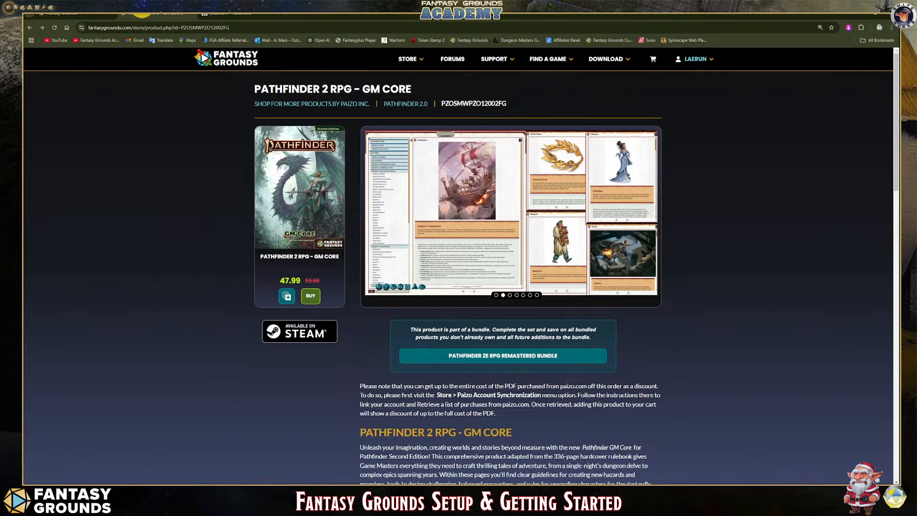
# Search Google for Humble Bundle in a new browser tab and open the Humble Bundle website.
pyautogui.click(286, 13)
pyautogui.click(356, 167)
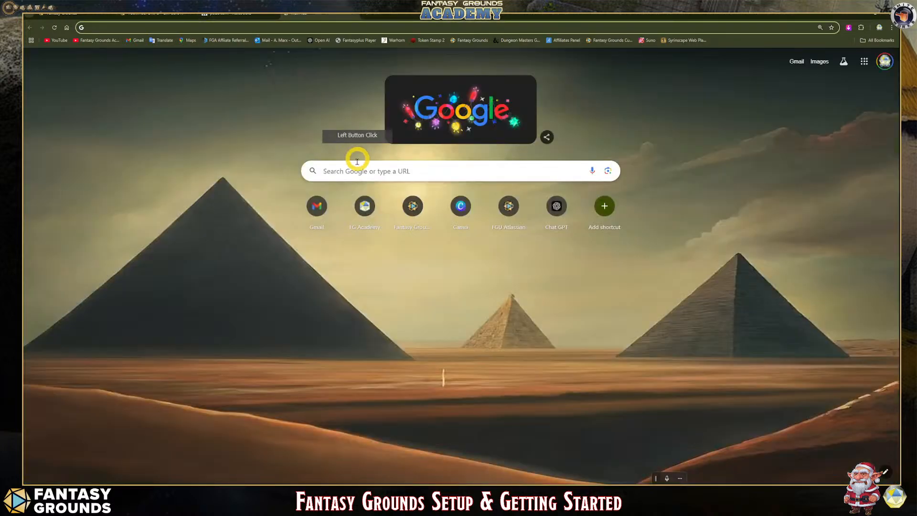
pyautogui.write('Hum')
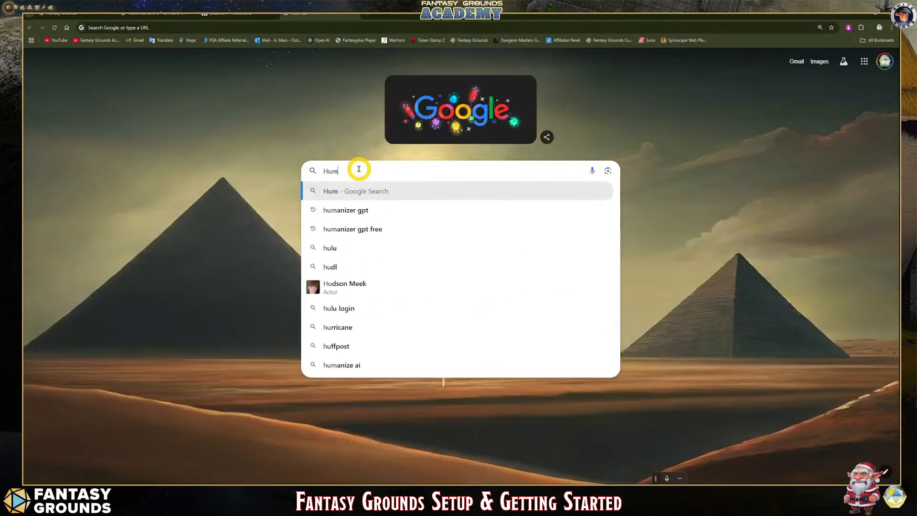
pyautogui.write('ble bindle')
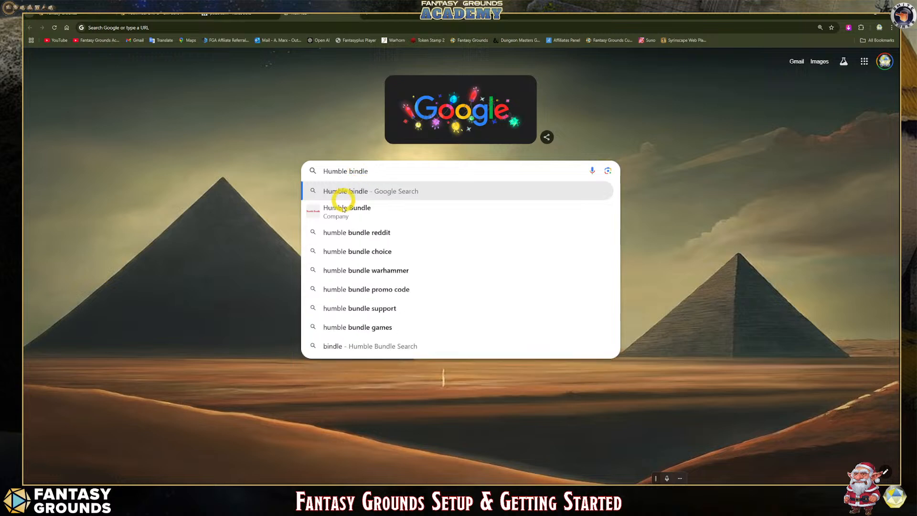
pyautogui.click(342, 208)
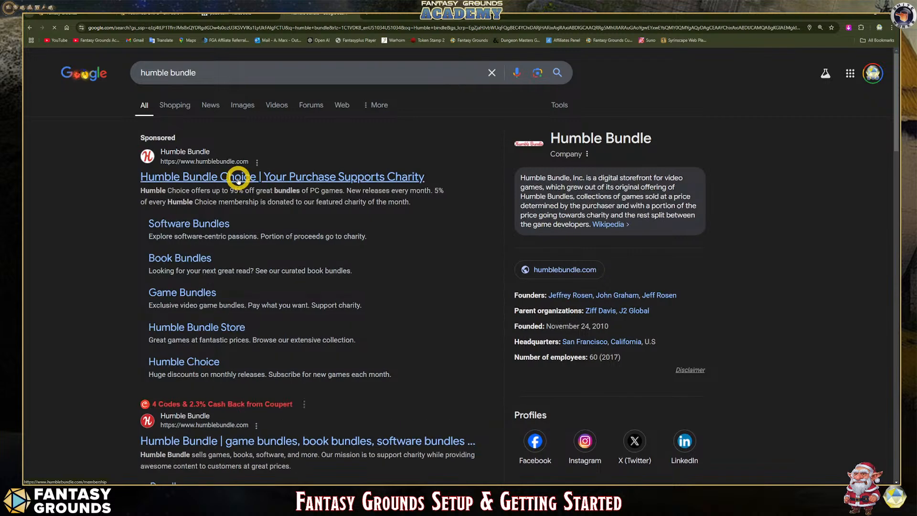
pyautogui.click(483, 300)
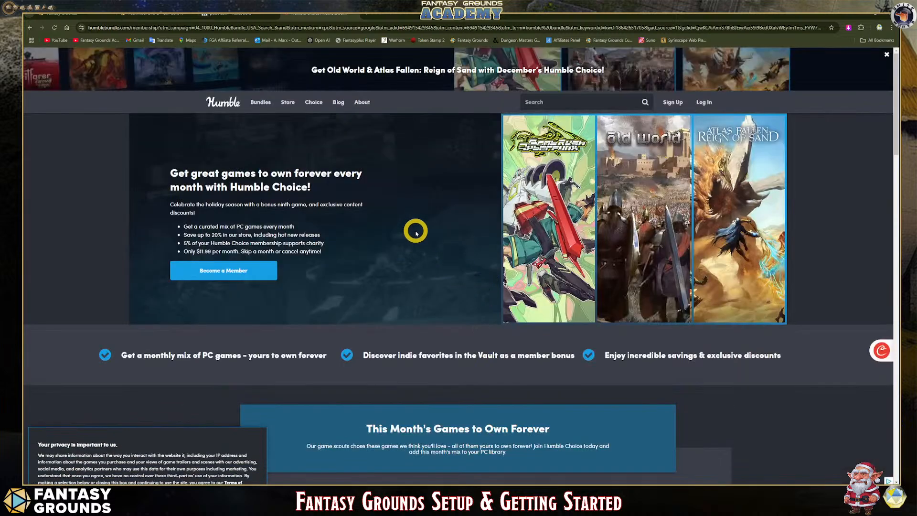
# Open Humble Bundle's book bundles page and consent to the privacy notice.
pyautogui.moveTo(249, 99)
pyautogui.click(277, 136)
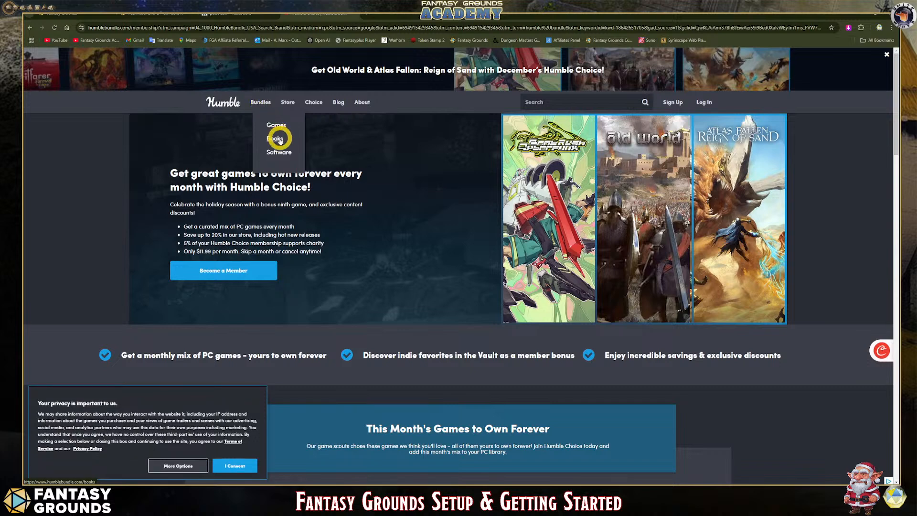
pyautogui.click(441, 332)
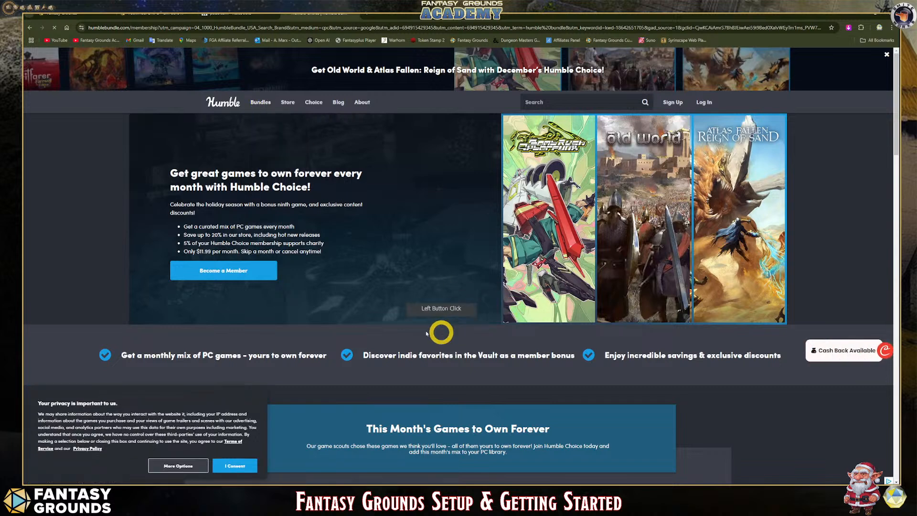
pyautogui.click(235, 466)
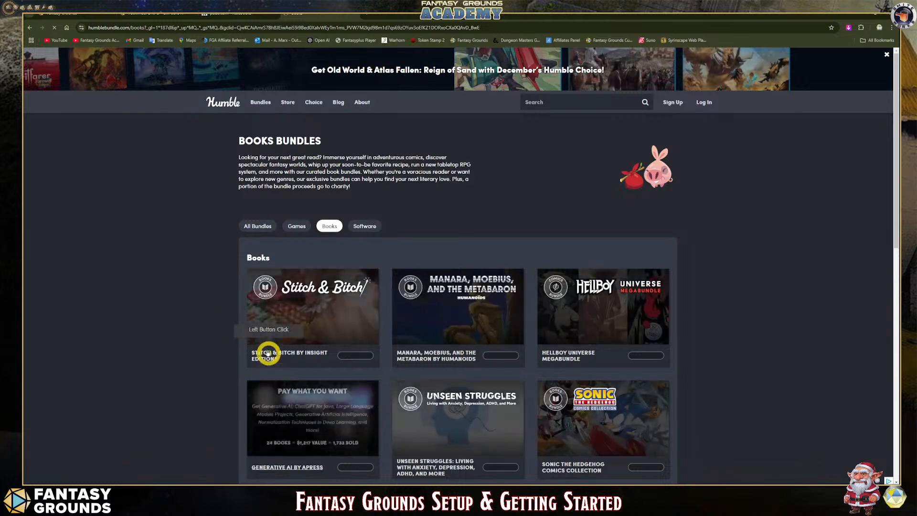
# Look through the available book bundles on the Books Bundles page.
pyautogui.scroll(-4, 784, 388)
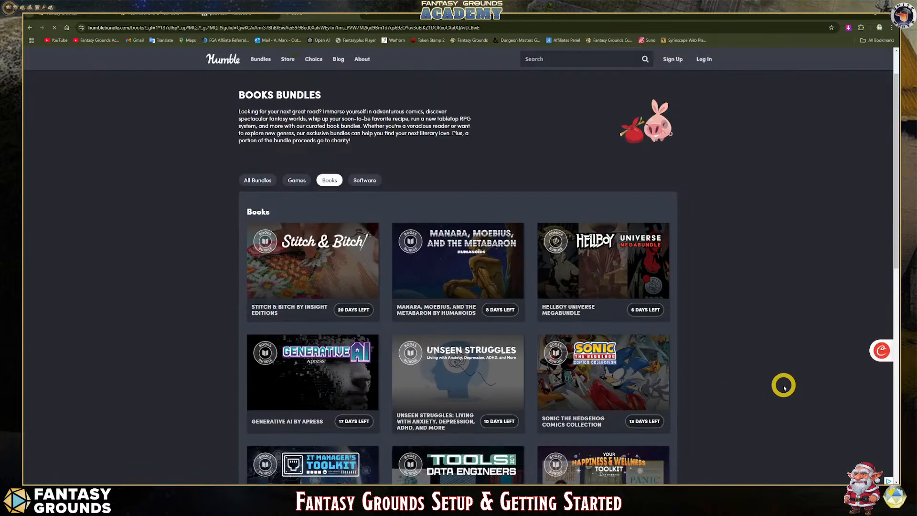
pyautogui.scroll(-4, 783, 388)
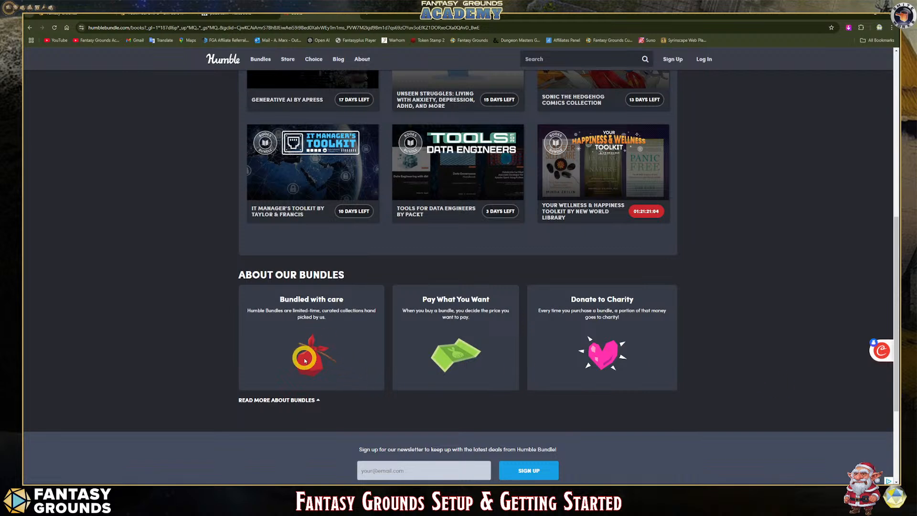
pyautogui.scroll(4, 408, 367)
pyautogui.scroll(2, 408, 367)
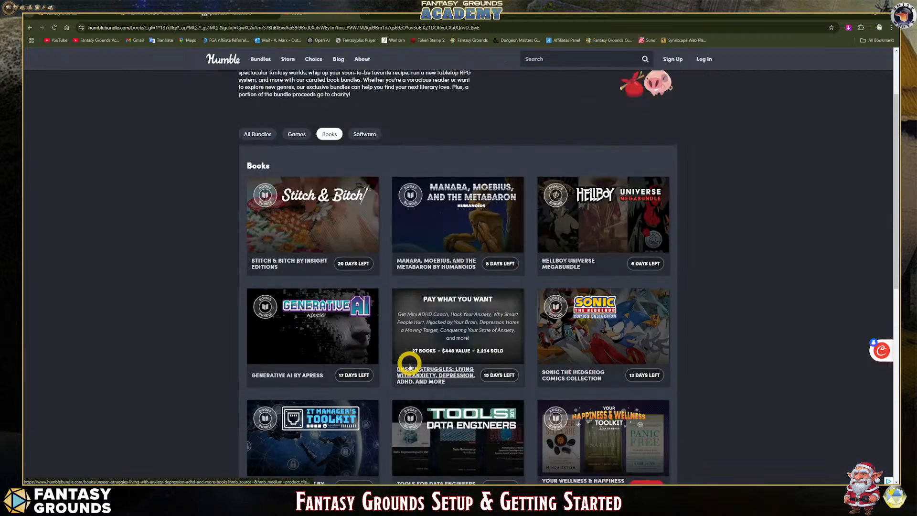
pyautogui.scroll(1, 408, 367)
pyautogui.scroll(1, 409, 366)
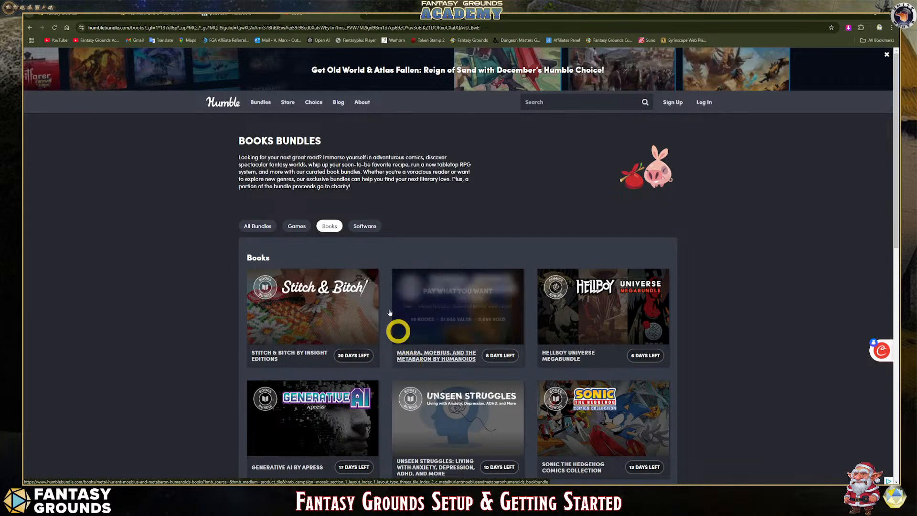
# Browse the RPG genre in the Humble store, and go back to the book bundles to look them over again.
pyautogui.moveTo(289, 106)
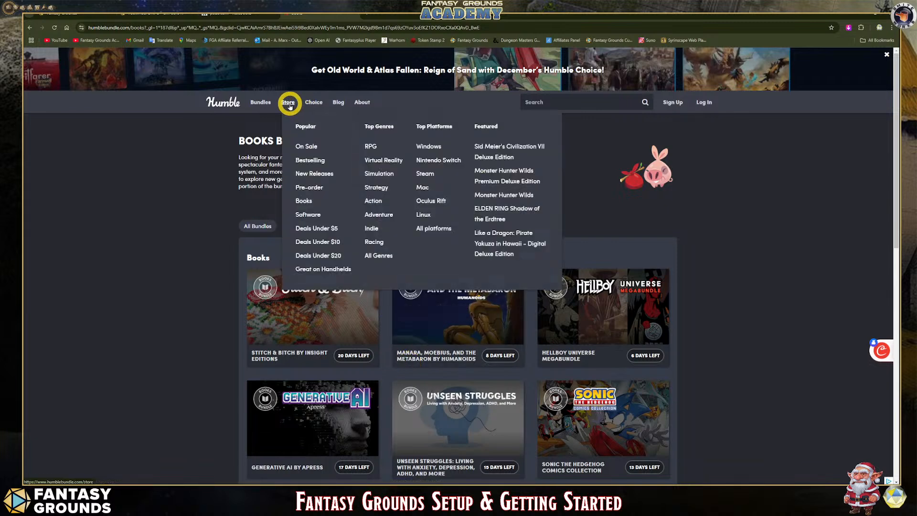
pyautogui.click(374, 148)
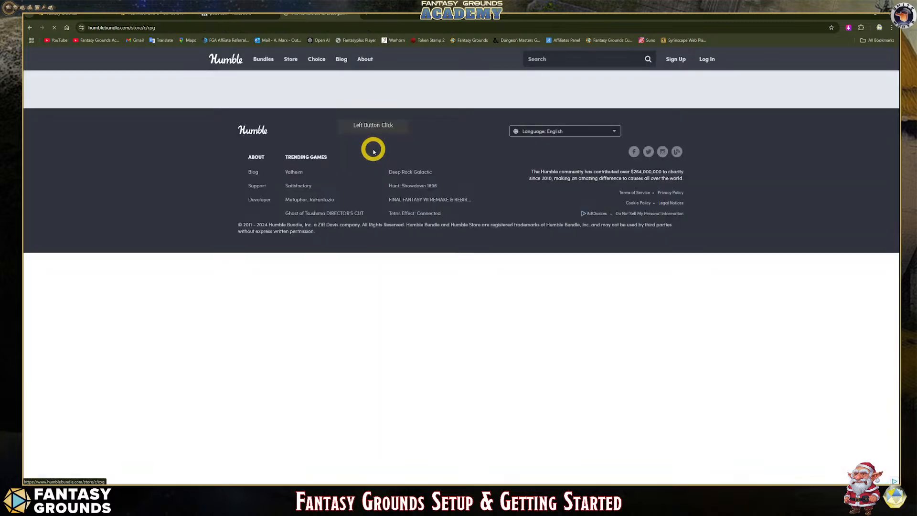
pyautogui.scroll(-4, 498, 334)
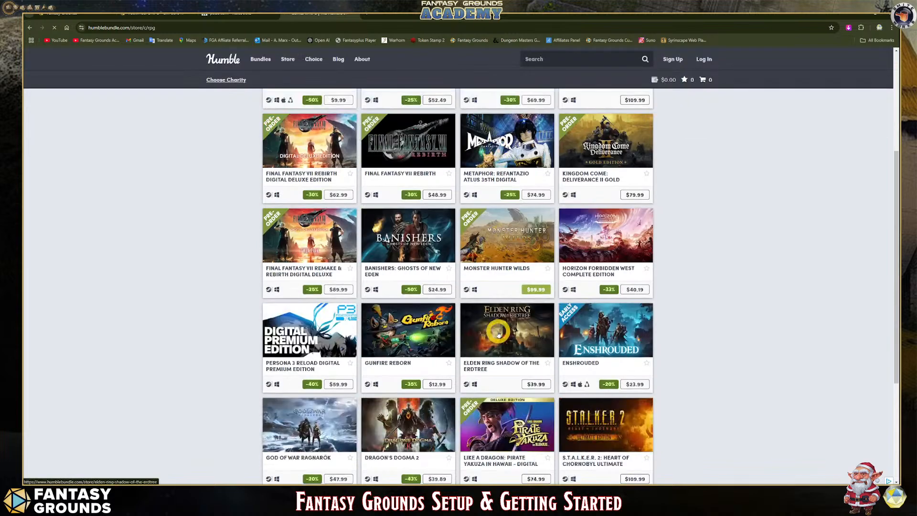
pyautogui.scroll(-2, 498, 334)
pyautogui.scroll(4, 498, 335)
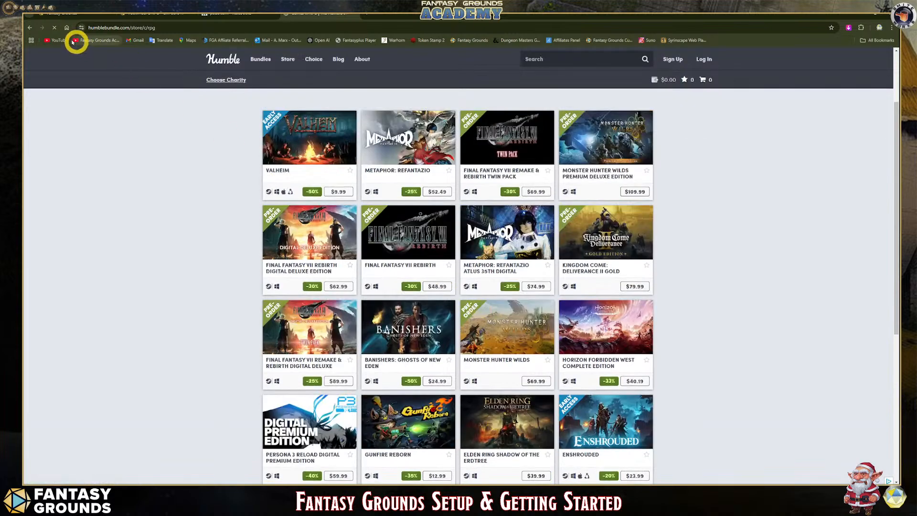
pyautogui.click(32, 29)
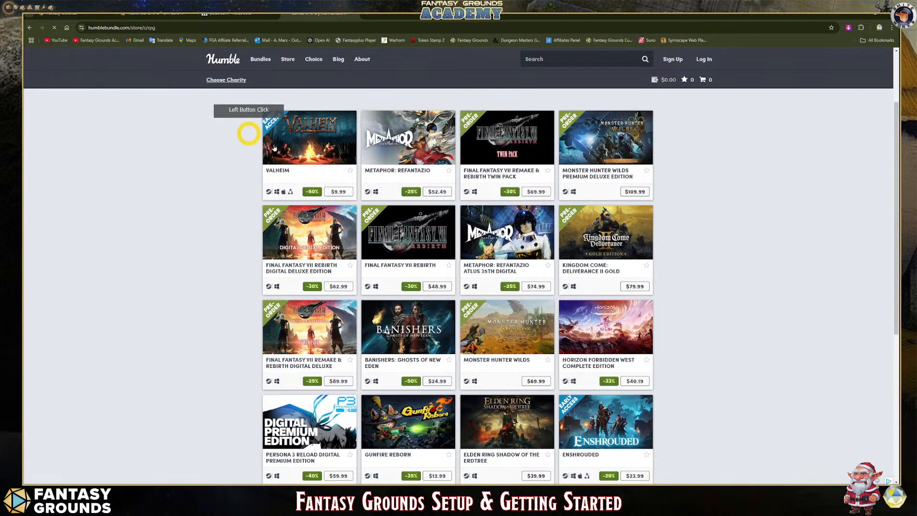
pyautogui.scroll(-3, 214, 257)
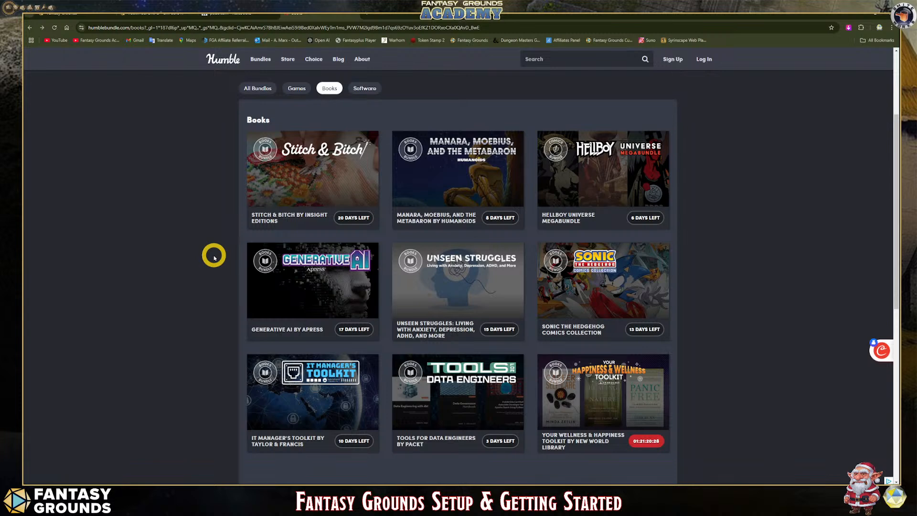
pyautogui.scroll(2, 348, 162)
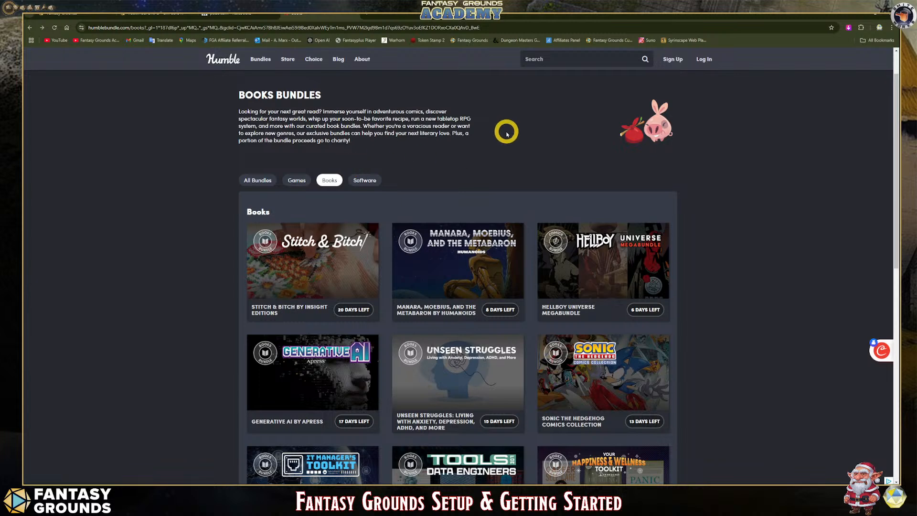
# Return to the Fantasy Grounds site by way of Paizo's rulebooks page and open the Paizo Account Synchronization page.
pyautogui.click(221, 19)
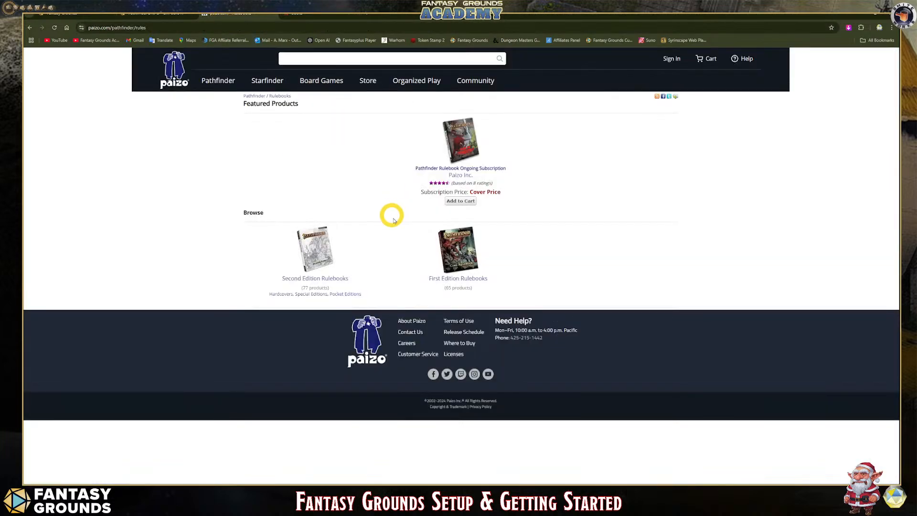
pyautogui.click(143, 15)
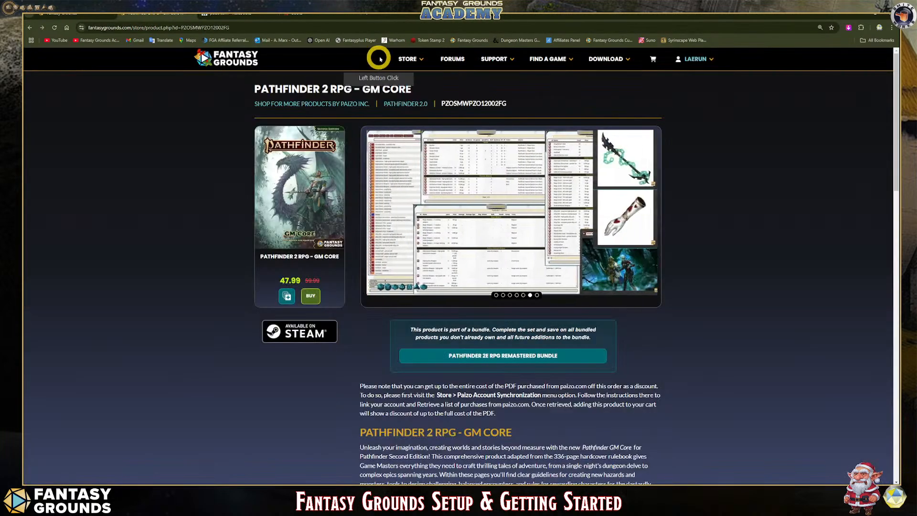
pyautogui.click(408, 59)
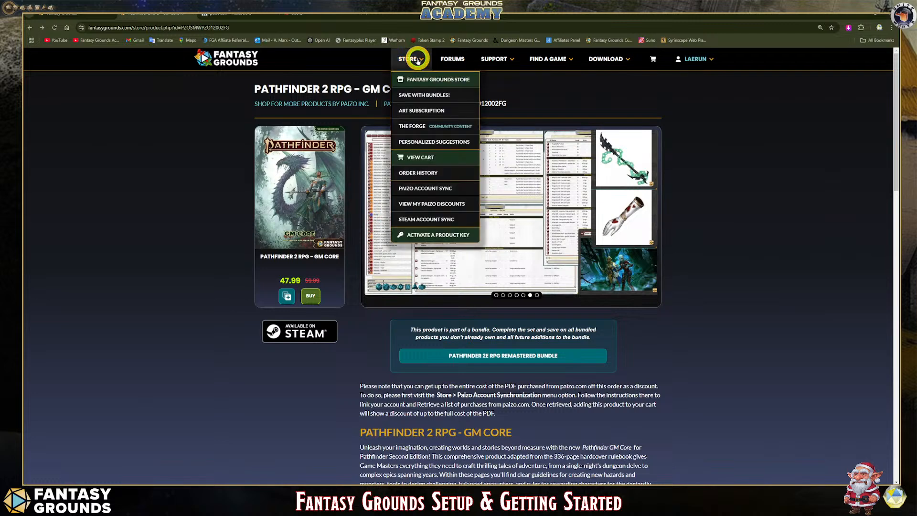
pyautogui.click(437, 187)
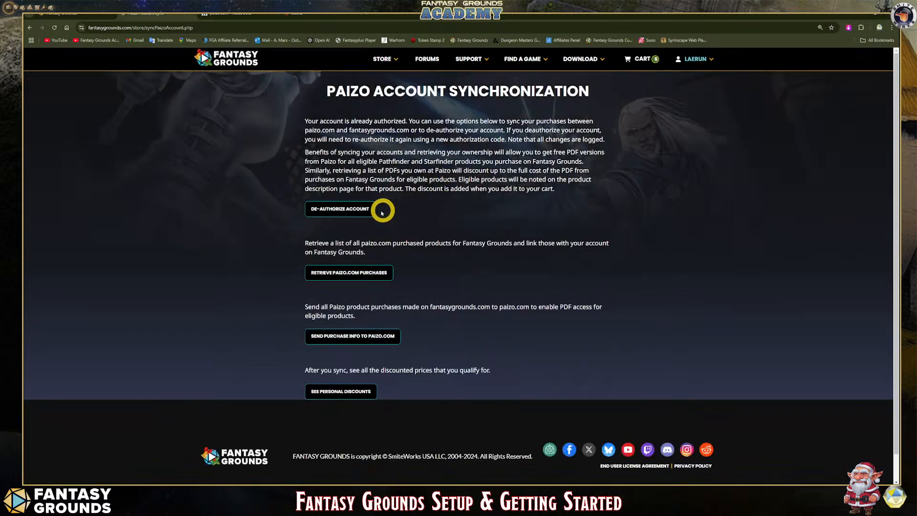
# Retrieve the Paizo.com purchases for the linked account and look through the returned product list.
pyautogui.click(373, 269)
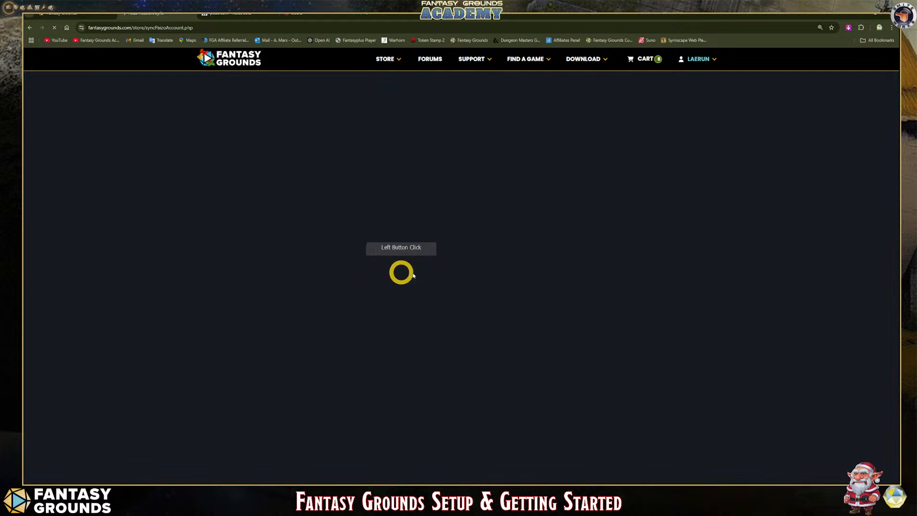
pyautogui.scroll(-2, 560, 330)
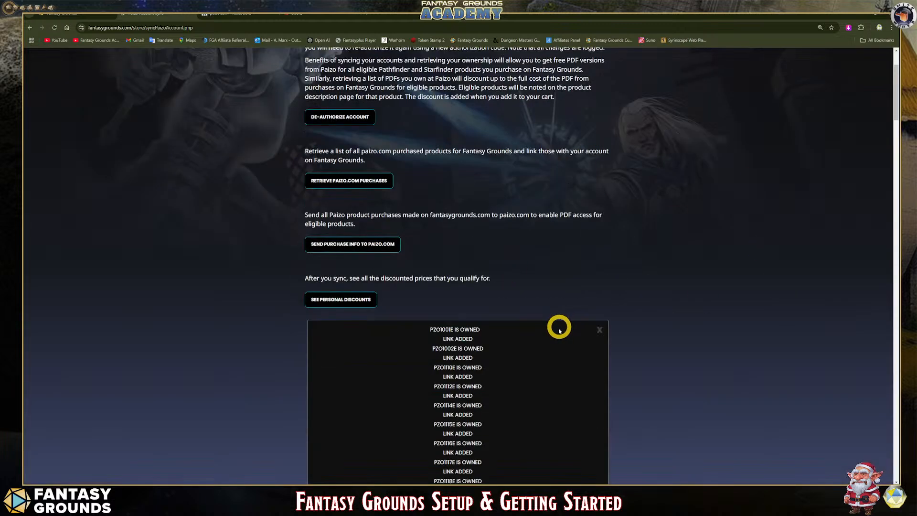
pyautogui.scroll(-2, 467, 307)
pyautogui.scroll(-2, 462, 434)
pyautogui.scroll(2, 449, 406)
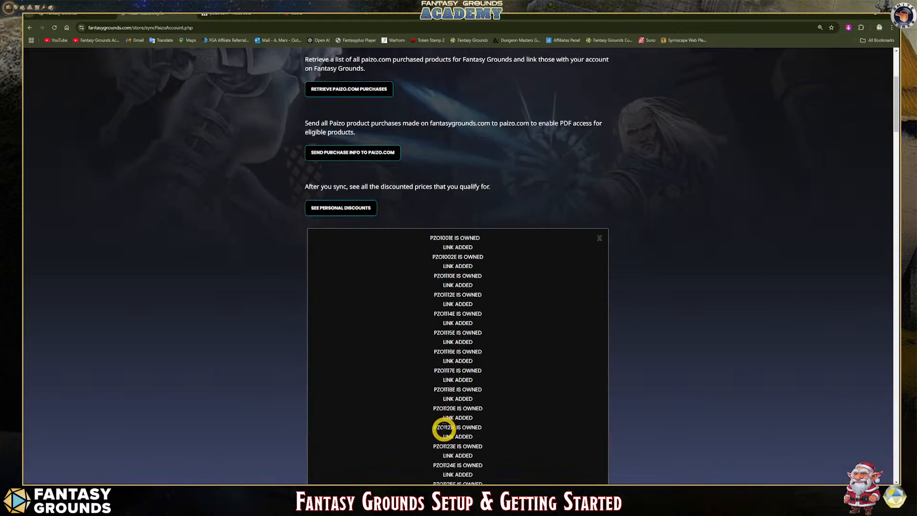
pyautogui.scroll(2, 443, 429)
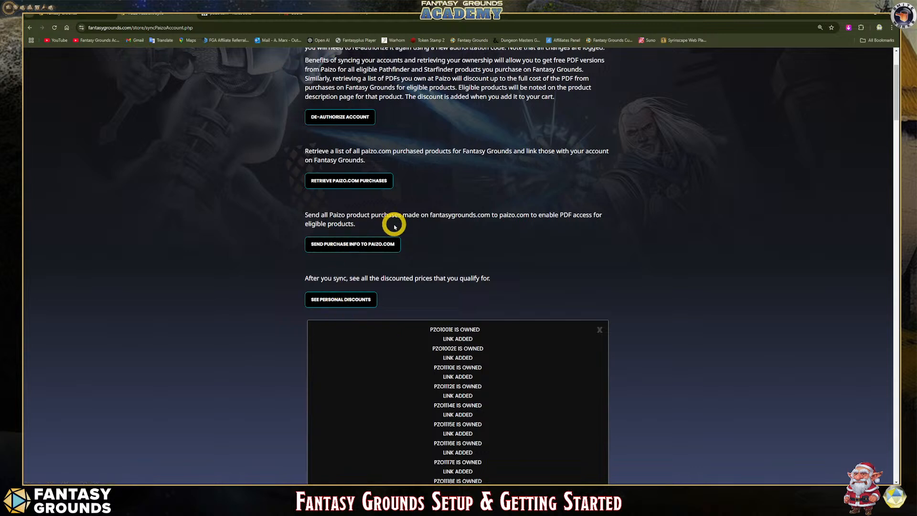
# Send the Fantasy Grounds purchase info to Paizo.com and check the sync page.
pyautogui.click(379, 244)
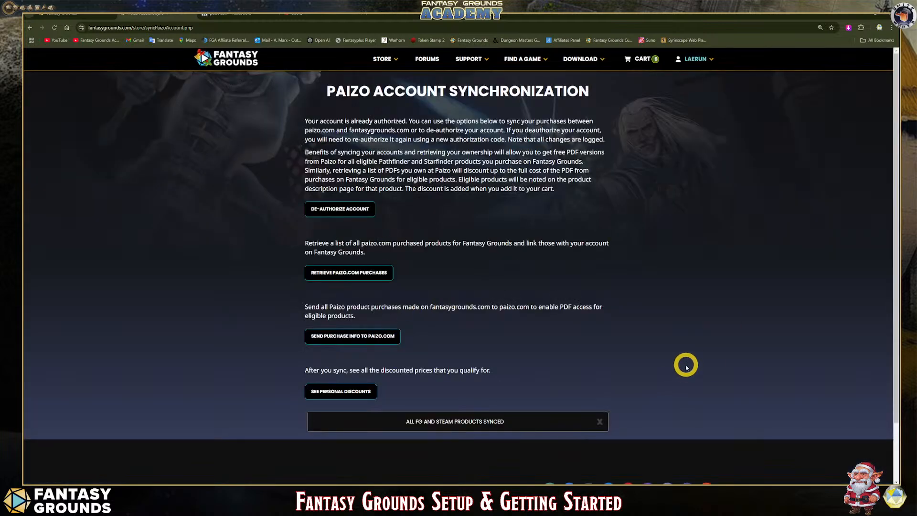
pyautogui.scroll(-2, 665, 366)
pyautogui.scroll(2, 526, 322)
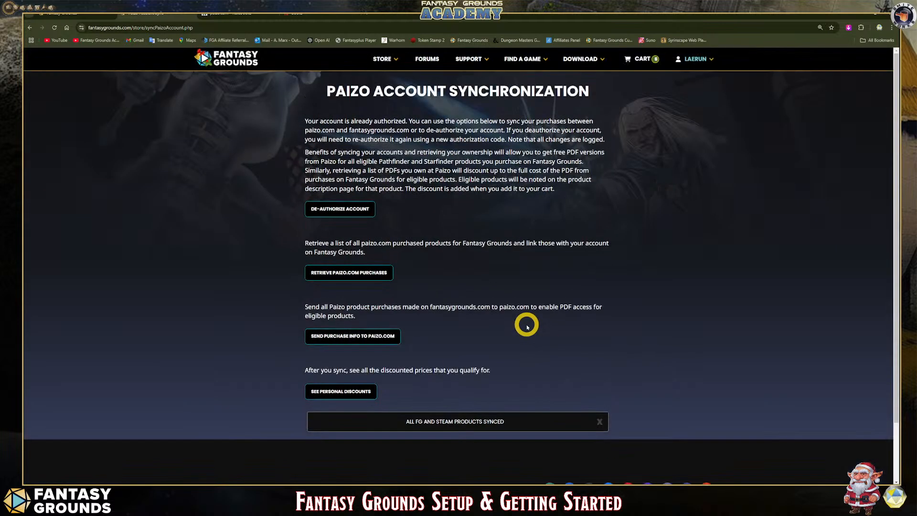
# Go back to the Humble book bundles by way of Paizo's rulebooks page and look through the bundles on offer.
pyautogui.scroll(-2, 526, 322)
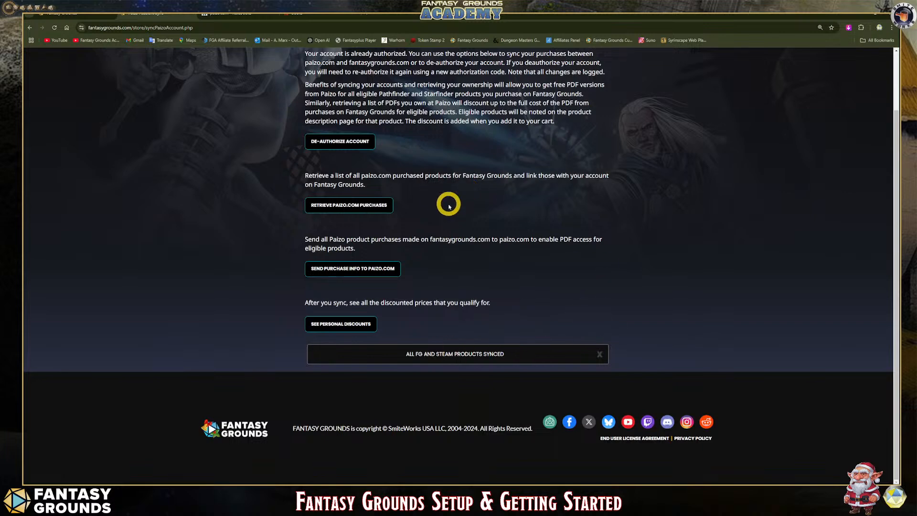
pyautogui.click(256, 18)
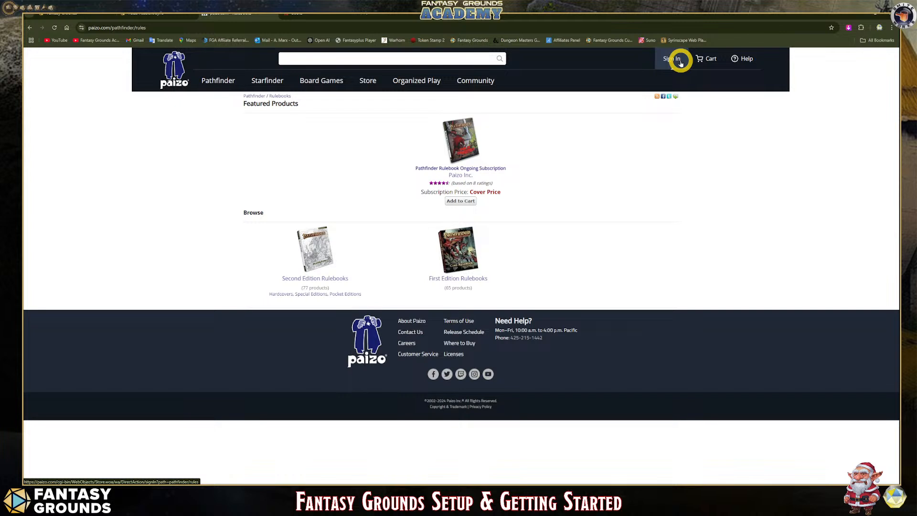
pyautogui.click(275, 15)
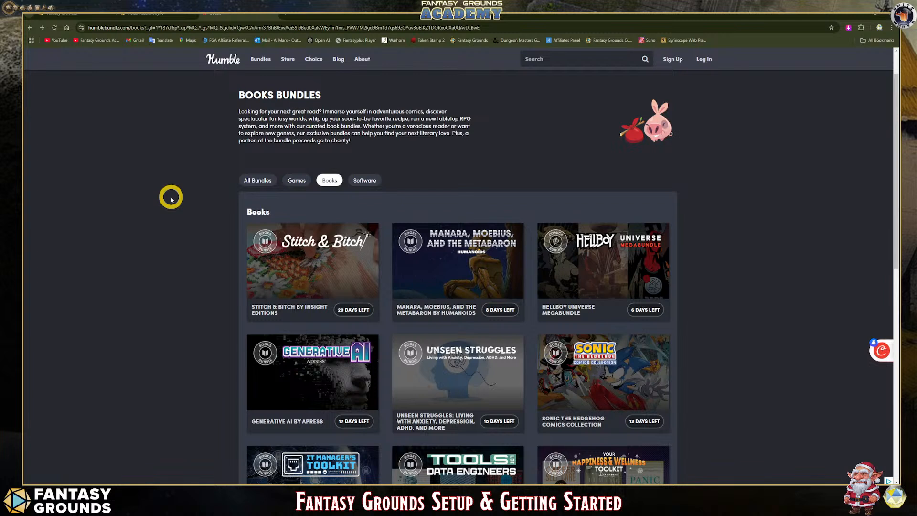
pyautogui.scroll(-4, 477, 177)
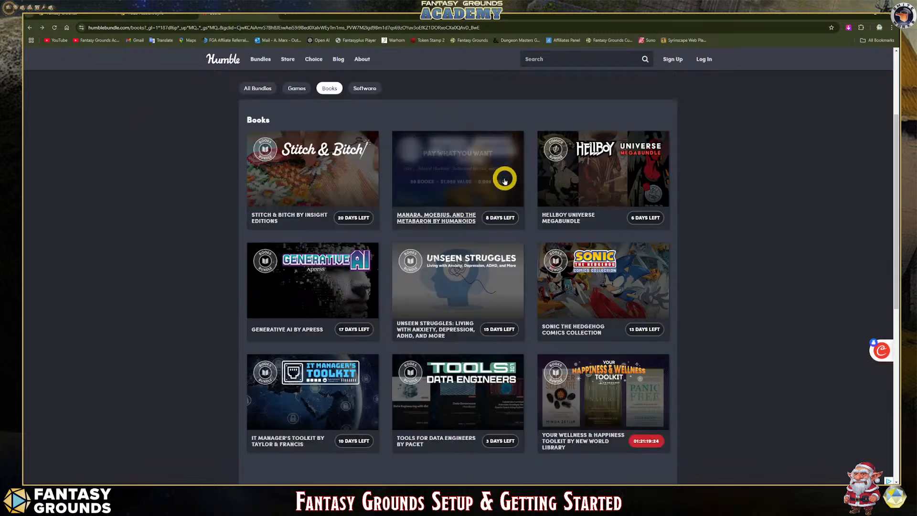
pyautogui.scroll(5, 461, 161)
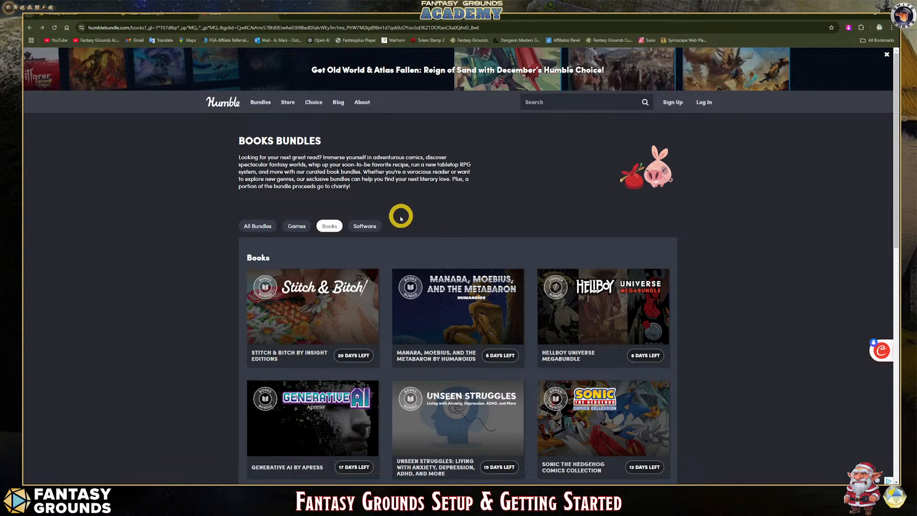
pyautogui.scroll(-2, 413, 213)
pyautogui.scroll(-7, 414, 213)
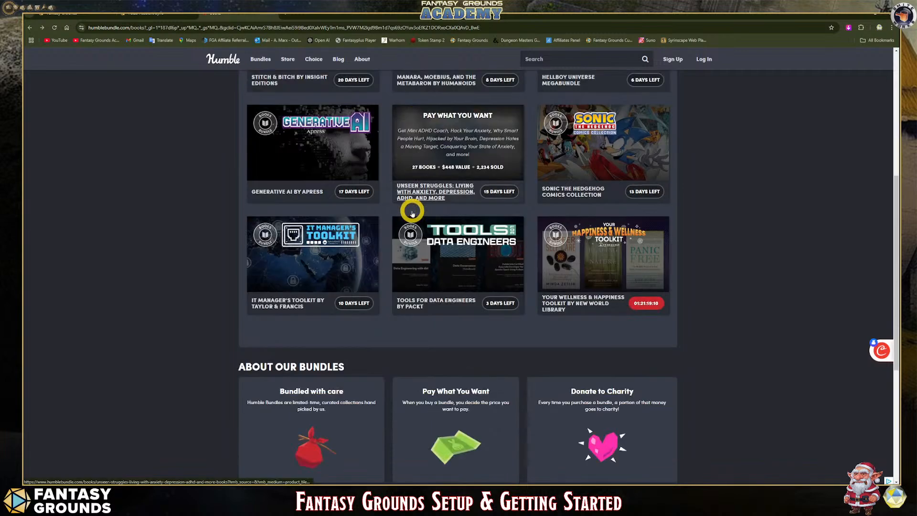
pyautogui.scroll(8, 413, 214)
pyautogui.scroll(1, 413, 213)
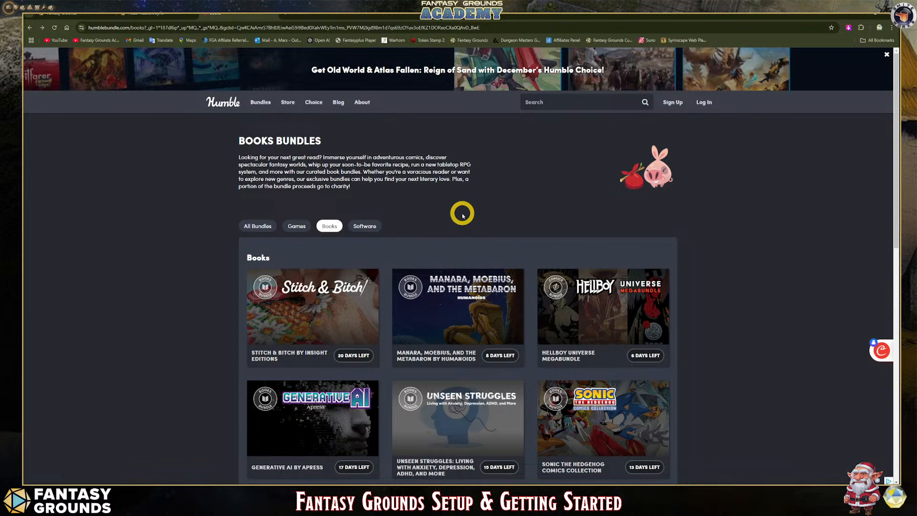
# Return to the Fantasy Grounds home page and open the store modules for Pathfinder 2E / Remastered.
pyautogui.click(275, 15)
pyautogui.scroll(2, 447, 260)
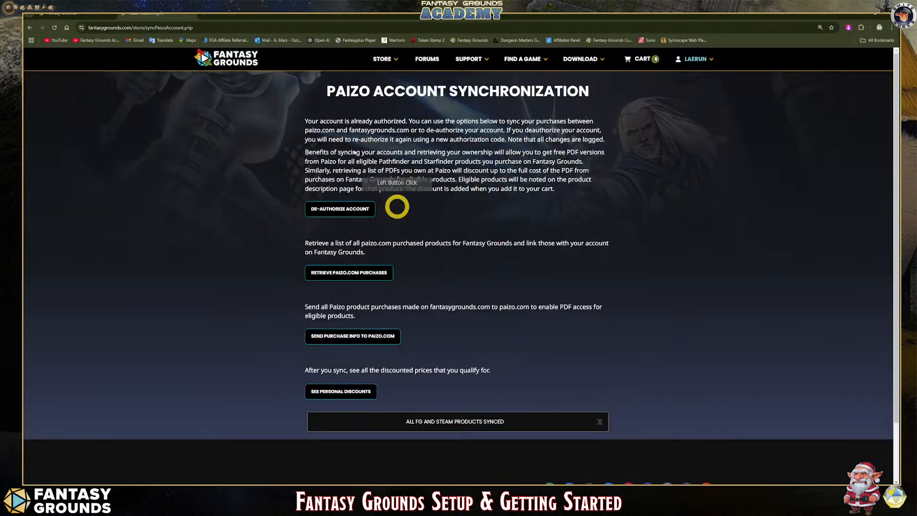
pyautogui.click(191, 14)
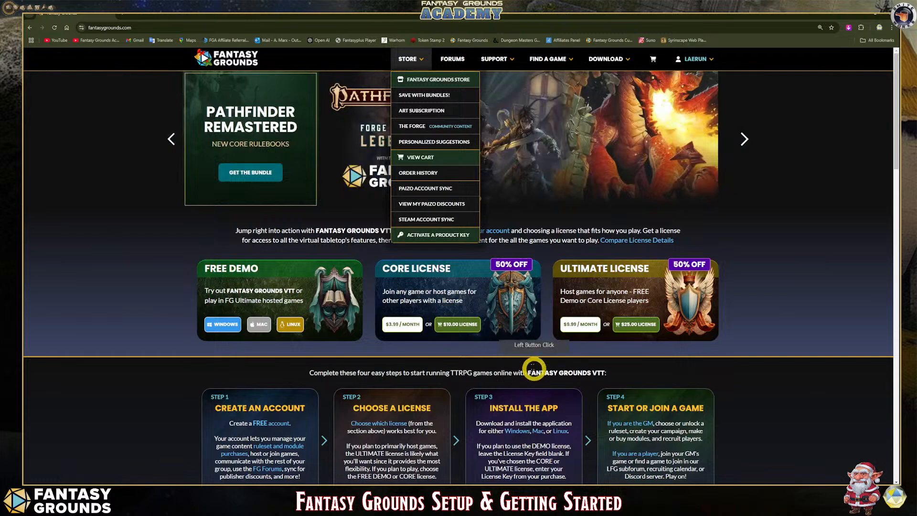
pyautogui.scroll(-5, 533, 354)
pyautogui.scroll(-3, 530, 342)
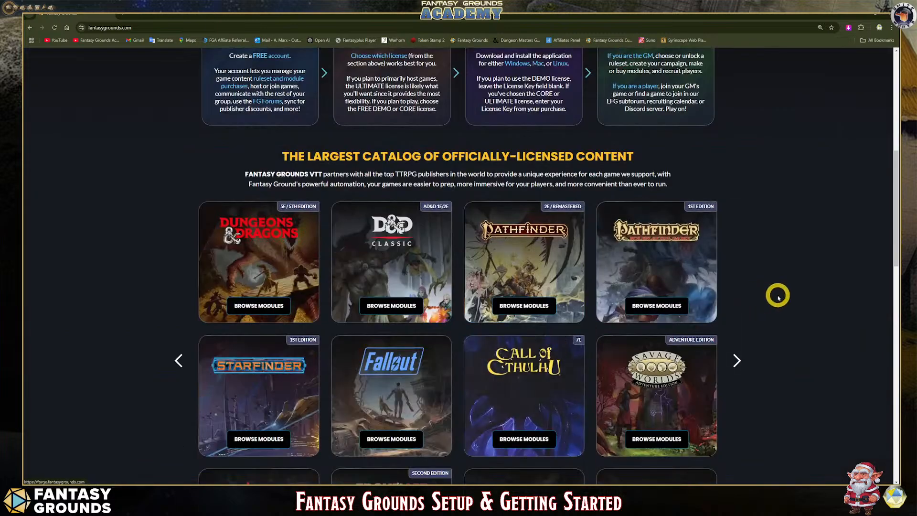
pyautogui.click(536, 270)
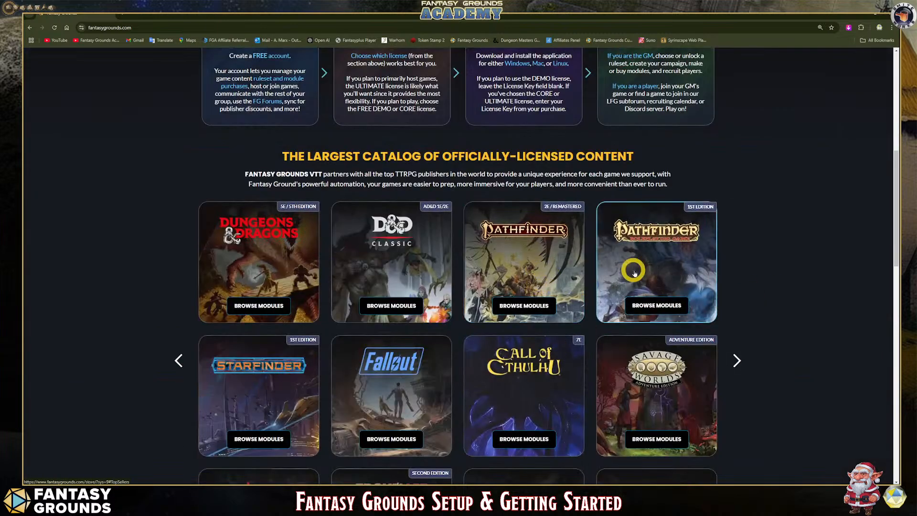
pyautogui.click(533, 268)
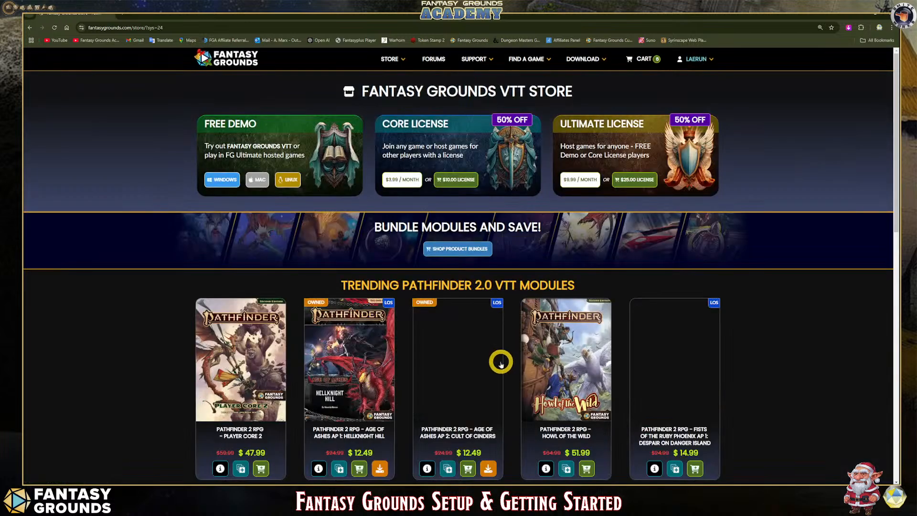
# Browse the Pathfinder 2.0 modules in the store and open the Seven Dooms for Sandpoint product page.
pyautogui.scroll(-2, 501, 361)
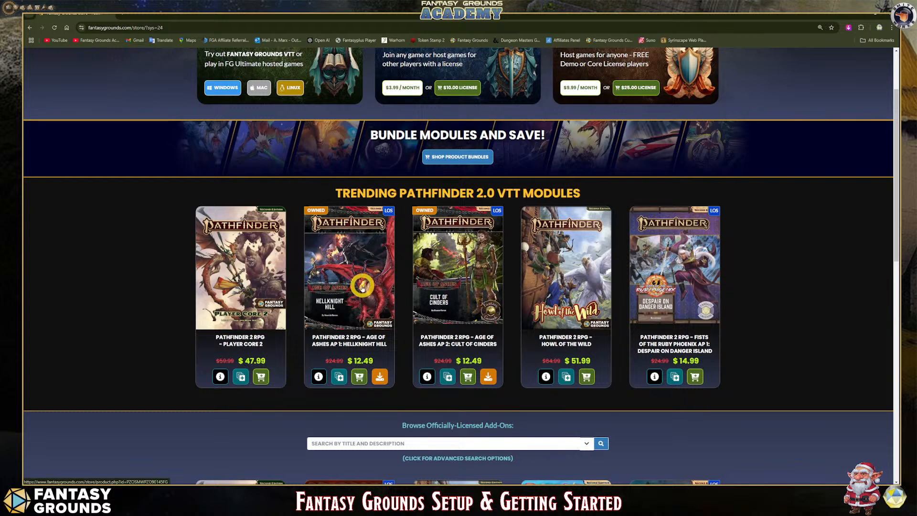
pyautogui.scroll(-4, 372, 277)
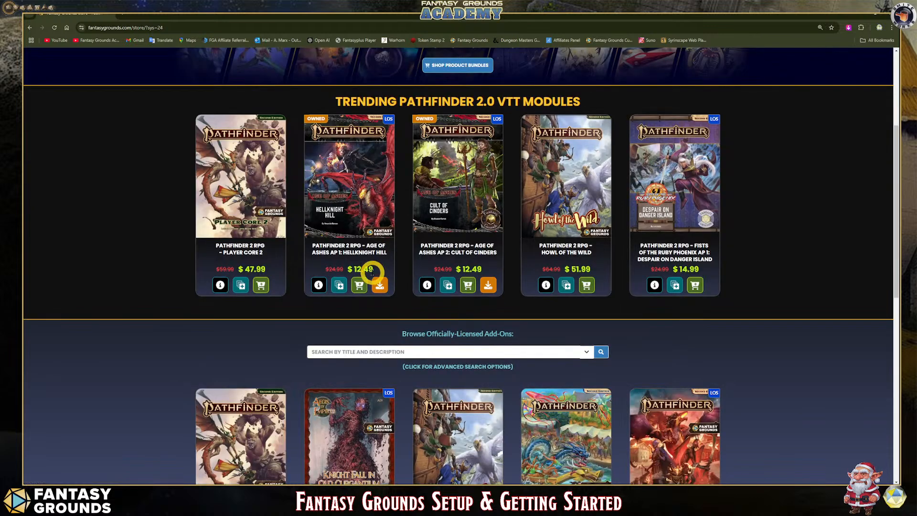
pyautogui.scroll(1, 374, 274)
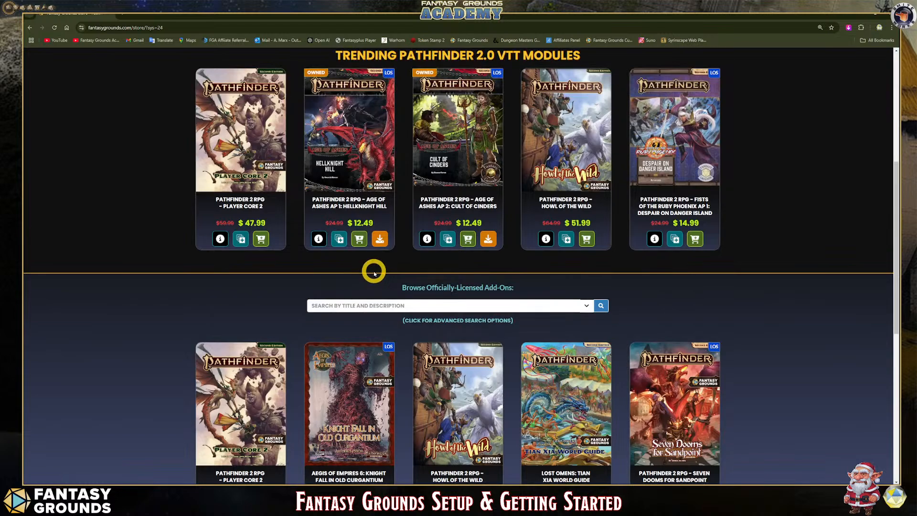
pyautogui.scroll(-2, 374, 273)
pyautogui.scroll(-4, 374, 273)
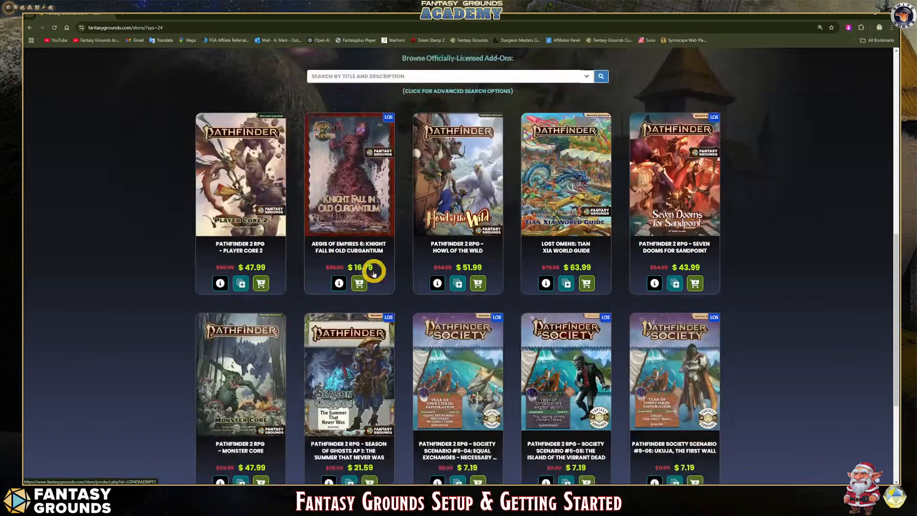
pyautogui.scroll(1, 622, 237)
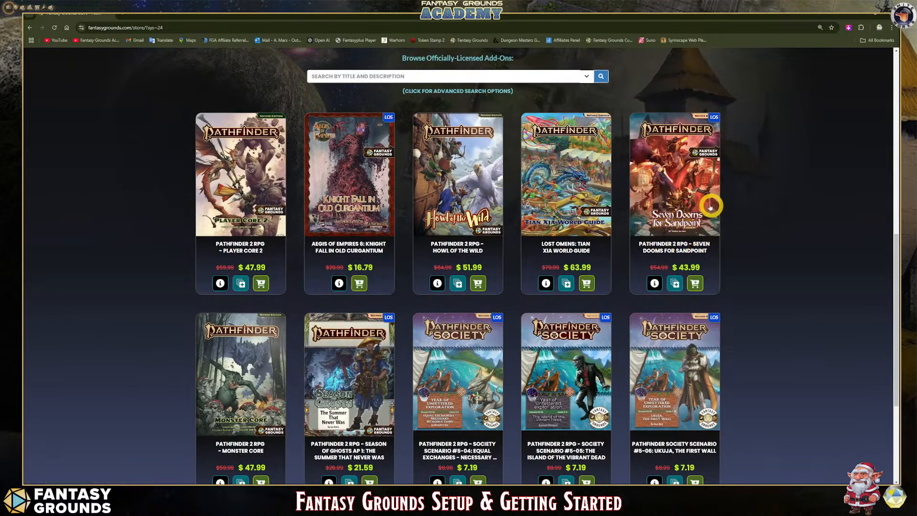
pyautogui.click(690, 193)
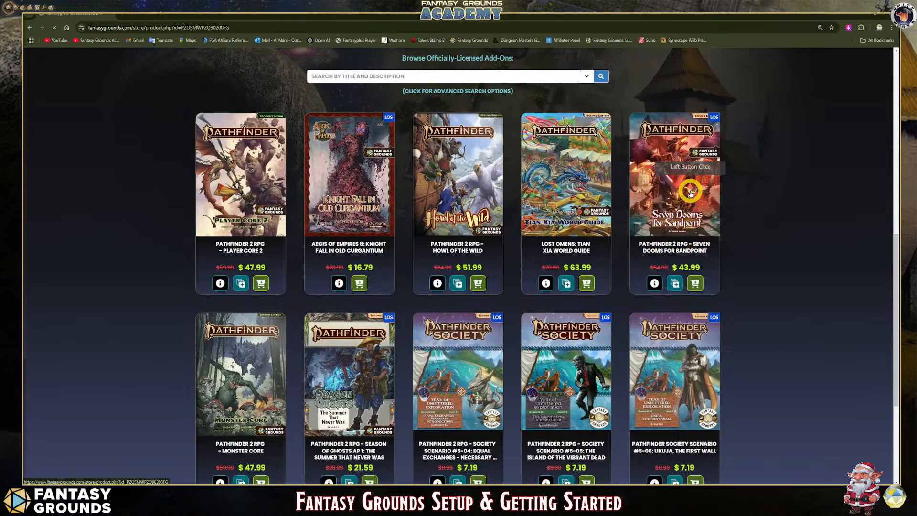
# Review the Seven Dooms for Sandpoint description and Paizo PDF discount note, and open its Pathfinder 2 RPG Adventures Bundle – Volume 2.
pyautogui.scroll(-1, 534, 308)
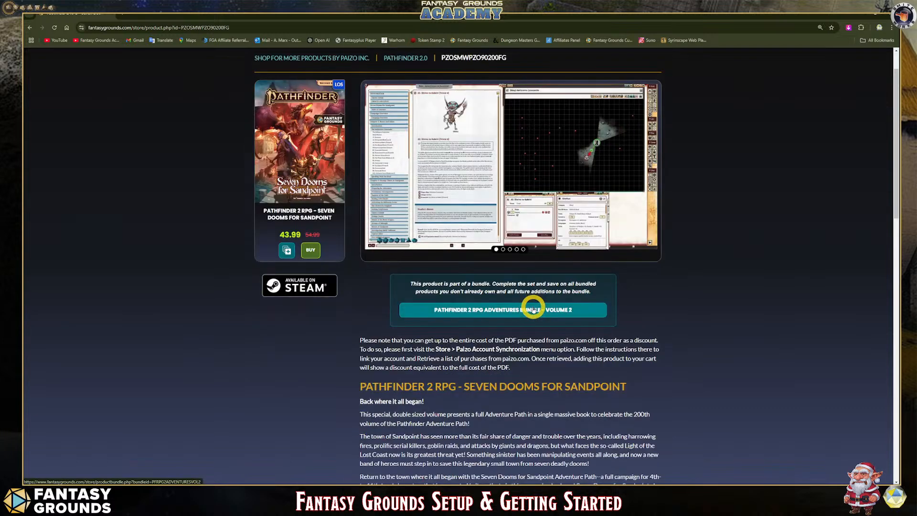
pyautogui.scroll(-1, 534, 308)
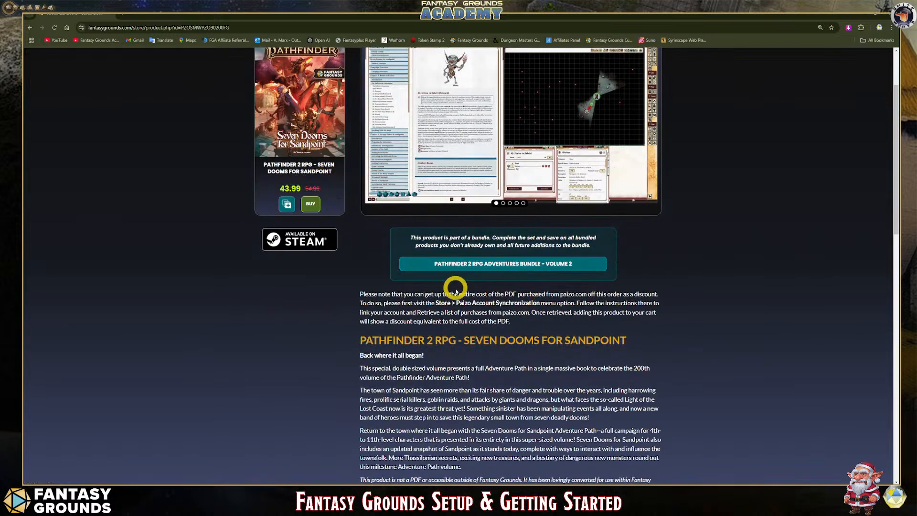
pyautogui.scroll(-1, 464, 299)
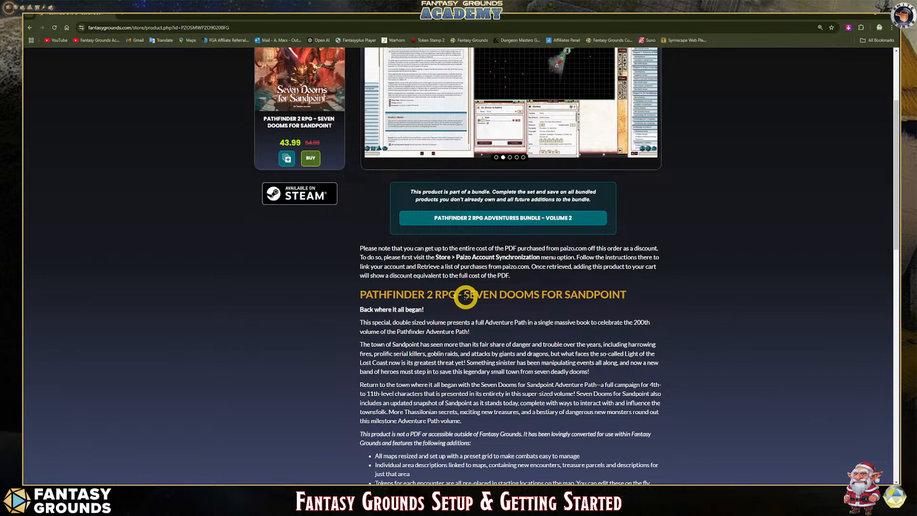
pyautogui.click(479, 218)
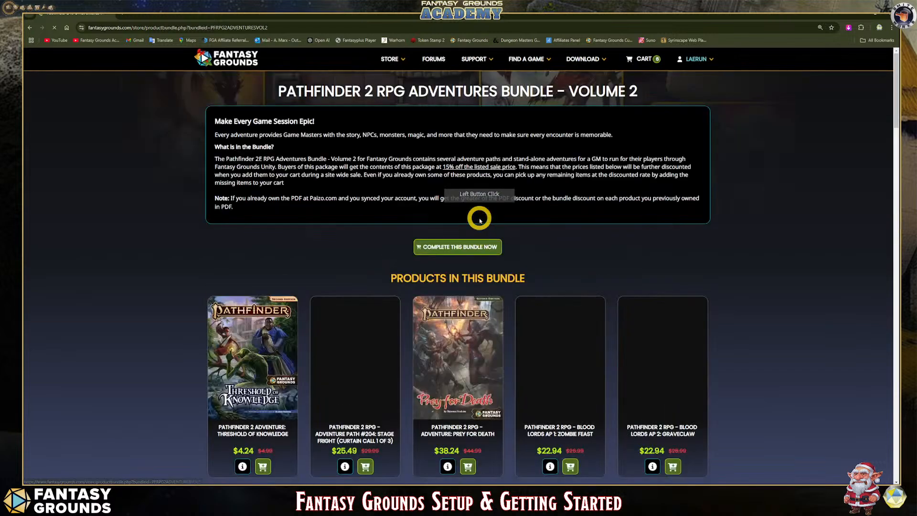
# Look through all products included in the Pathfinder 2 RPG Adventures Bundle – Volume 2 and return to the bundle description.
pyautogui.scroll(-3, 591, 270)
pyautogui.scroll(-8, 591, 267)
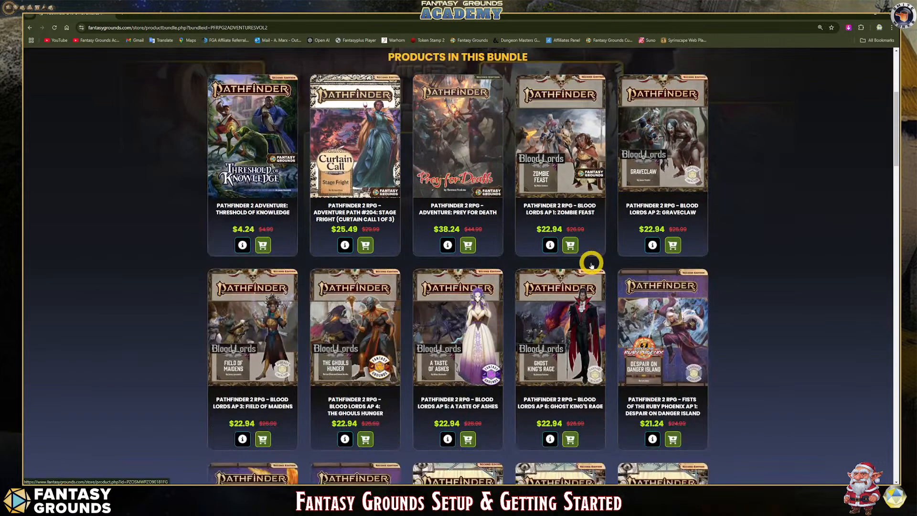
pyautogui.scroll(-13, 588, 270)
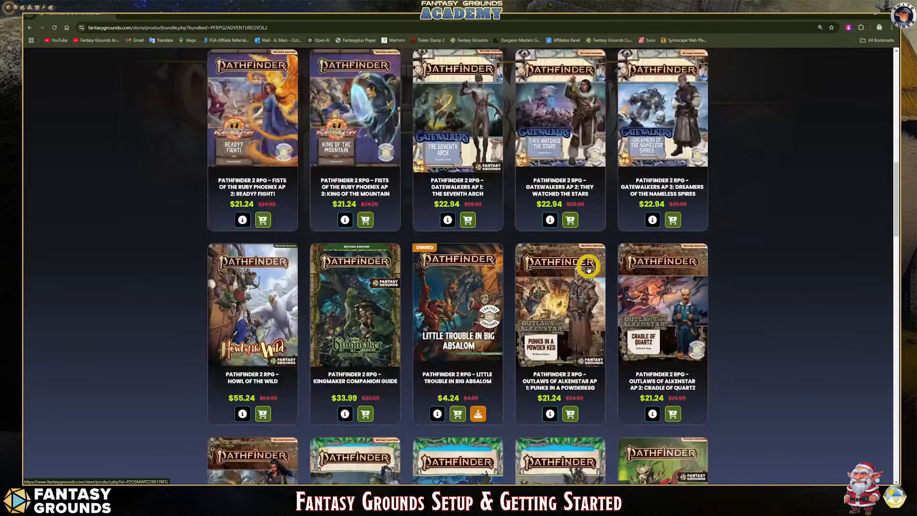
pyautogui.scroll(-10, 586, 273)
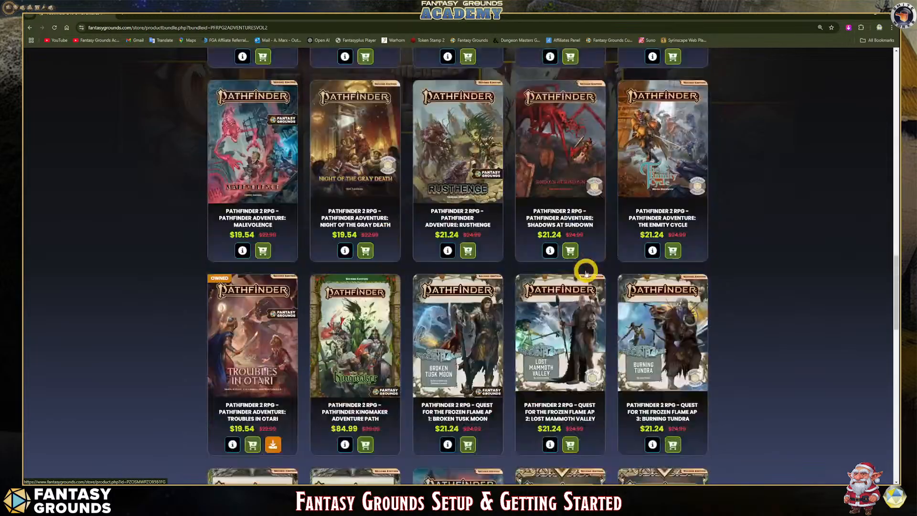
pyautogui.scroll(-10, 584, 276)
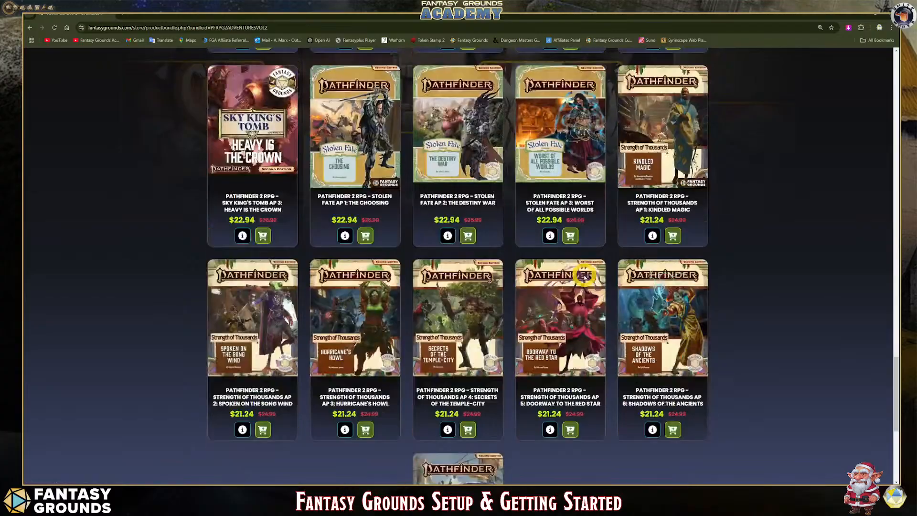
pyautogui.scroll(20, 568, 296)
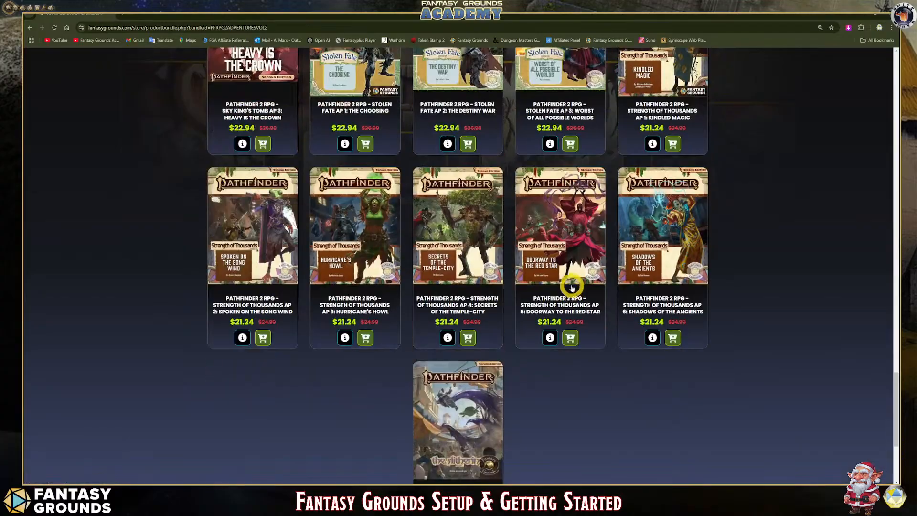
pyautogui.scroll(20, 573, 287)
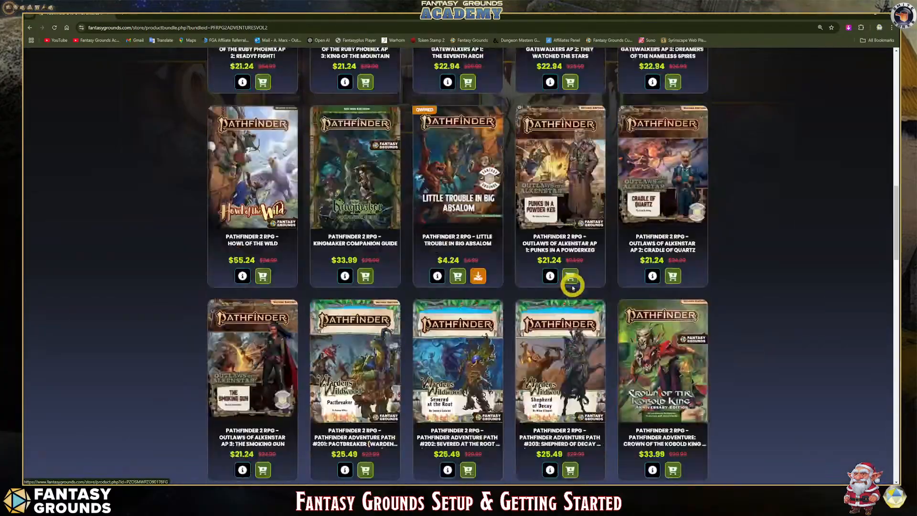
pyautogui.scroll(2, 560, 287)
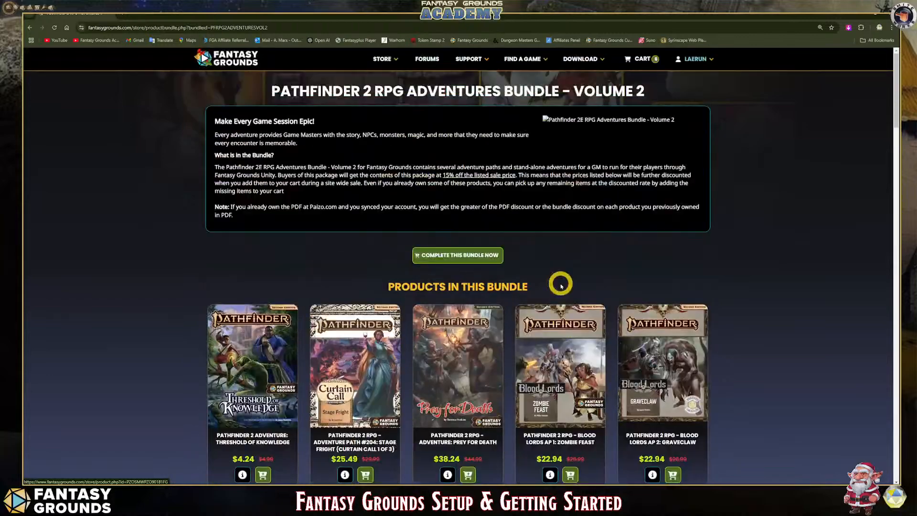
# Add the missing products of the Adventures Bundle – Volume 2 to the cart and review the item prices, totals and savings.
pyautogui.click(468, 255)
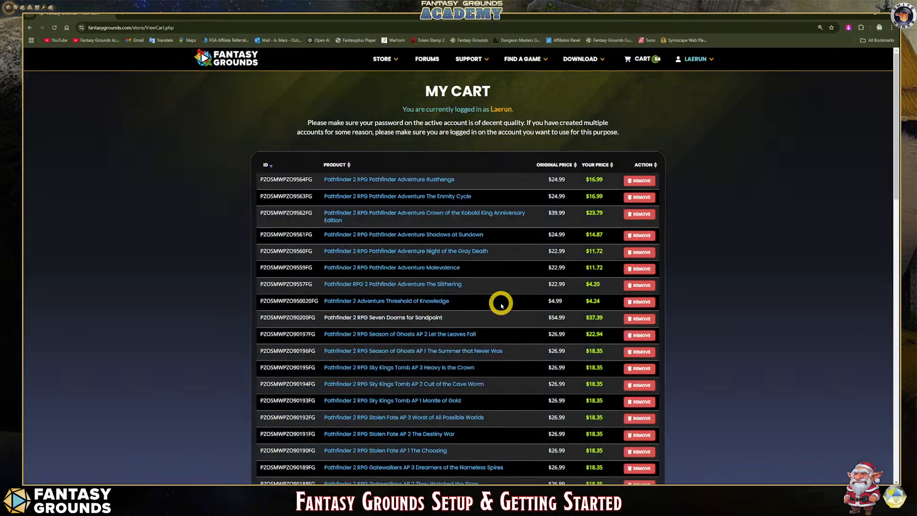
pyautogui.scroll(-20, 501, 304)
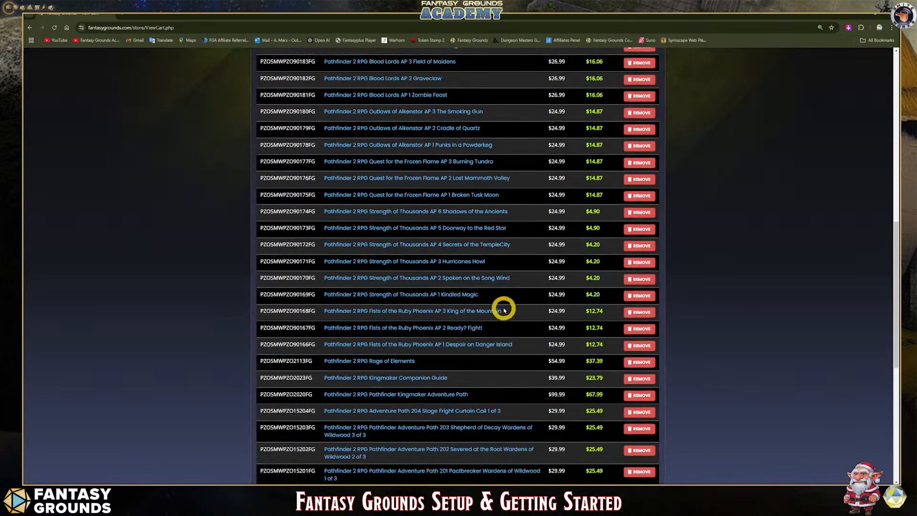
pyautogui.scroll(-1, 503, 311)
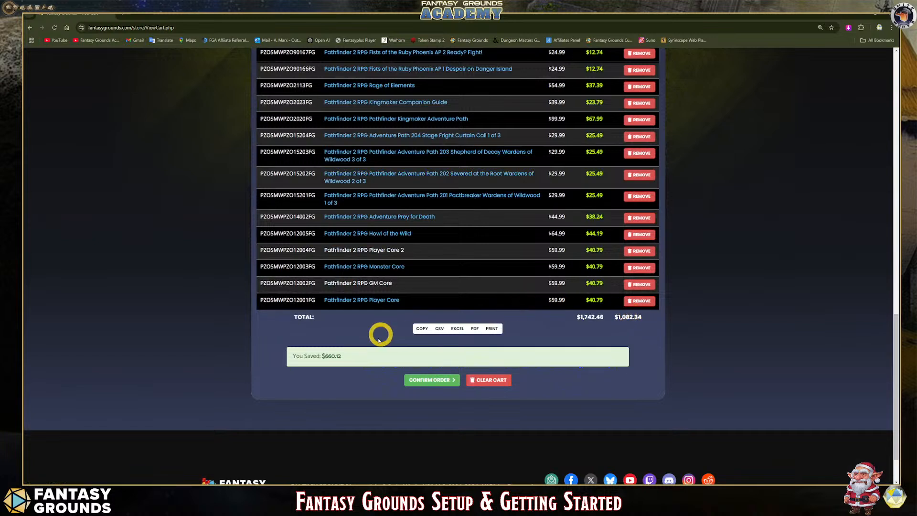
pyautogui.doubleClick(335, 355)
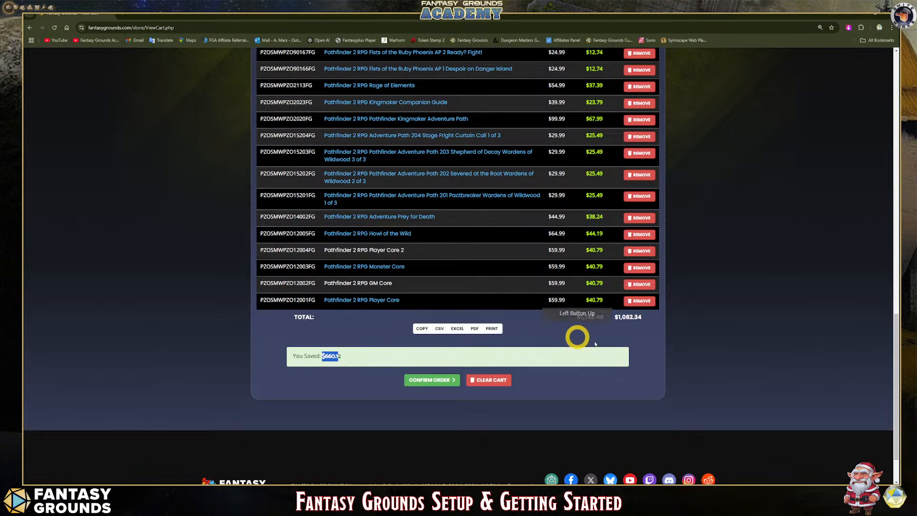
pyautogui.click(582, 323)
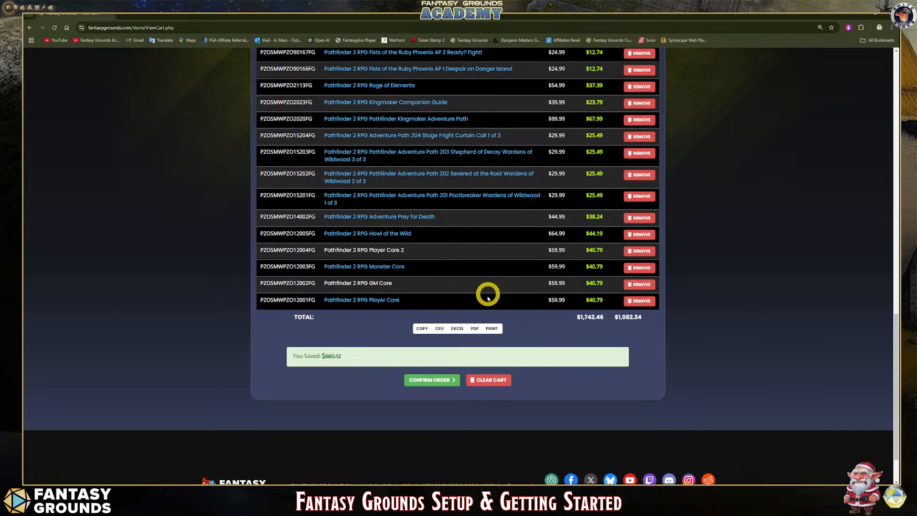
pyautogui.scroll(2, 376, 342)
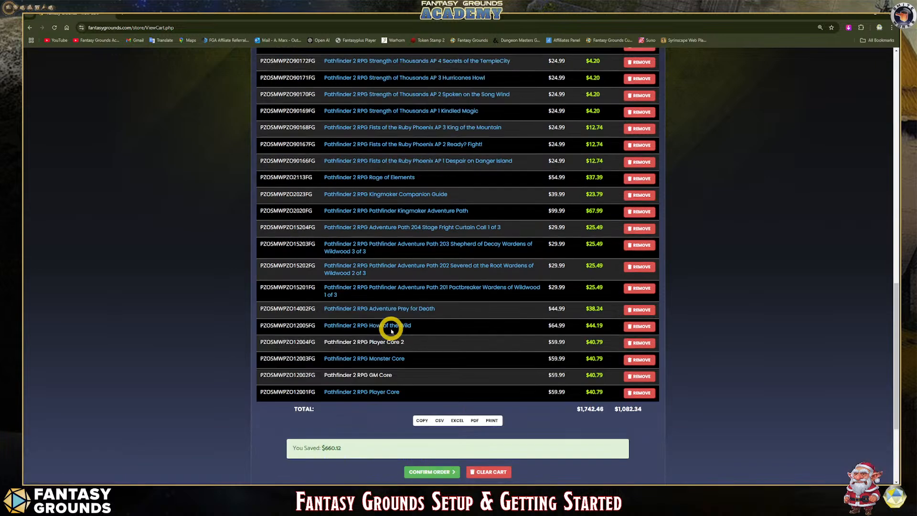
# Review the remaining cart items, the total and the savings, and reopen the cart from the site's home page.
pyautogui.scroll(-3, 391, 331)
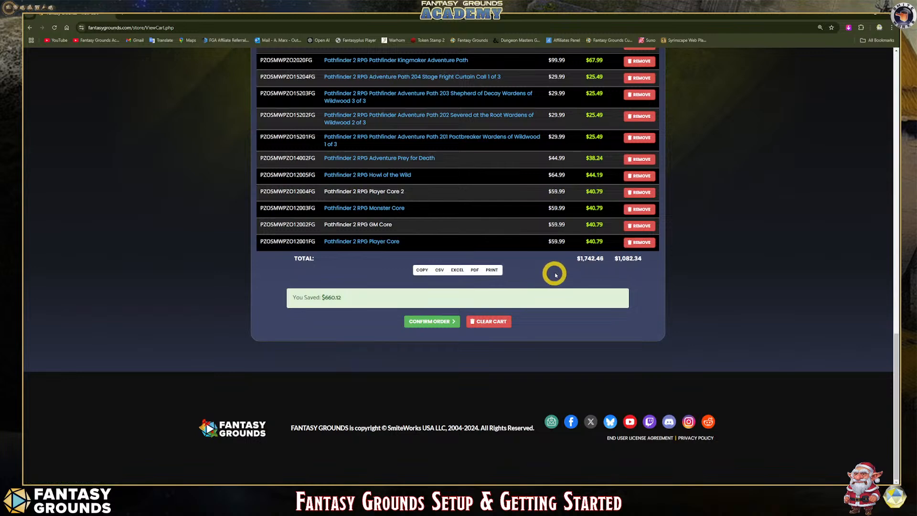
pyautogui.scroll(15, 539, 211)
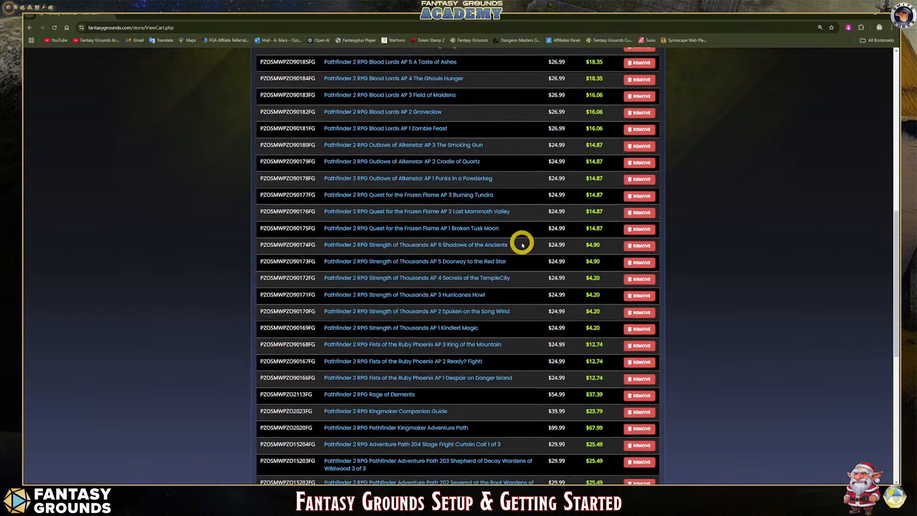
pyautogui.scroll(5, 519, 243)
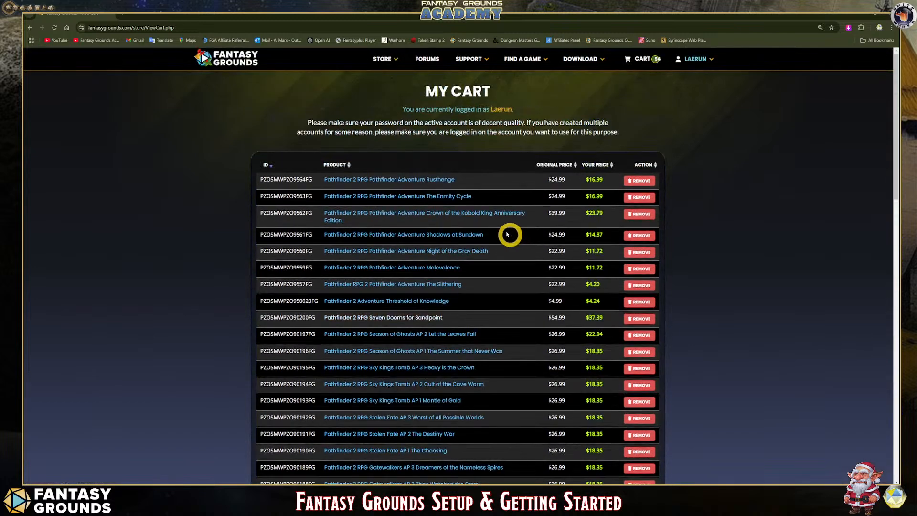
pyautogui.click(217, 57)
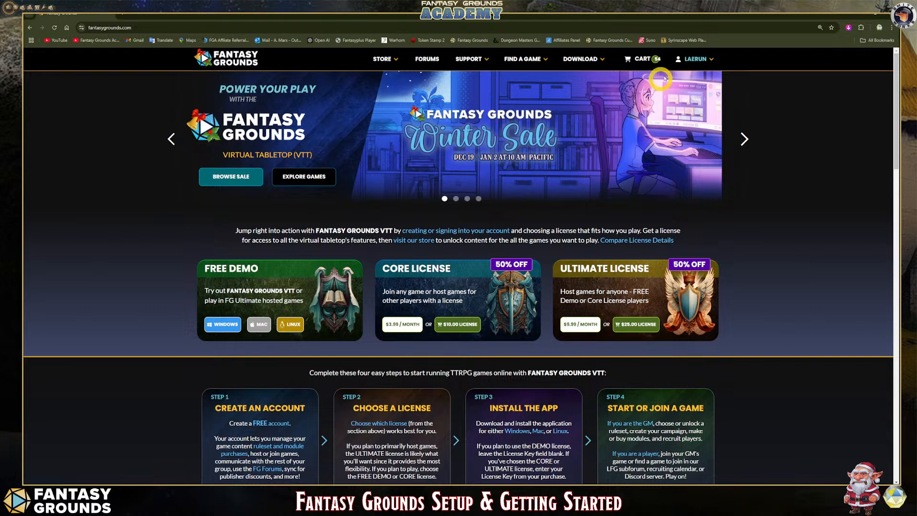
pyautogui.click(653, 60)
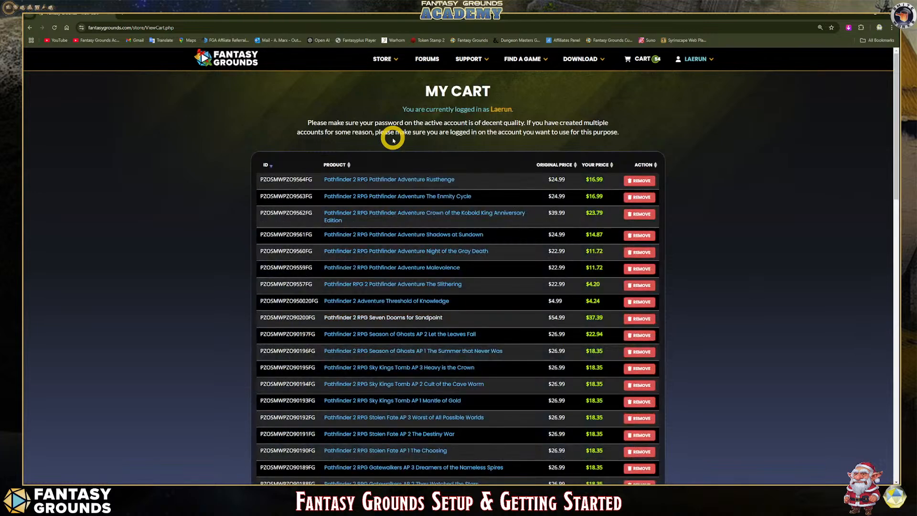
# Browse the store's trending VTT modules and officially licensed add-ons, and return to the home page.
pyautogui.click(392, 64)
pyautogui.click(409, 79)
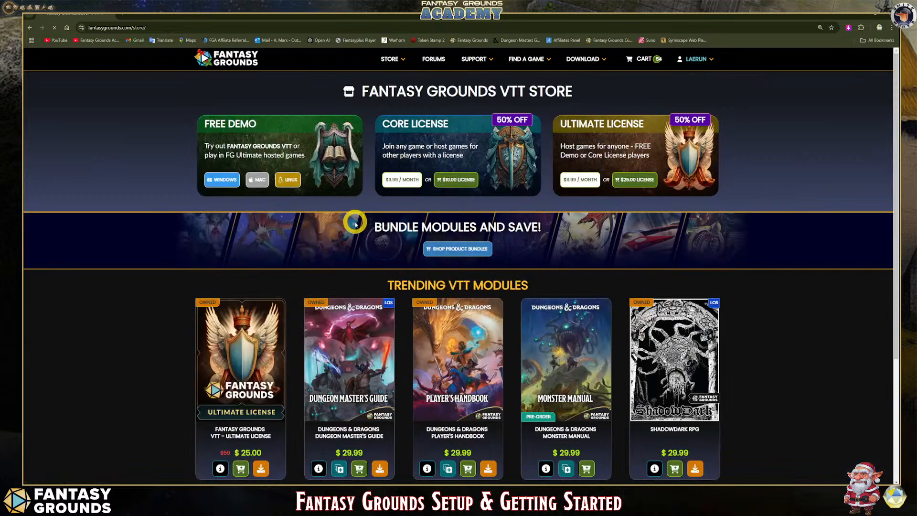
pyautogui.scroll(-8, 347, 282)
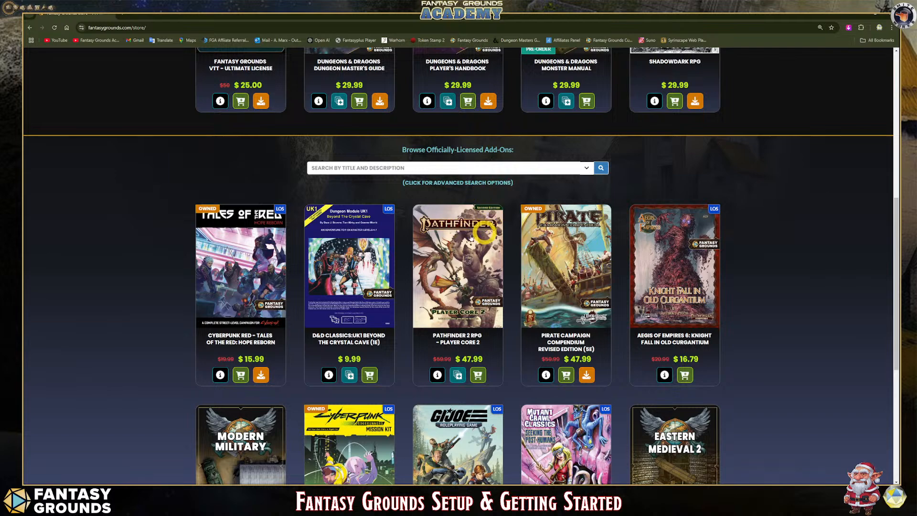
pyautogui.scroll(-2, 455, 239)
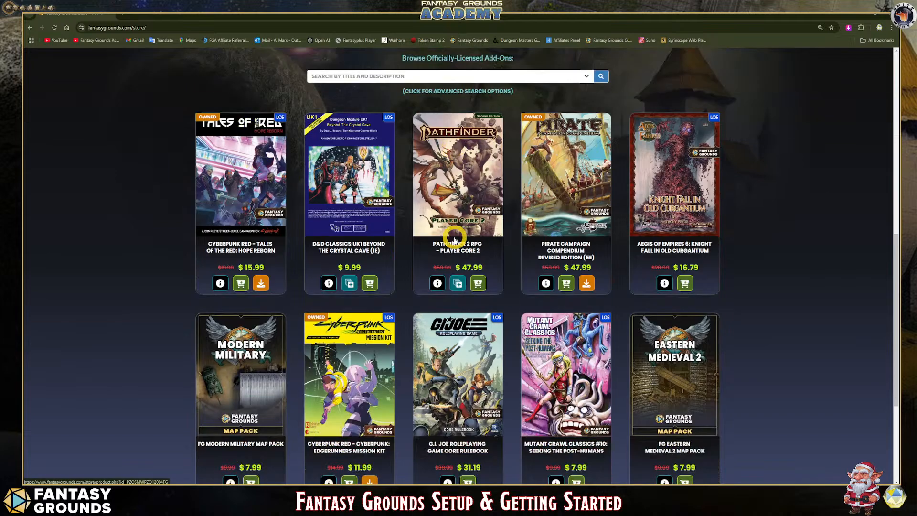
pyautogui.scroll(2, 454, 239)
pyautogui.scroll(2, 472, 179)
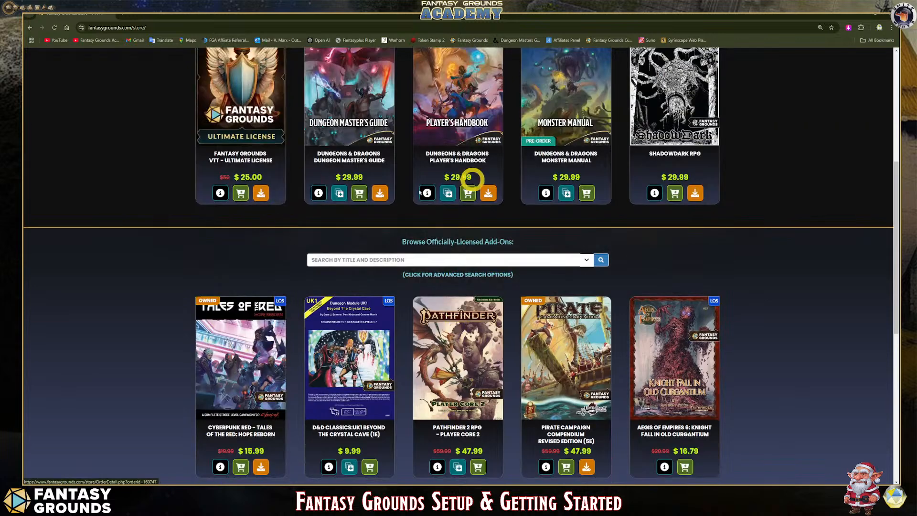
pyautogui.scroll(1, 303, 254)
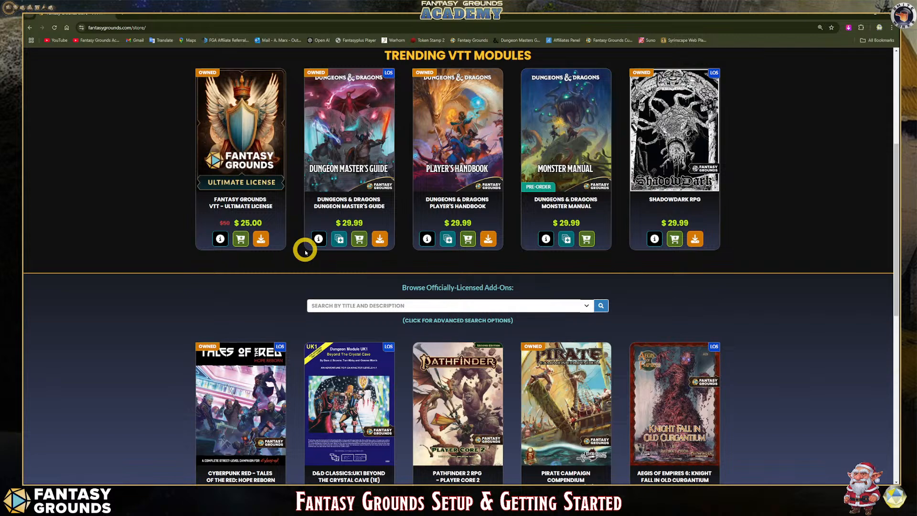
pyautogui.scroll(5, 305, 250)
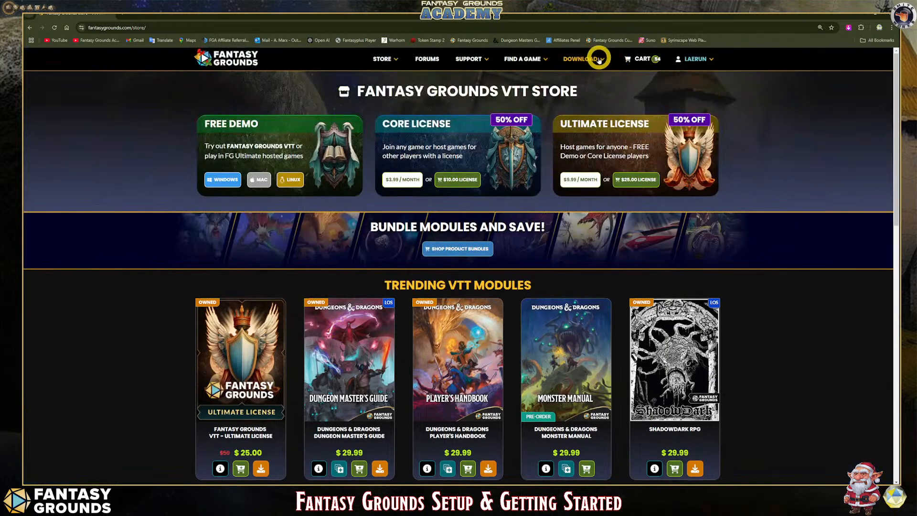
pyautogui.click(709, 60)
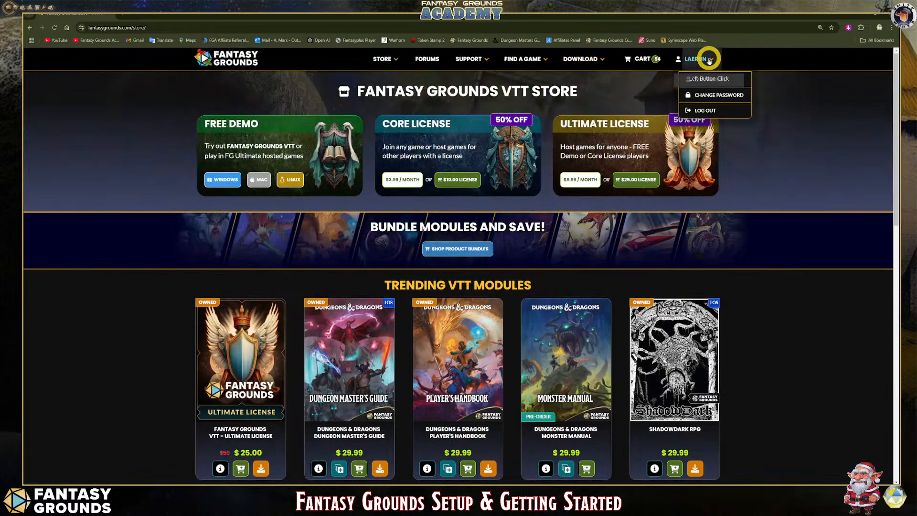
pyautogui.click(233, 62)
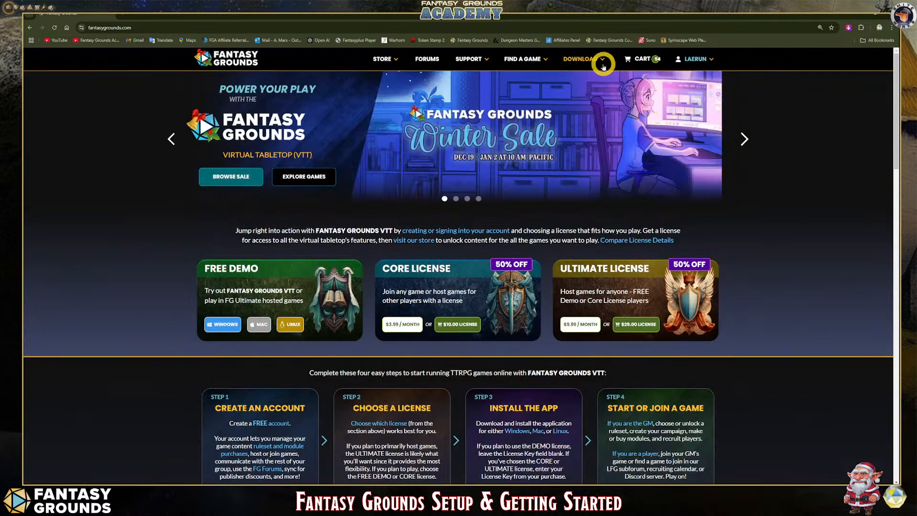
# Open the Fantasy Grounds newsletter sign-up form from the support options.
pyautogui.click(486, 62)
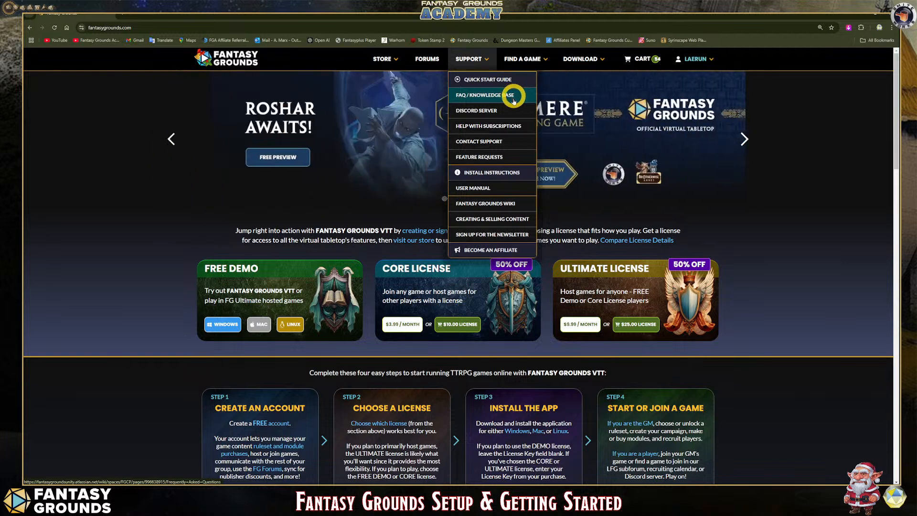
pyautogui.click(510, 240)
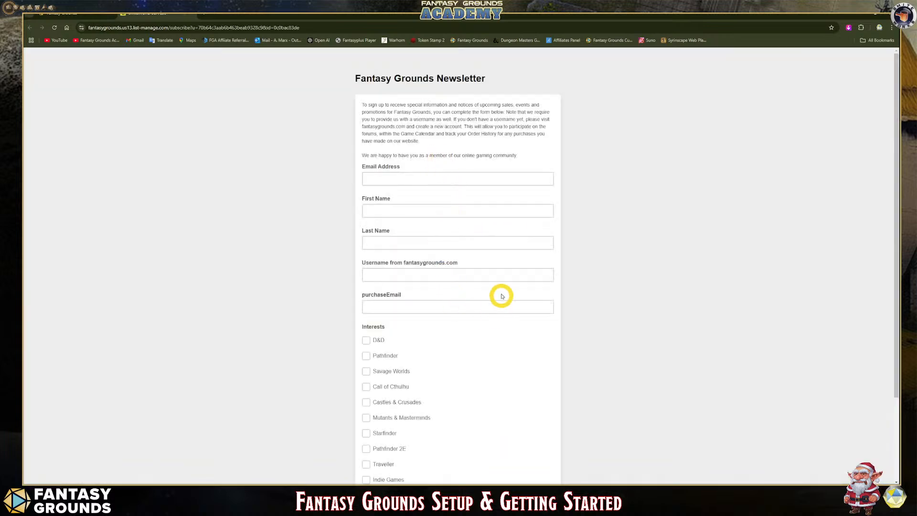
pyautogui.scroll(-1, 444, 287)
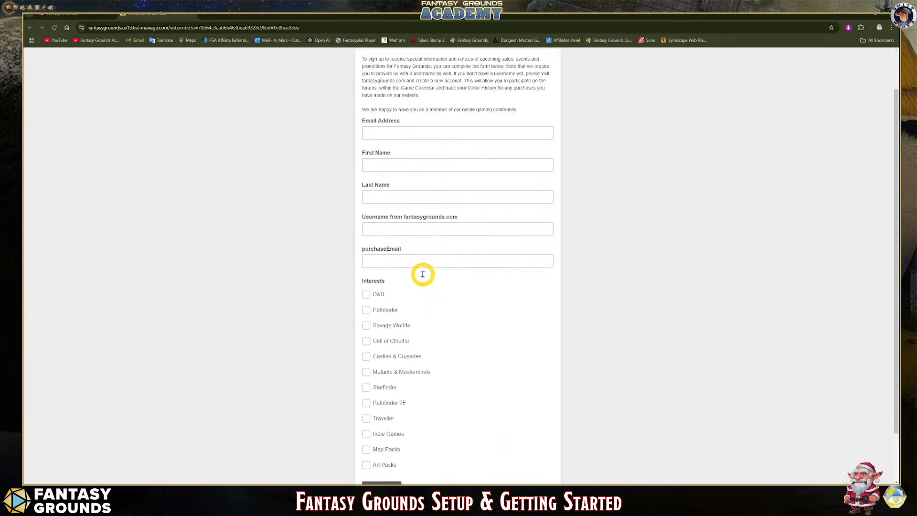
# Select the interests Pathfinder, Pathfinder 2E, Art Packs, Map Packs and Starfinder in the newsletter form, and close it without subscribing.
pyautogui.click(366, 310)
pyautogui.scroll(-2, 469, 336)
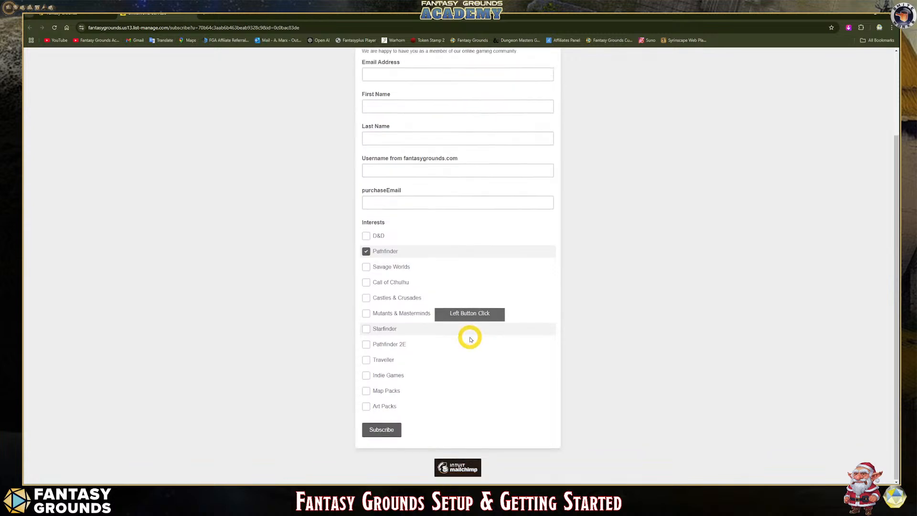
pyautogui.click(367, 344)
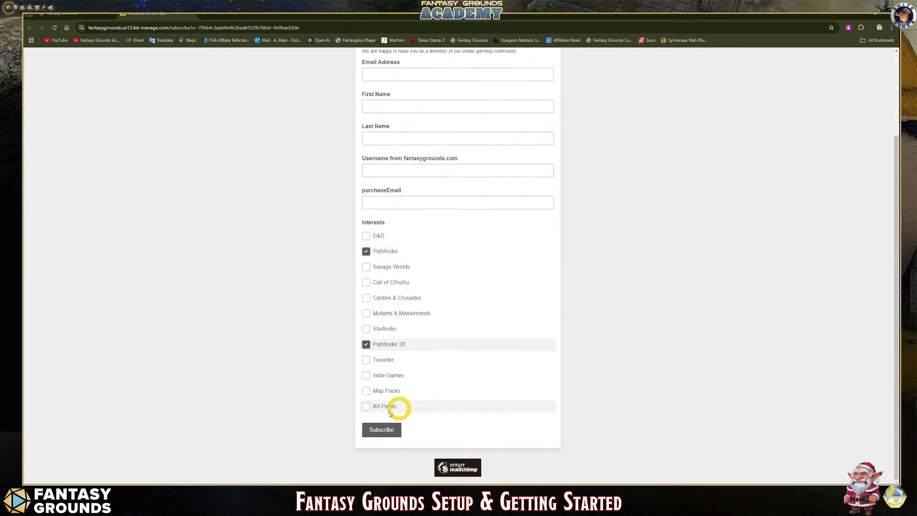
pyautogui.click(366, 407)
pyautogui.click(366, 391)
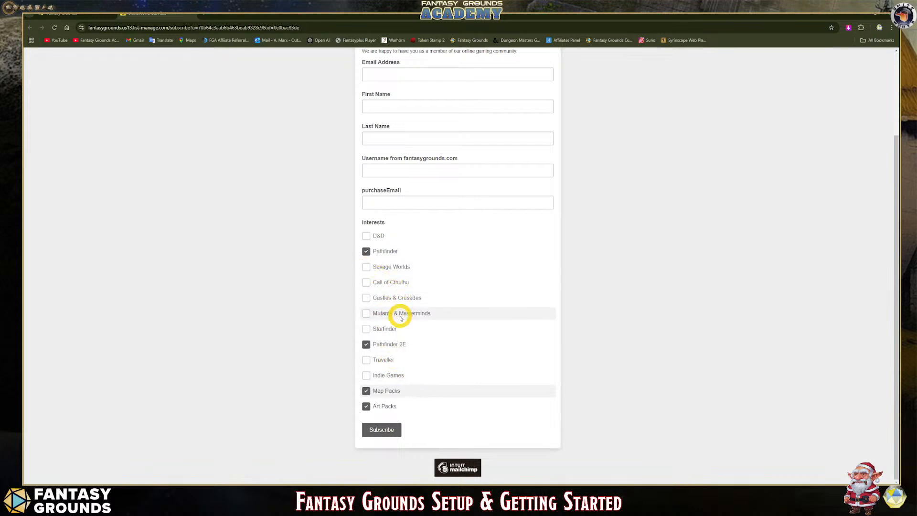
pyautogui.click(367, 330)
pyautogui.scroll(2, 434, 342)
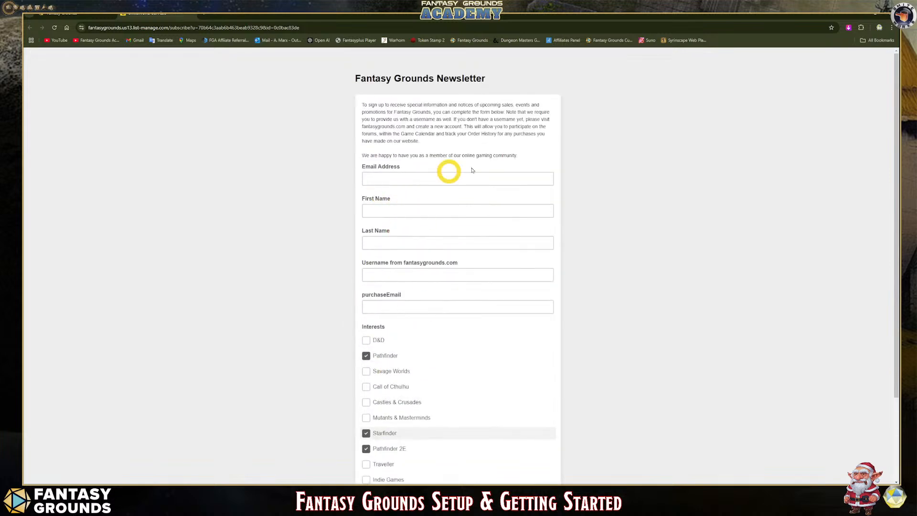
pyautogui.scroll(-2, 453, 286)
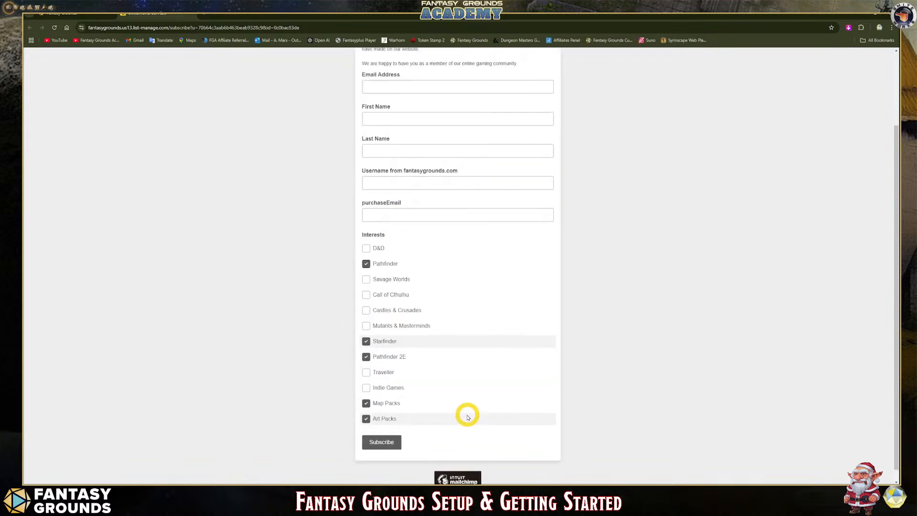
pyautogui.click(190, 17)
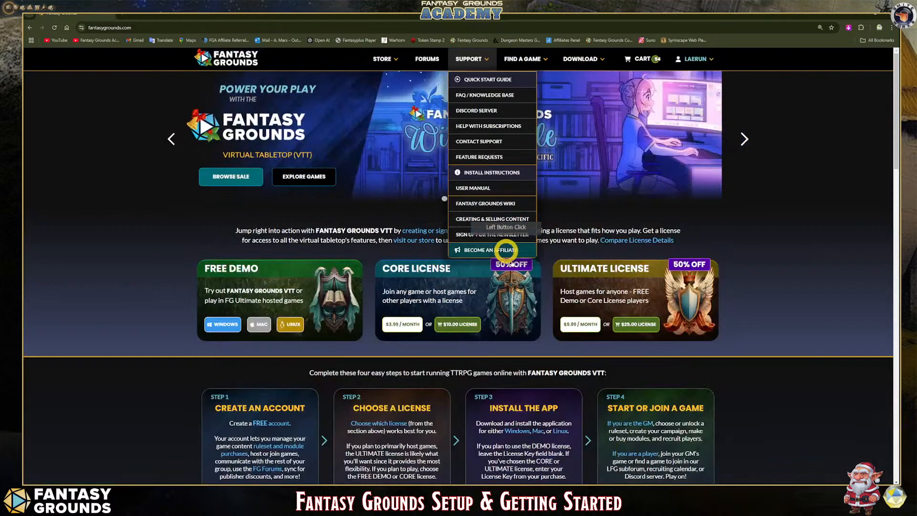
pyautogui.click(168, 227)
pyautogui.click(470, 205)
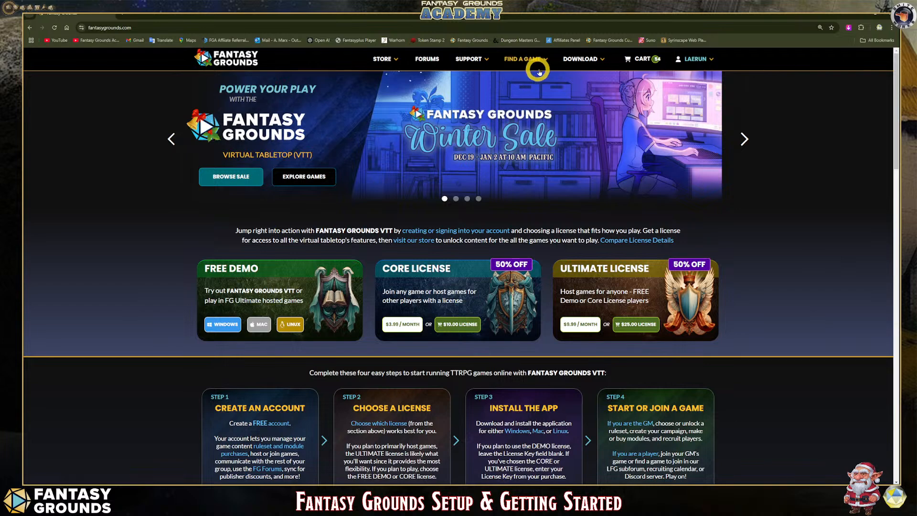
pyautogui.scroll(-2, 511, 308)
pyautogui.scroll(2, 511, 308)
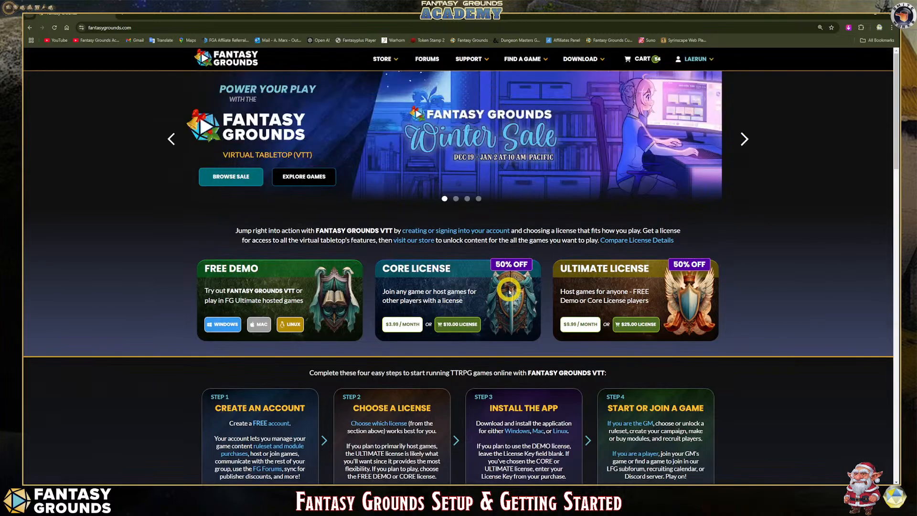
pyautogui.click(424, 69)
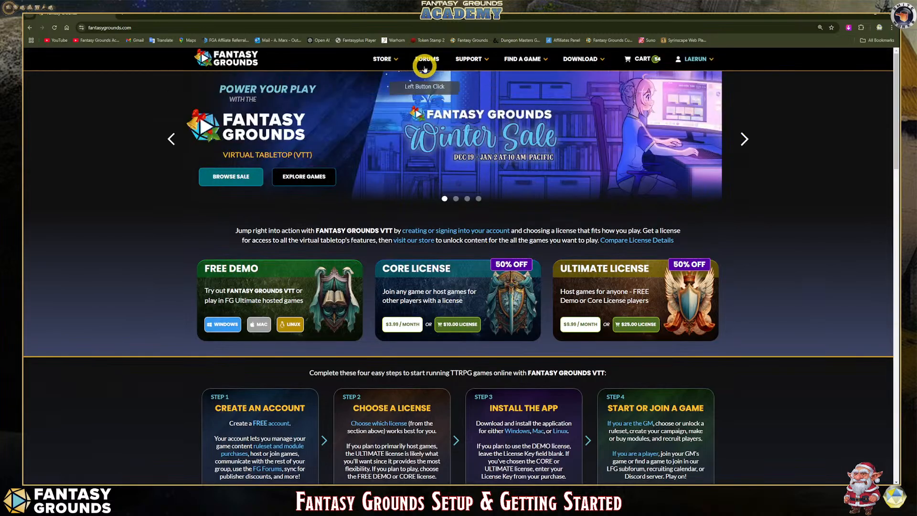
pyautogui.click(488, 62)
pyautogui.click(386, 60)
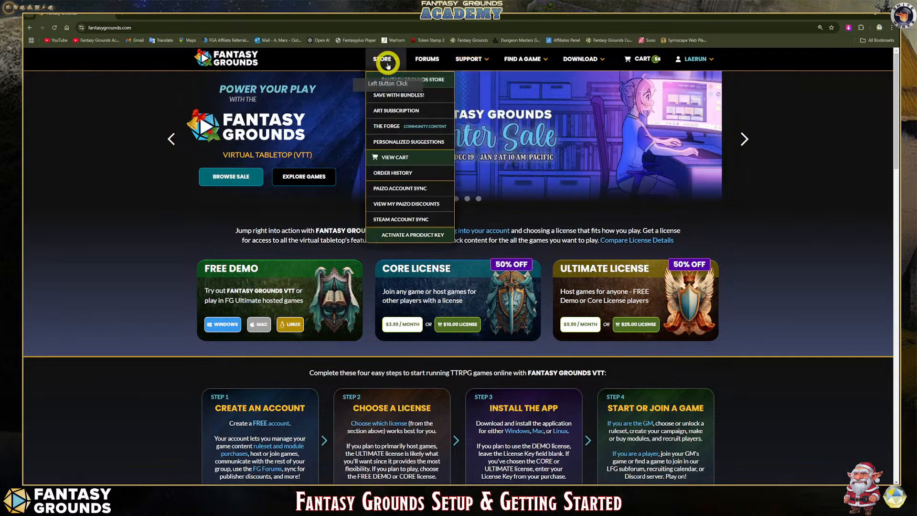
pyautogui.click(209, 351)
# Look through the home page's getting-started steps, game system catalog, art subscription, wiki and Forge sections.
pyautogui.scroll(-9, 210, 363)
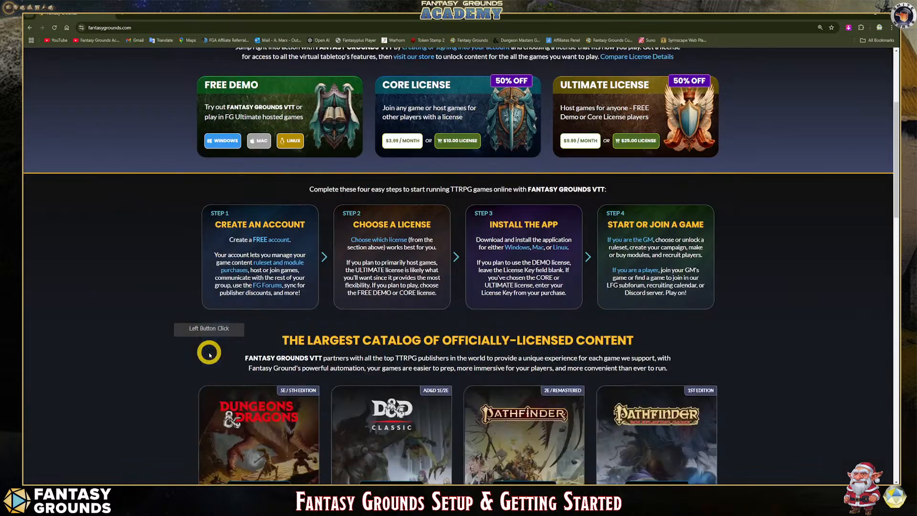
pyautogui.scroll(-1, 211, 363)
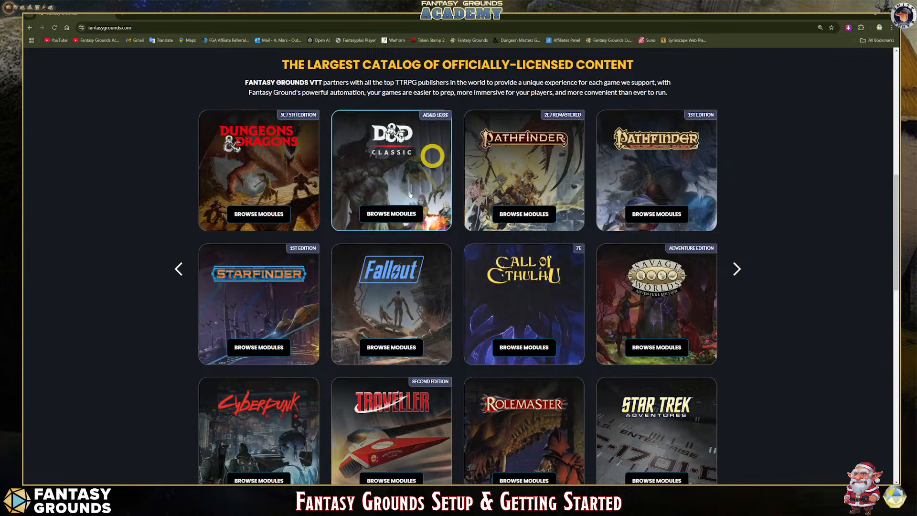
pyautogui.scroll(-9, 403, 260)
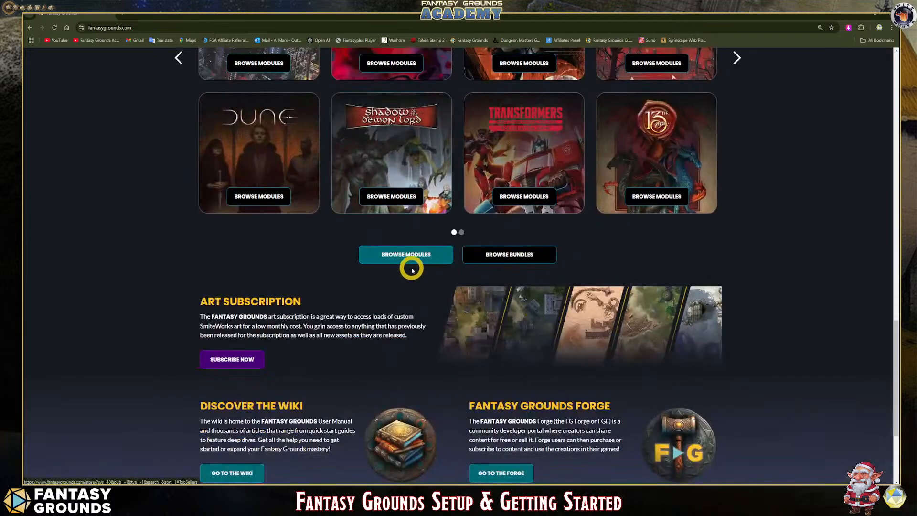
pyautogui.scroll(-3, 413, 268)
pyautogui.scroll(8, 409, 261)
pyautogui.scroll(15, 413, 260)
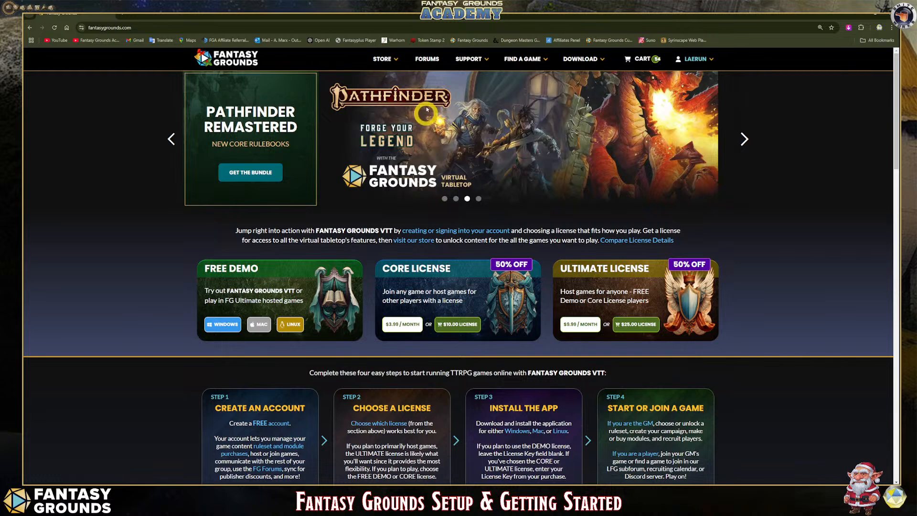
# Open The House of Healing – Fantasy Grounds support forum and examine its sticky and recent threads.
pyautogui.click(428, 59)
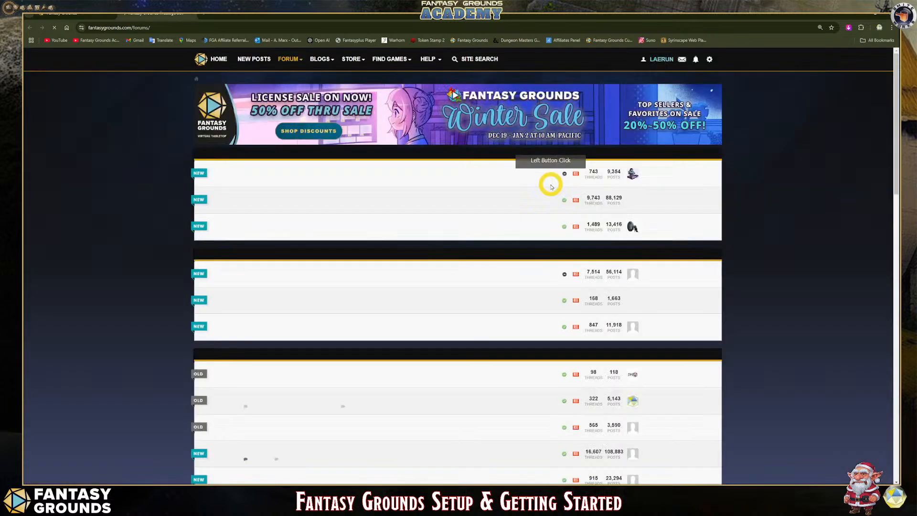
pyautogui.moveTo(670, 63)
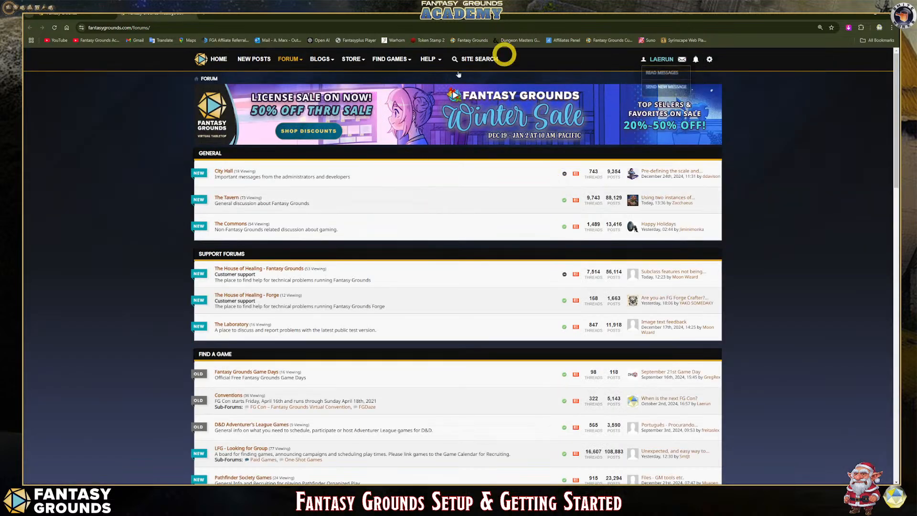
pyautogui.scroll(-1, 298, 175)
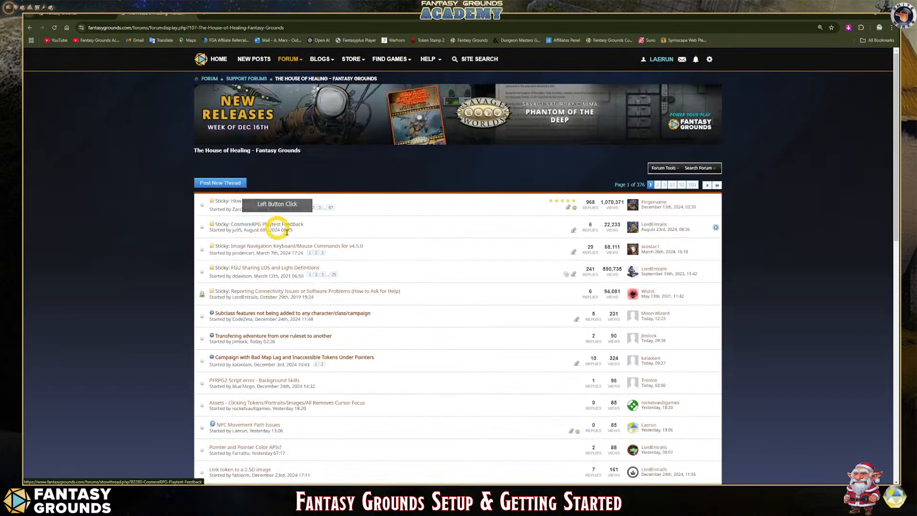
pyautogui.scroll(-1, 435, 262)
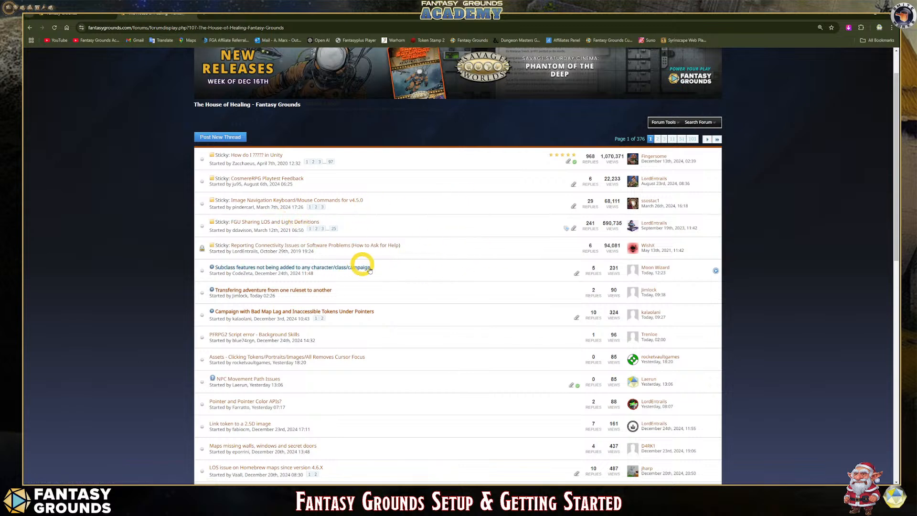
pyautogui.moveTo(385, 270)
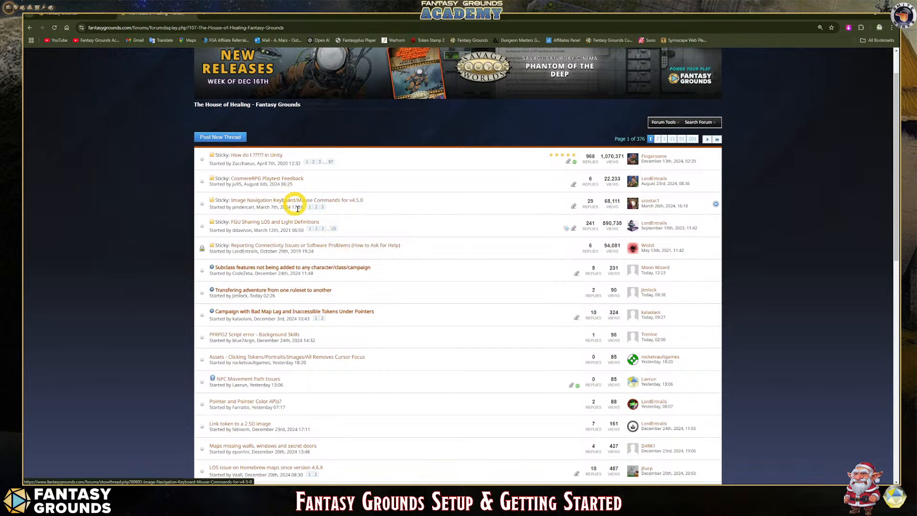
# Open the thread PFRPG2 Script error - Background Skills and view its thread tools for the subscription option.
pyautogui.scroll(-1, 329, 258)
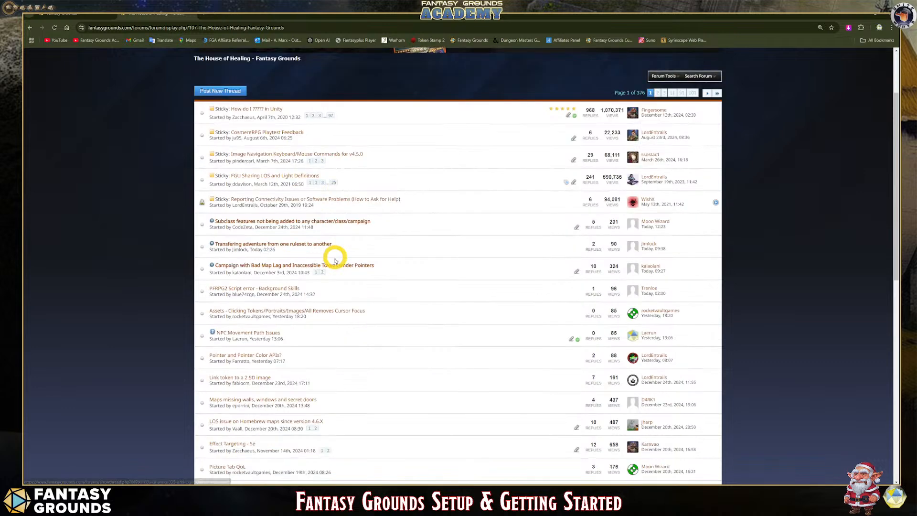
pyautogui.click(245, 289)
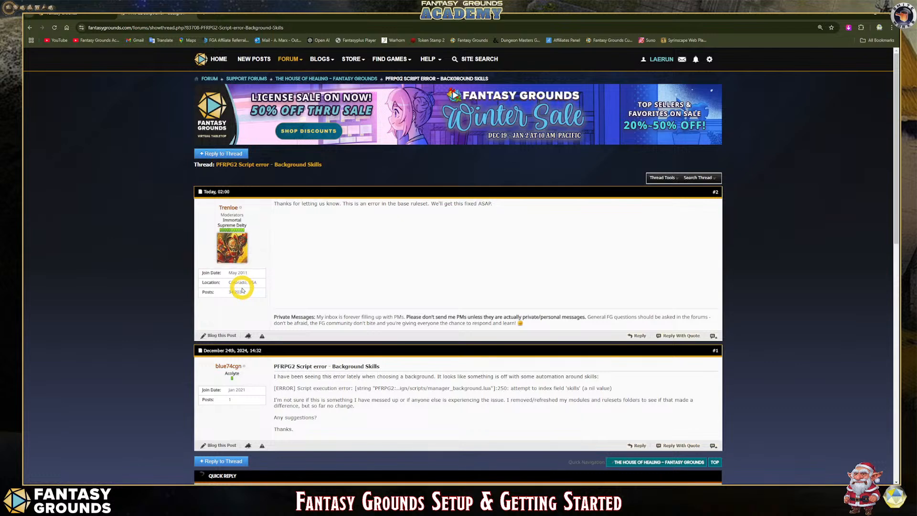
pyautogui.click(676, 179)
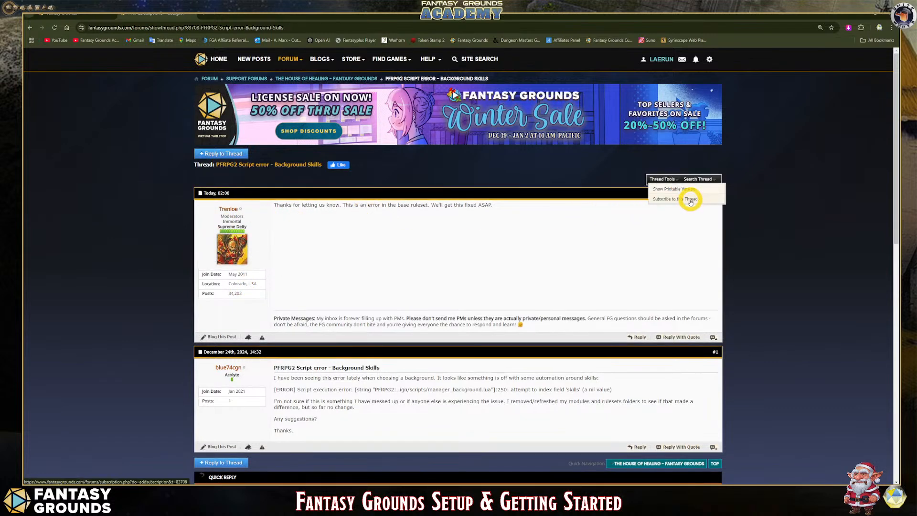
pyautogui.click(149, 133)
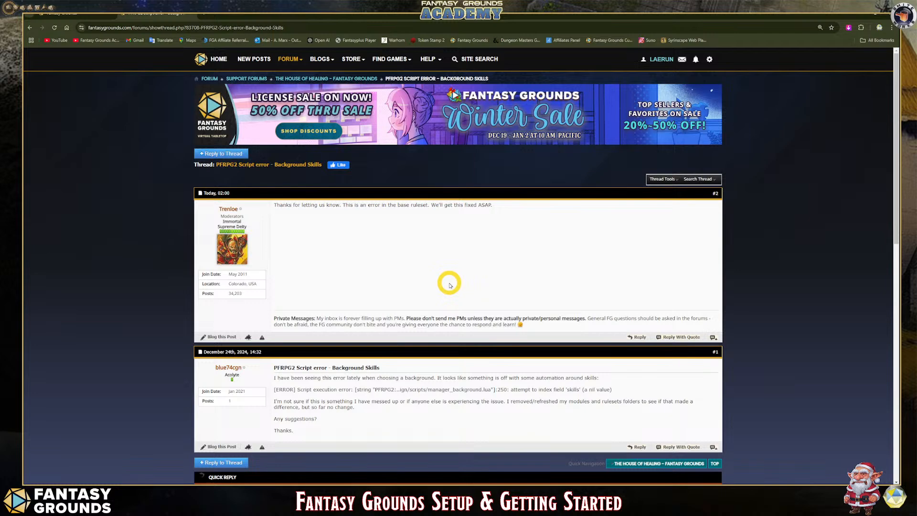
# Open the City Hall forum from the forum index and examine its forum tools and sticky threads.
pyautogui.click(28, 28)
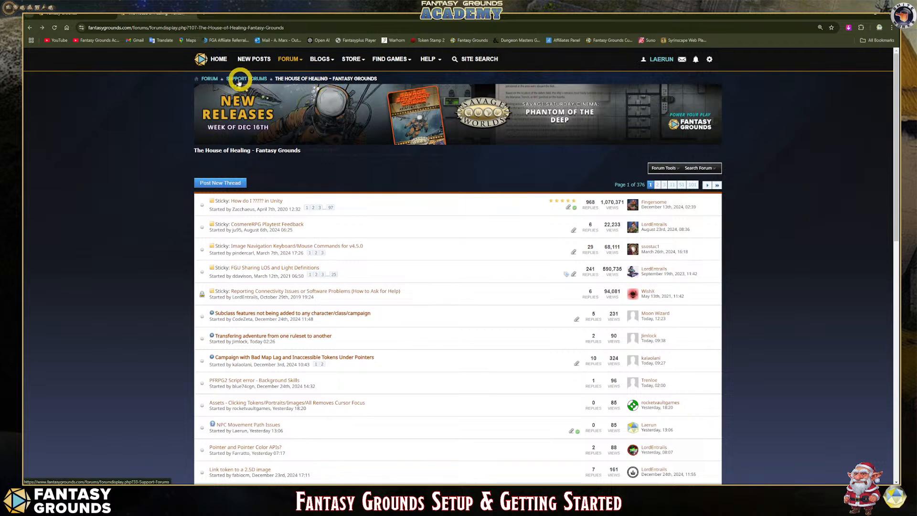
pyautogui.click(211, 78)
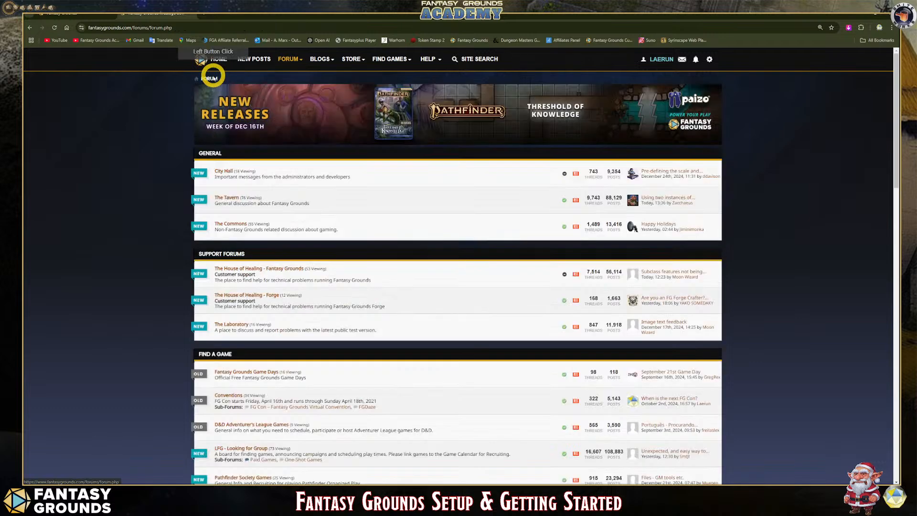
pyautogui.click(222, 171)
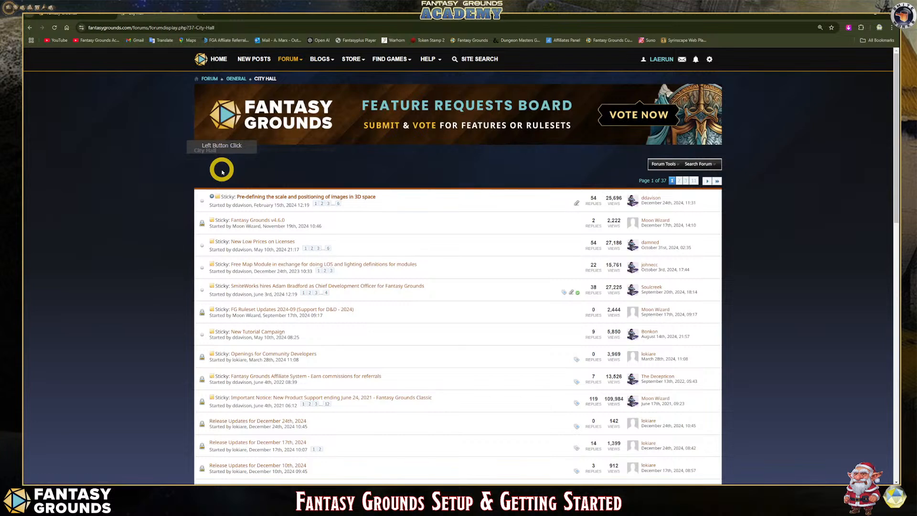
pyautogui.click(680, 166)
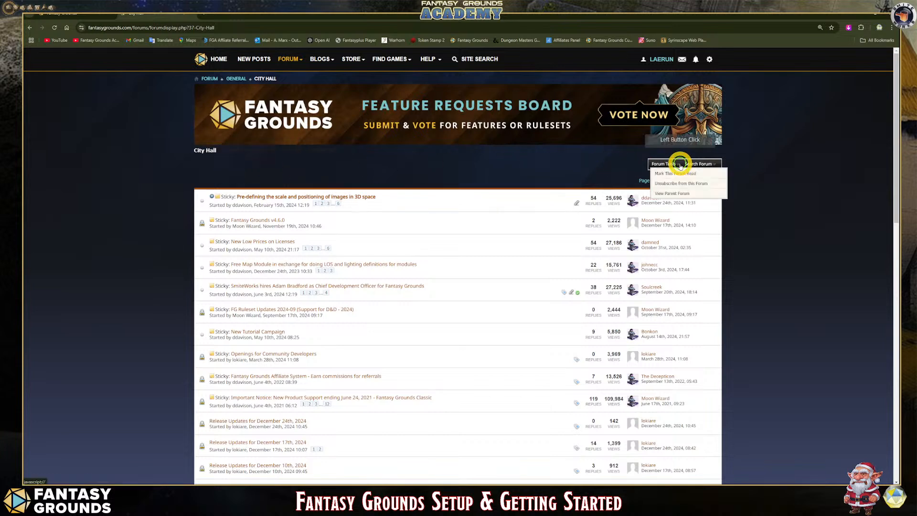
pyautogui.click(334, 228)
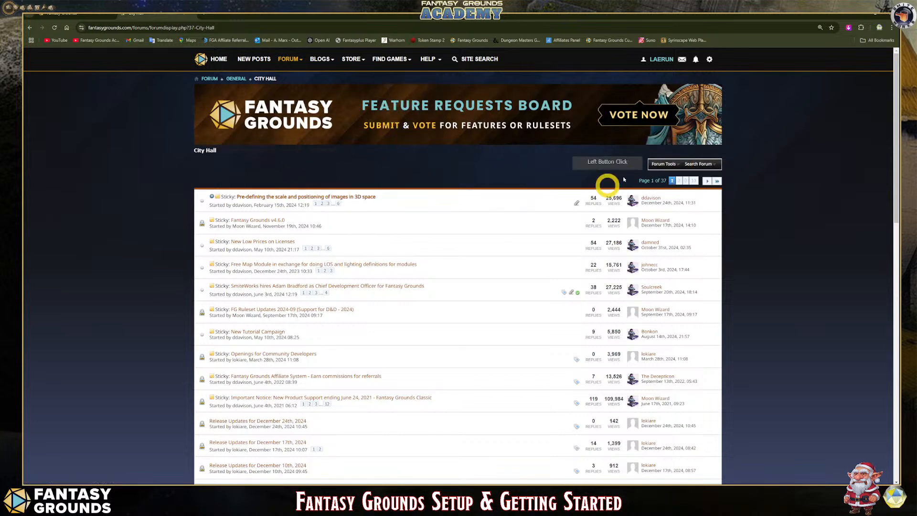
pyautogui.click(675, 165)
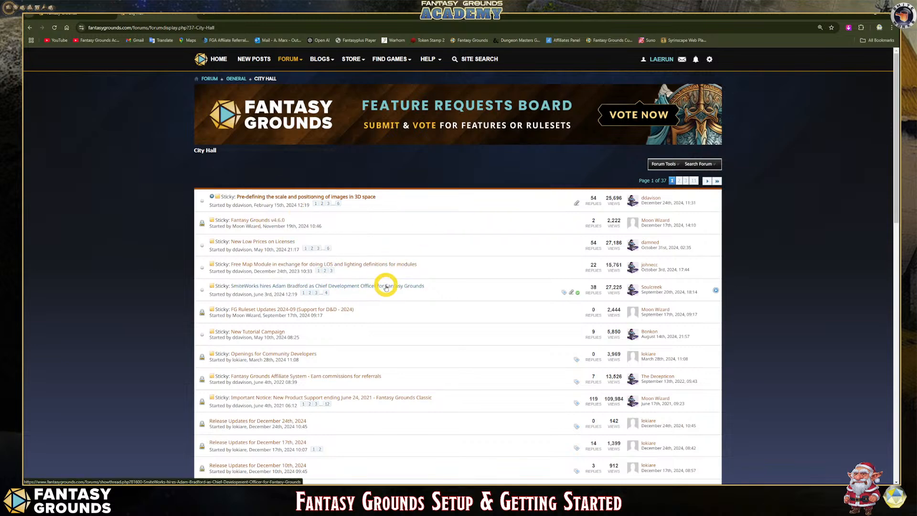
pyautogui.scroll(-1, 386, 287)
pyautogui.scroll(1, 386, 287)
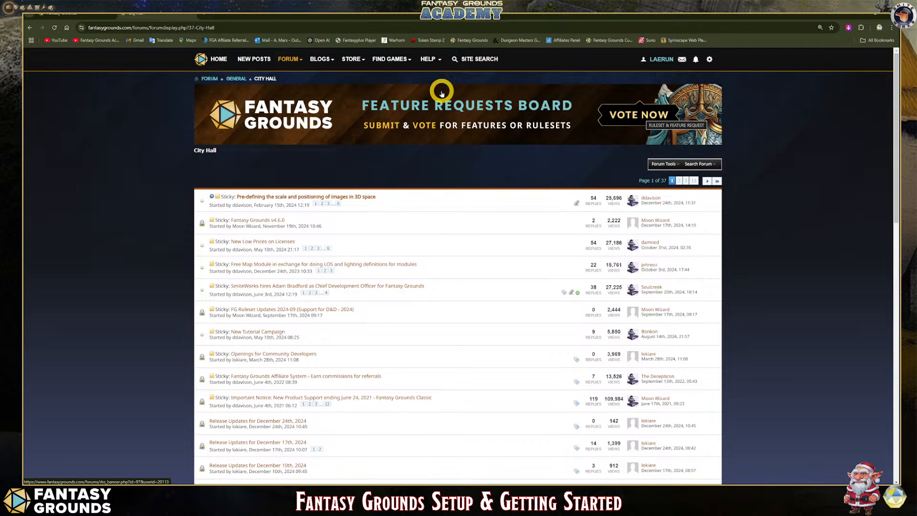
# Open the feature requests page from the forum's help options.
pyautogui.click(438, 62)
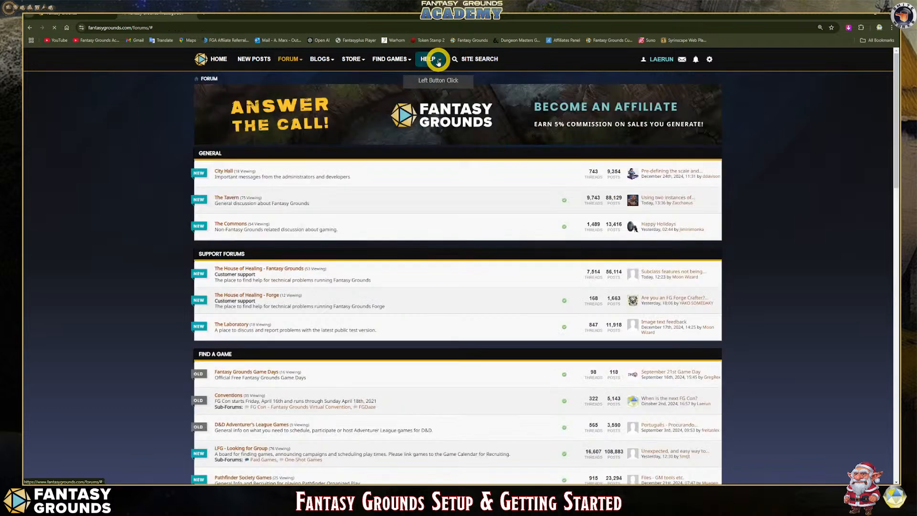
pyautogui.click(442, 62)
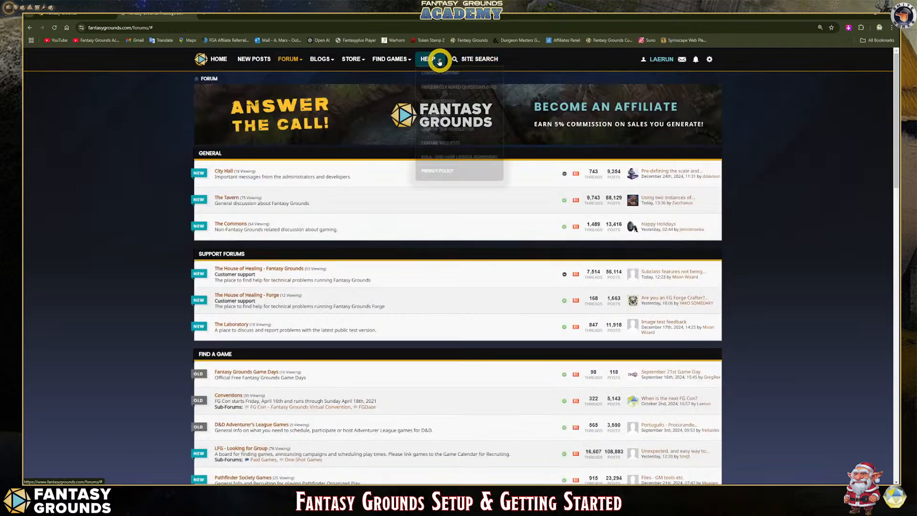
pyautogui.click(452, 142)
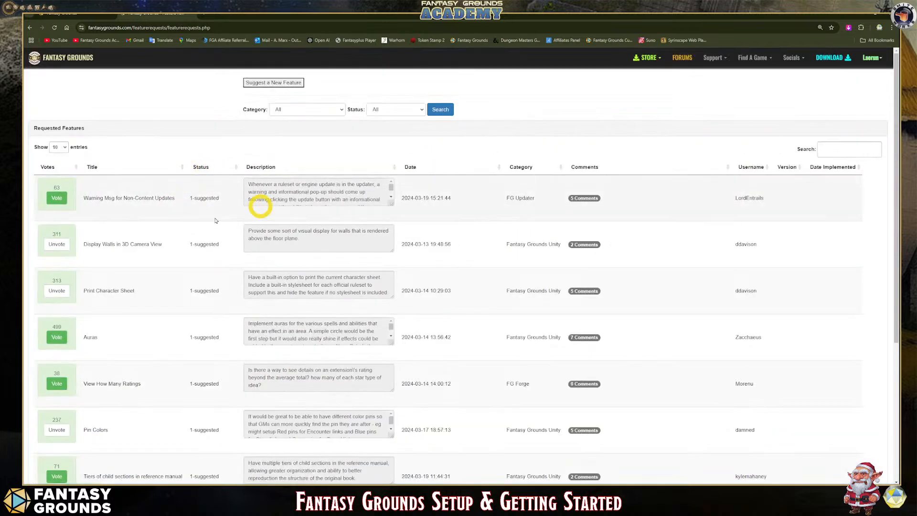
# Look through the requested features with their votes and descriptions, and close the page to return to the Fantasy Grounds home page.
pyautogui.scroll(-4, 220, 226)
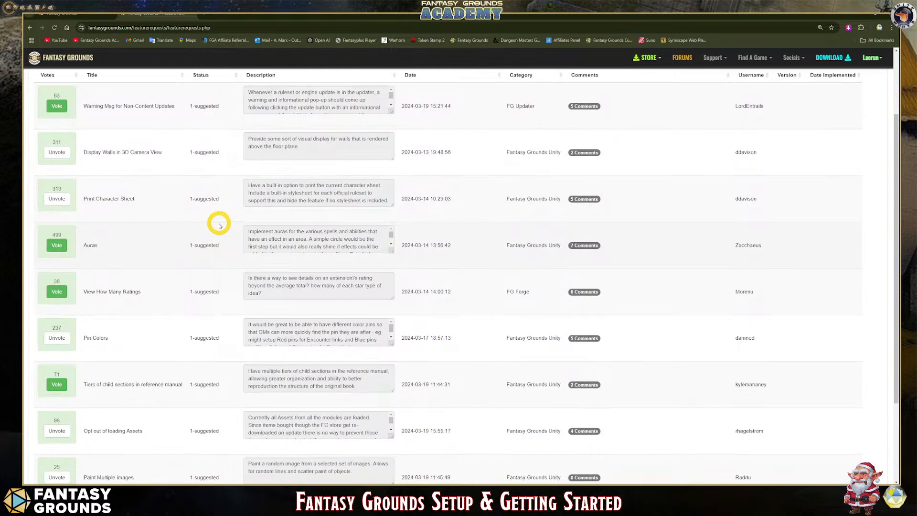
pyautogui.scroll(4, 220, 226)
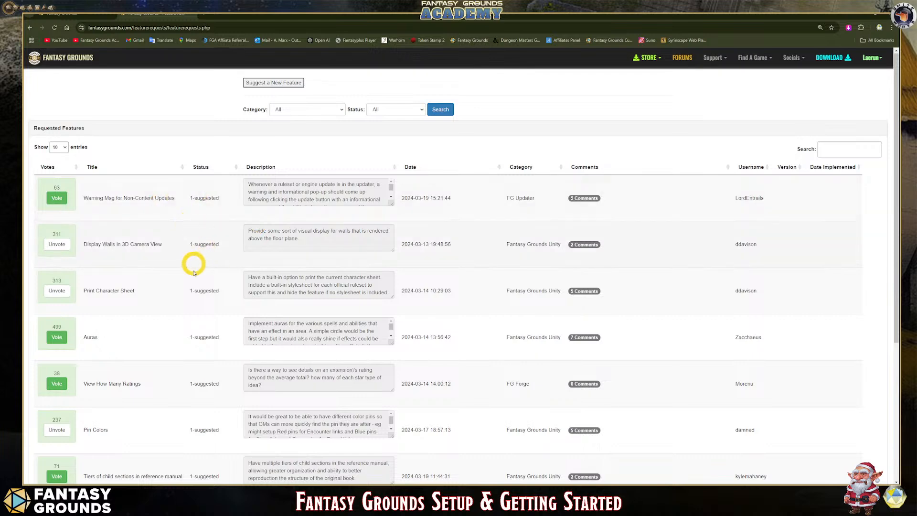
pyautogui.scroll(-4, 190, 272)
pyautogui.scroll(4, 193, 296)
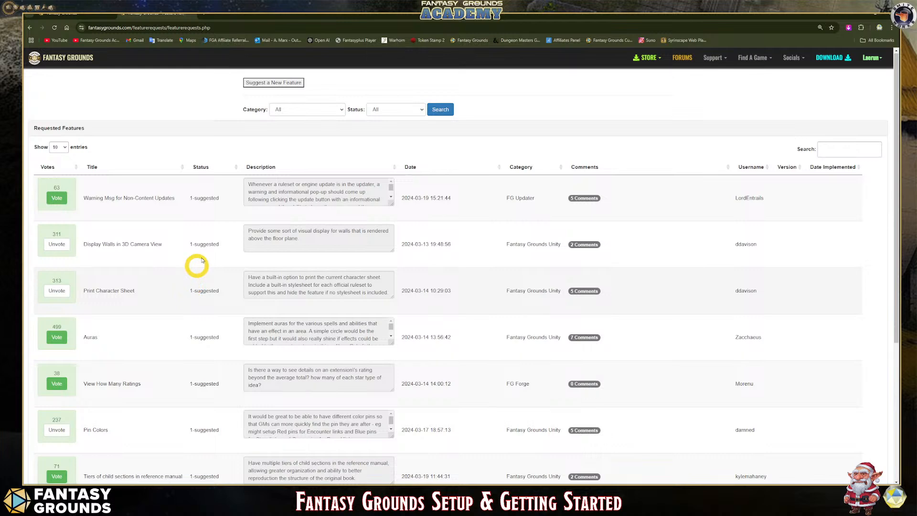
pyautogui.click(194, 17)
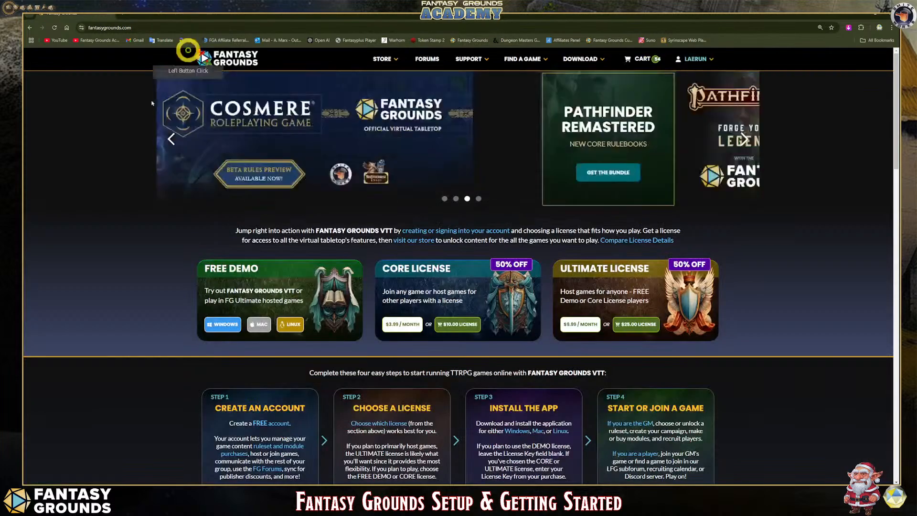